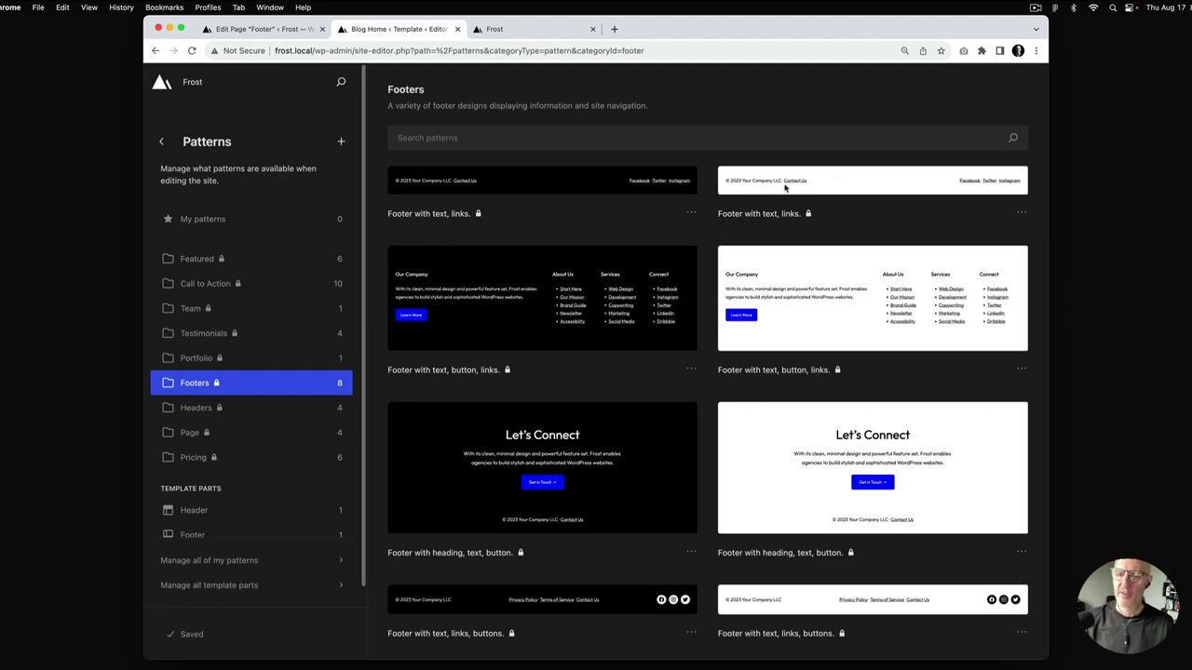
Step: Check the live site's footer for reference, then return to the theme's footer patterns gallery
left_click(524, 35)
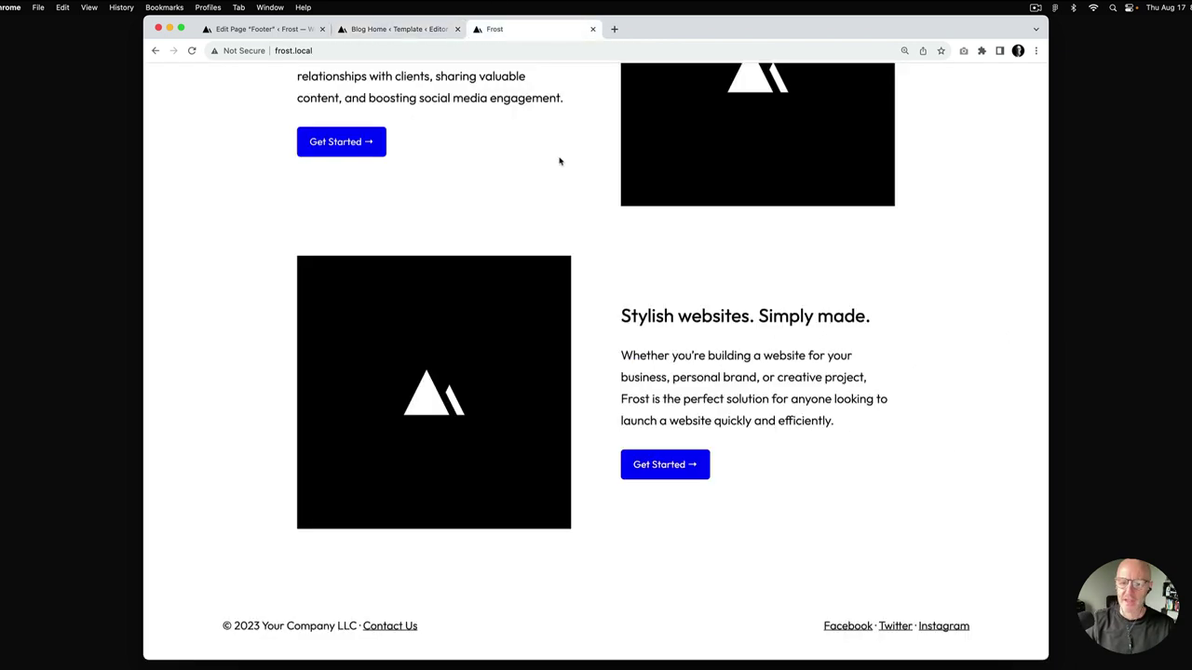
scroll(559, 159, "down", 1)
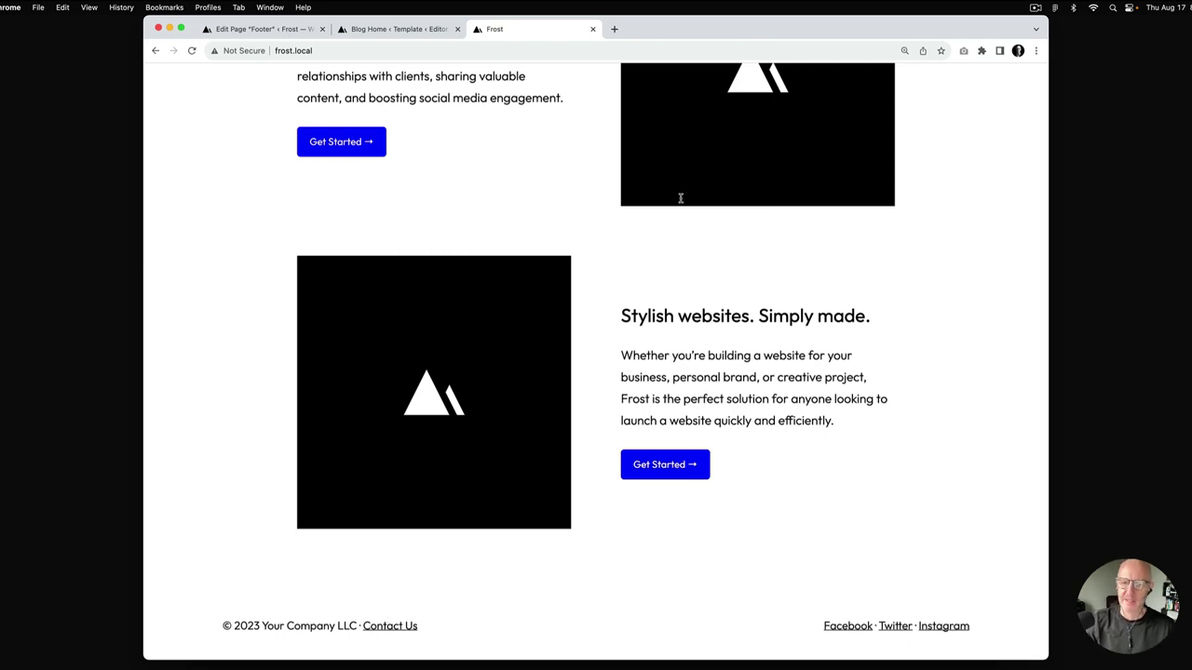
left_click(394, 31)
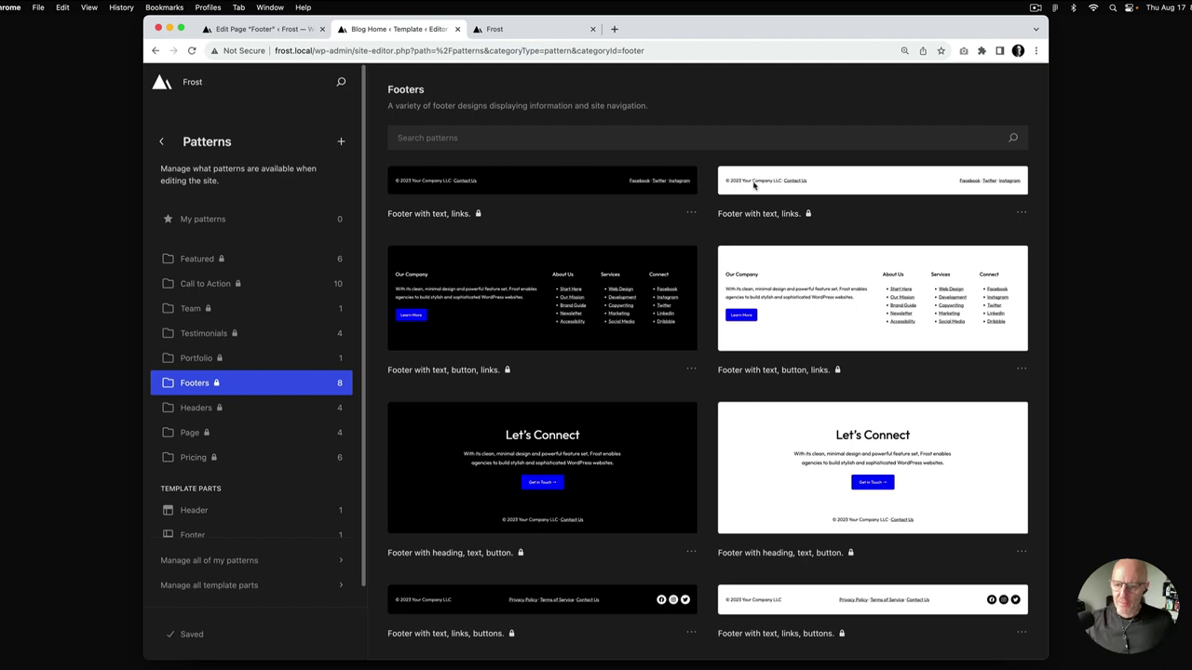
Step: Insert the light and dark 'Footer with text, links' patterns on the Footer page, then add an empty block below the title
left_click(278, 33)
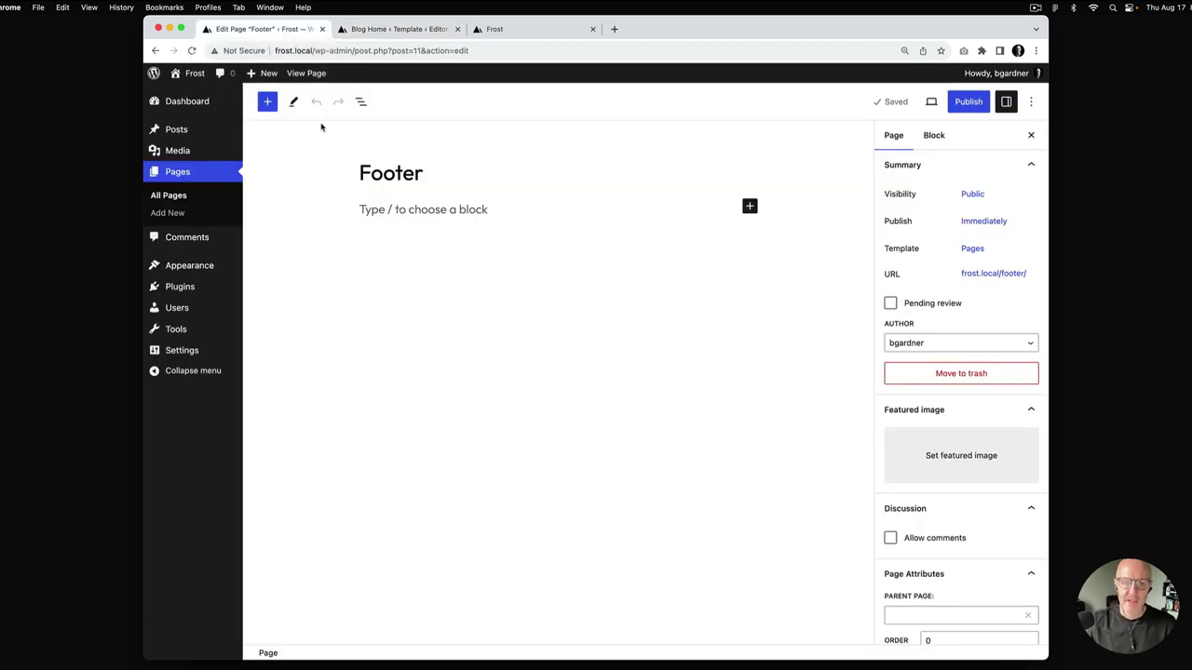
left_click(372, 212)
left_click(269, 105)
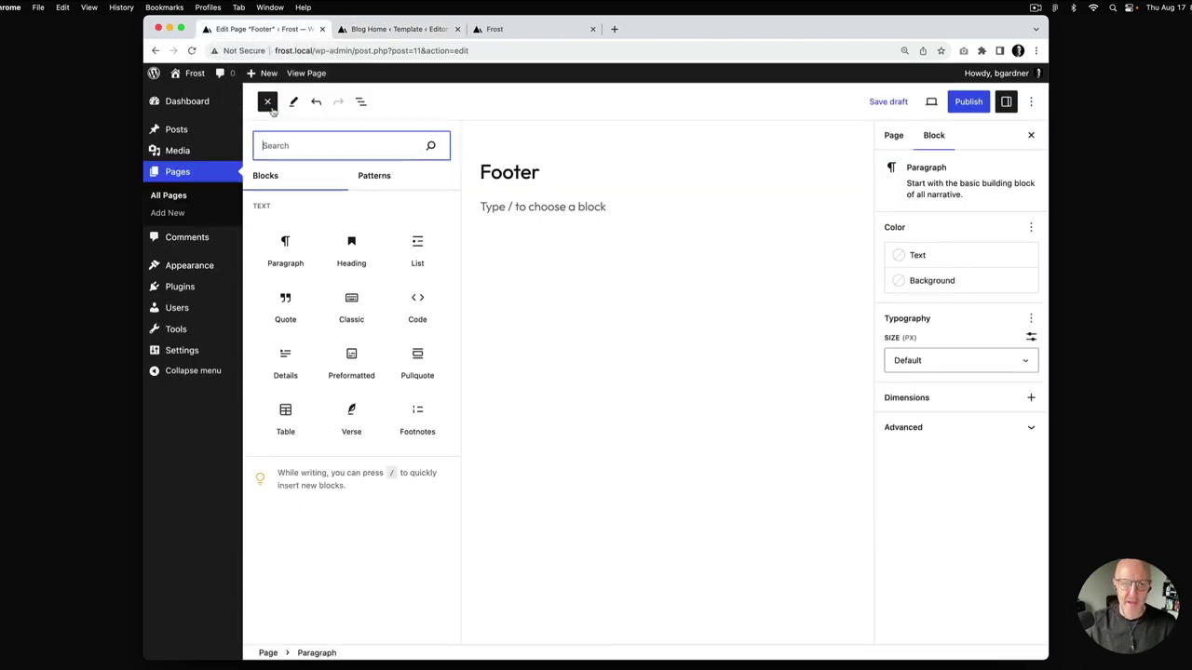
left_click(331, 183)
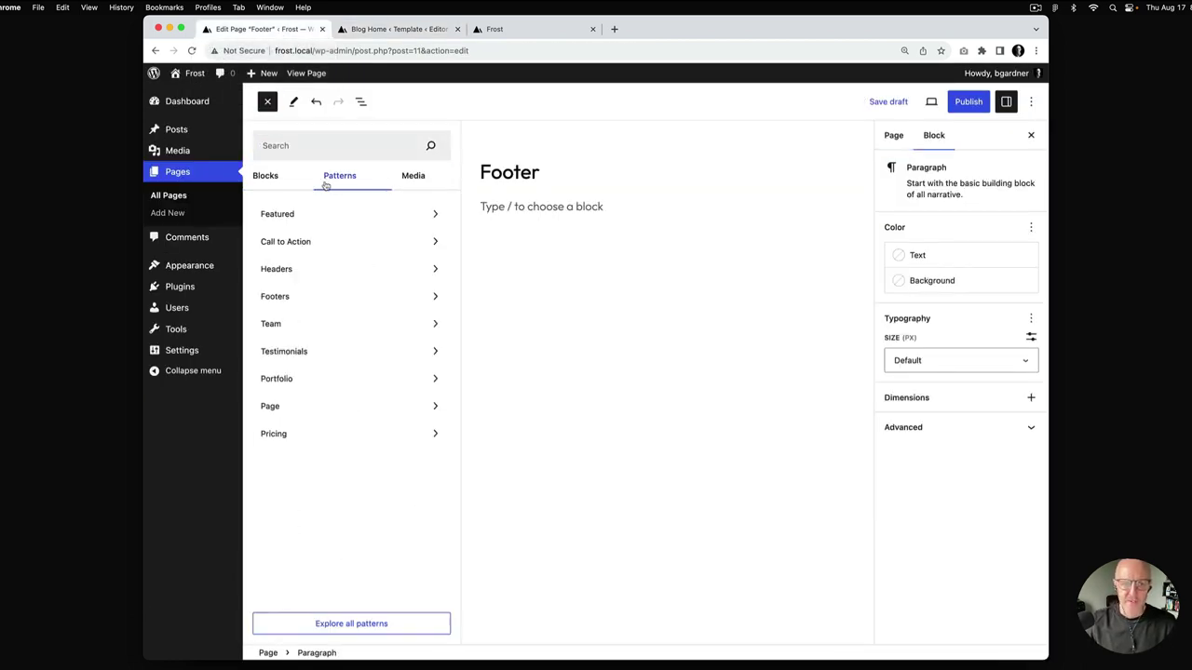
left_click(298, 298)
left_click(498, 236)
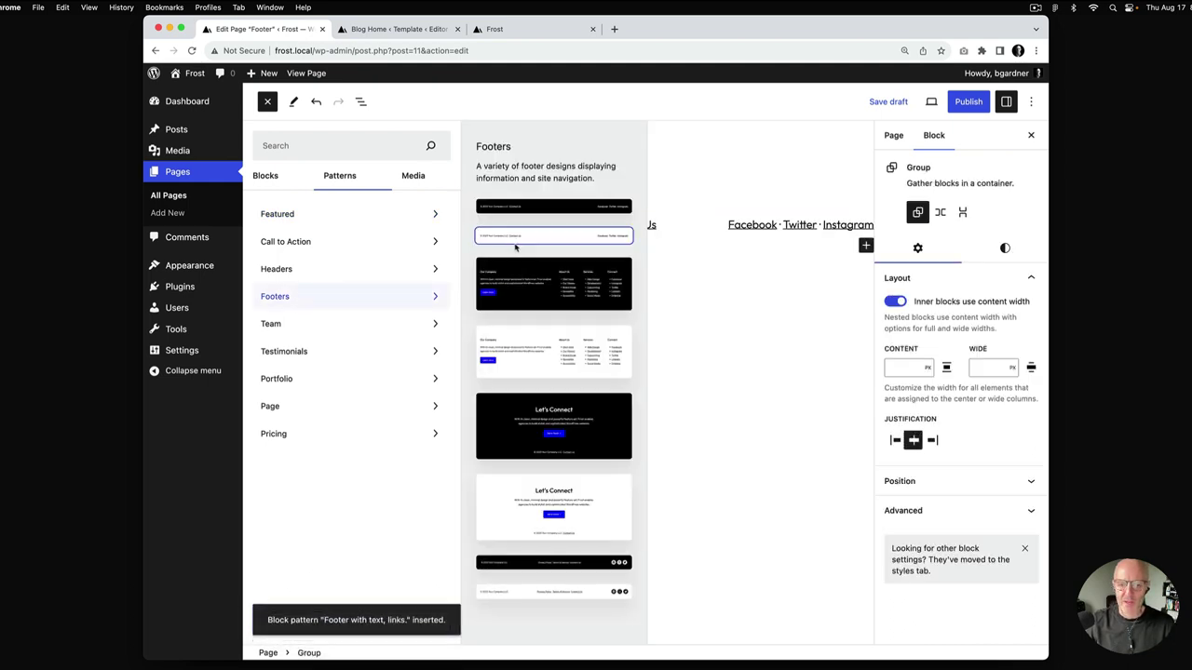
left_click(553, 207)
left_click(745, 226)
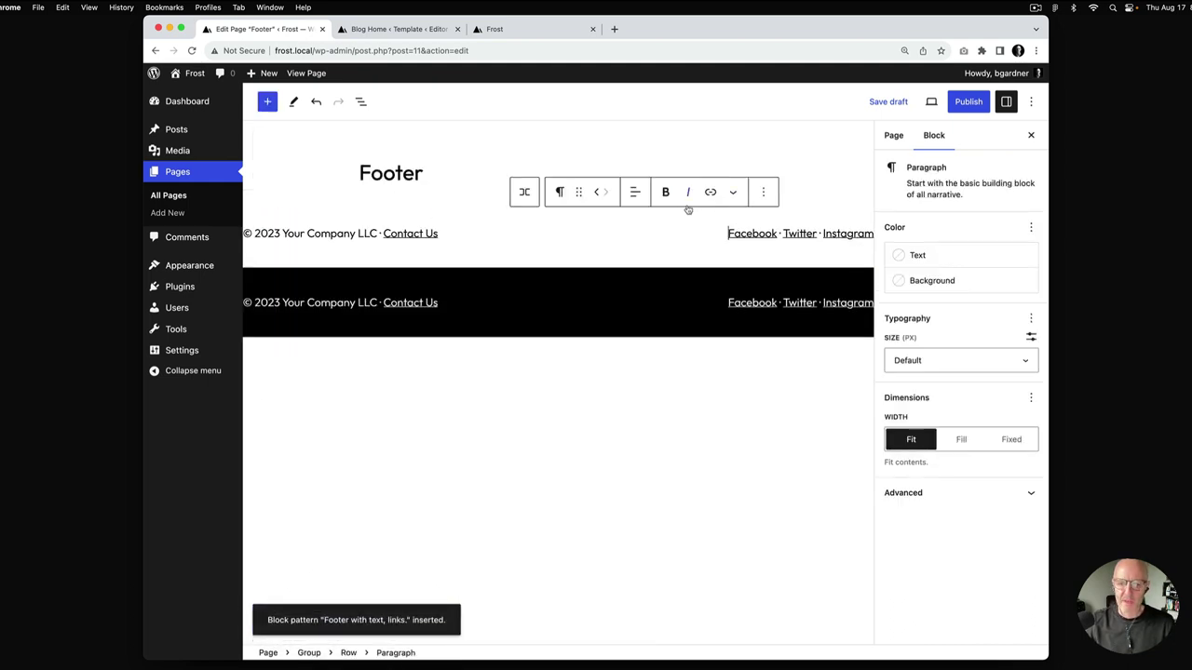
left_click(446, 173)
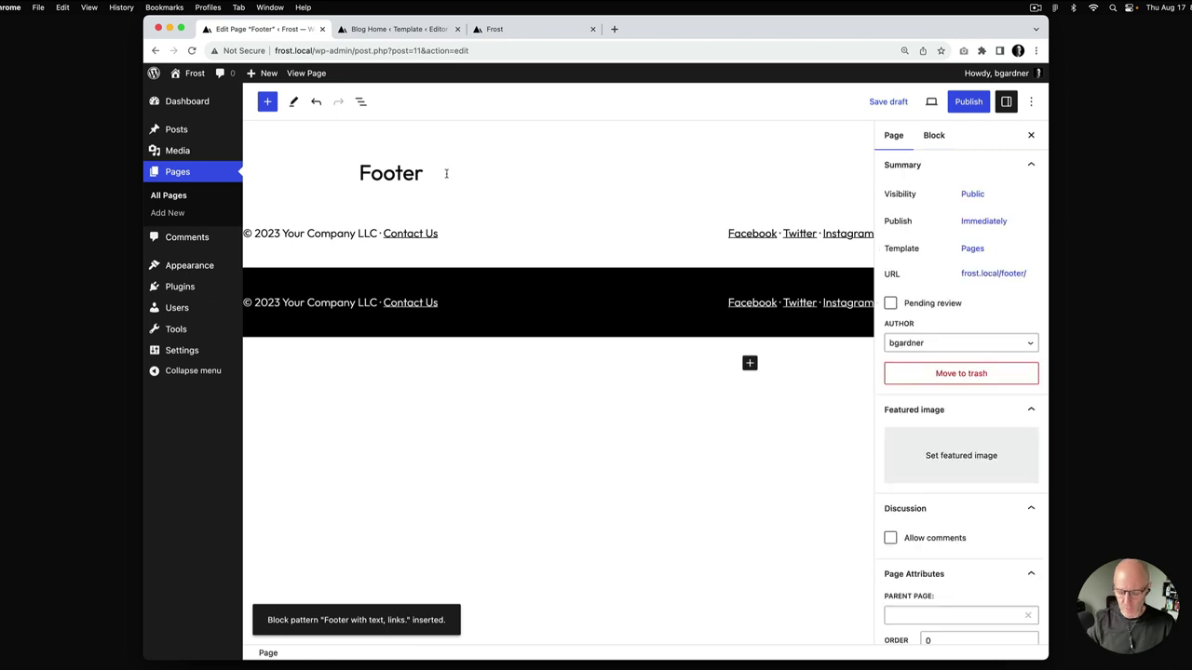
key("Return")
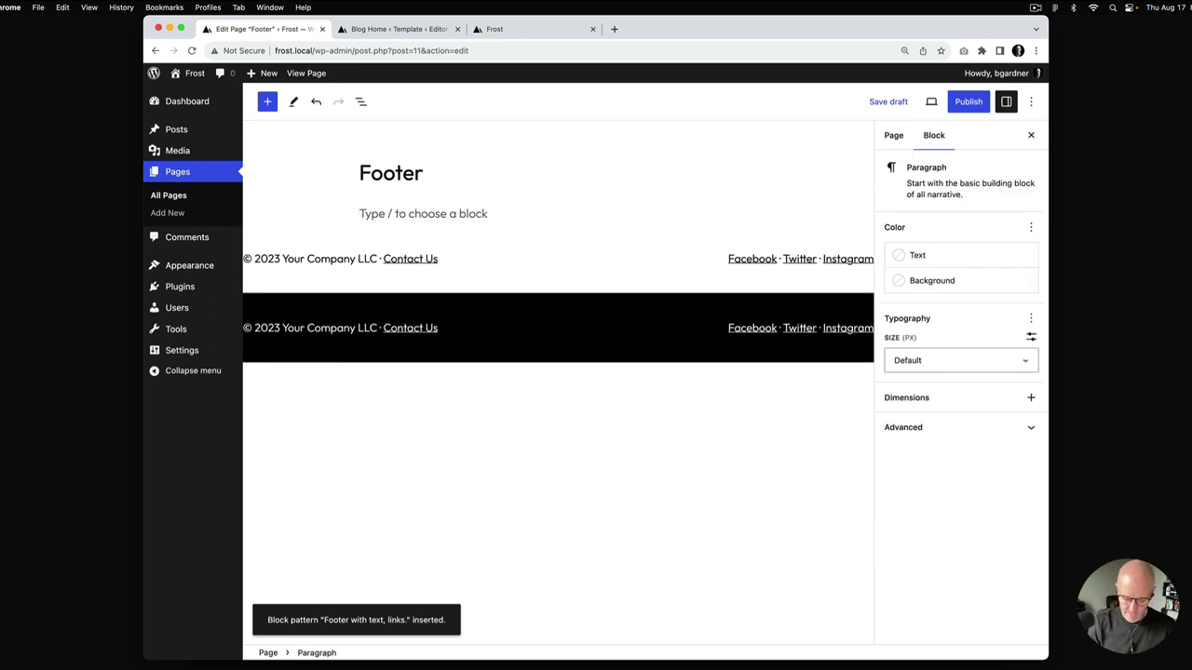
Step: Turn the new block into a plain Group aligned full width
type("/gr")
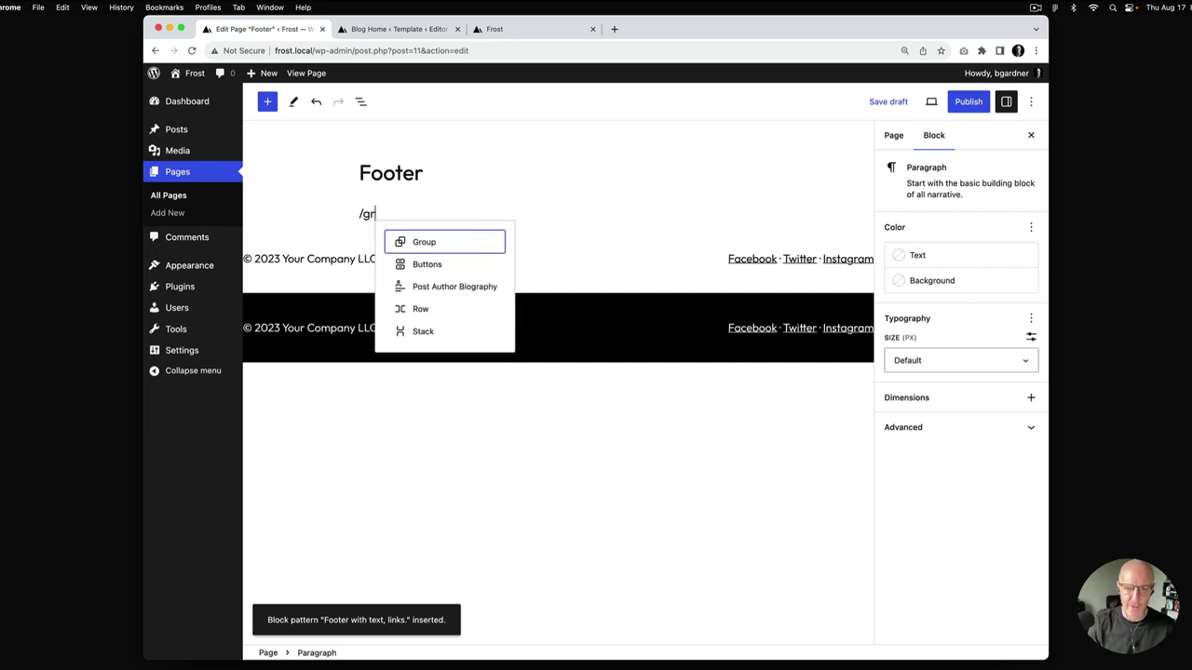
left_click(445, 246)
left_click(512, 253)
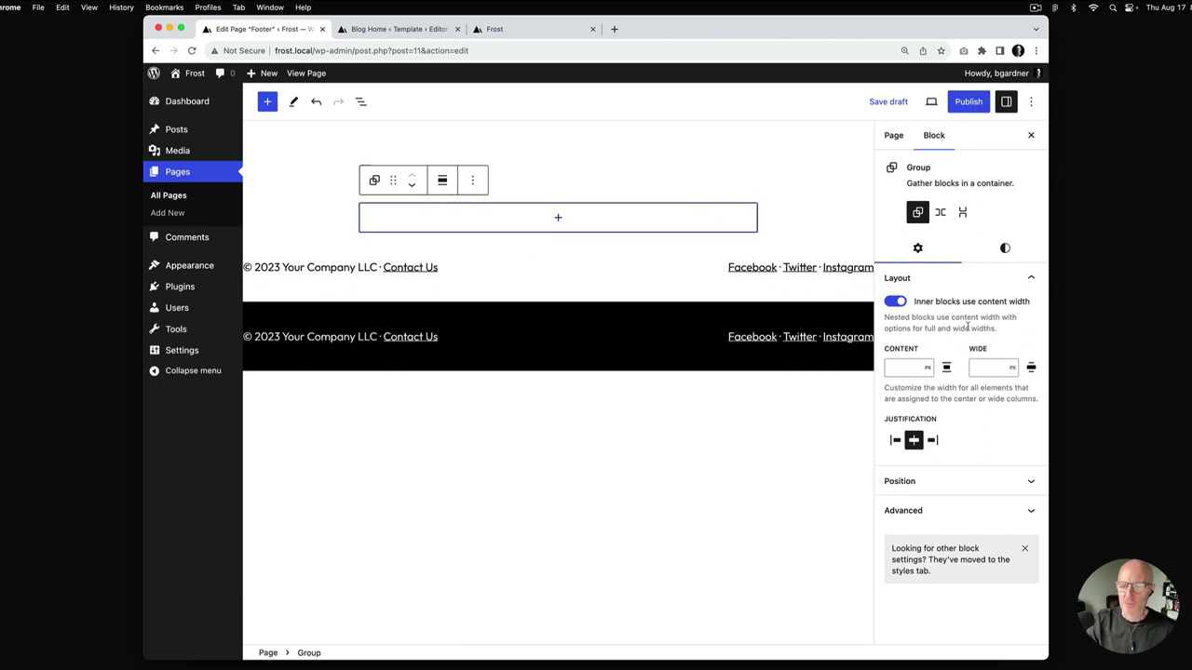
left_click(444, 183)
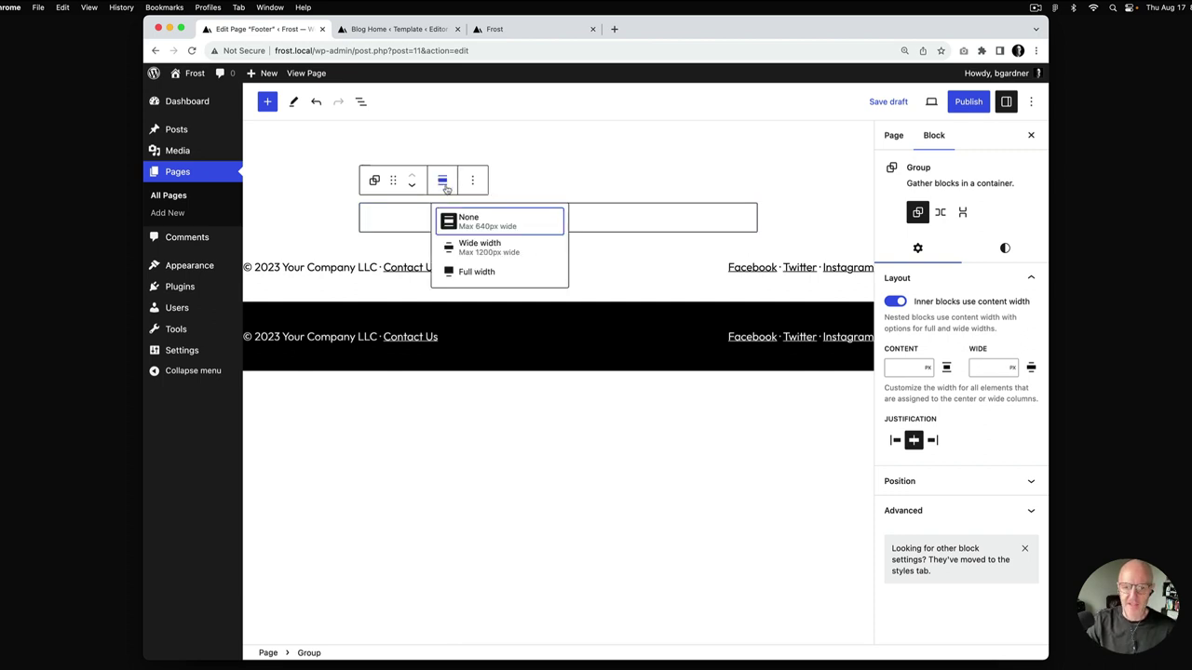
left_click(480, 272)
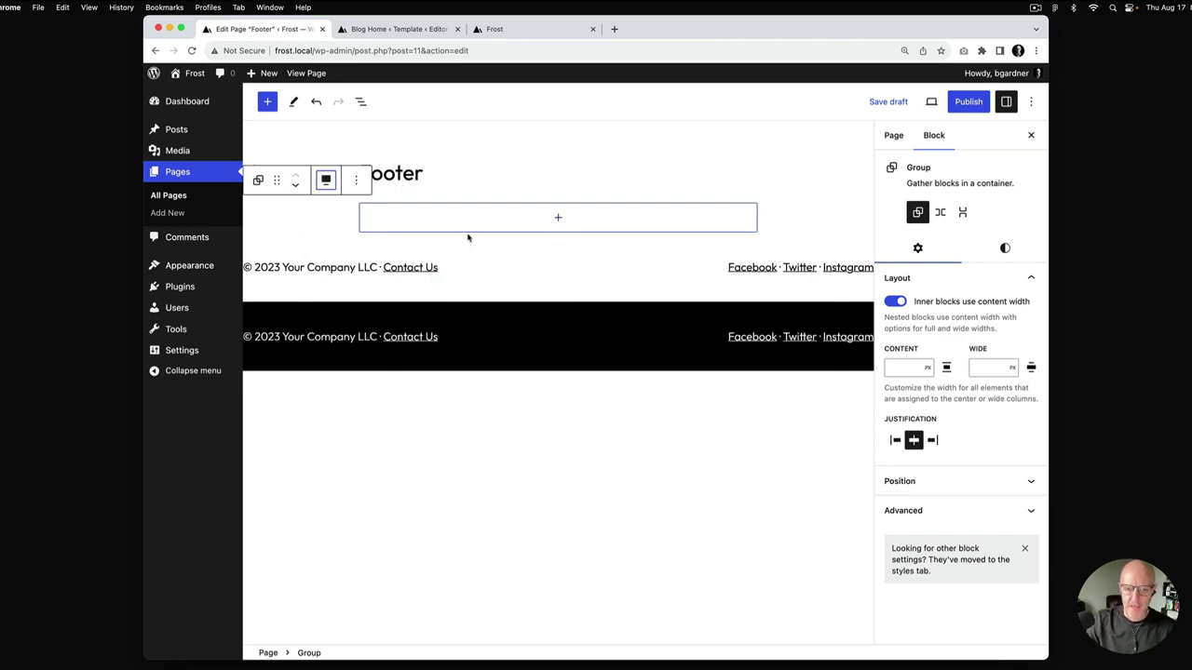
Step: Add a Row inside the Group and set it to wide width
left_click(558, 220)
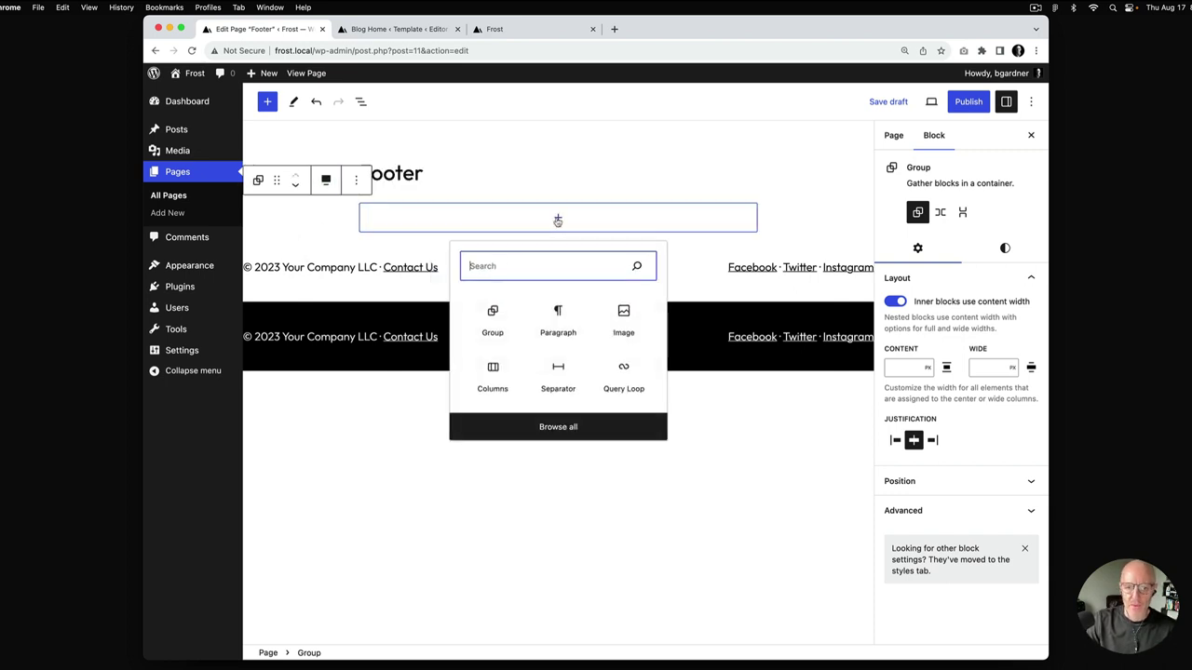
type("/r")
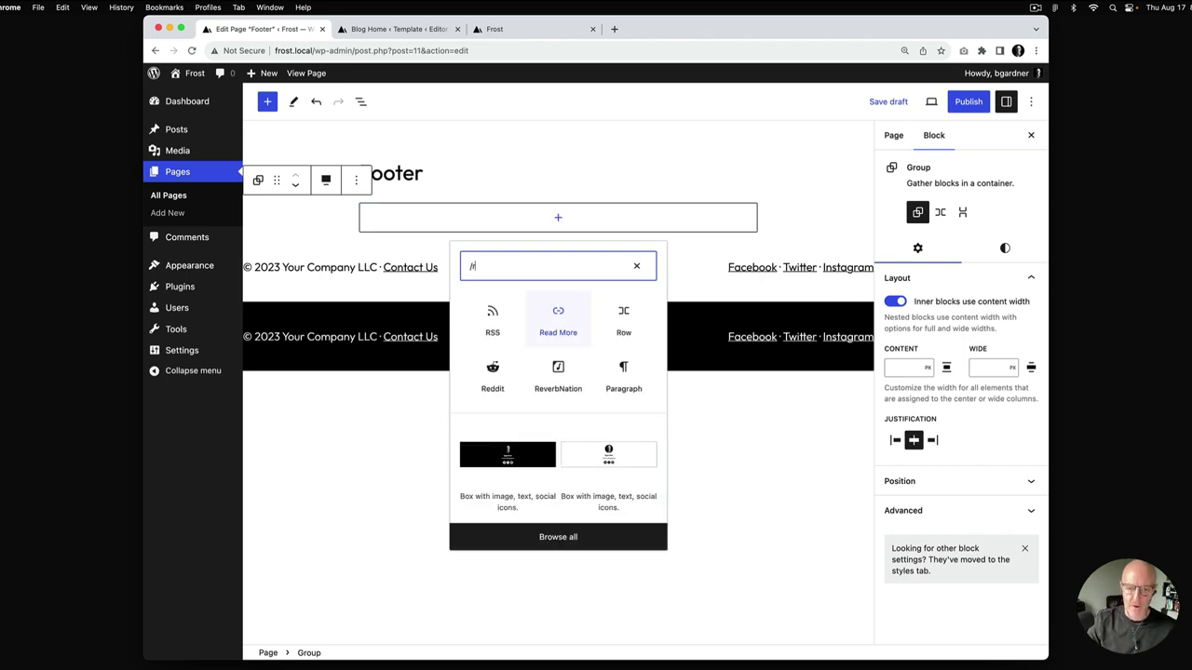
left_click(628, 316)
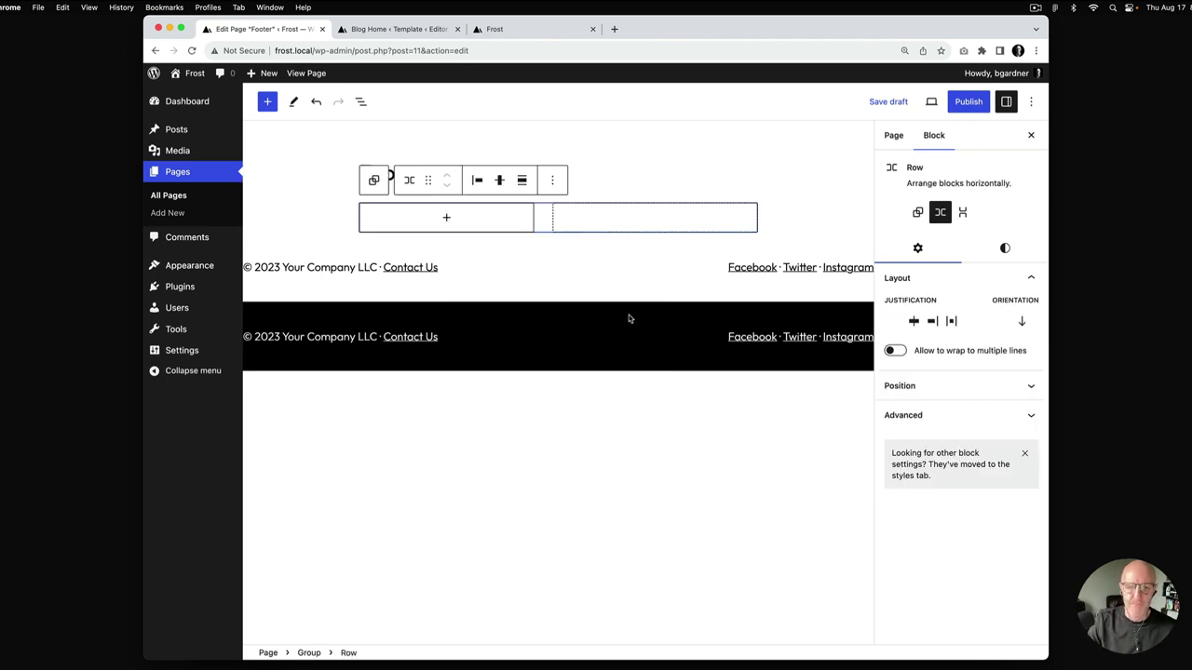
left_click(521, 182)
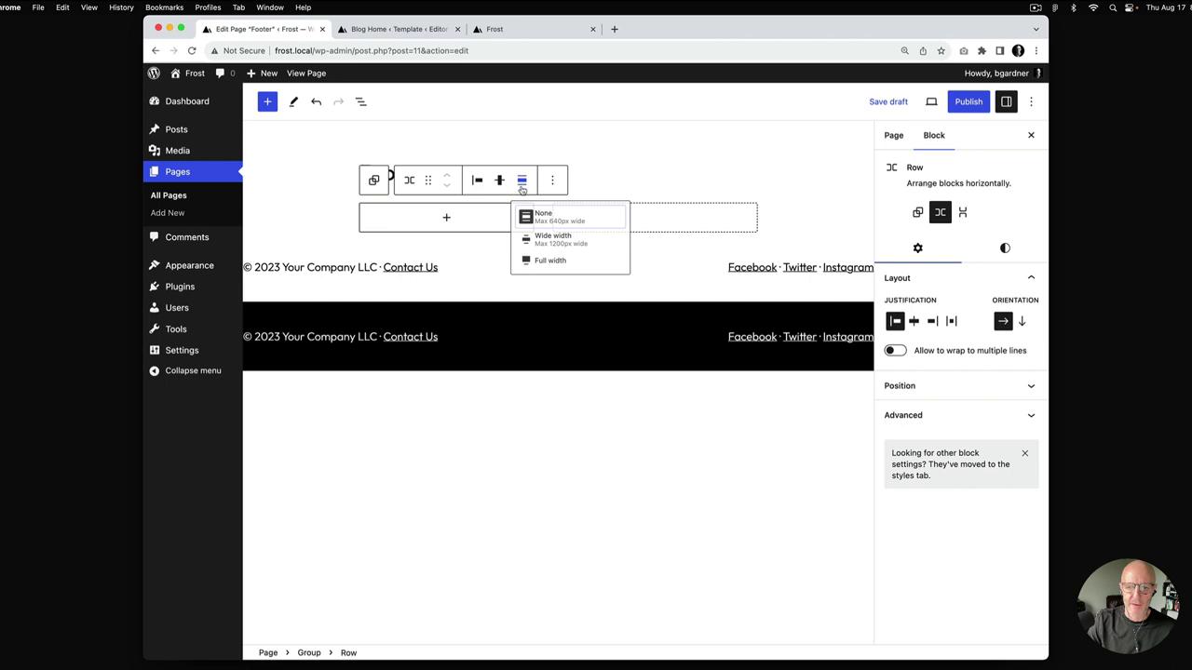
left_click(561, 248)
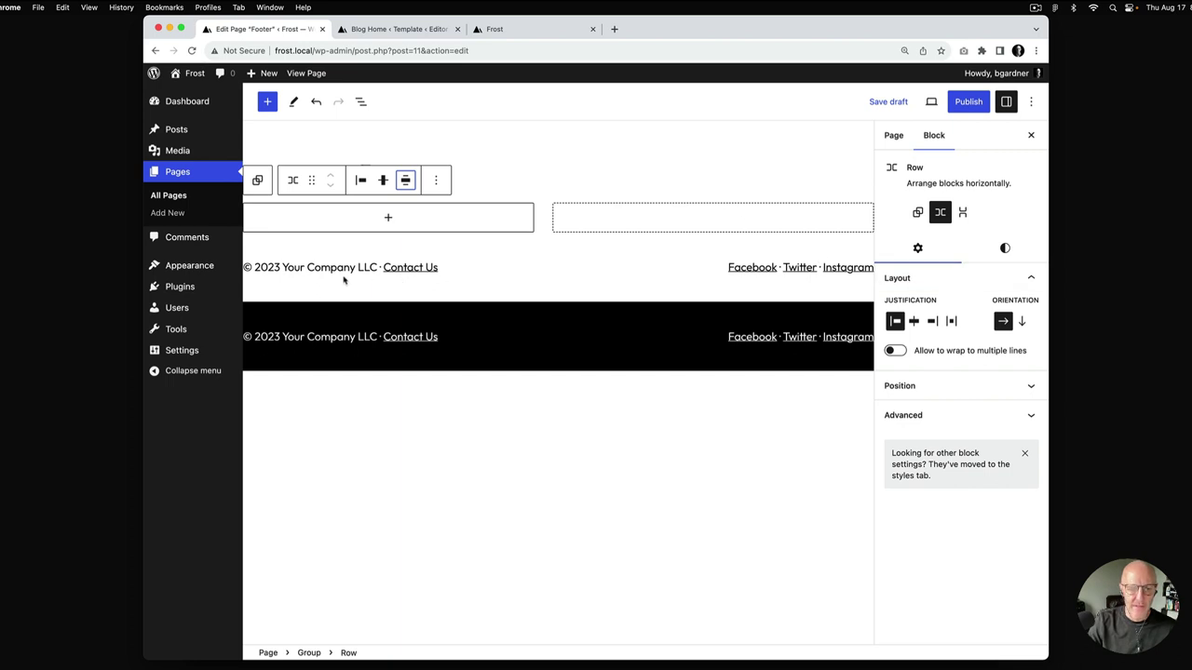
Step: Paste the light footer's '© 2023 Your Company LLC · Contact Us' line into a new paragraph in the Row
left_click(360, 102)
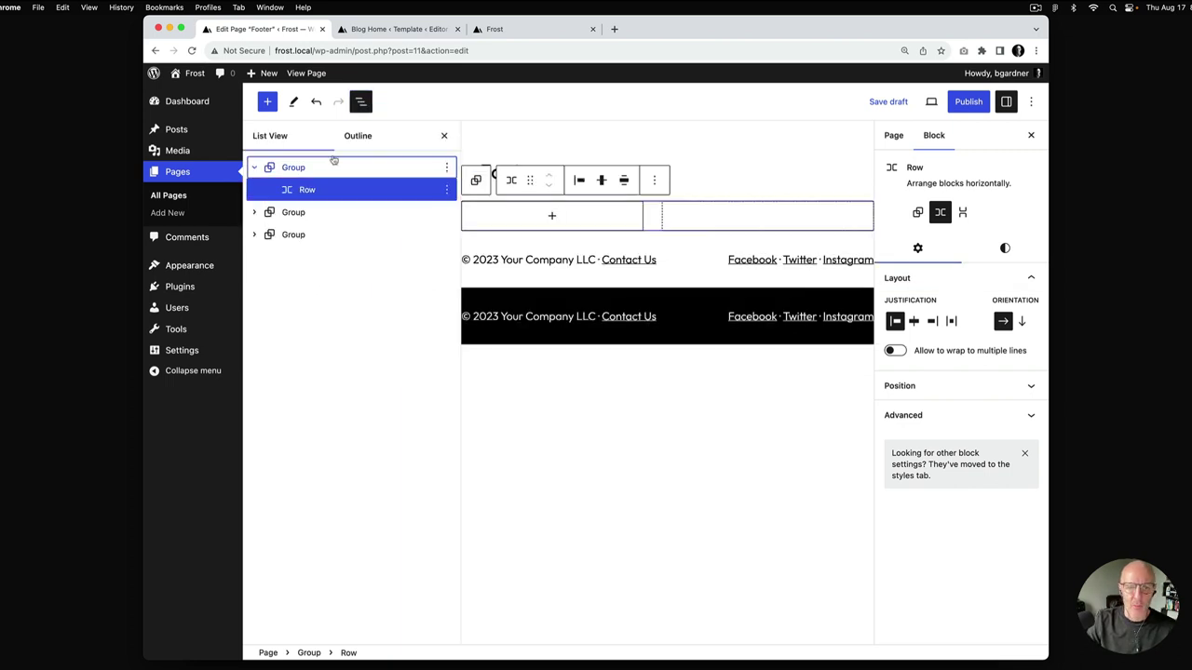
left_click(255, 213)
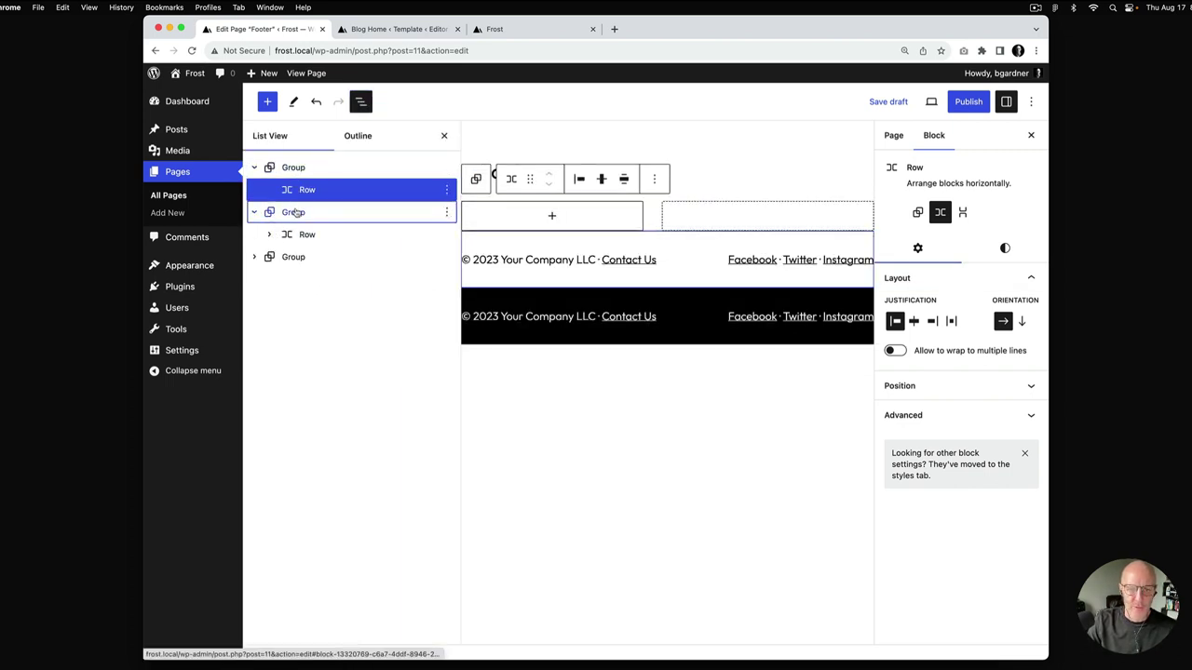
left_click(269, 234)
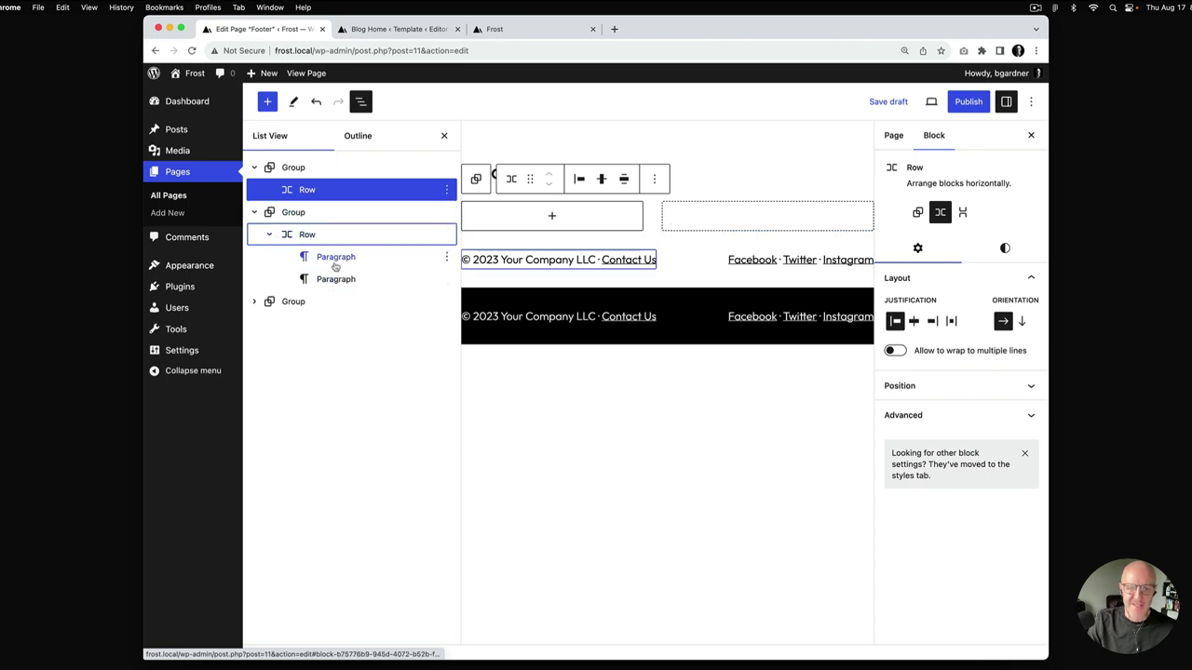
triple_click(511, 262)
key("super+c")
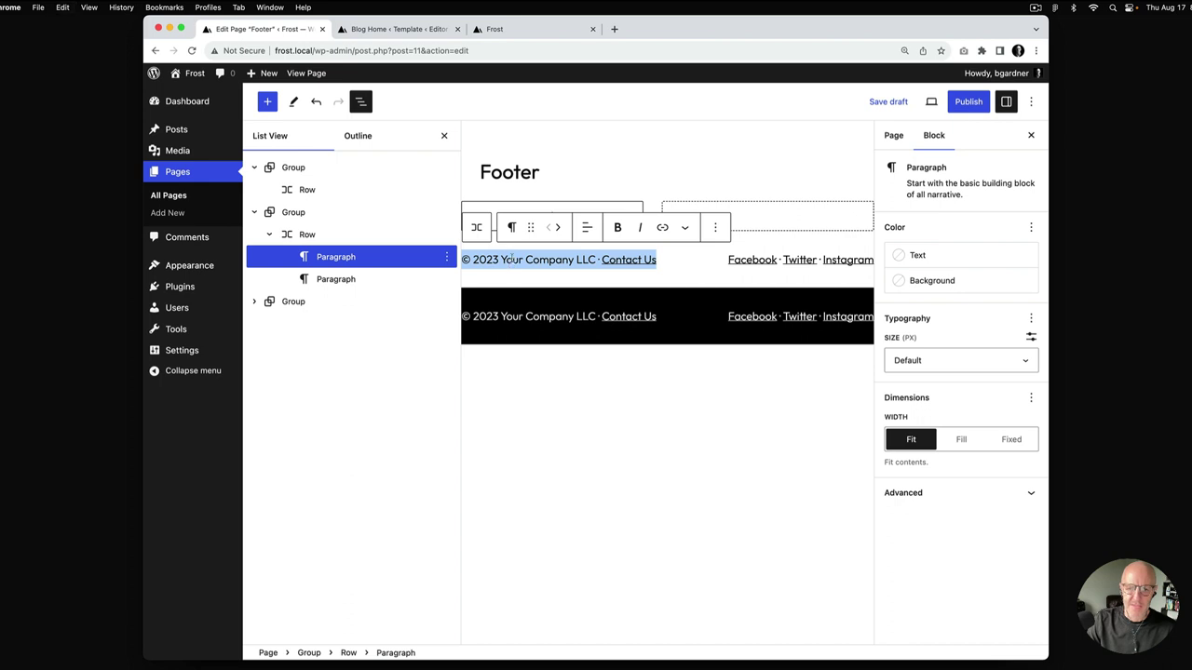
left_click(525, 177)
left_click(551, 215)
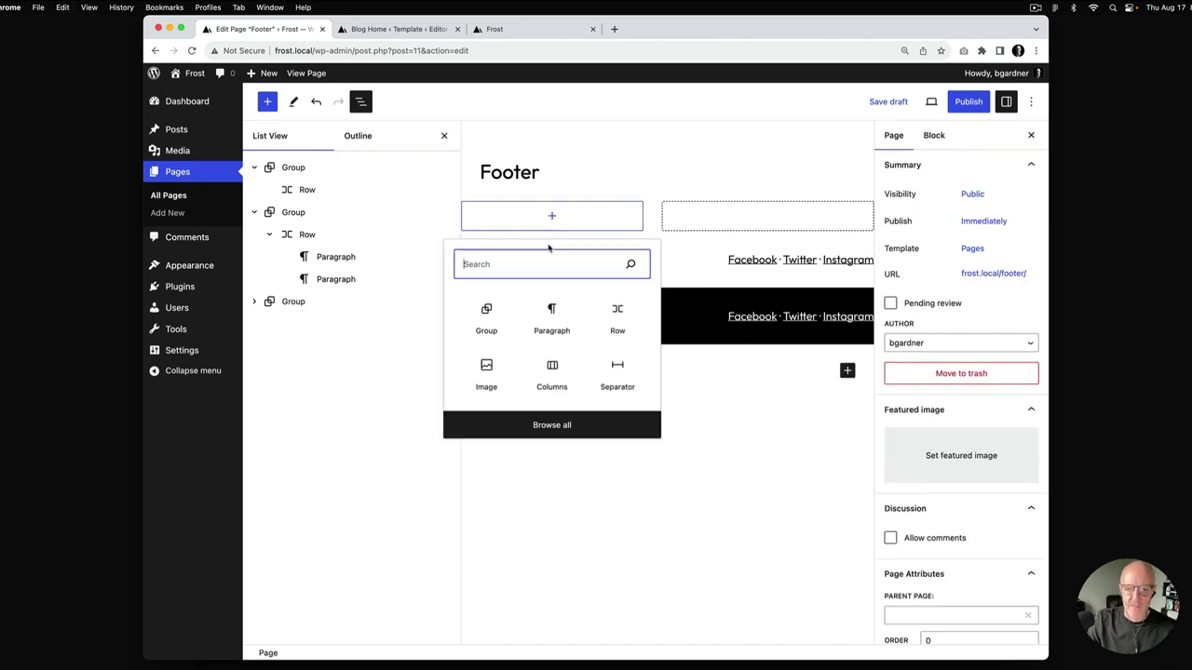
left_click(547, 319)
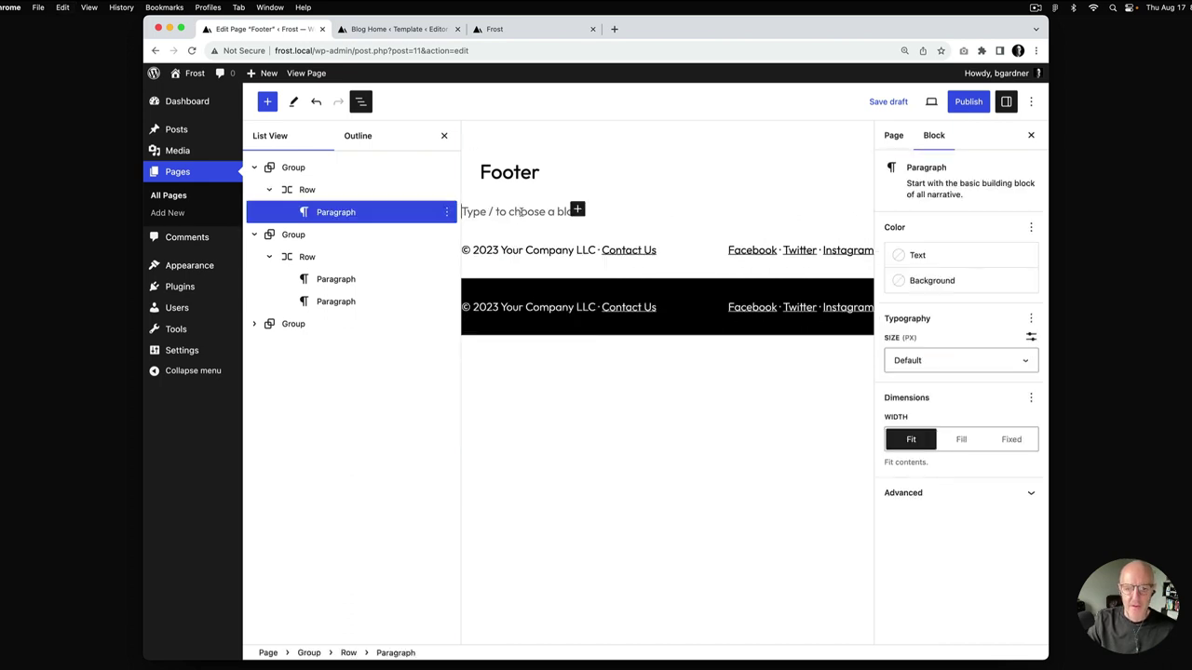
key("super+v")
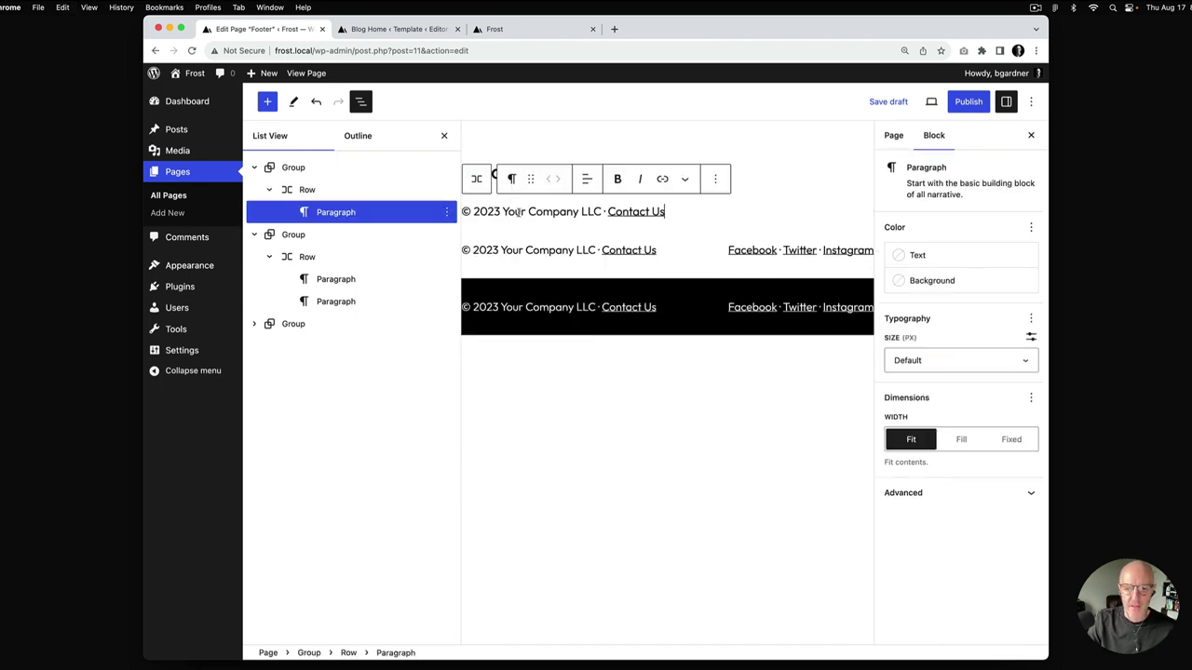
Step: Copy the Facebook · Twitter · Instagram paragraph text and reselect the new Row
left_click(749, 251)
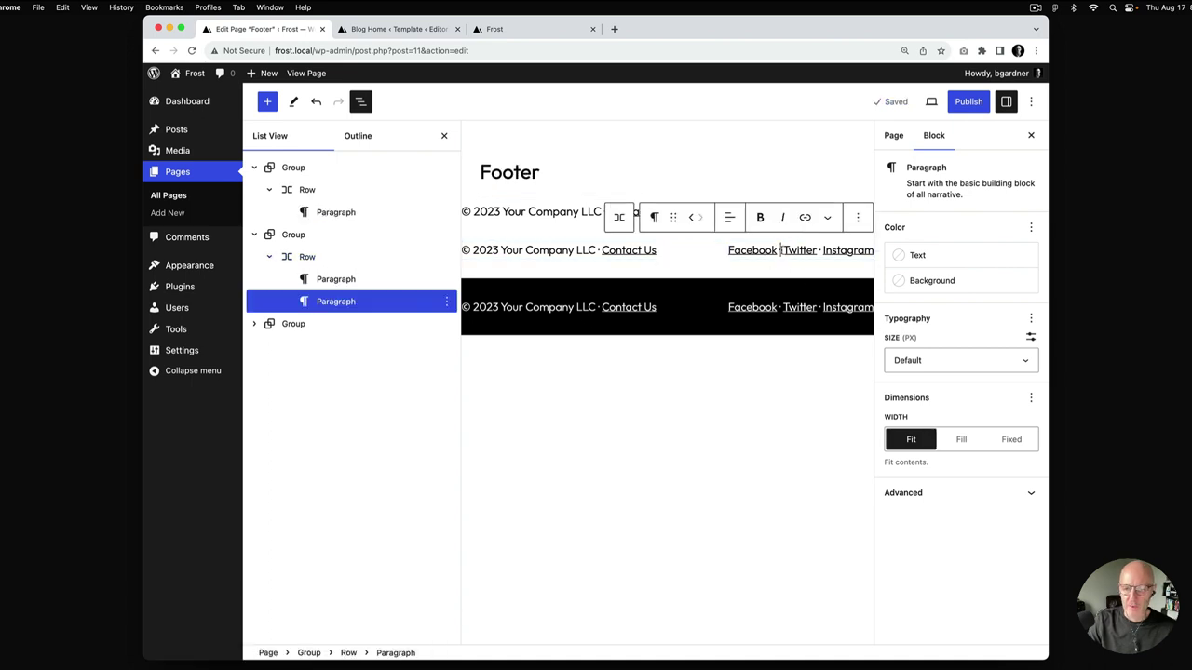
key("super+a")
key("super+c")
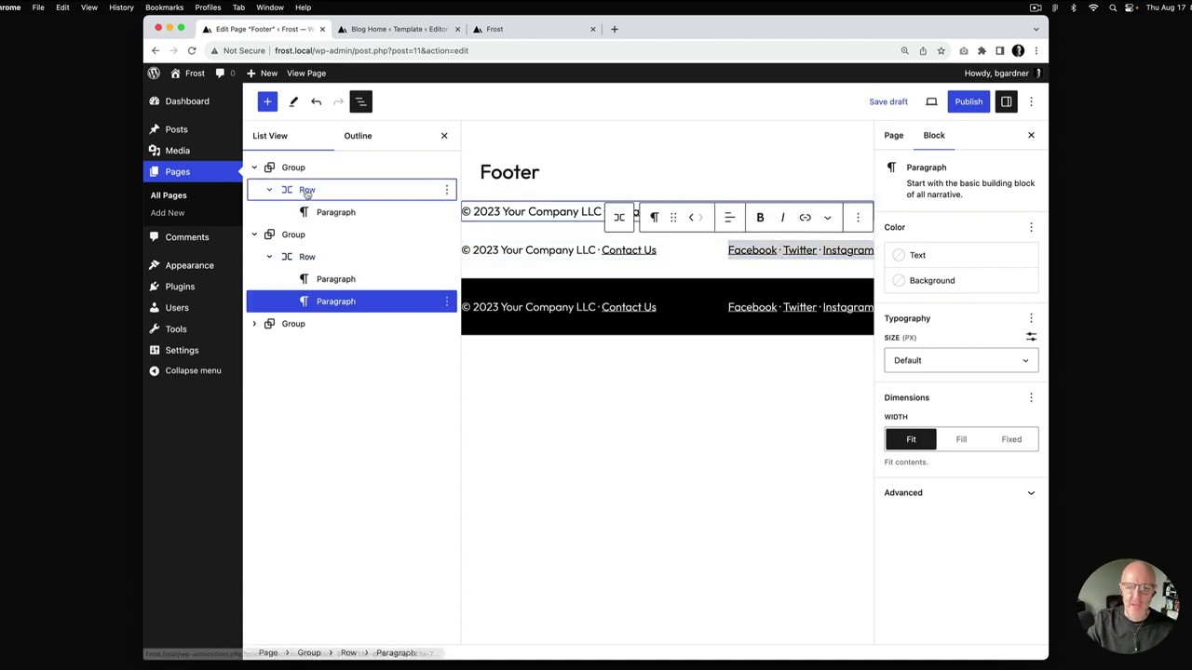
left_click(307, 190)
left_click(444, 136)
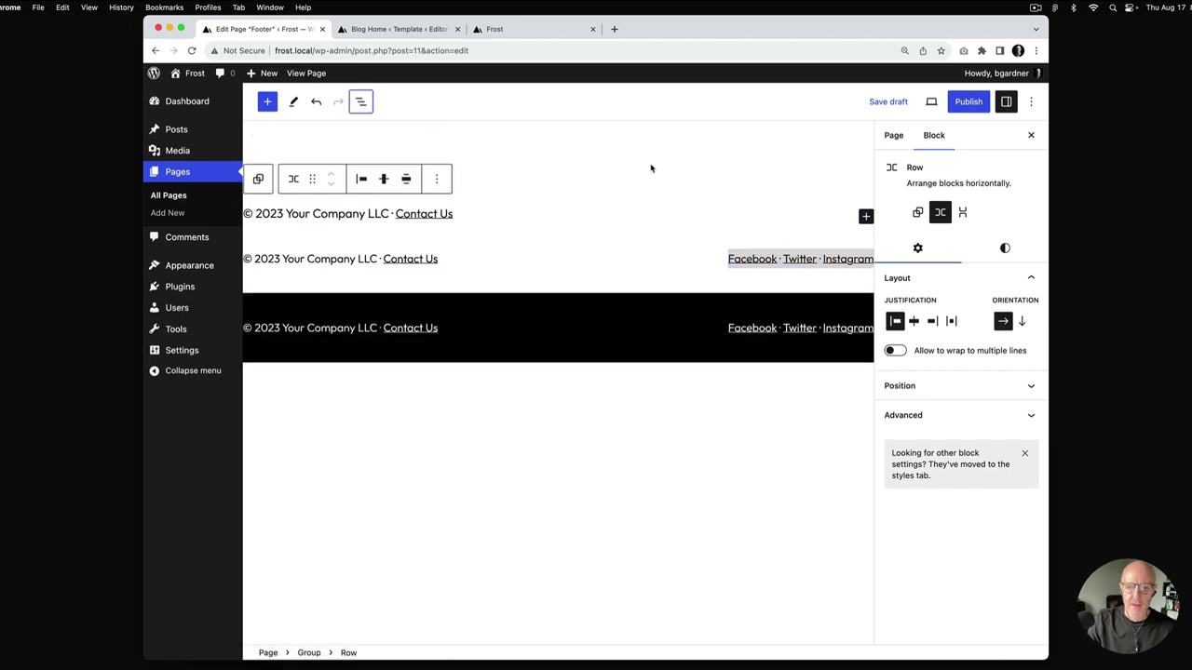
Step: Paste the Facebook · Twitter · Instagram links into a second paragraph in the new Row
left_click(865, 216)
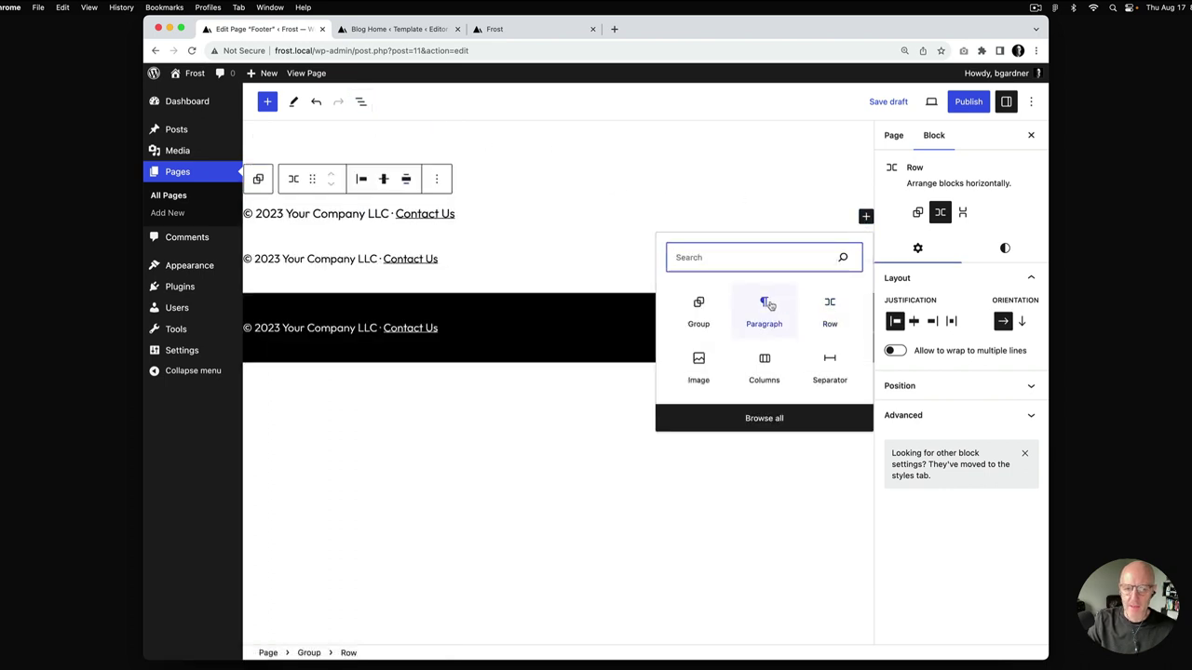
left_click(766, 305)
key("super+v")
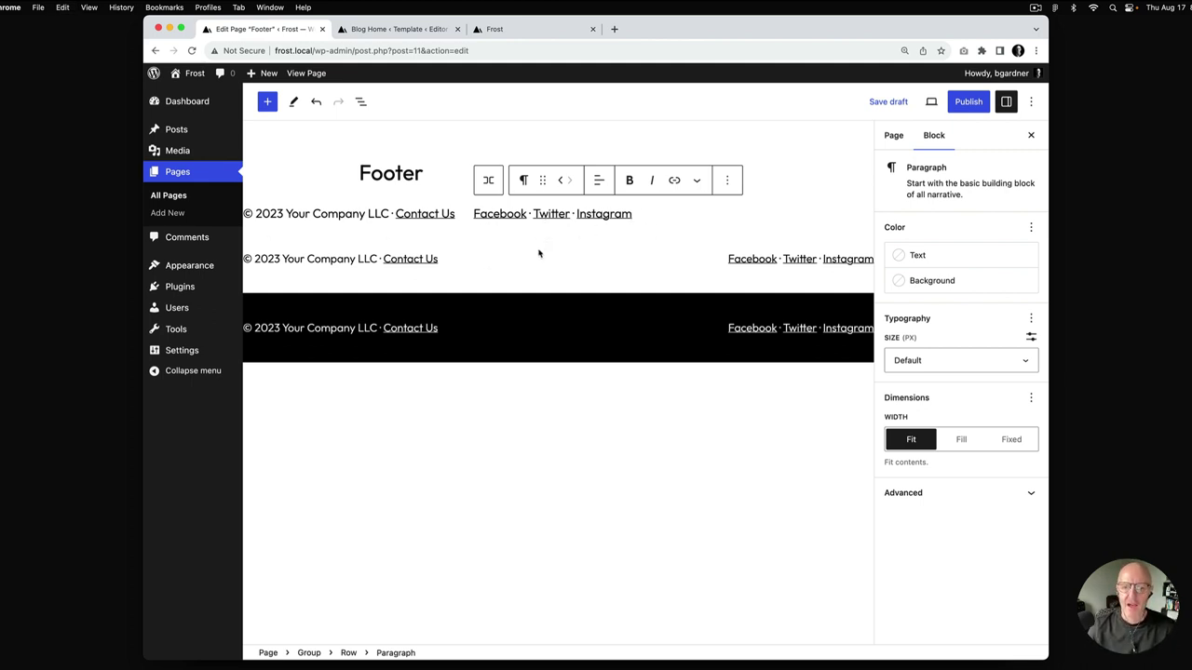
Step: Set the top footer Row's justification to 'Space between items'
mouse_move(580, 259)
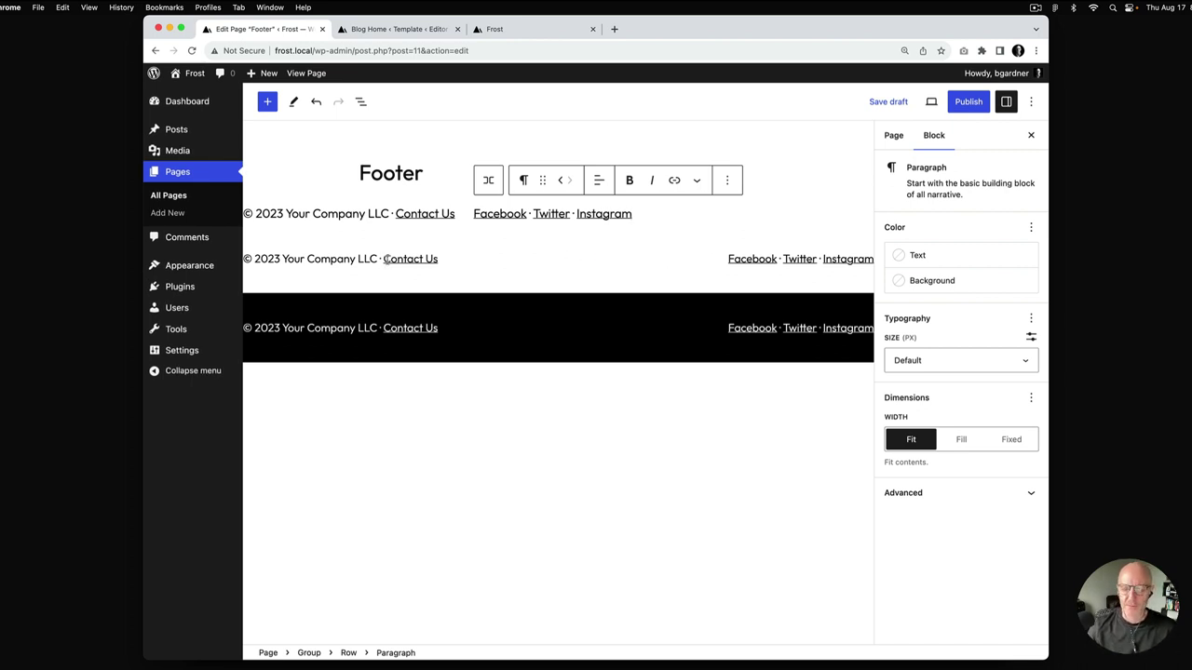
left_click(348, 653)
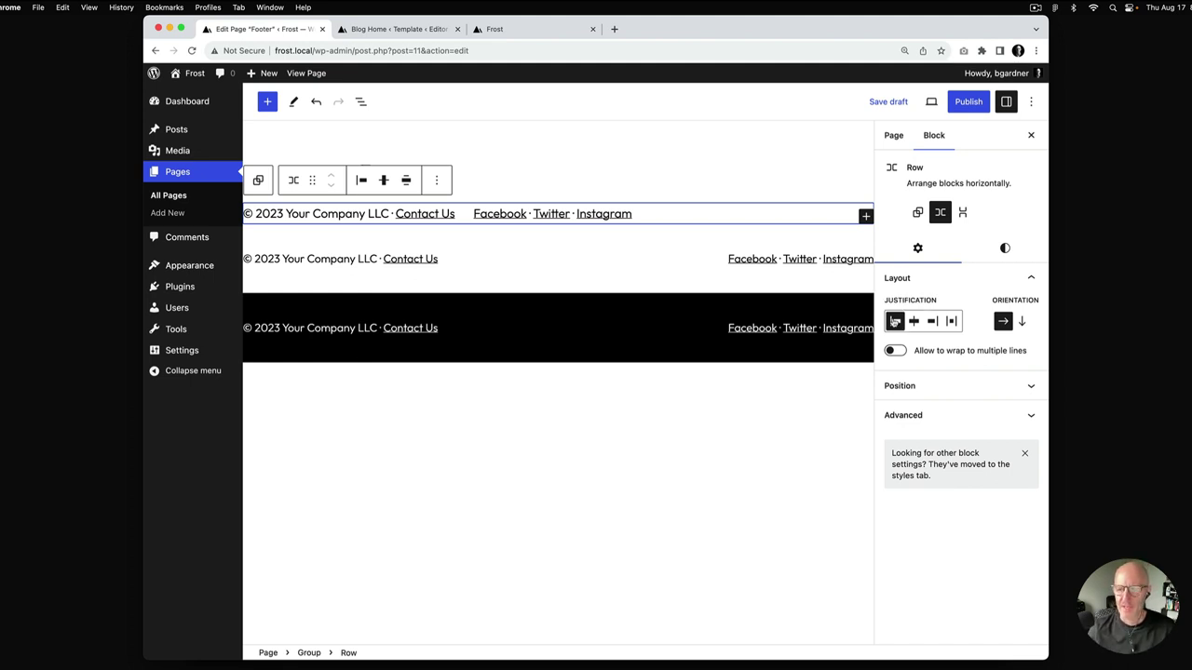
left_click(952, 321)
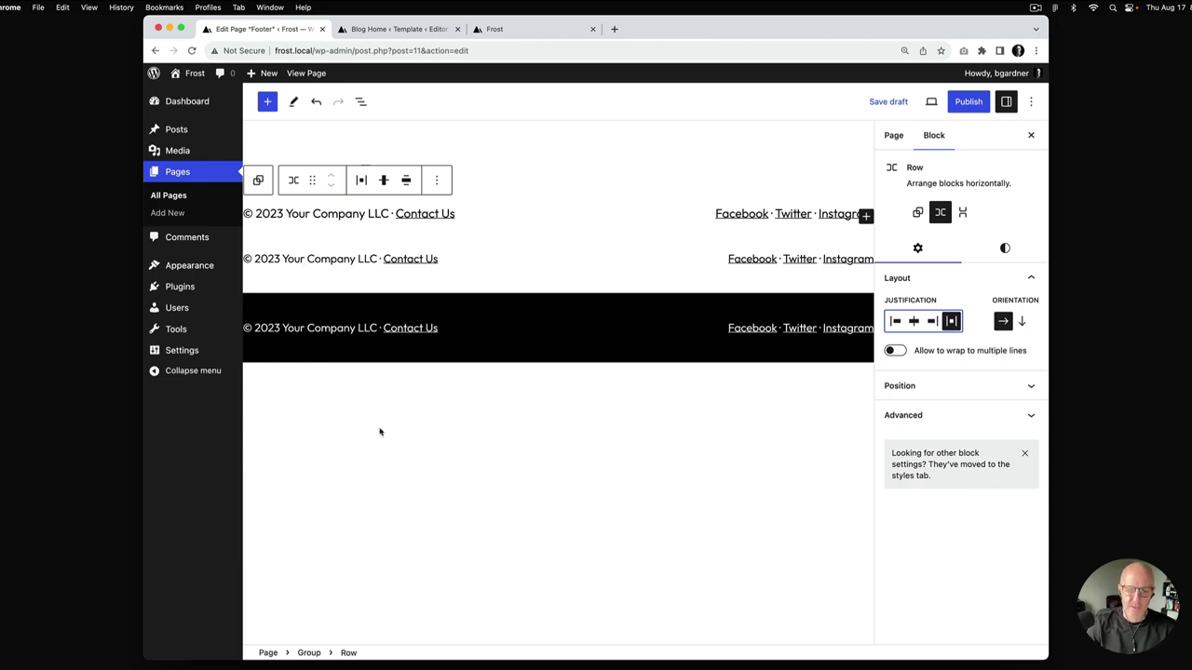
Step: Set the top footer Group's text size to Small (18), then add an empty paragraph below the Footer title
left_click(310, 653)
left_click(1005, 249)
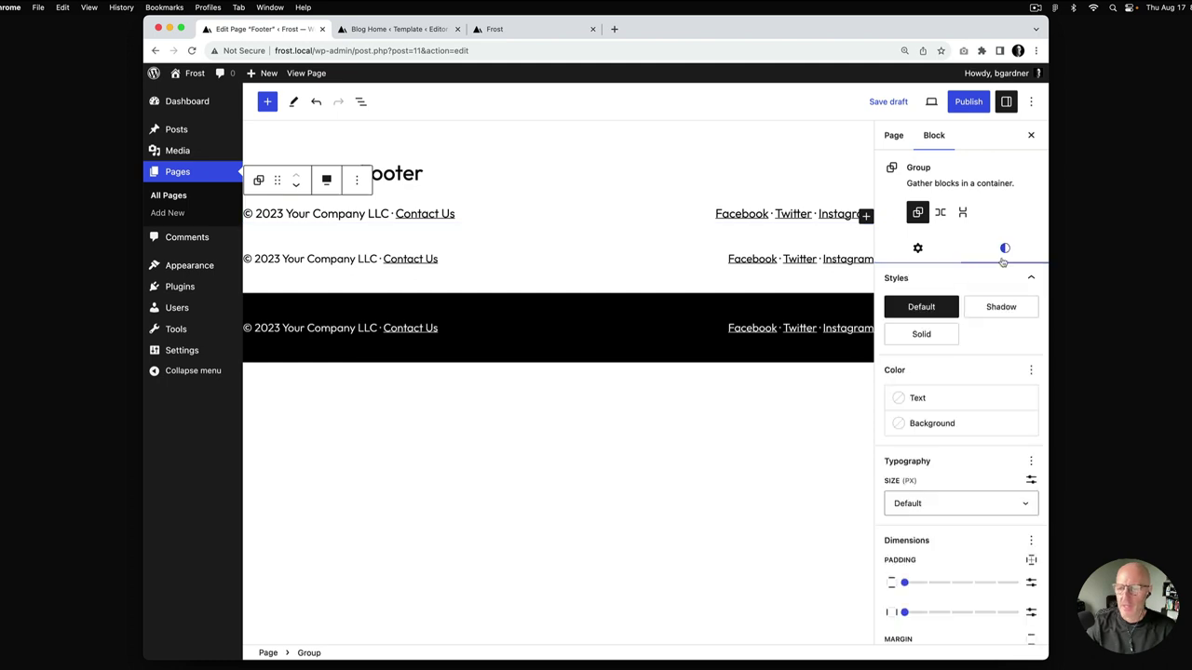
left_click(959, 504)
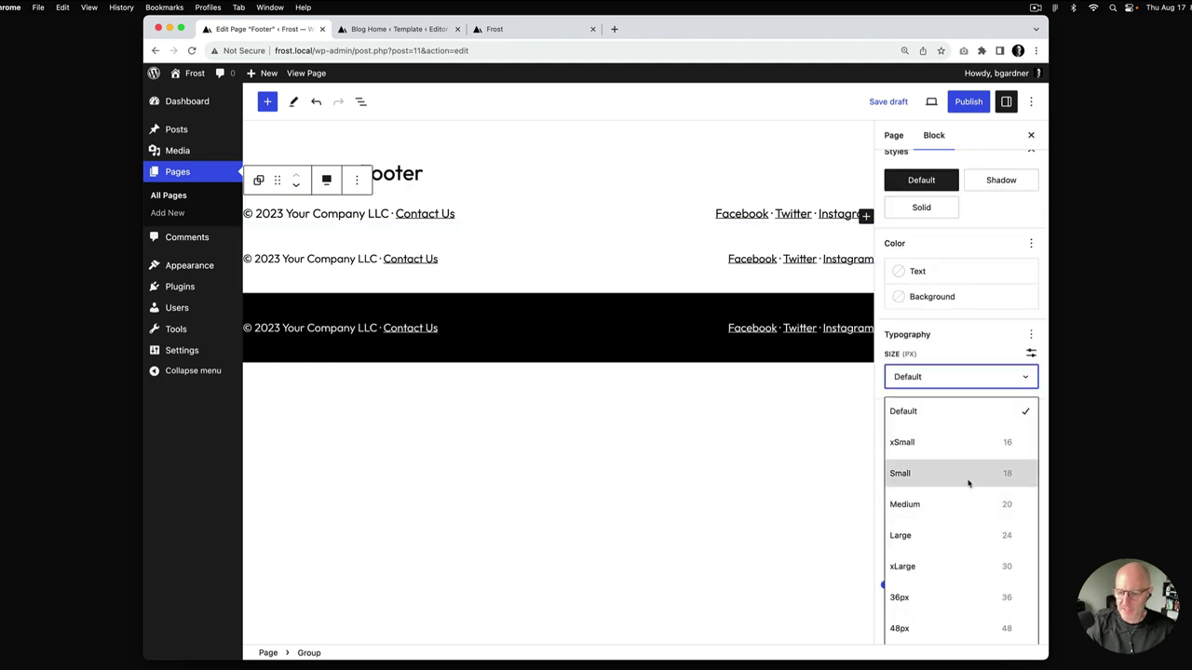
left_click(969, 477)
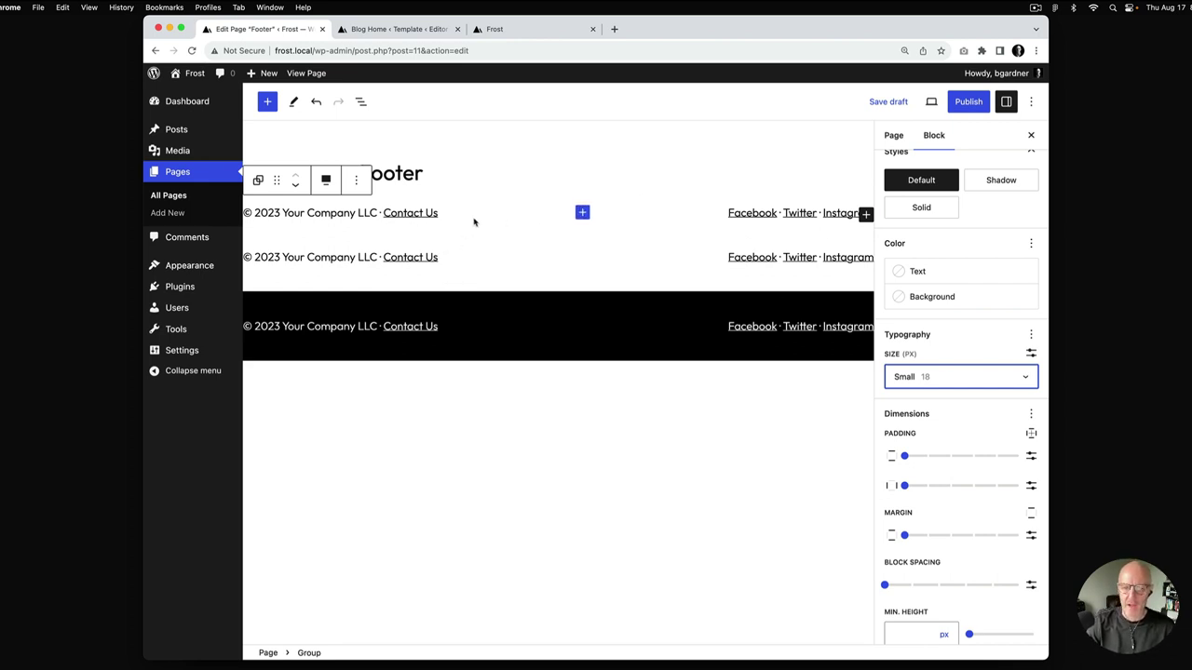
left_click(454, 167)
key("Return")
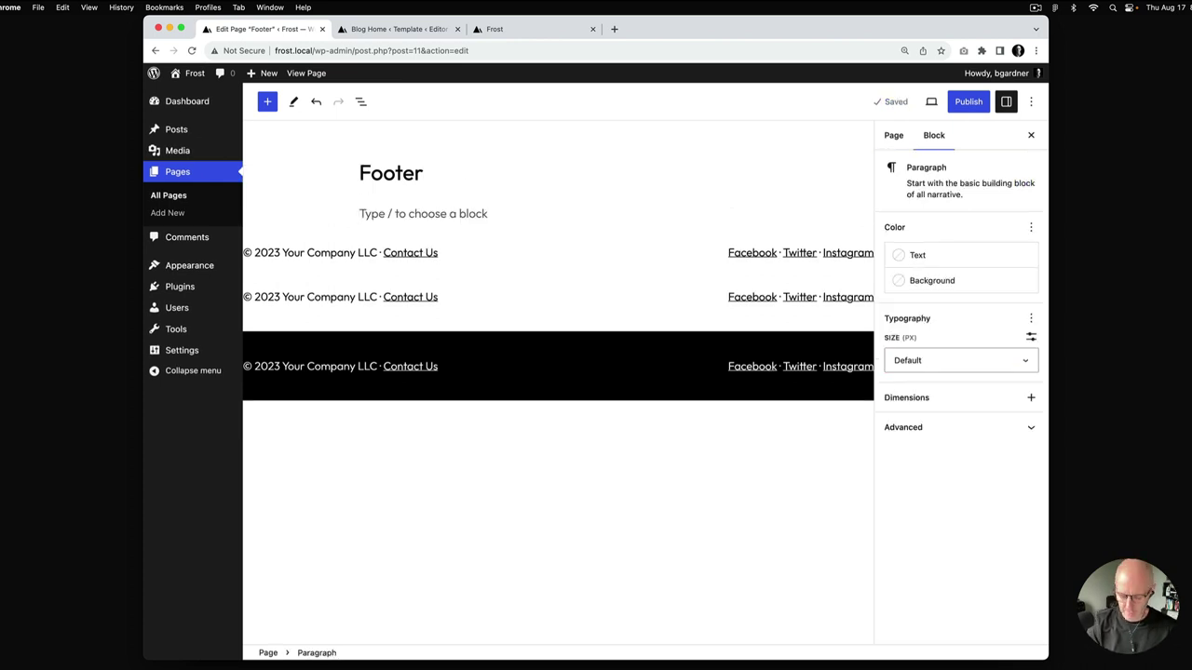
Step: Turn the empty paragraph into a plain Group aligned full width
type("/grou")
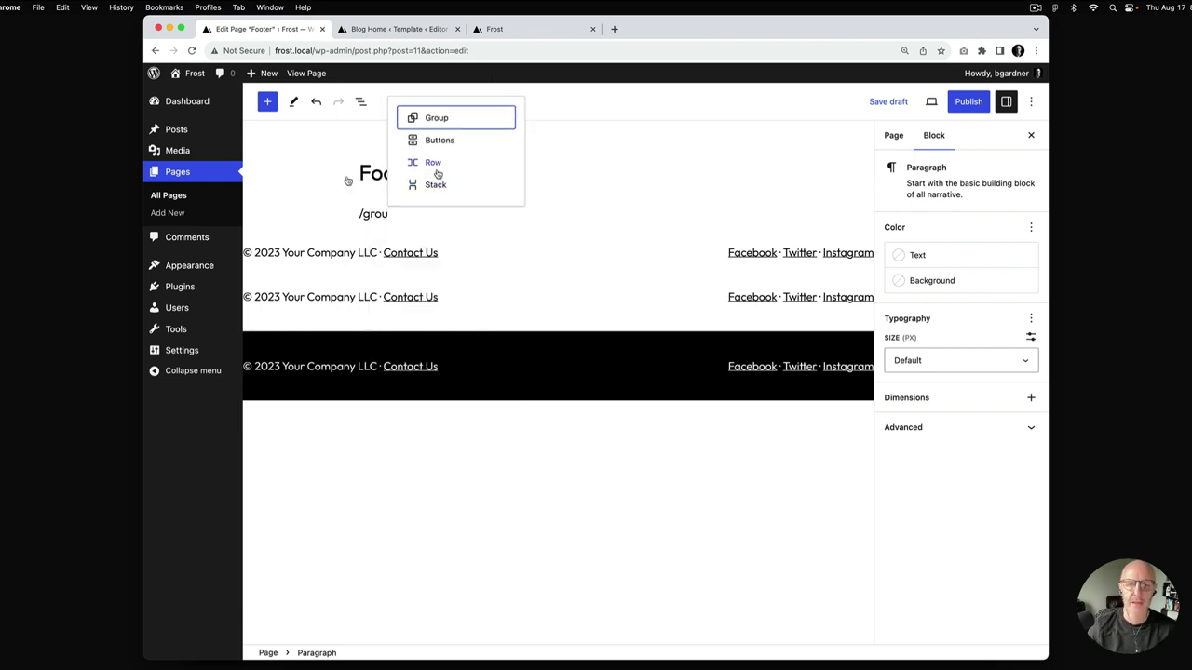
left_click(436, 118)
left_click(516, 257)
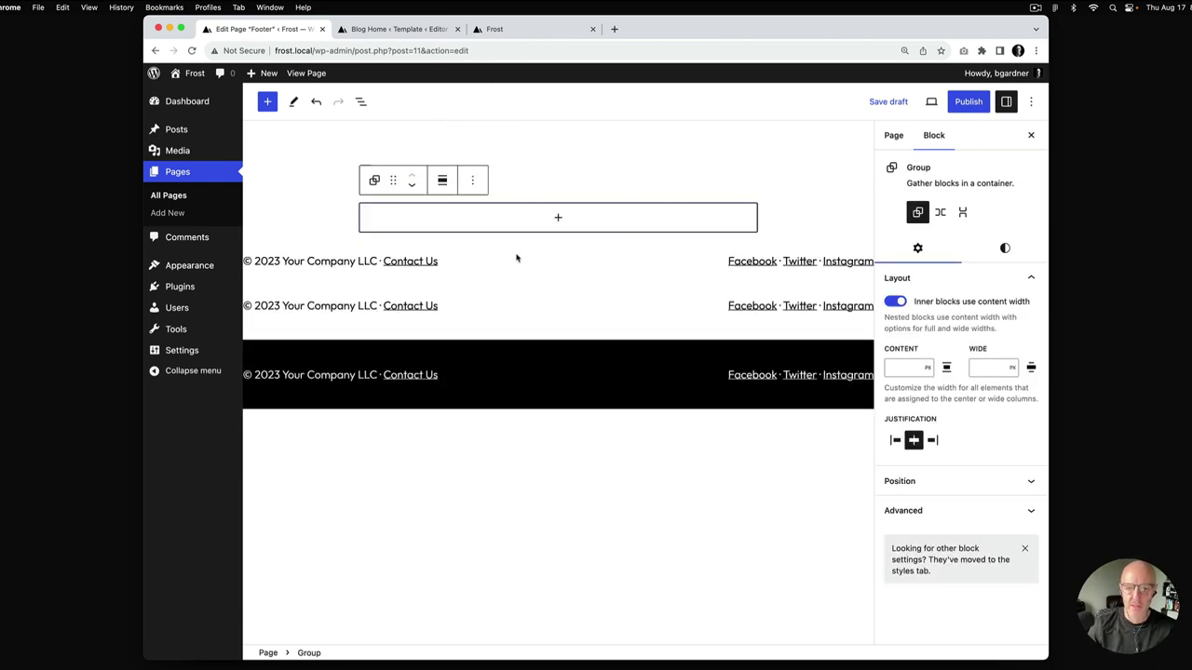
left_click(442, 179)
left_click(490, 272)
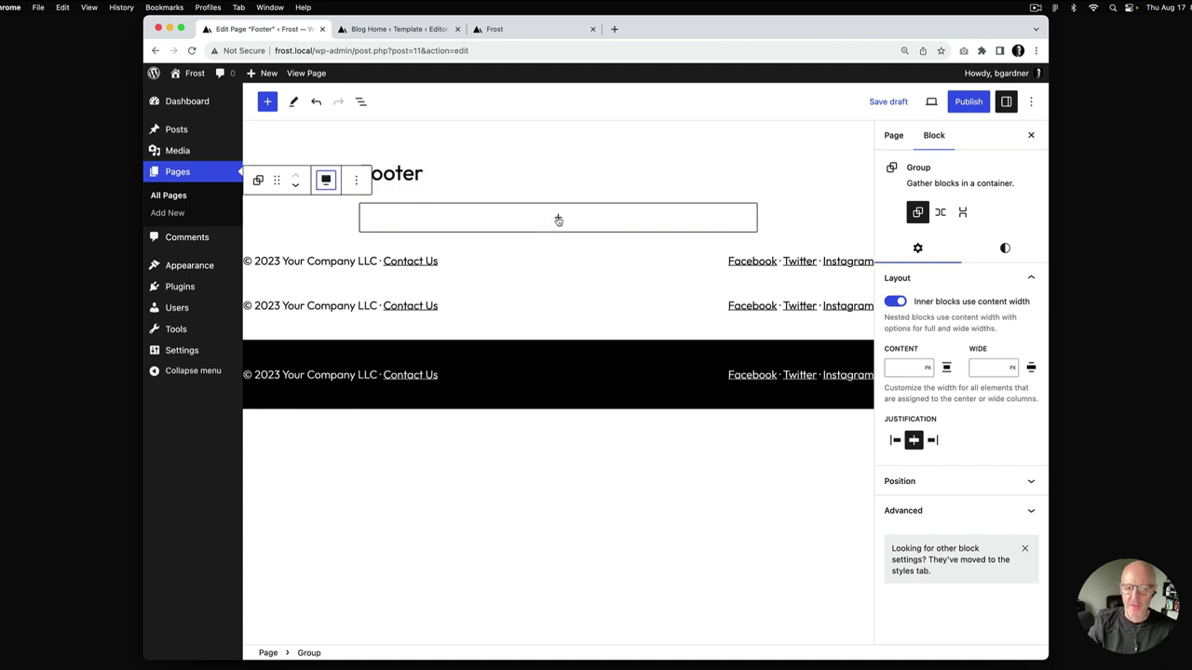
Step: Insert a Row inside the new Group and set it to wide width
left_click(557, 219)
type("/row")
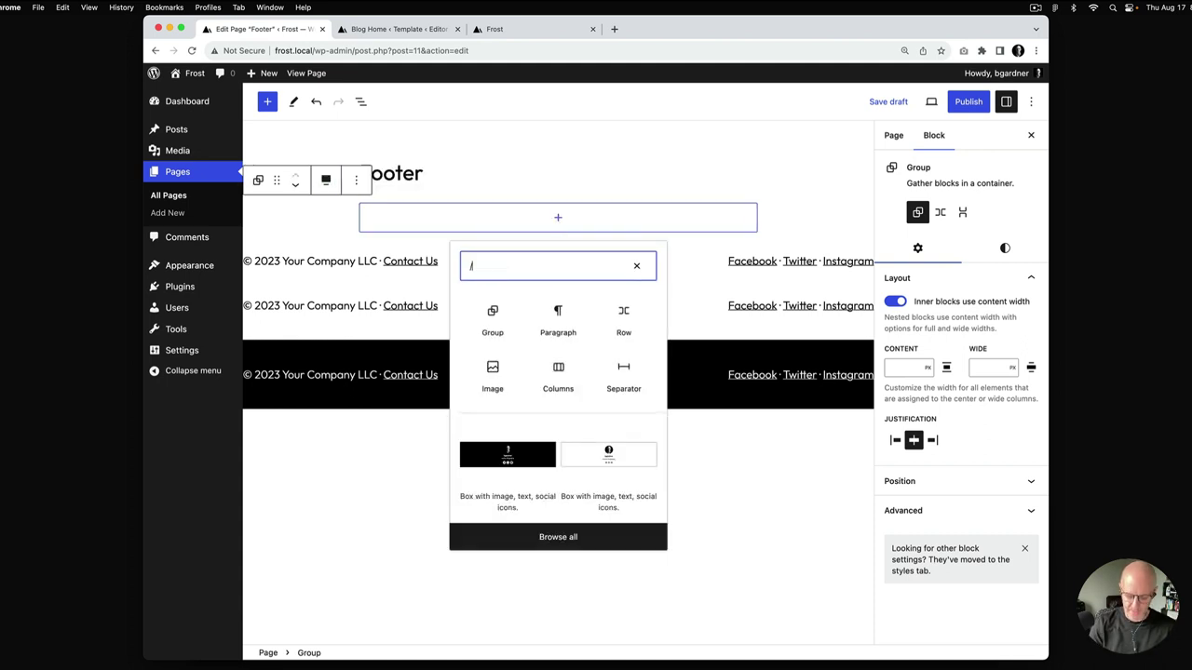
left_click(489, 313)
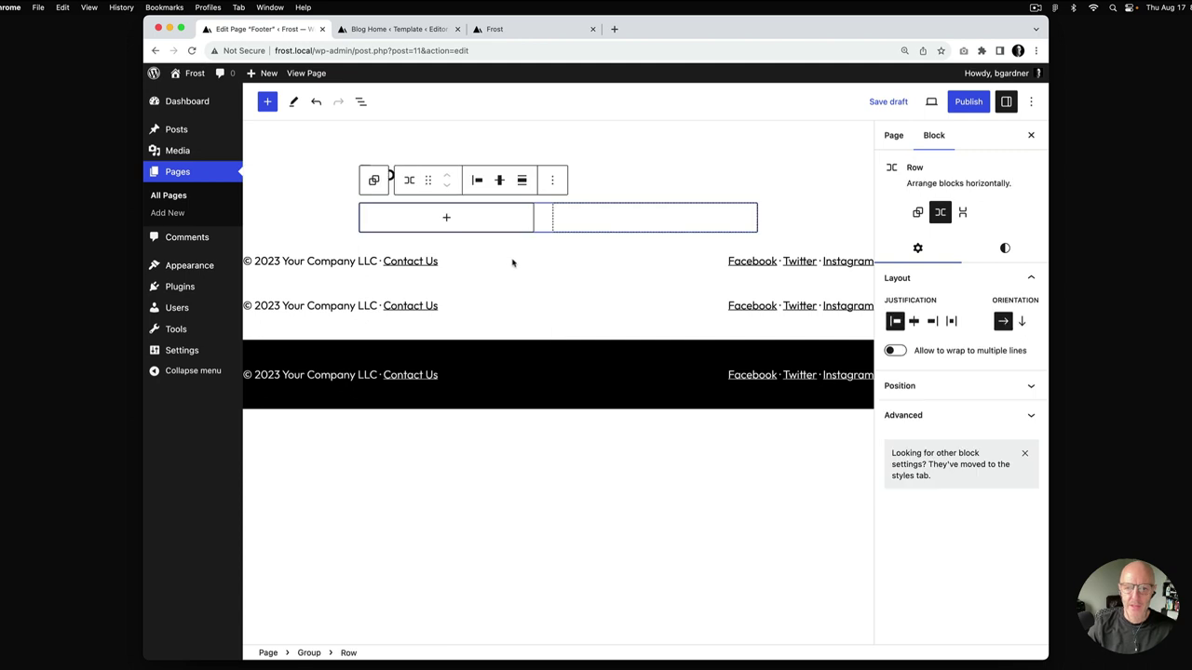
left_click(521, 180)
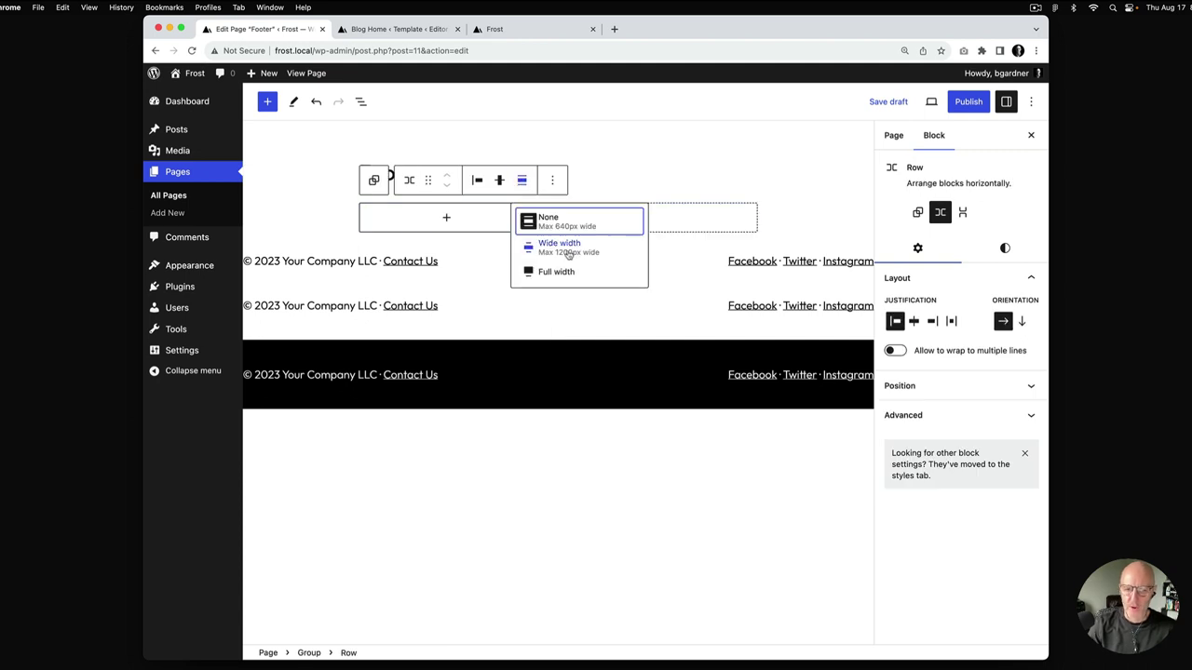
left_click(568, 253)
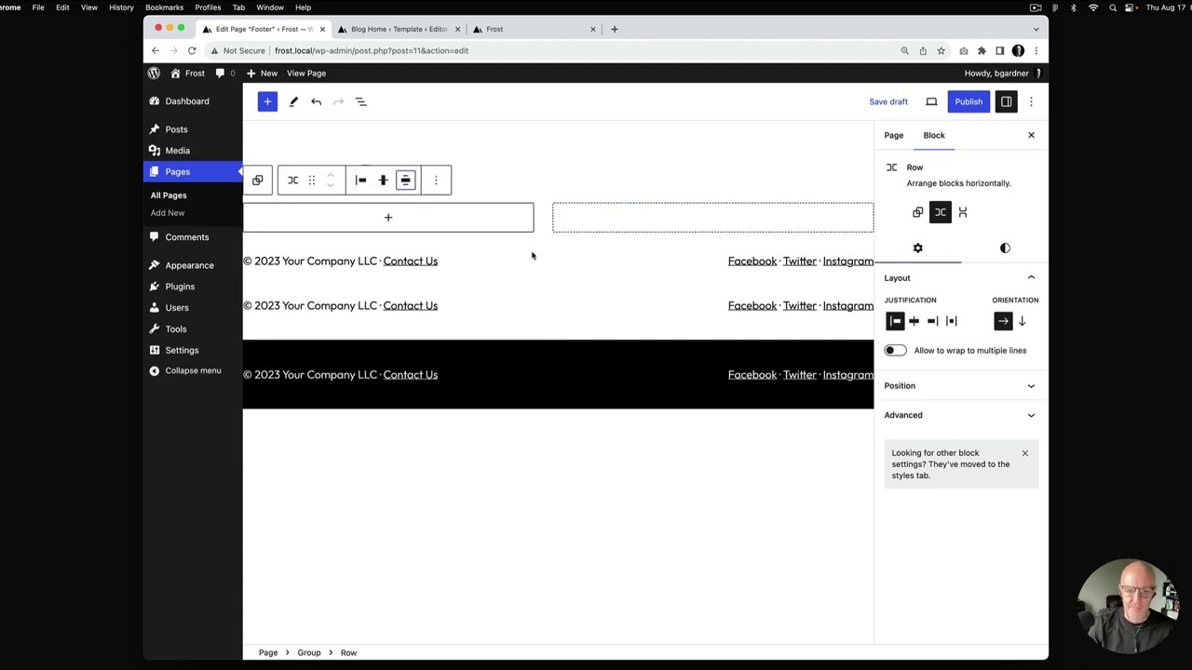
Step: Give the Group white text, a black background, and a white link colour
left_click(309, 653)
left_click(1004, 248)
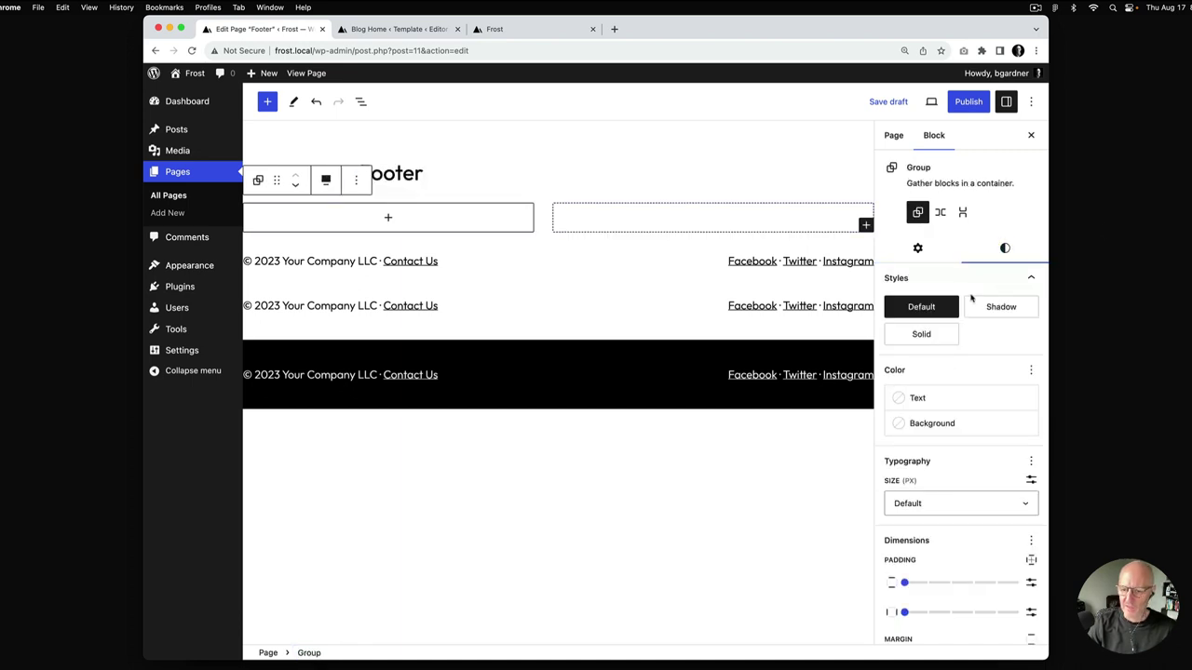
left_click(923, 401)
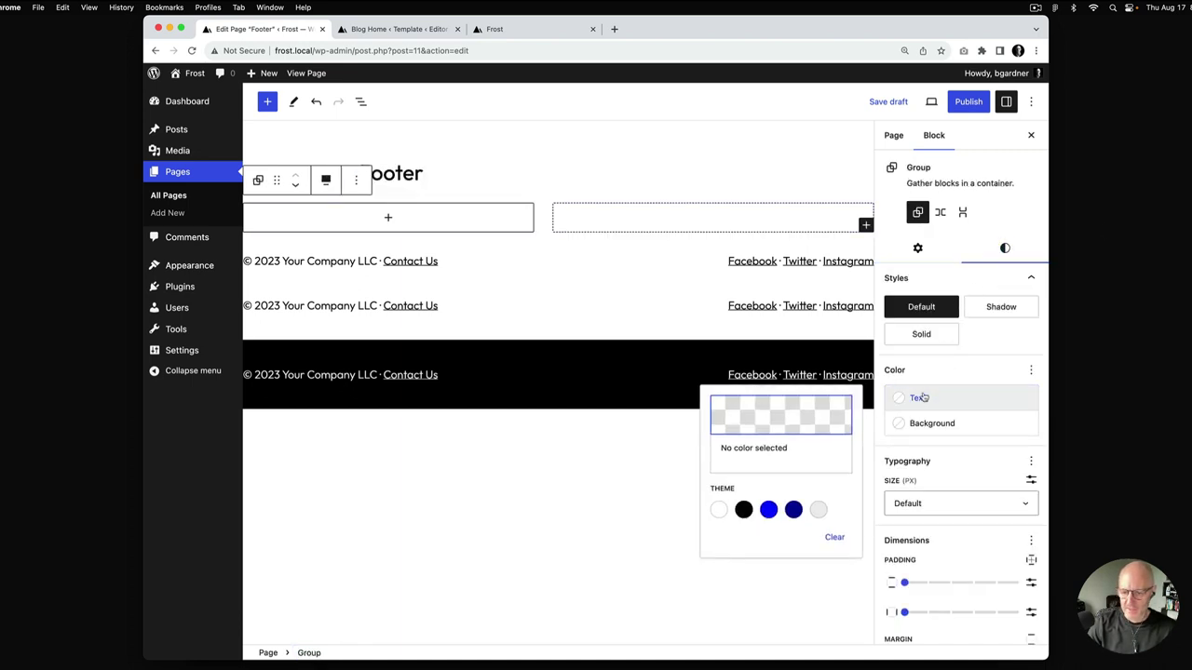
left_click(718, 512)
left_click(929, 423)
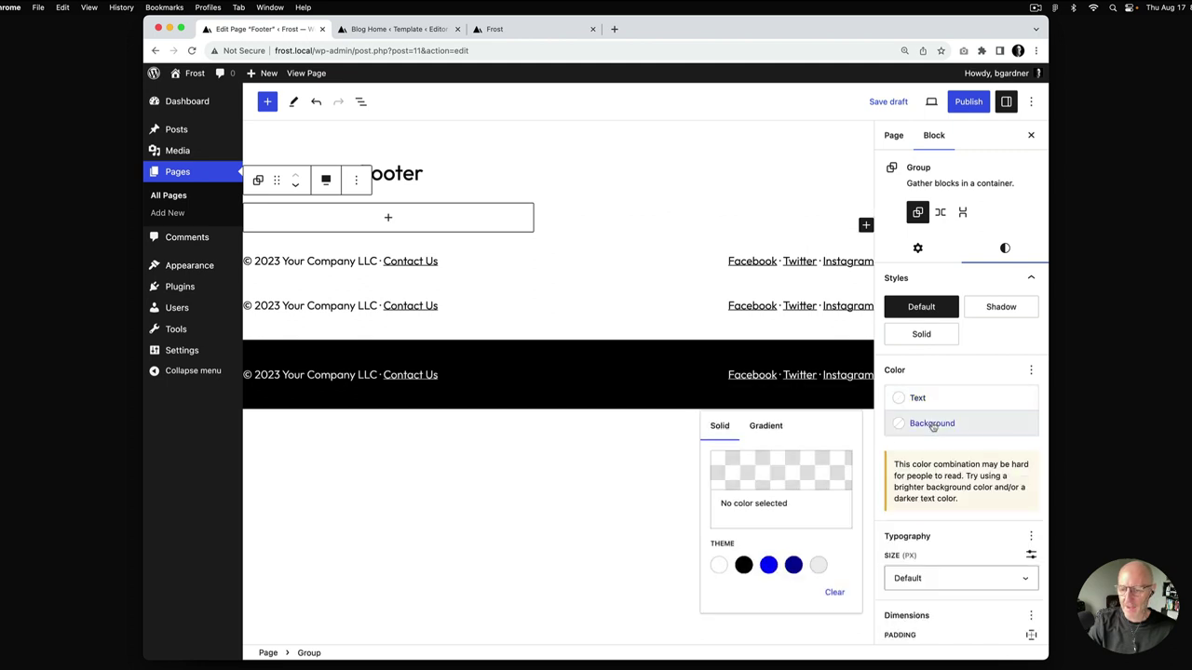
left_click(743, 565)
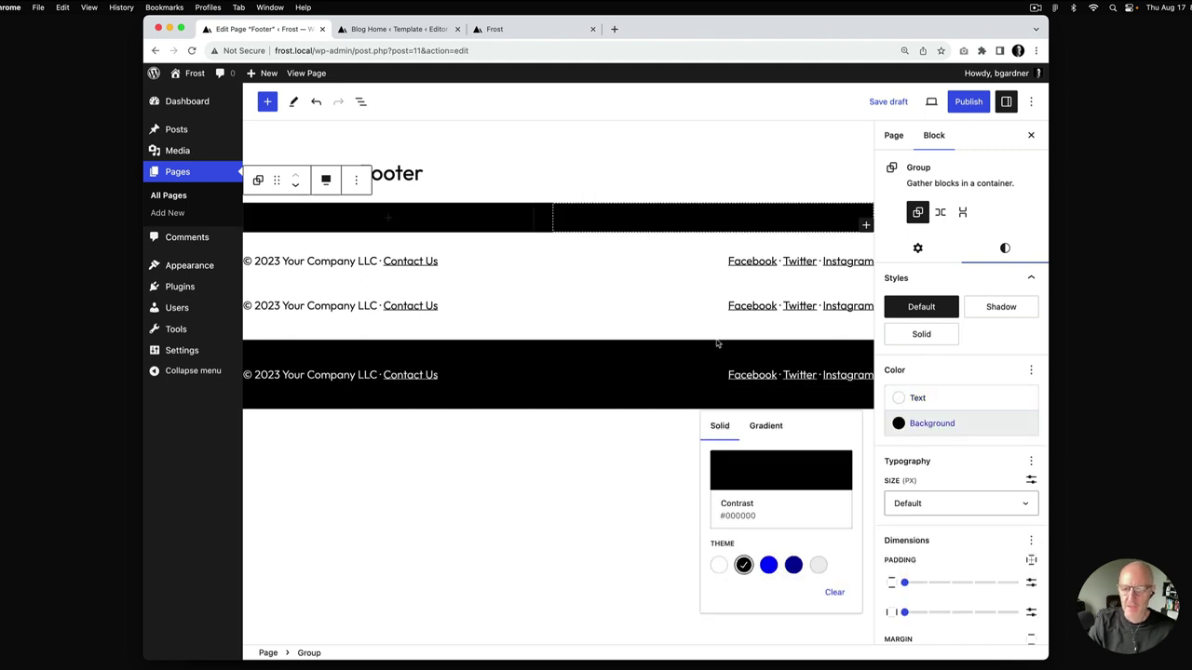
left_click(1032, 372)
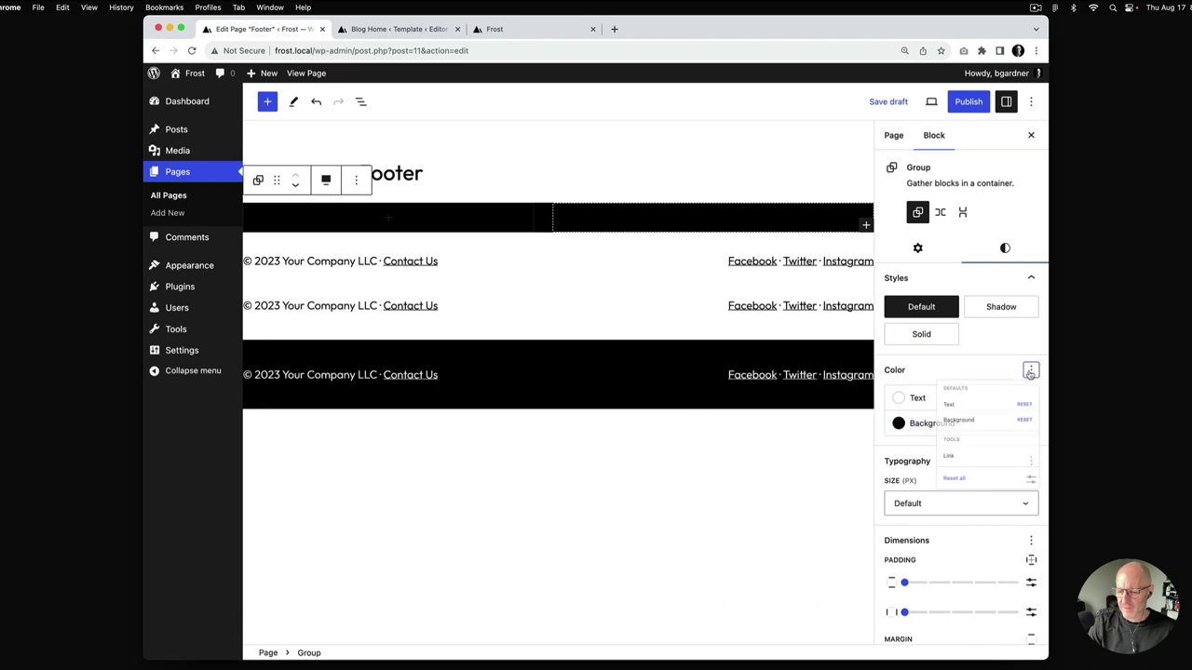
left_click(907, 497)
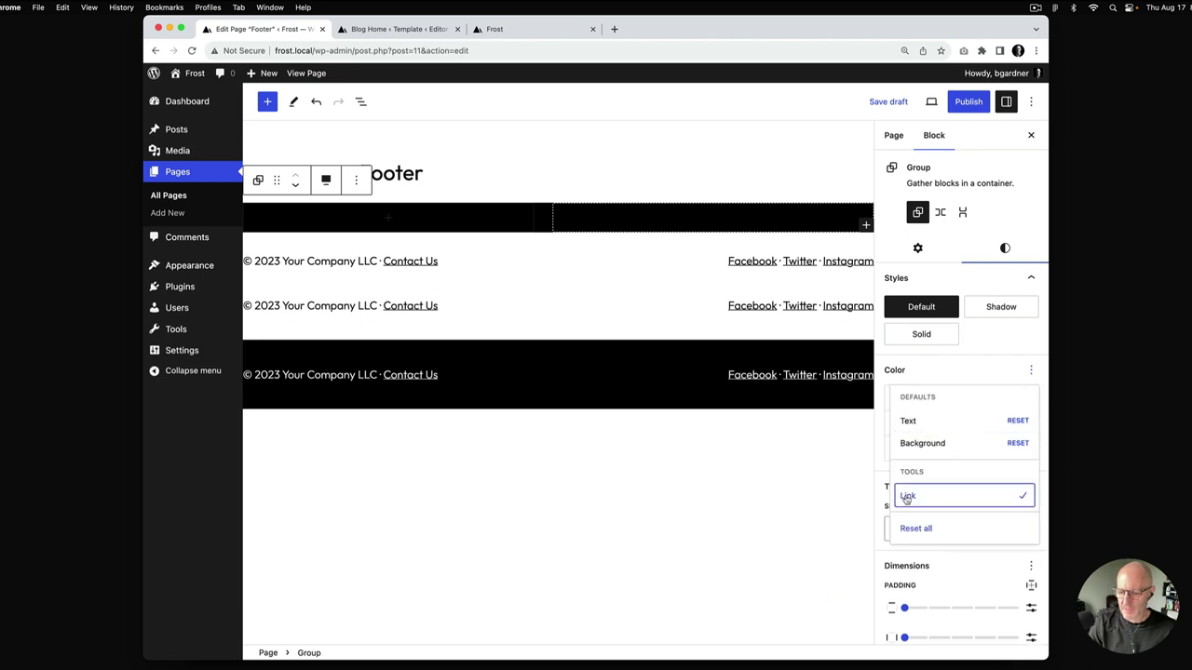
left_click(937, 375)
left_click(899, 449)
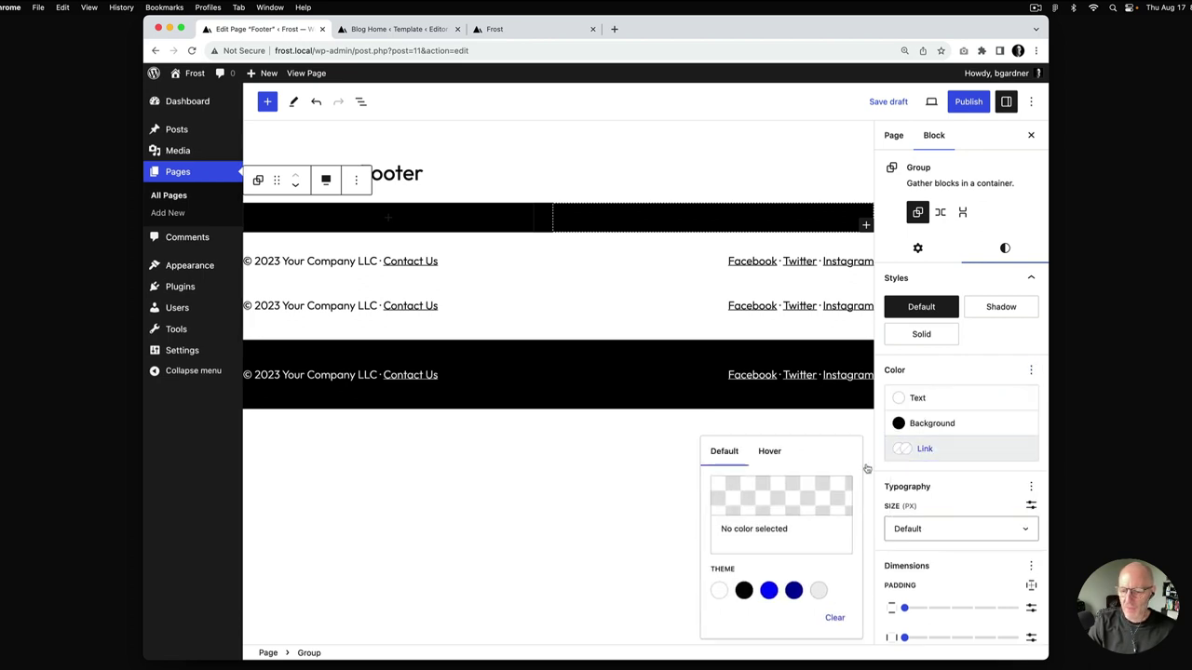
left_click(718, 591)
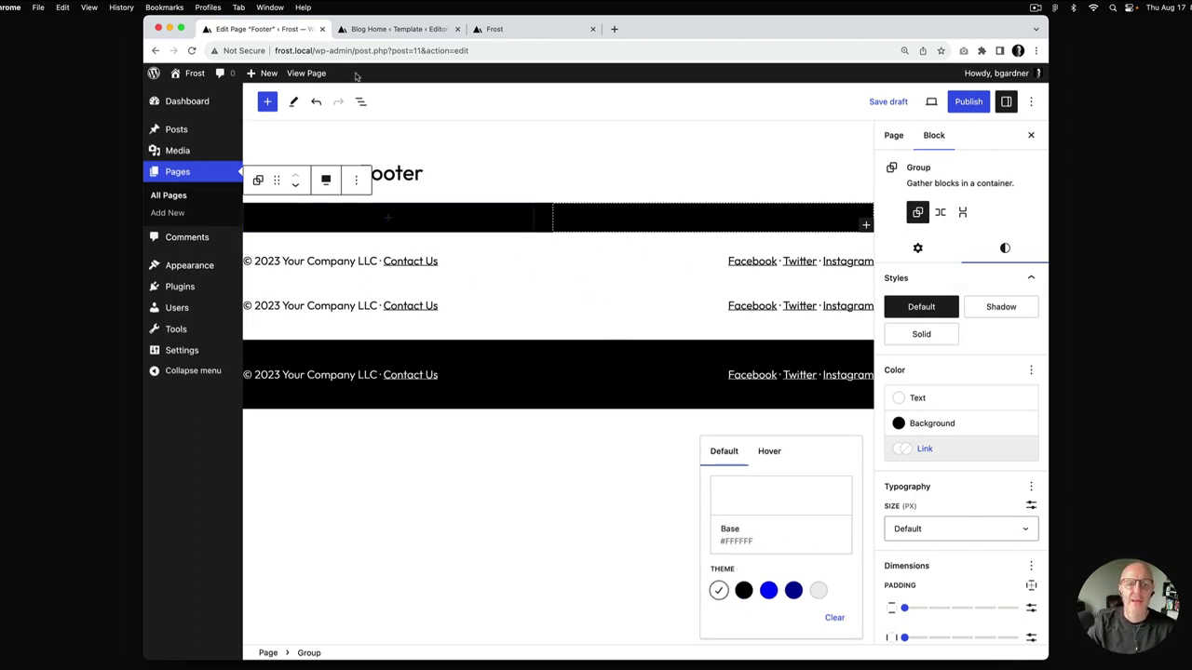
Step: Add a paragraph to the black footer's Row and paste the '© 2023 Your Company LLC · Contact Us' line
left_click(361, 103)
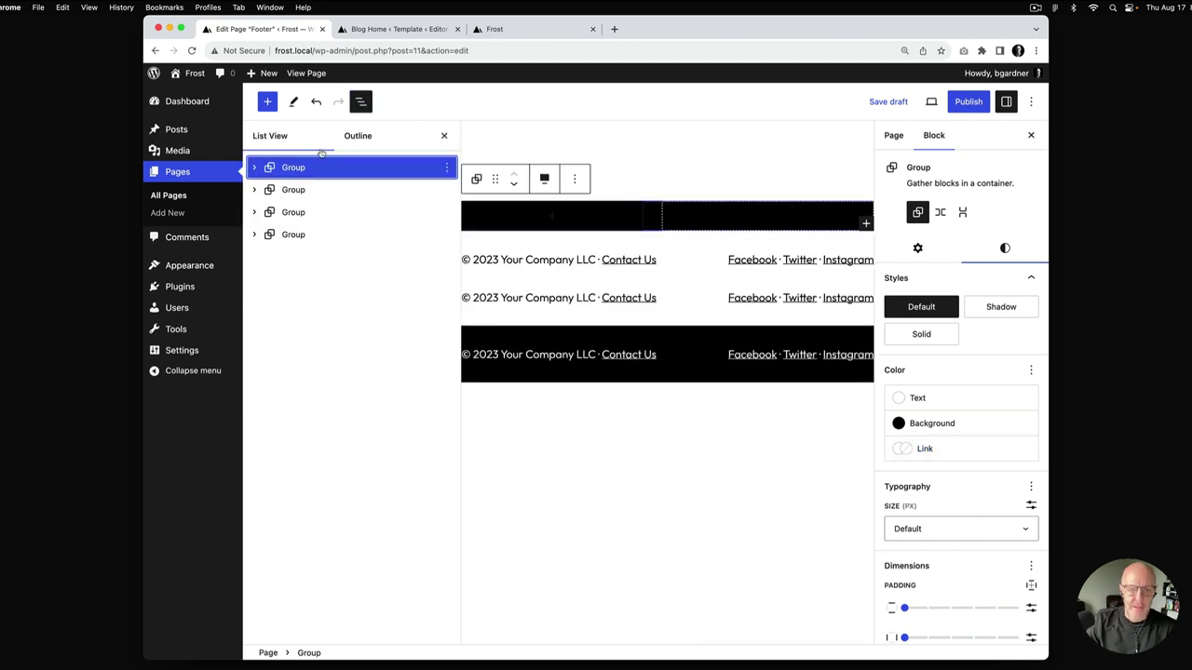
left_click(254, 167)
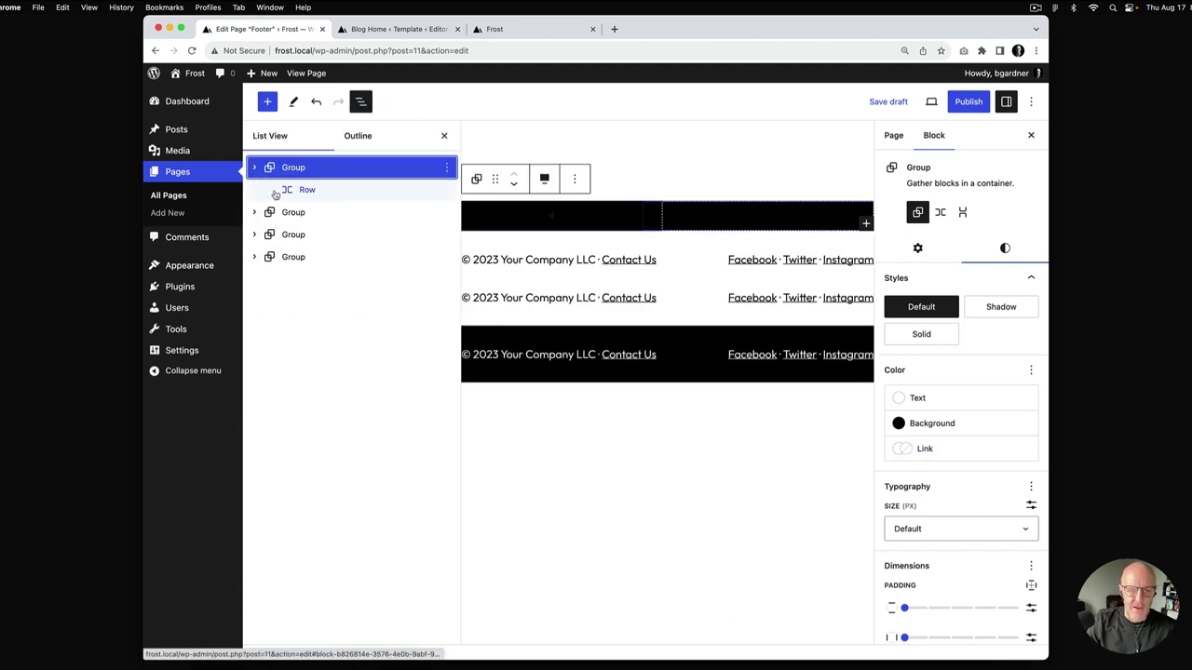
left_click(572, 213)
left_click(546, 309)
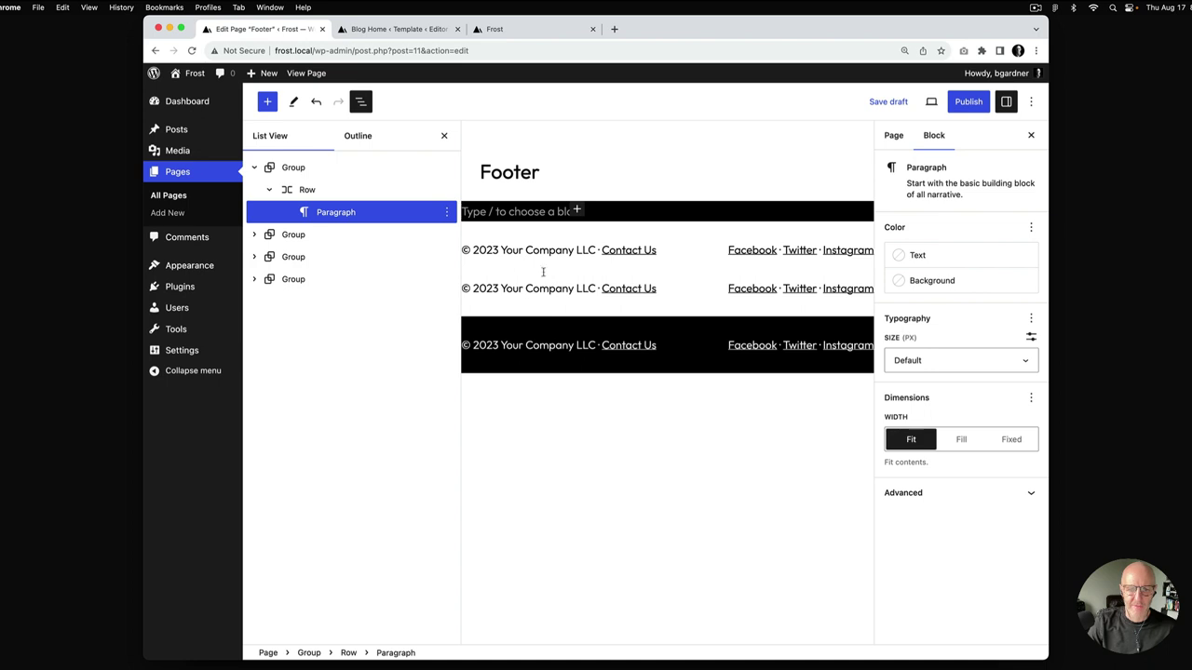
triple_click(531, 346)
key("super+c")
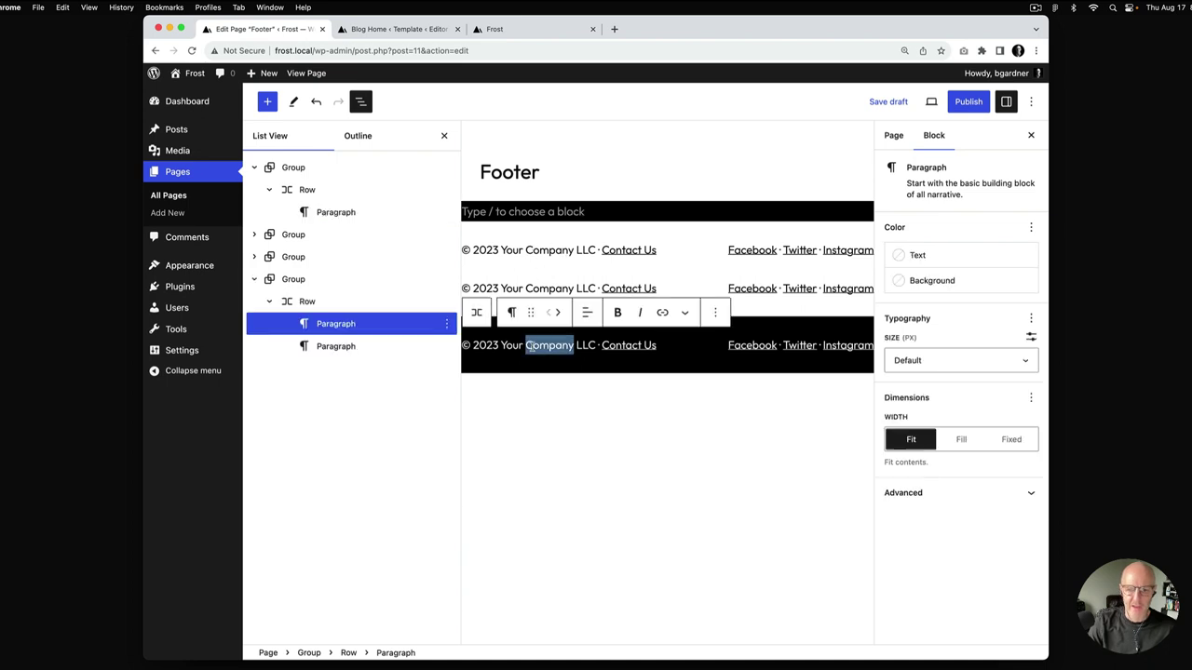
left_click(514, 213)
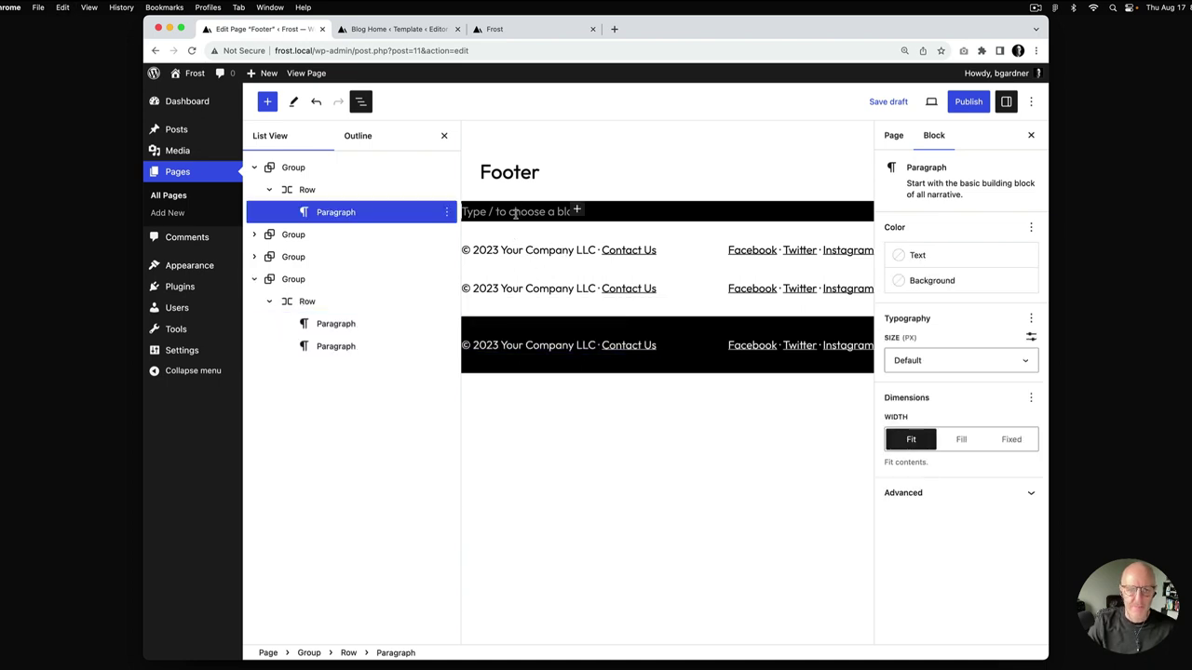
key("super+v")
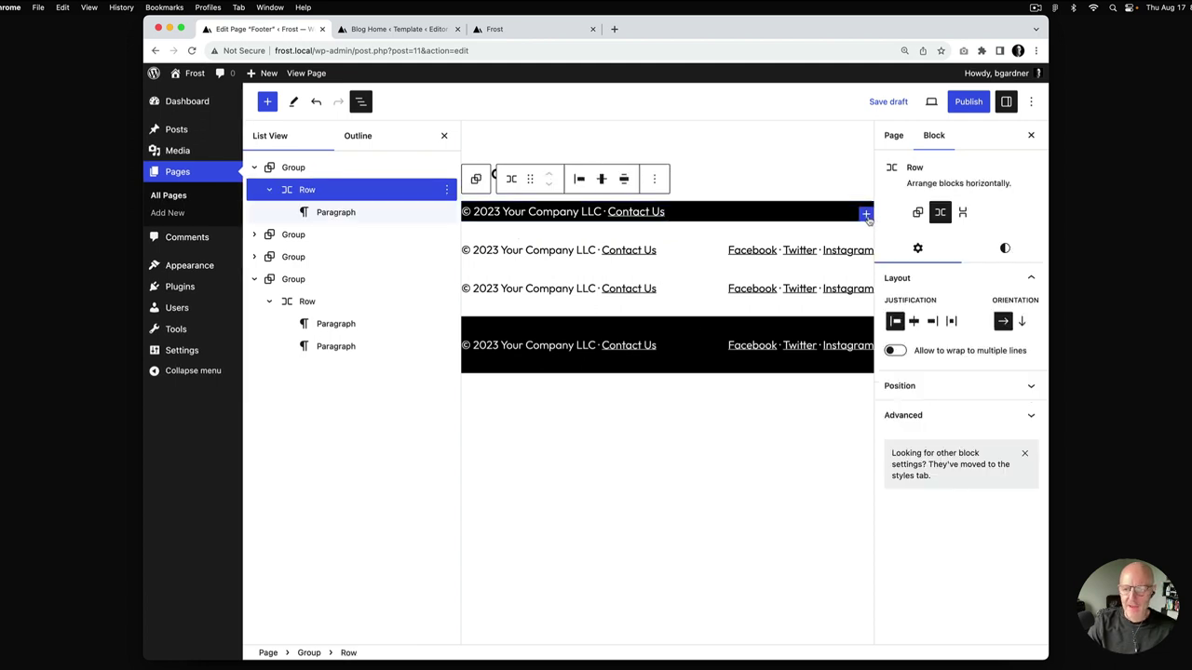
Step: Add a second paragraph to the Row holding the Facebook · Twitter · Instagram links
left_click(866, 214)
left_click(766, 302)
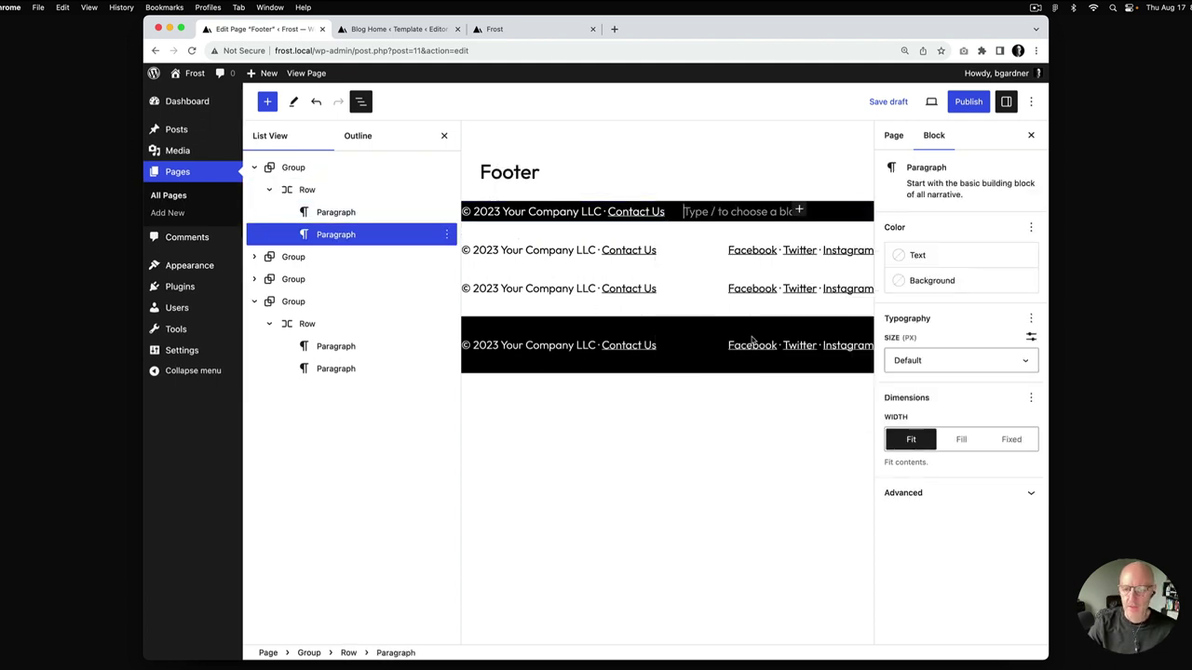
triple_click(761, 346)
key("super+c")
left_click(776, 212)
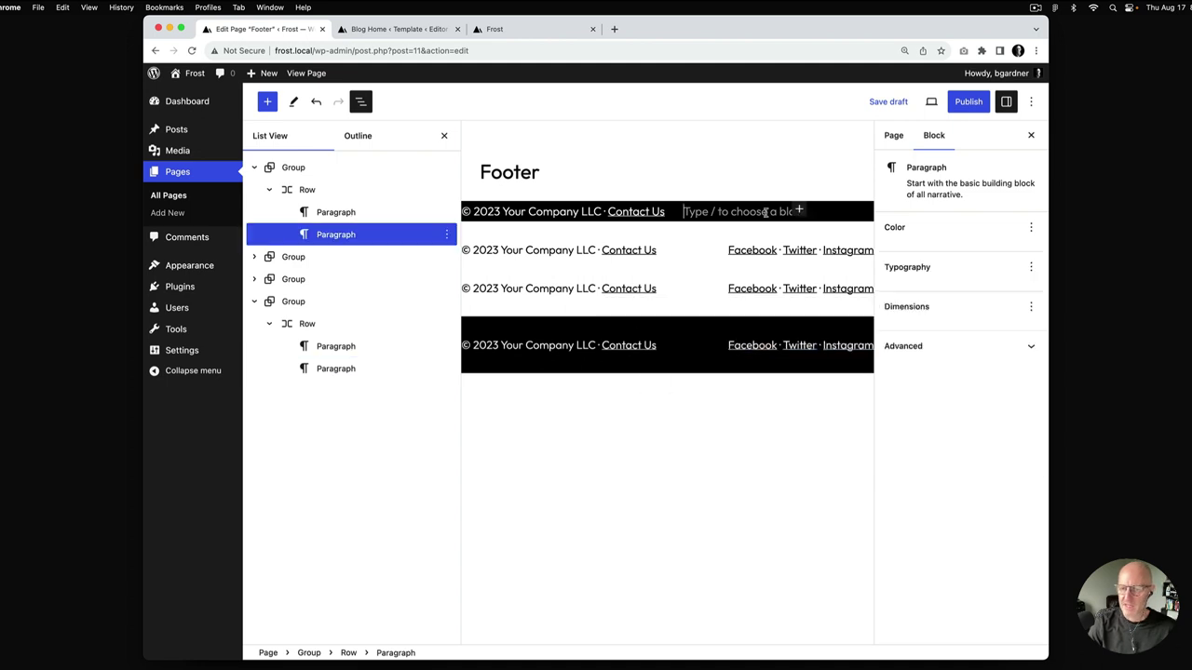
key("super+v")
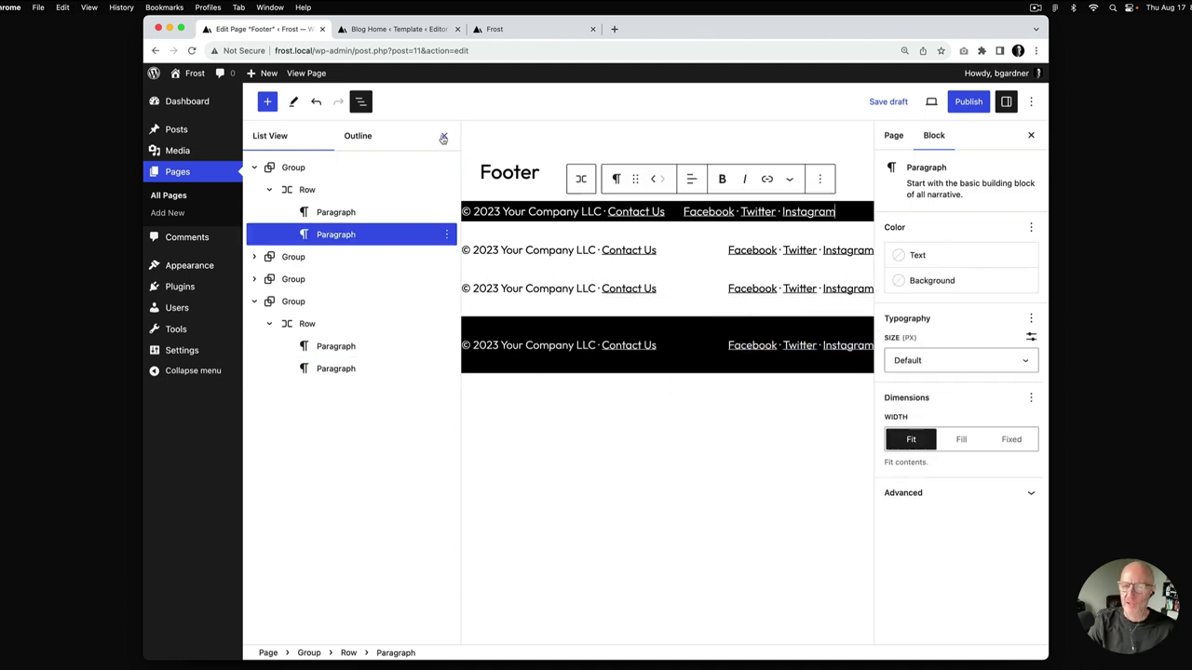
left_click(443, 137)
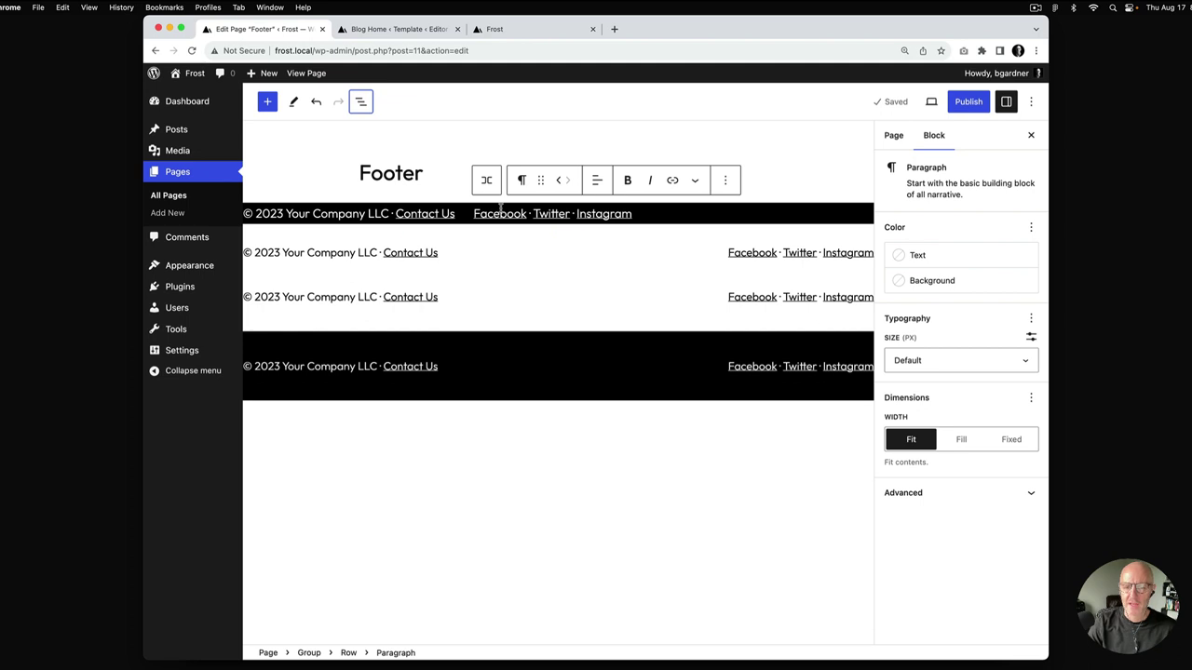
Step: Justify the black footer's Row with space between items and set the Group's text to Small
left_click(348, 653)
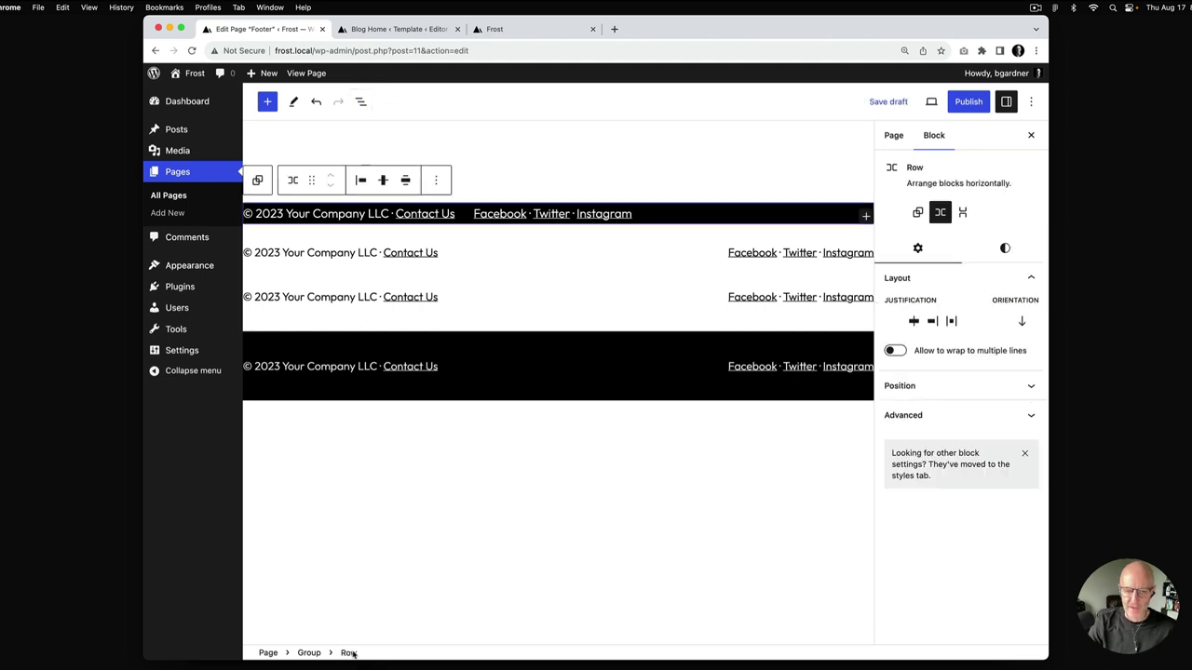
left_click(950, 322)
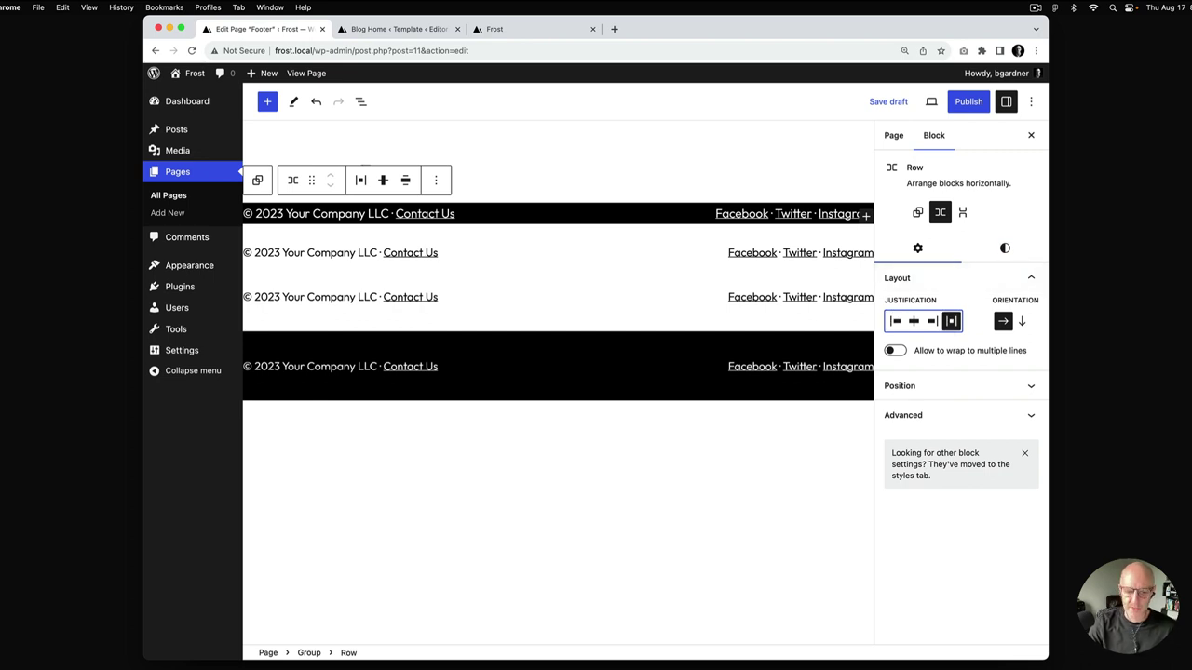
left_click(308, 653)
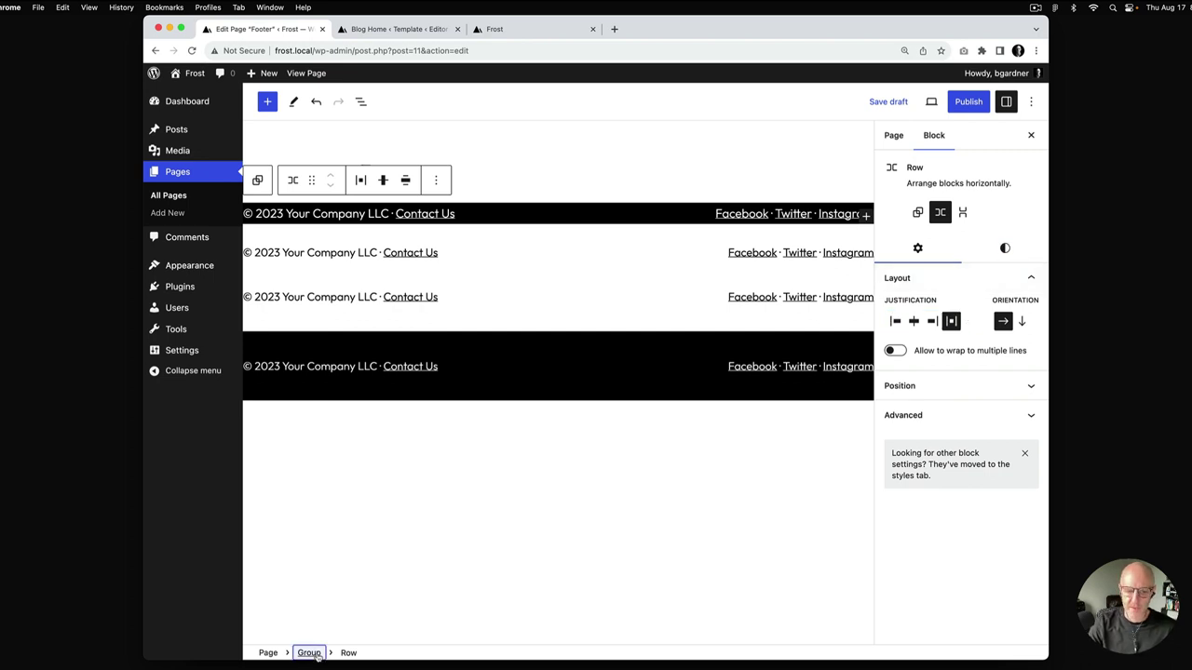
left_click(1005, 247)
left_click(966, 529)
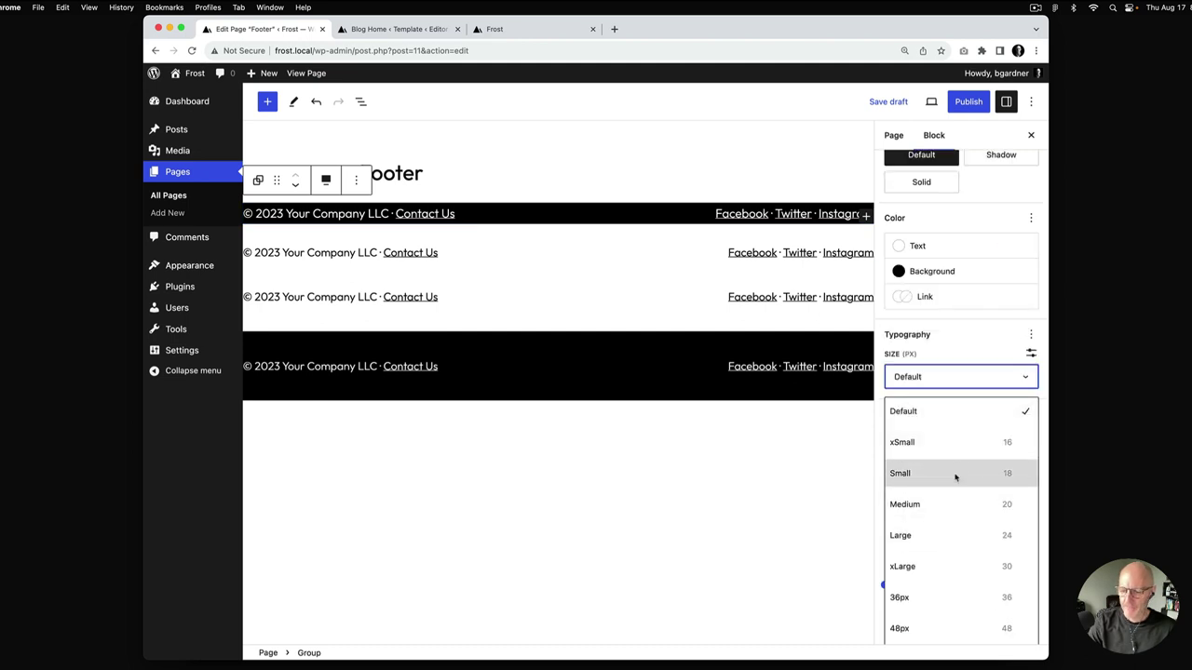
left_click(953, 480)
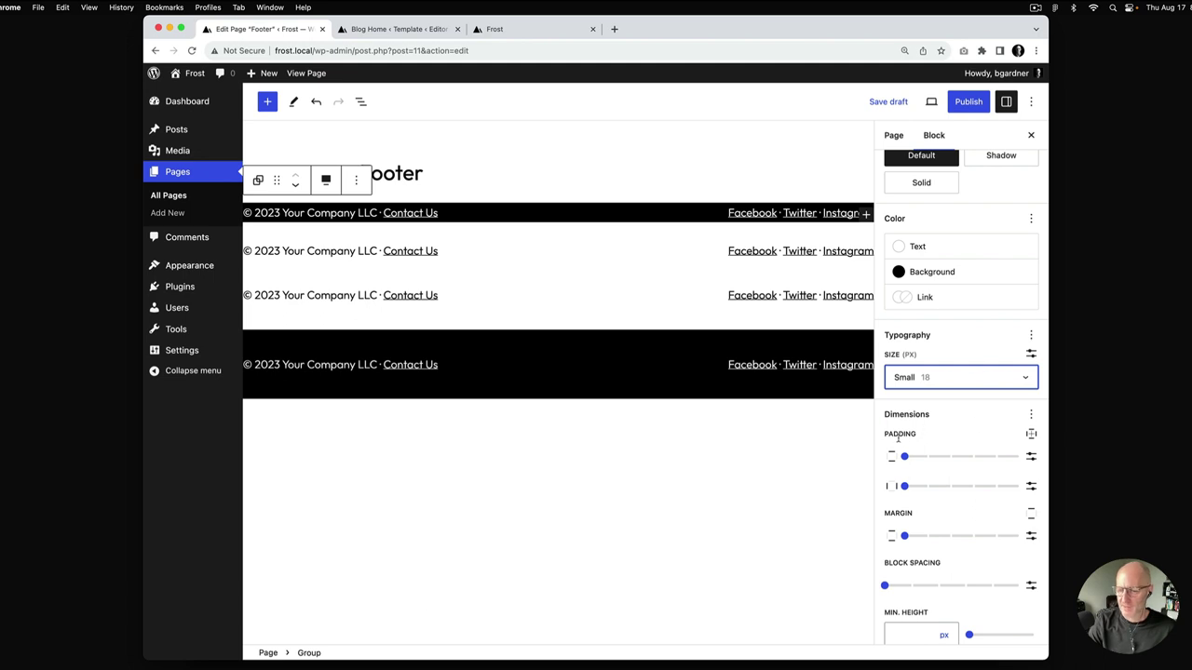
Step: Set the black footer Group's top and bottom padding to a custom 30 px
mouse_move(904, 457)
left_mouse_down()
mouse_move(1006, 461)
mouse_move(928, 457)
left_mouse_up()
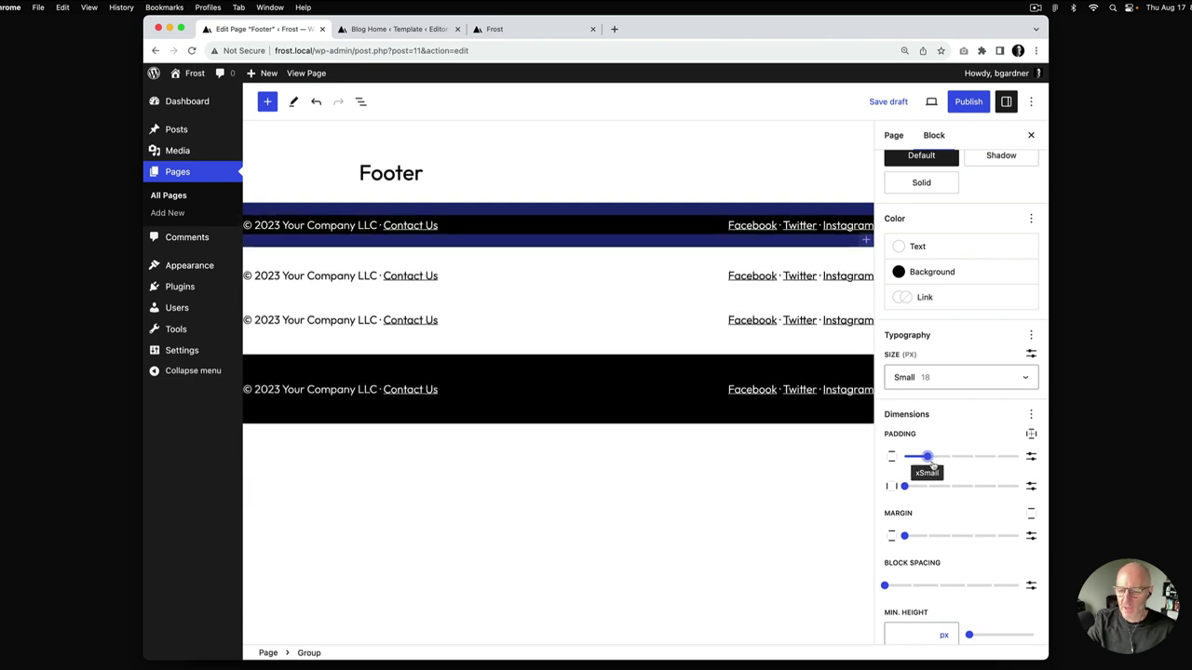
left_click(1030, 459)
left_click(910, 456)
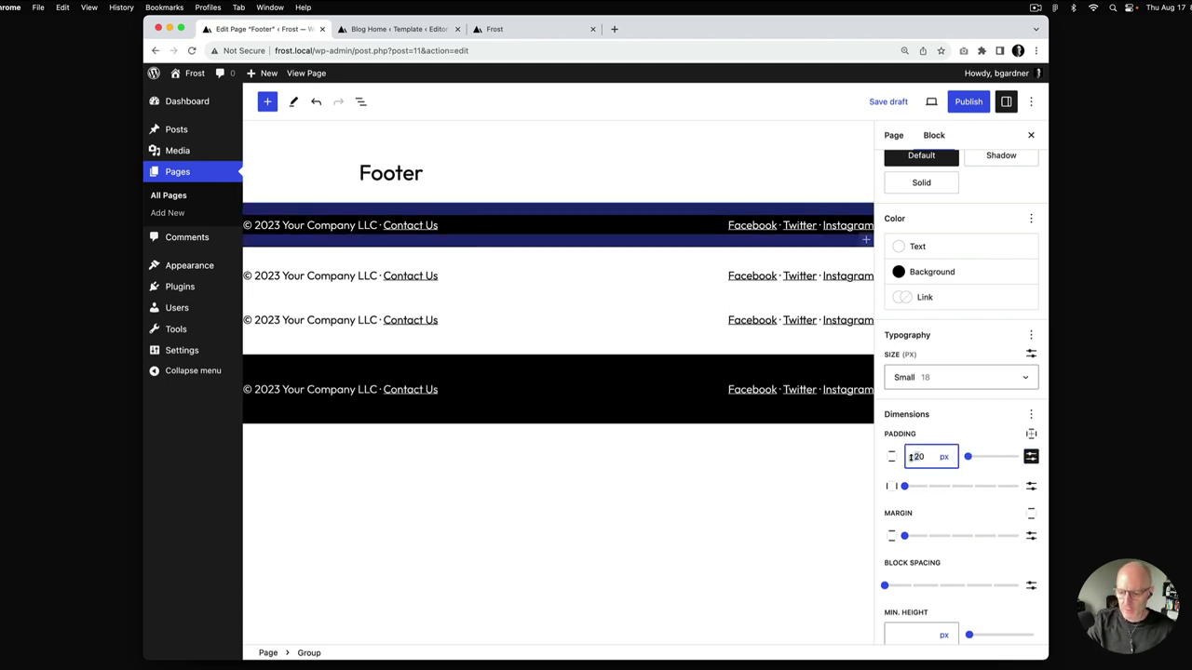
double_click(911, 457)
type("30")
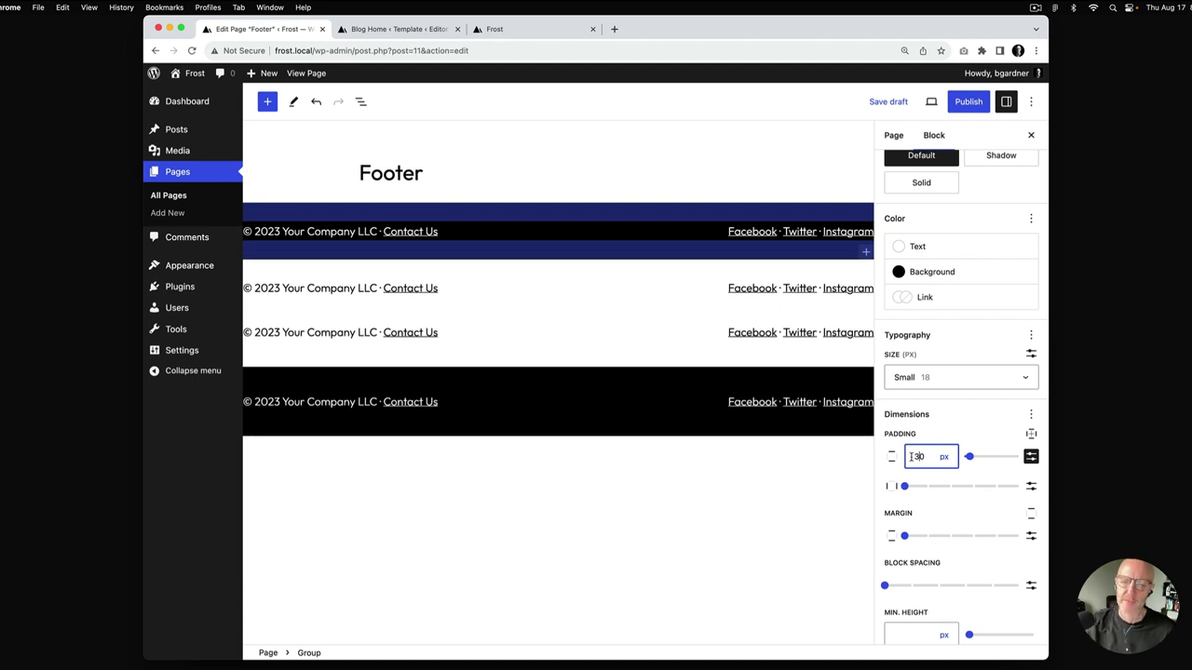
left_click(717, 506)
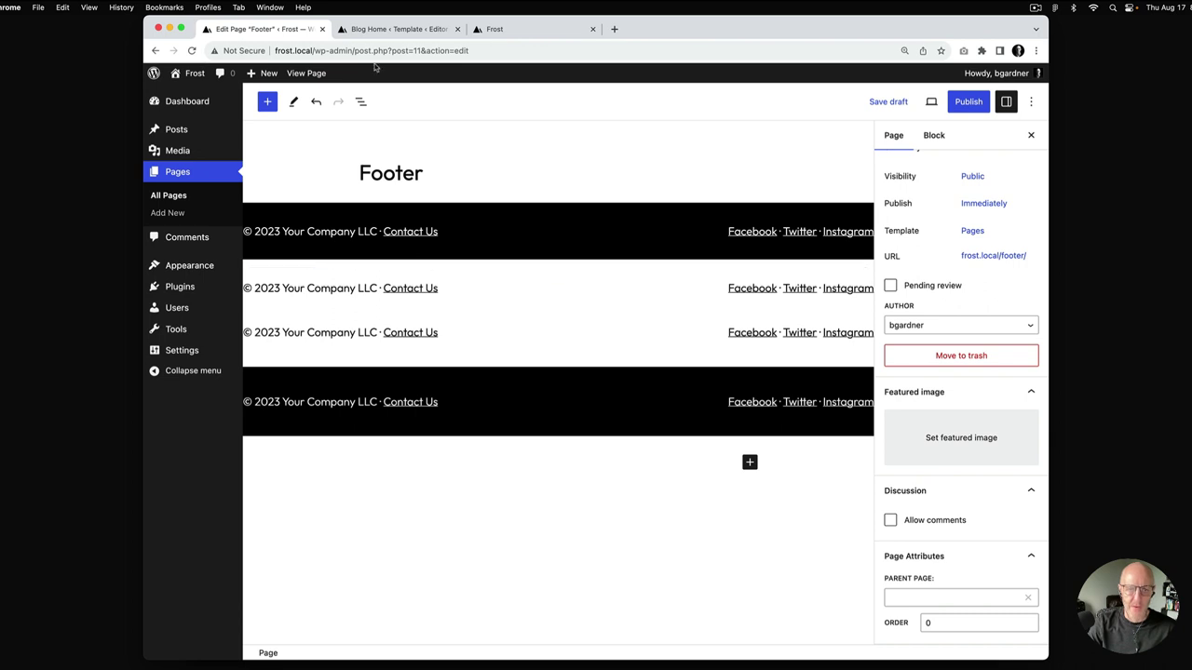
Step: Move the black footer Group down below the white footer using List View
left_click(360, 101)
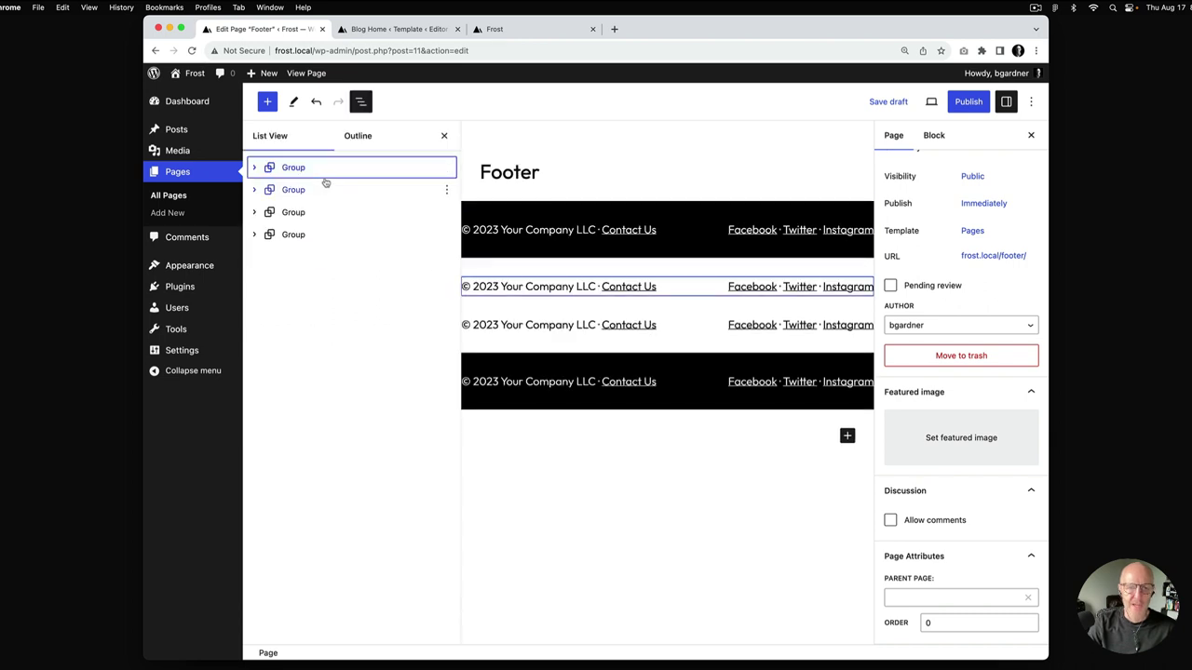
left_click(514, 229)
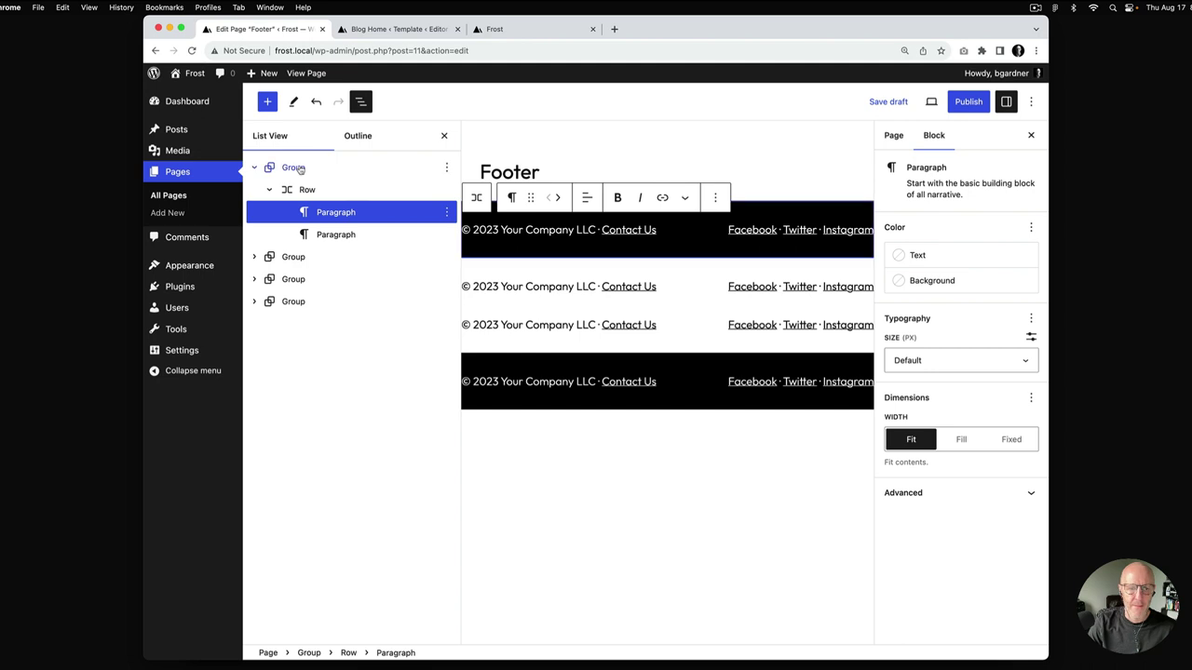
left_click(298, 169)
left_click(514, 184)
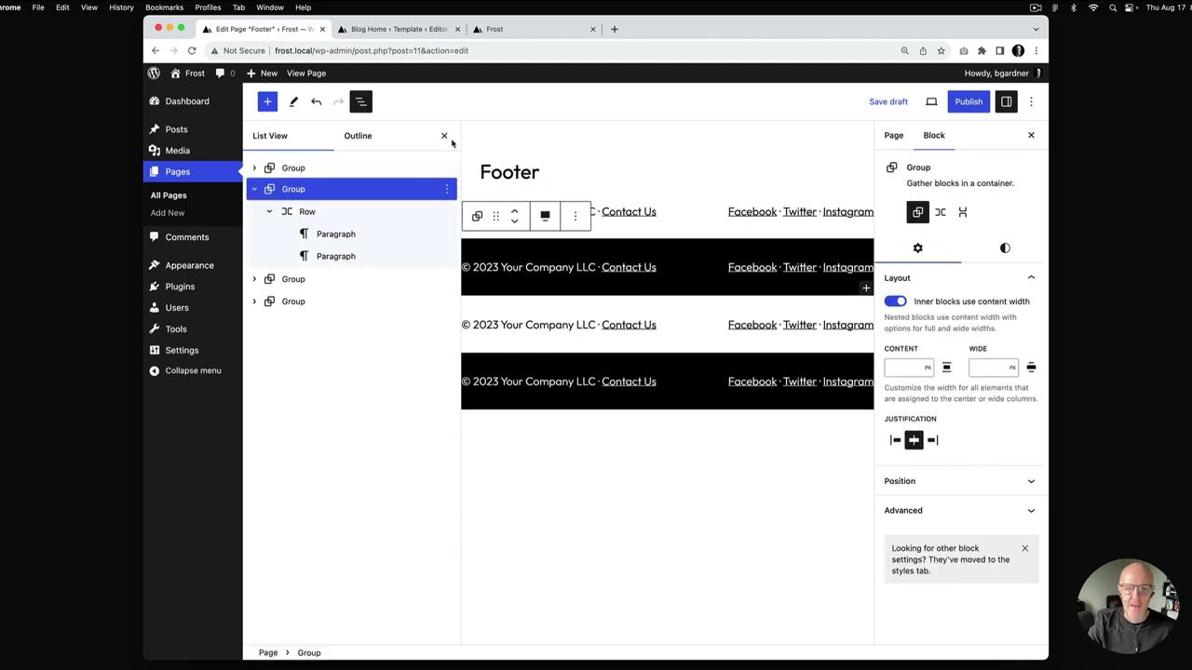
left_click(445, 137)
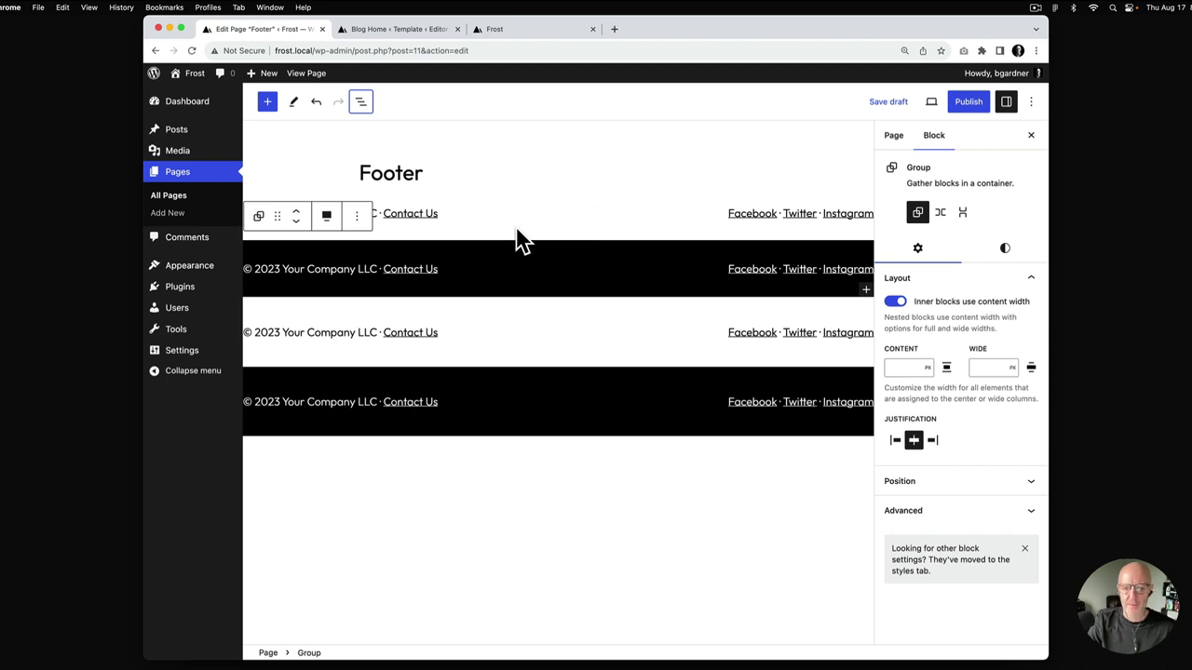
left_click(556, 503)
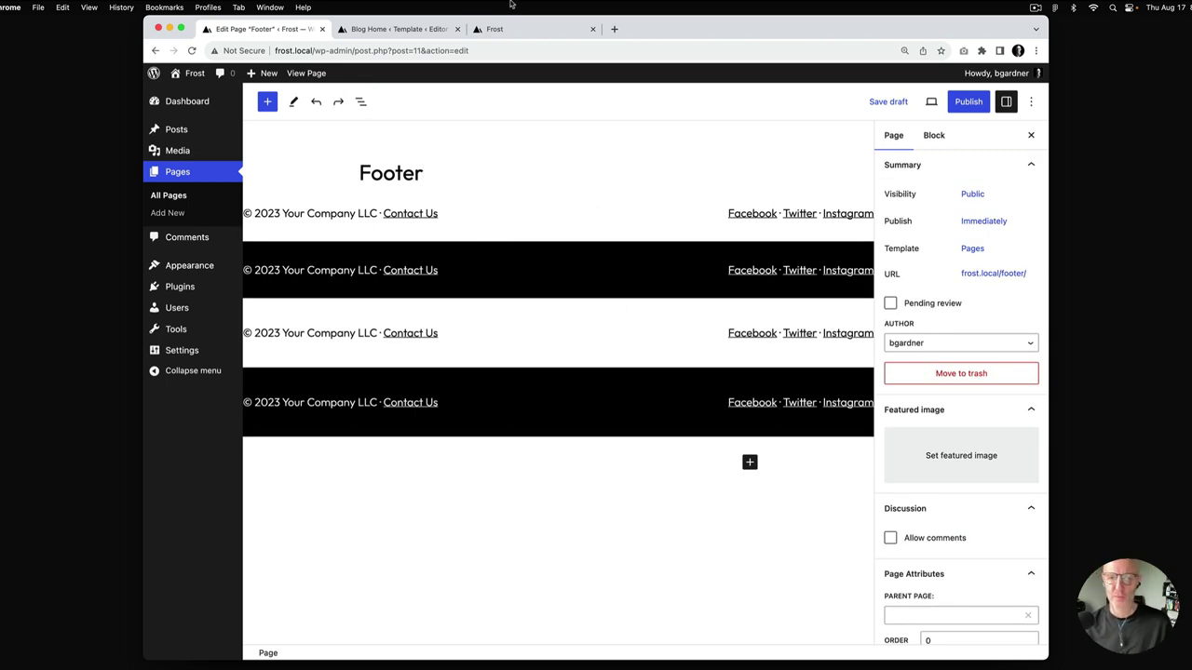
Step: Check the Site Editor's footer patterns, then add an empty block below the Footer title
left_click(426, 31)
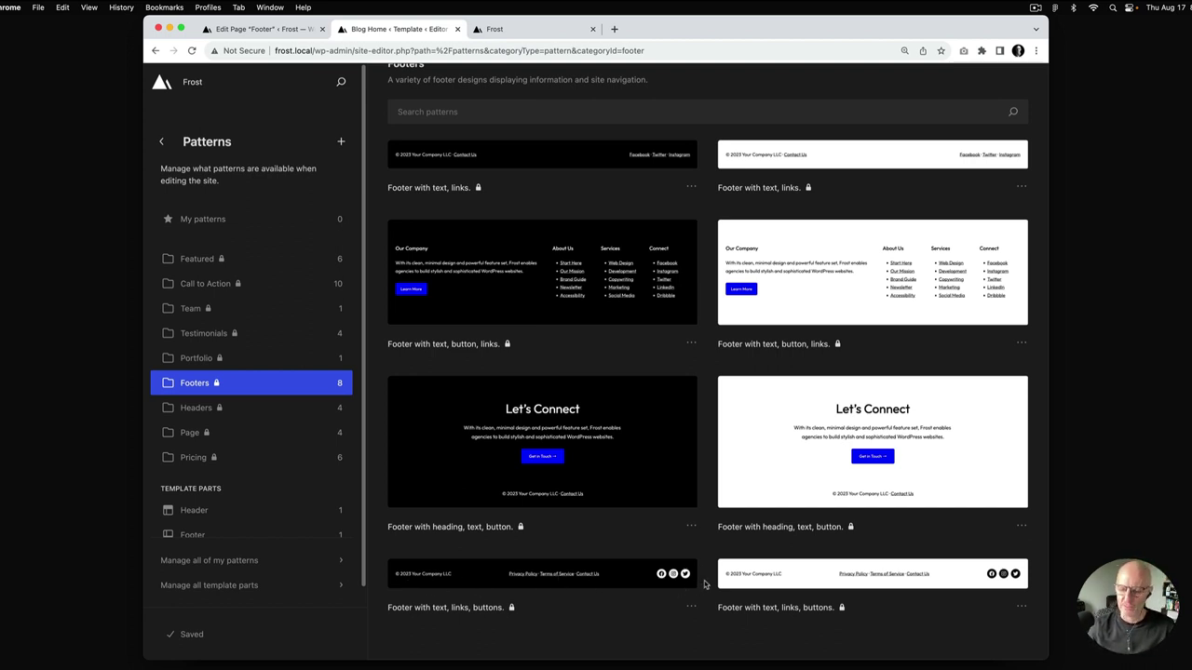
scroll(477, 78, "up", 1)
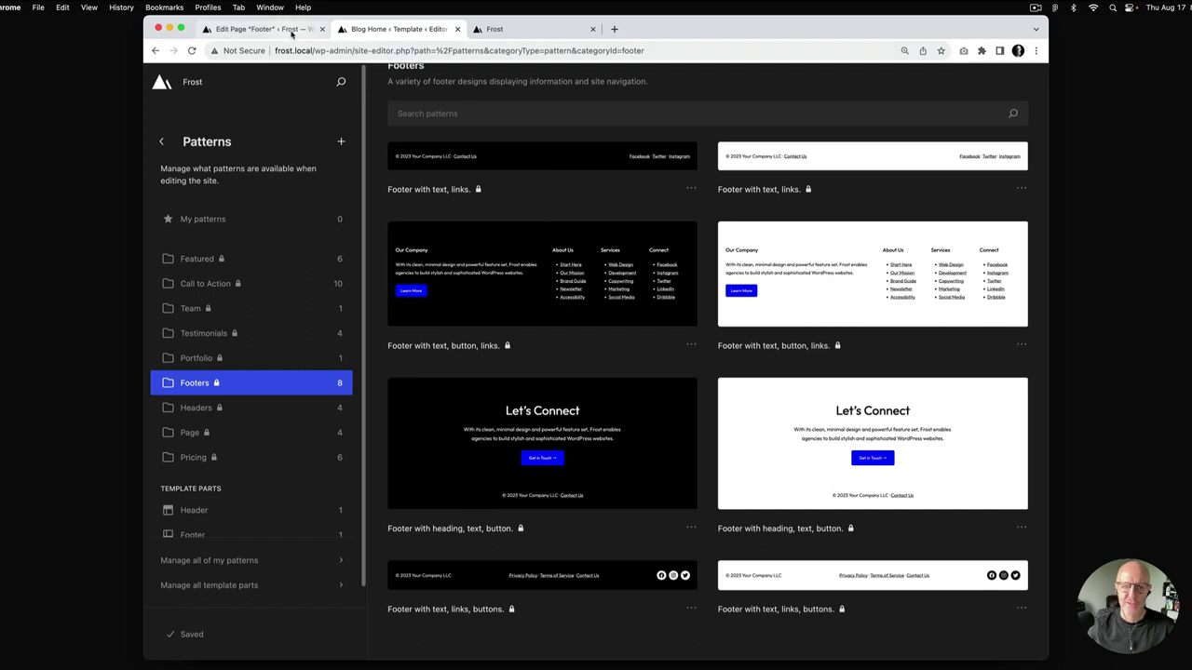
left_click(261, 29)
key("Return")
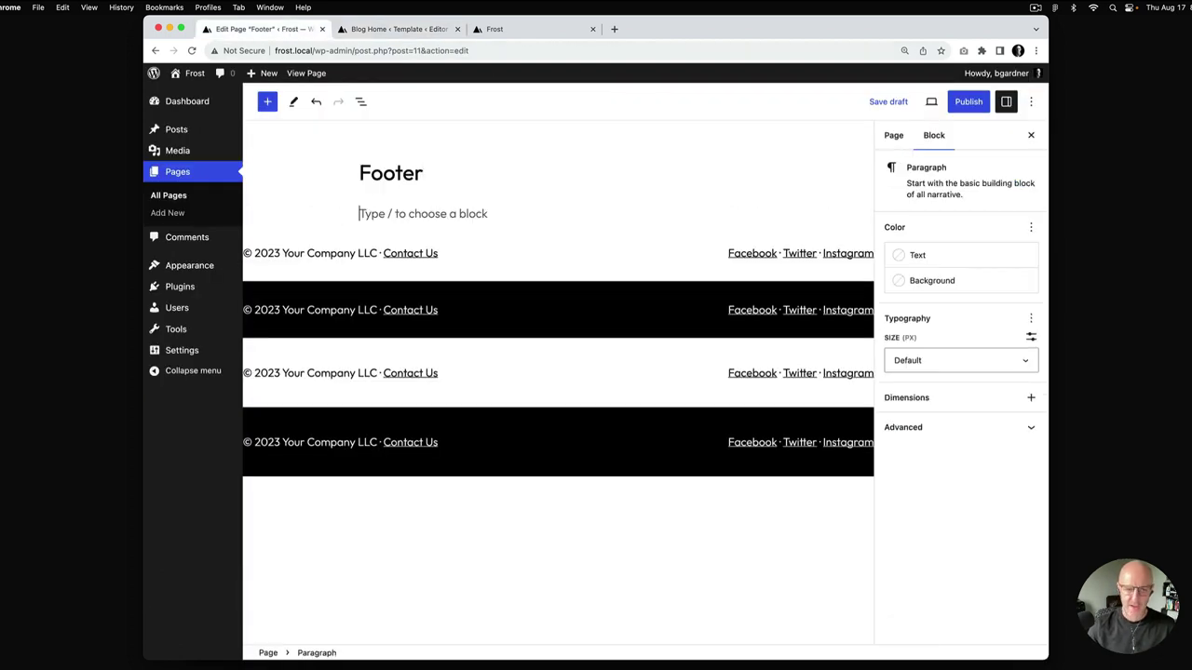
Step: Insert the black and white 'Footer with text, links, buttons.' patterns from the Footers category
left_click(268, 101)
left_click(360, 175)
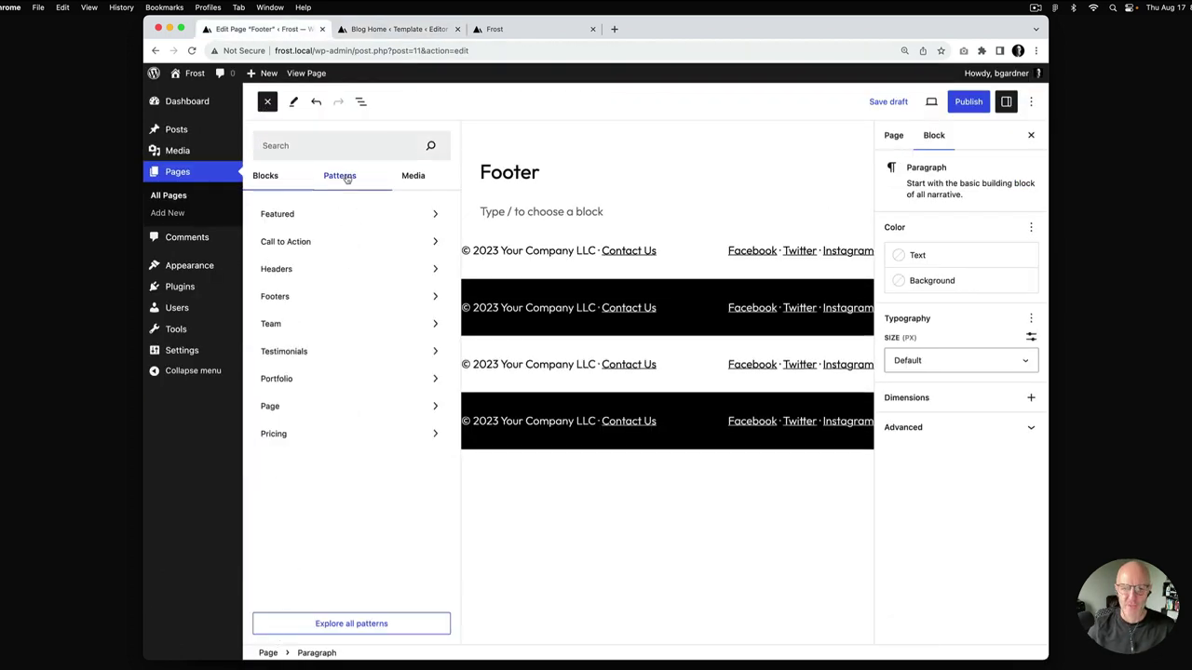
left_click(299, 296)
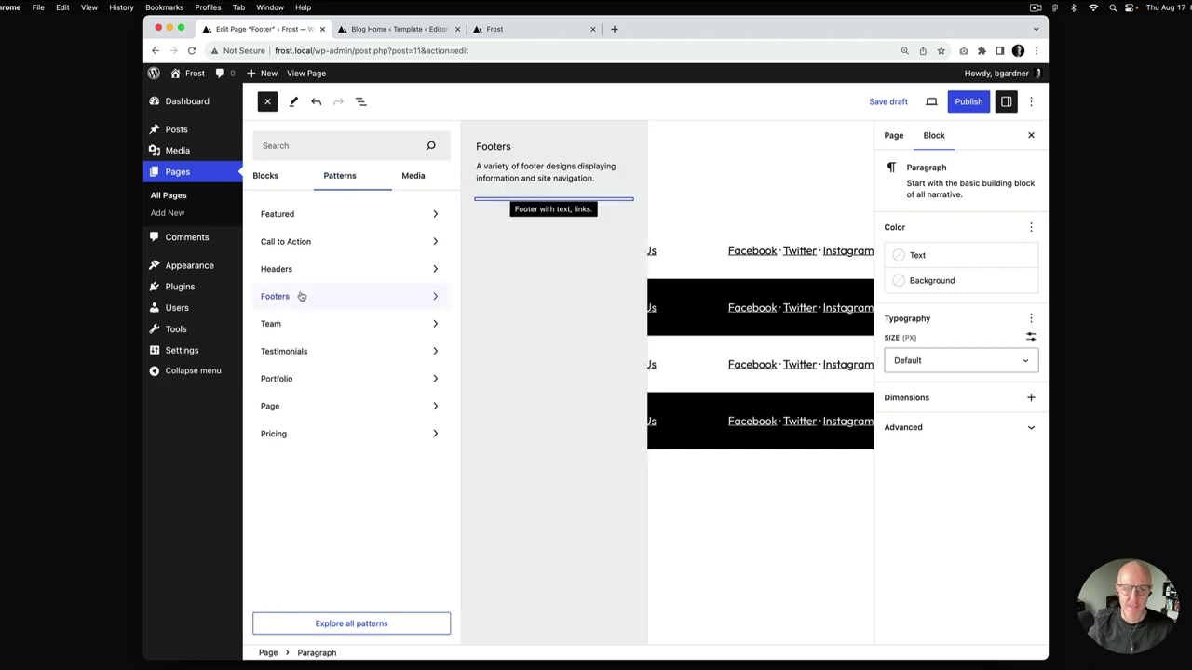
left_click(550, 561)
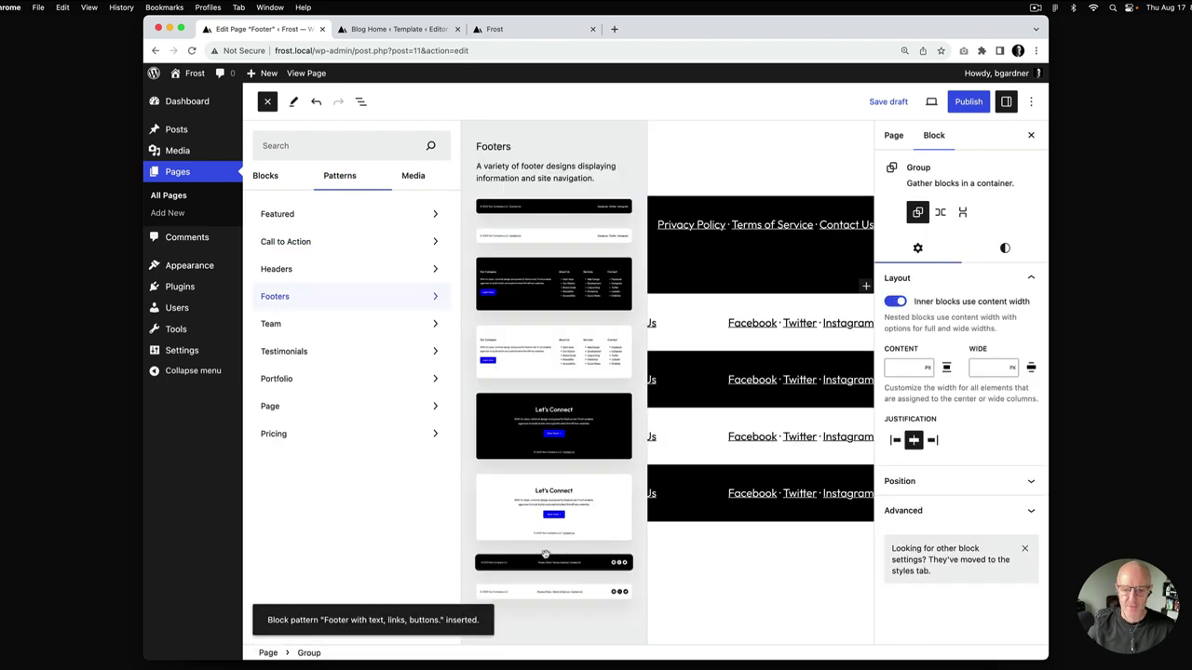
left_click(552, 591)
left_click(745, 172)
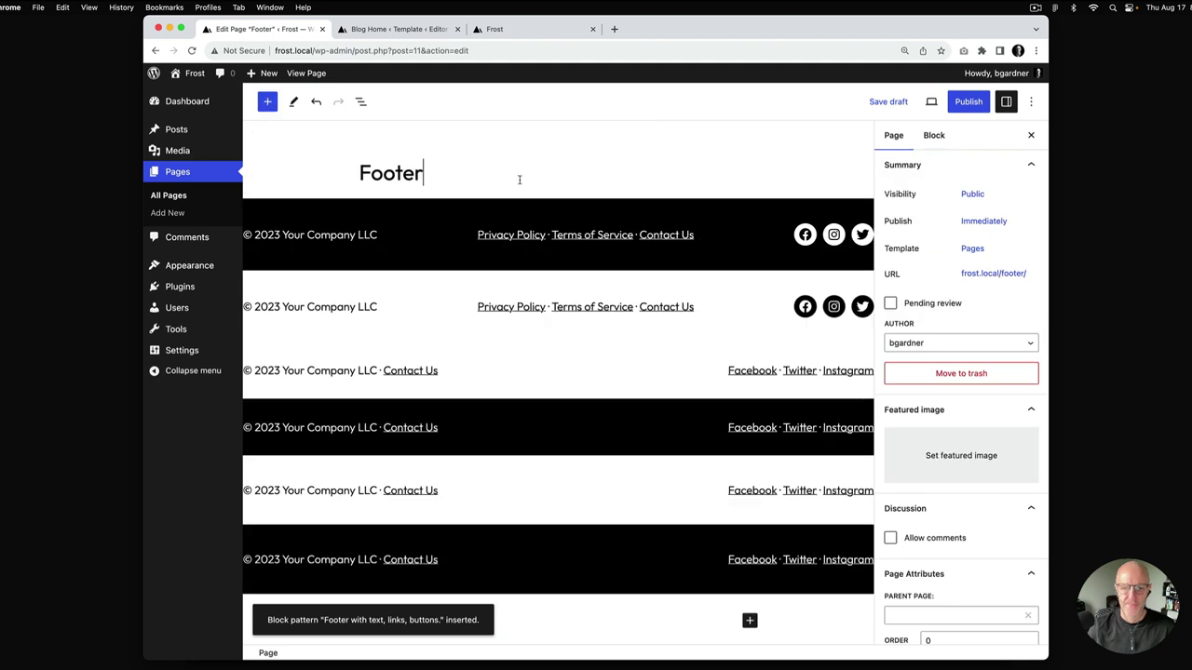
Step: Move the black 'text, links, buttons' footer below the white one in List View
left_click(360, 102)
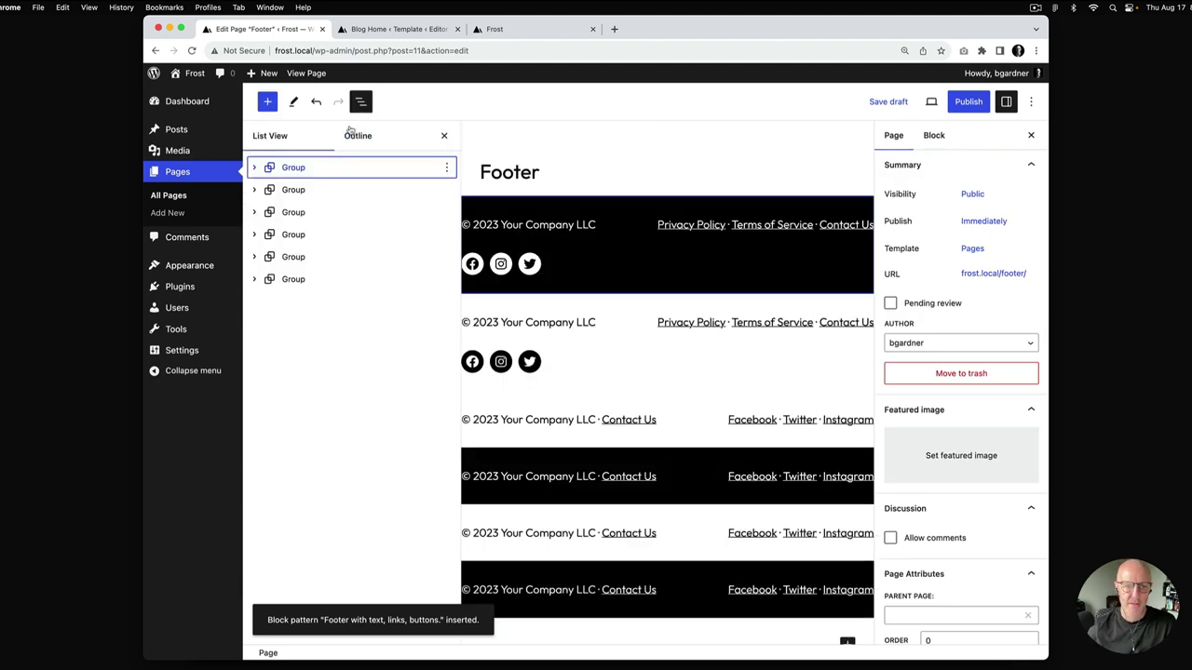
left_click(355, 167)
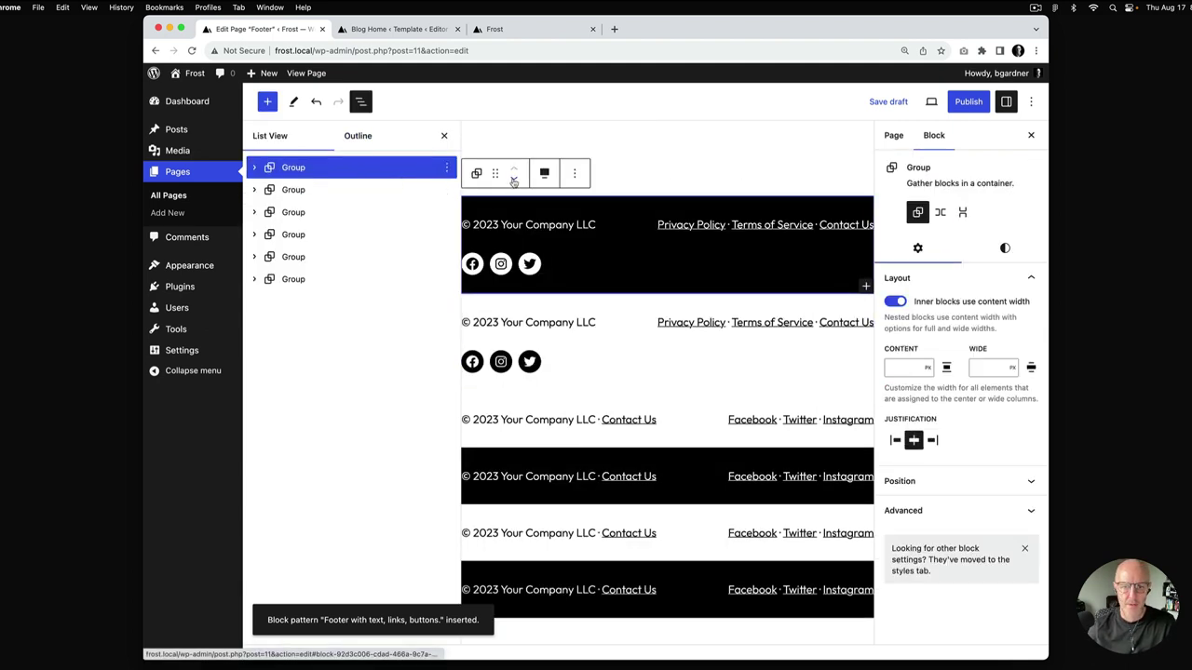
left_click(514, 178)
left_click(445, 136)
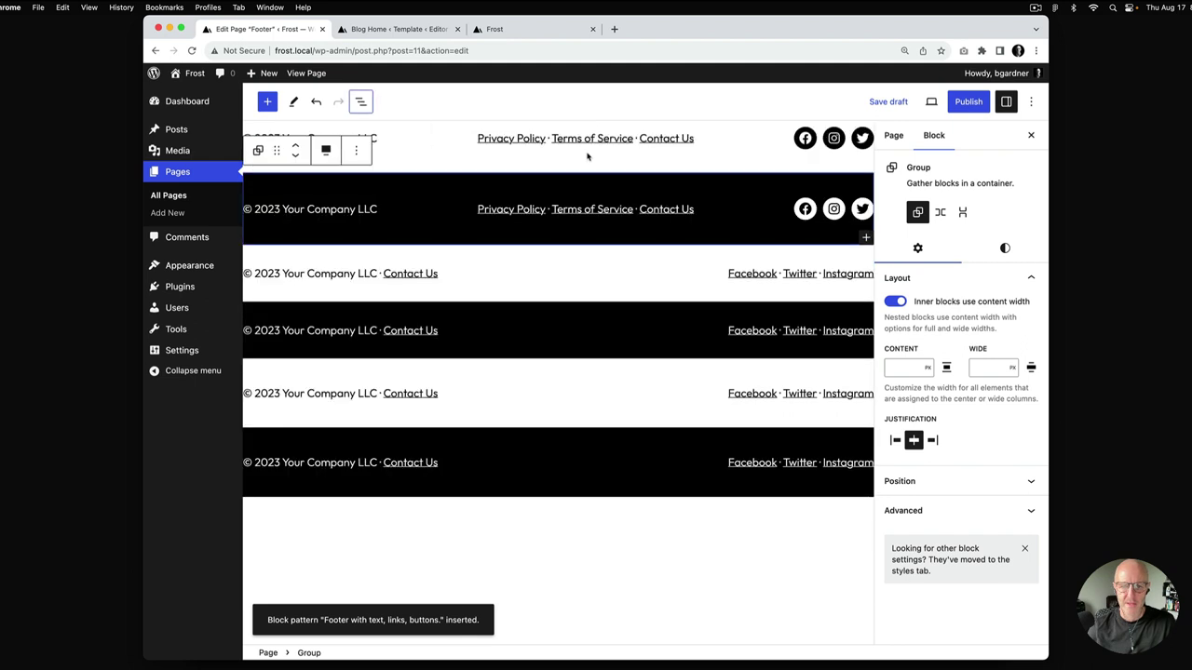
Step: Add an empty block below the Footer title
scroll(479, 165, "up", 1)
left_click(477, 164)
key("Return")
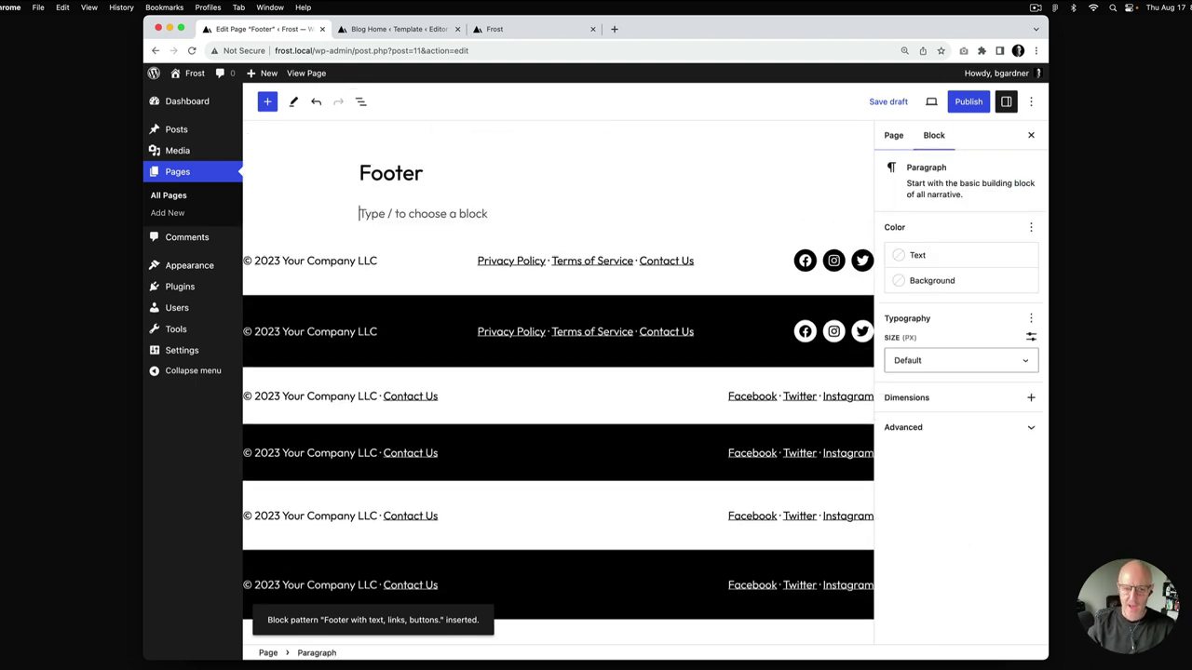
Step: Insert a plain Group block below the Footer title and make it Full width
type("/group")
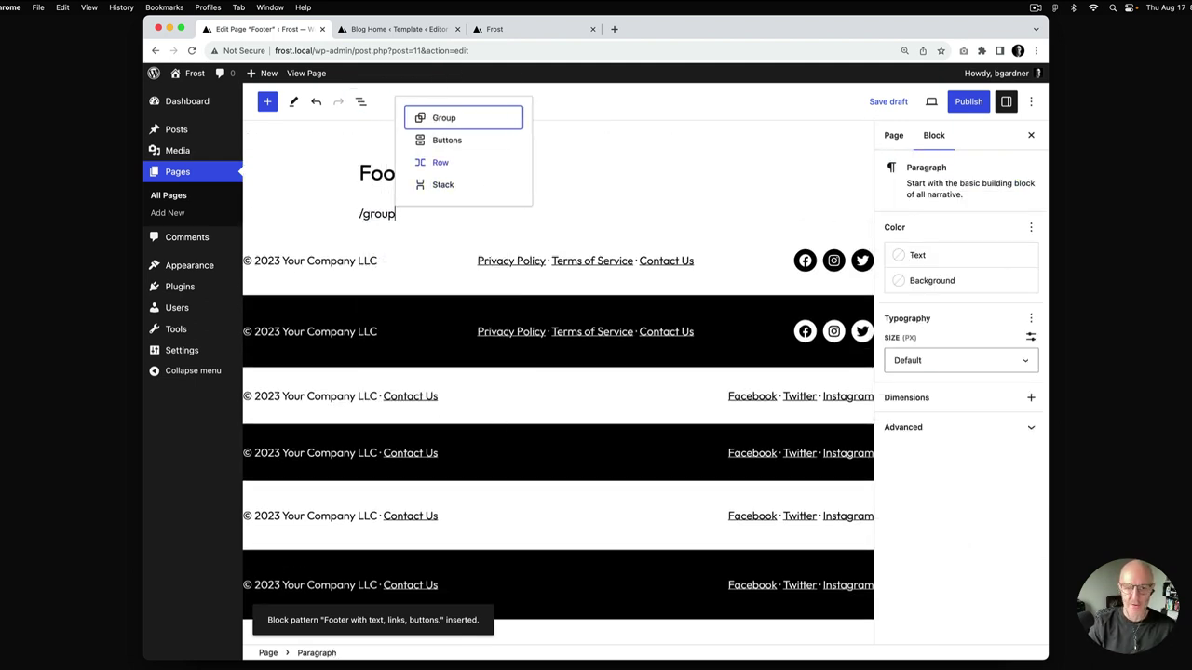
key("Return")
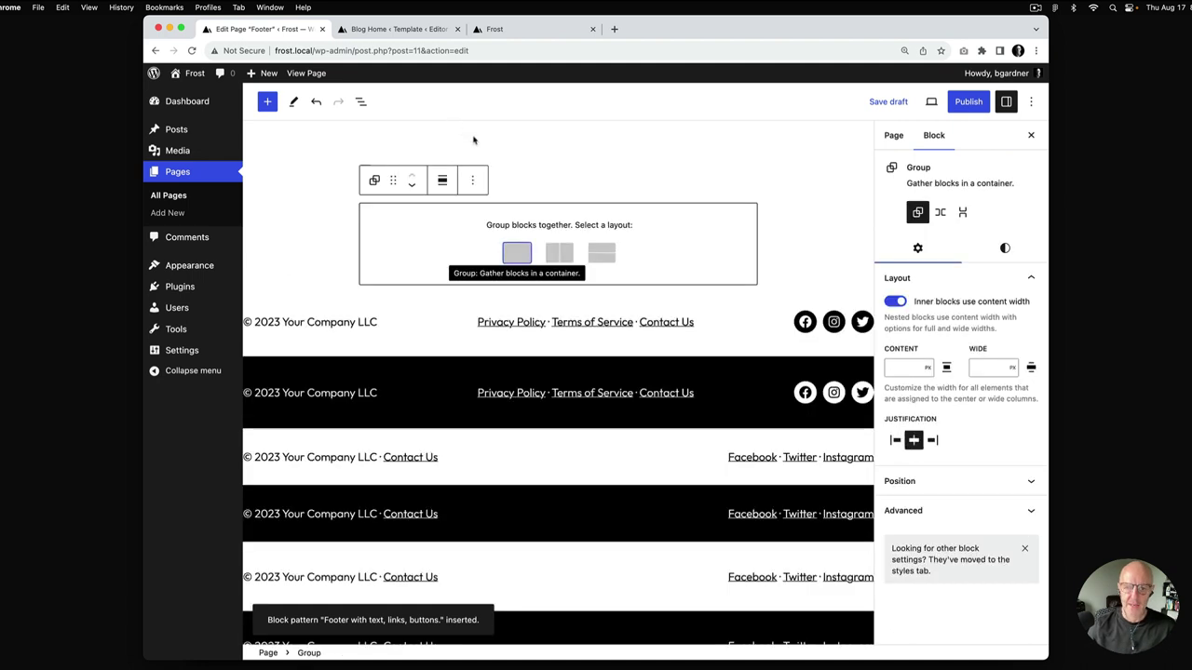
left_click(519, 254)
left_click(442, 180)
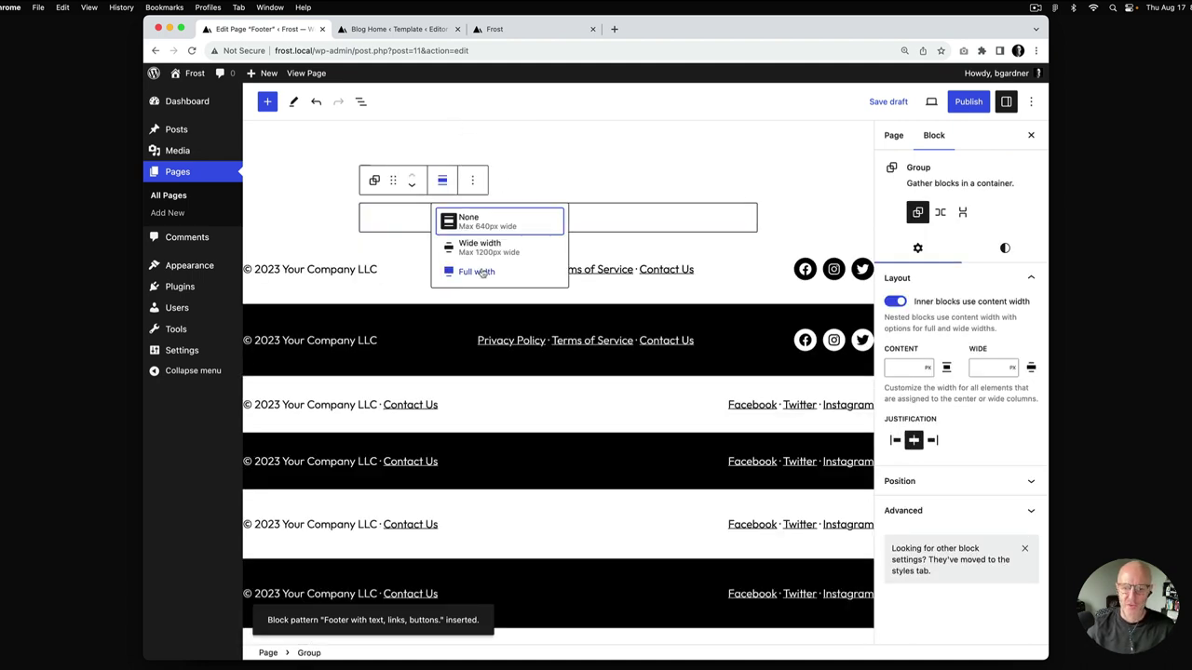
left_click(473, 271)
Step: Insert a Row inside the Group and set the Row to Wide width
left_click(558, 220)
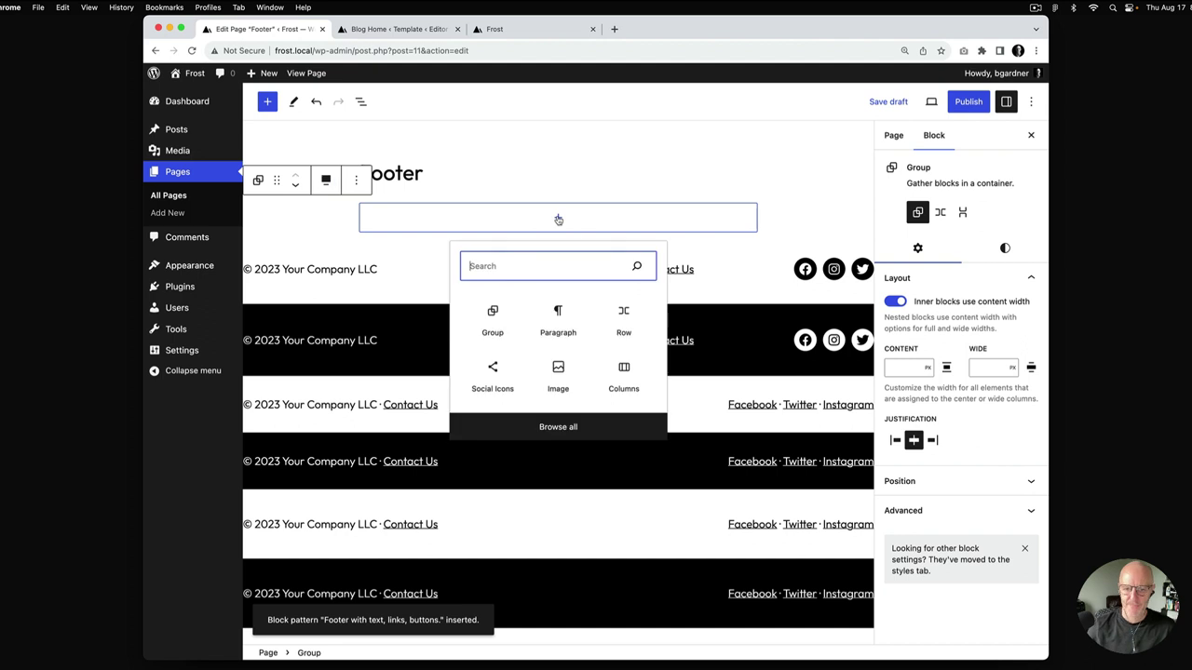
type("/row")
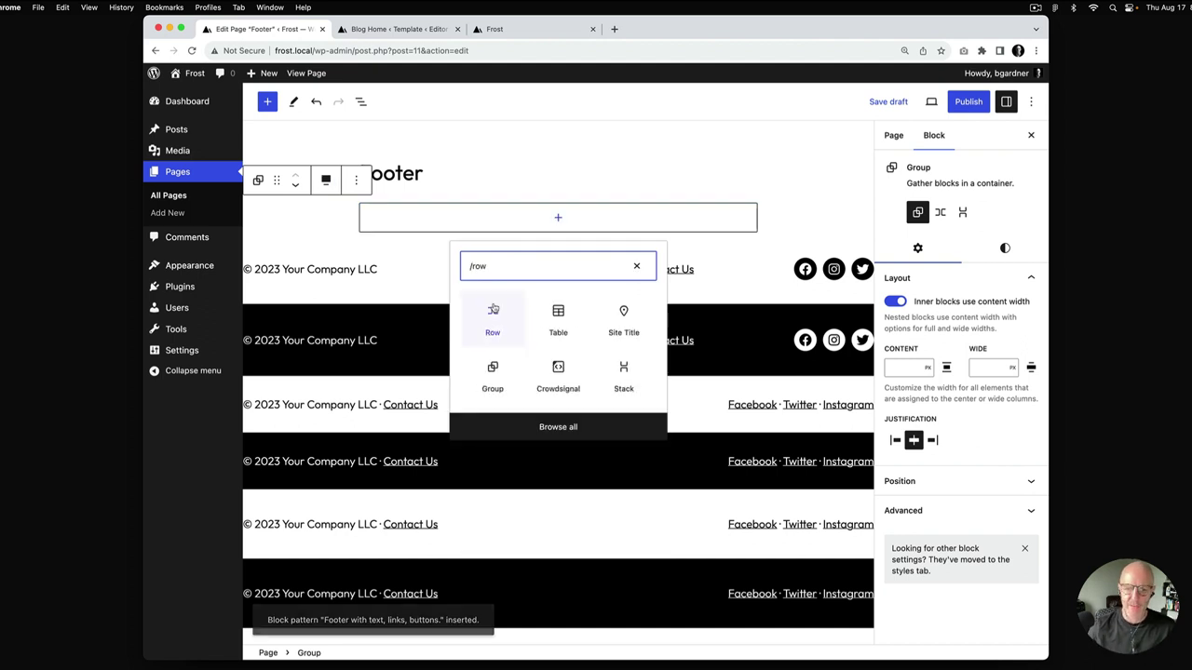
left_click(493, 318)
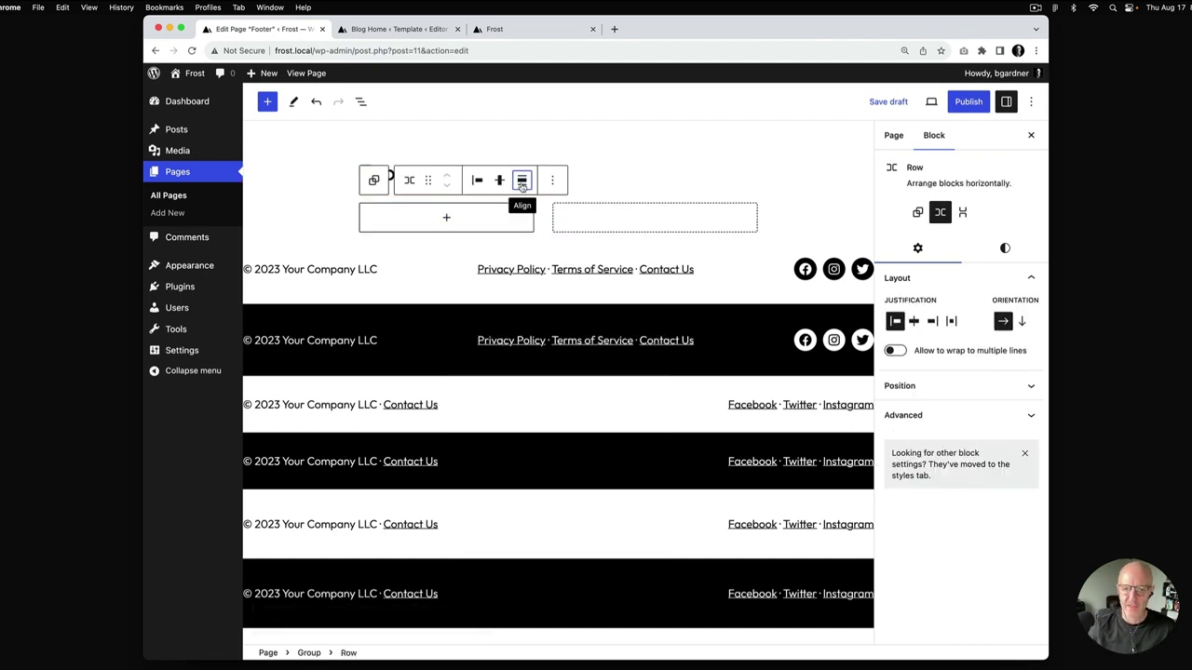
left_click(521, 180)
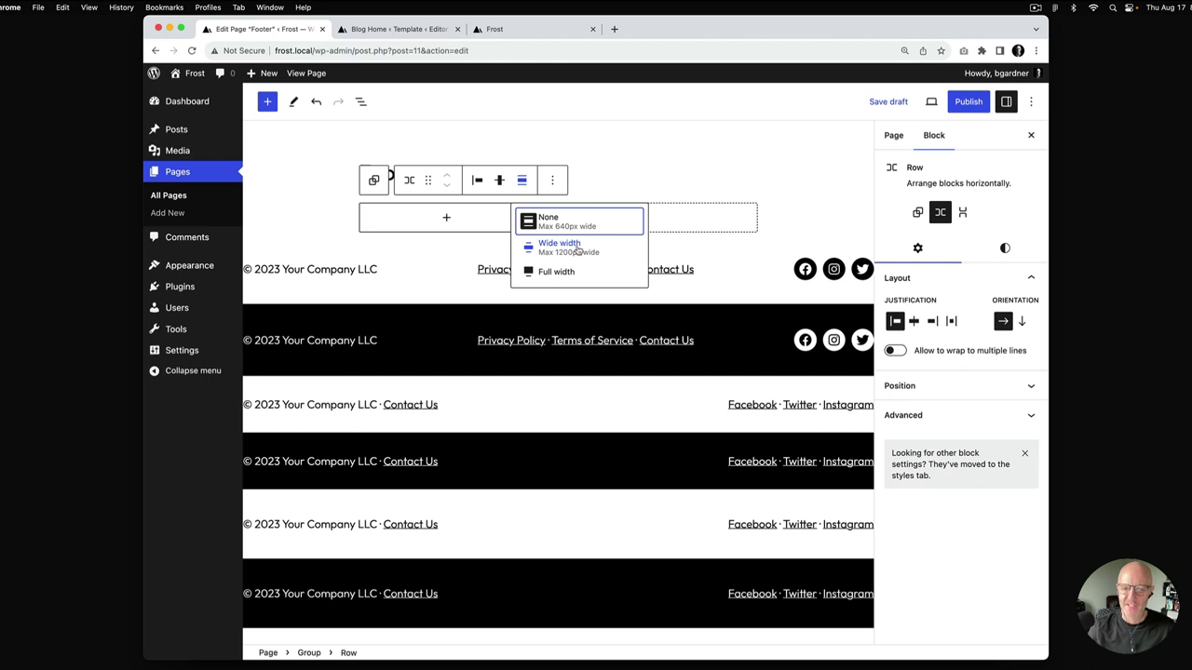
left_click(577, 250)
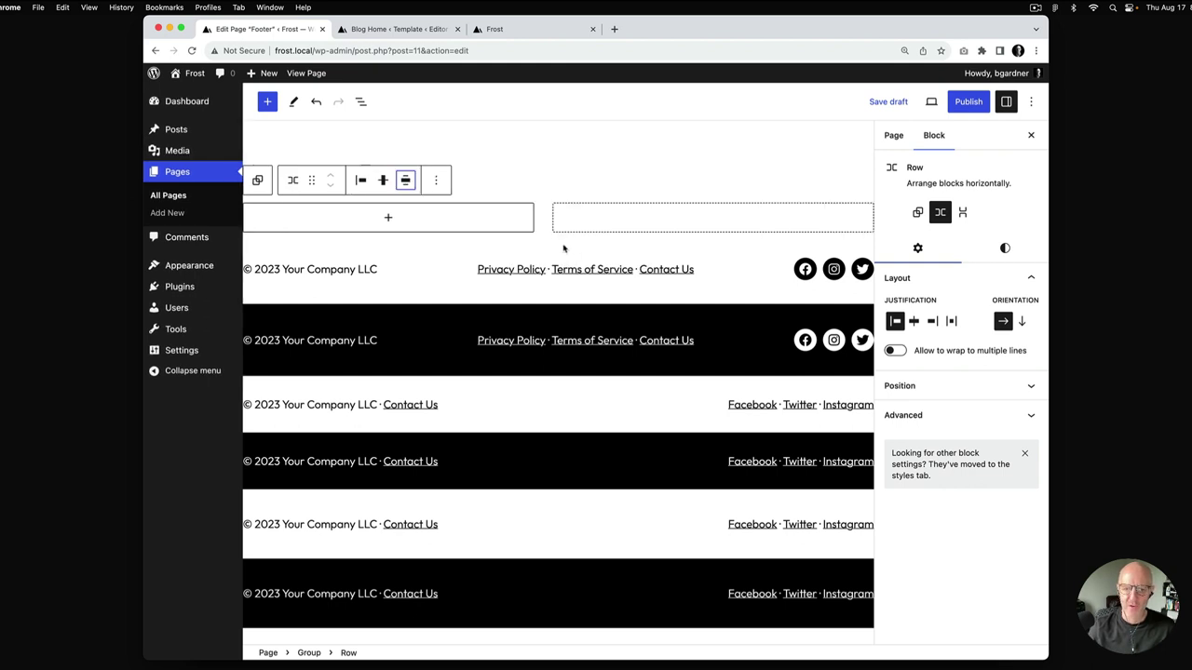
Step: Copy the existing copyright line into a new paragraph in the Row
triple_click(330, 269)
key("super+c")
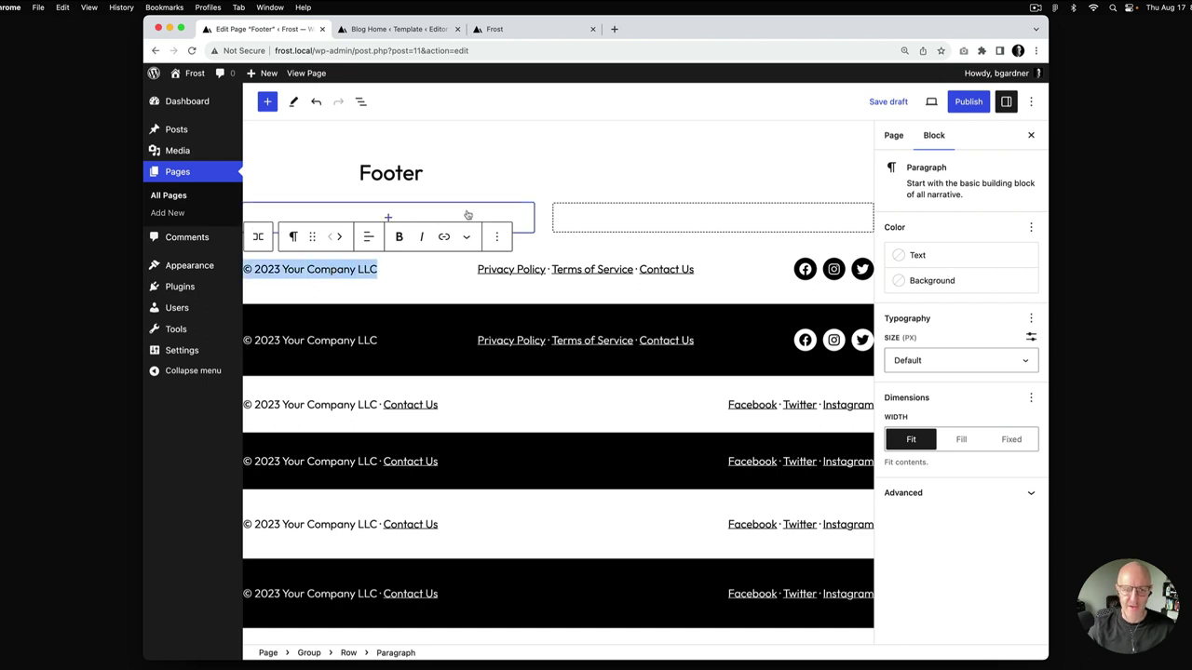
left_click(388, 217)
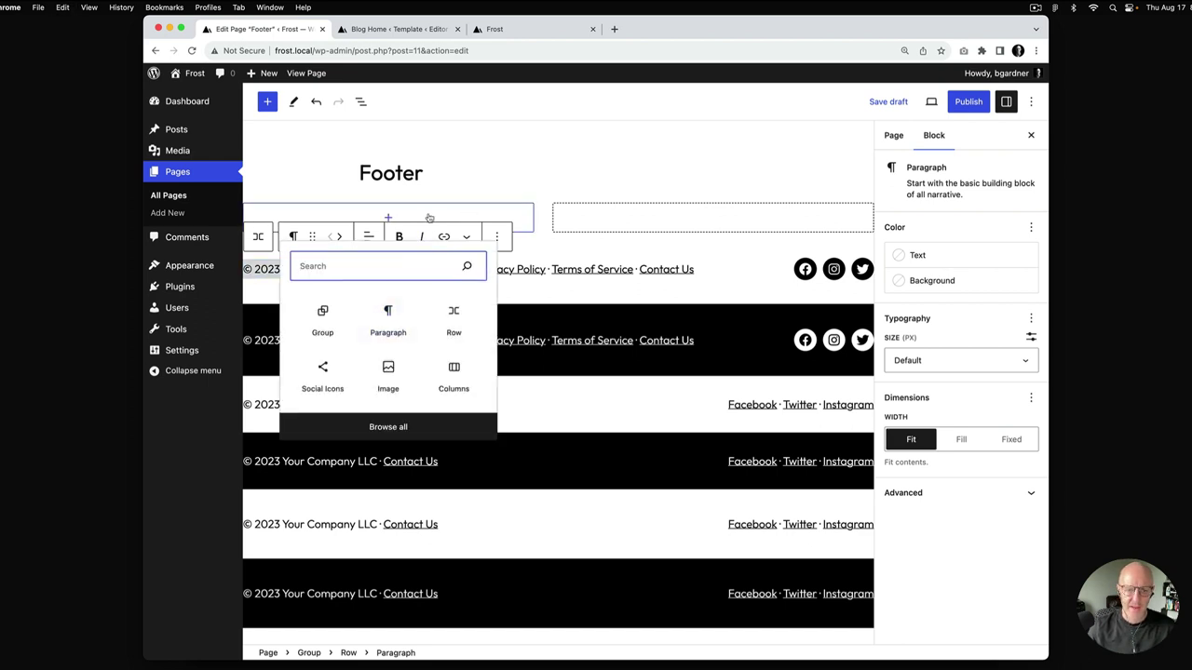
left_click(388, 218)
left_click(387, 217)
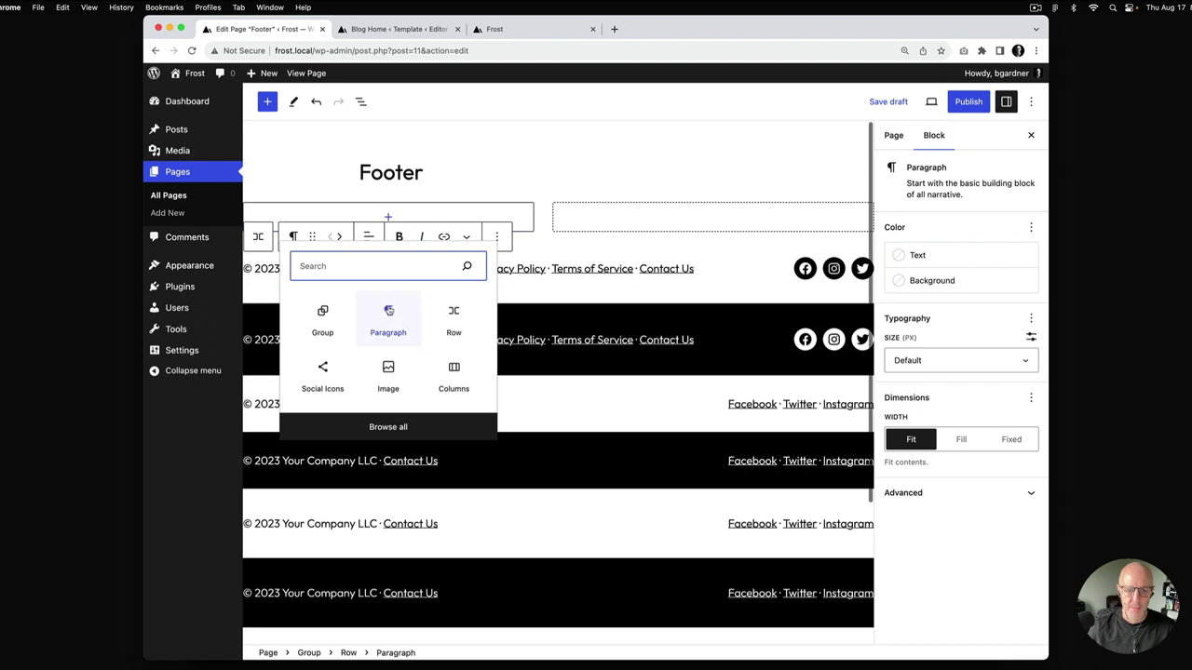
left_click(386, 307)
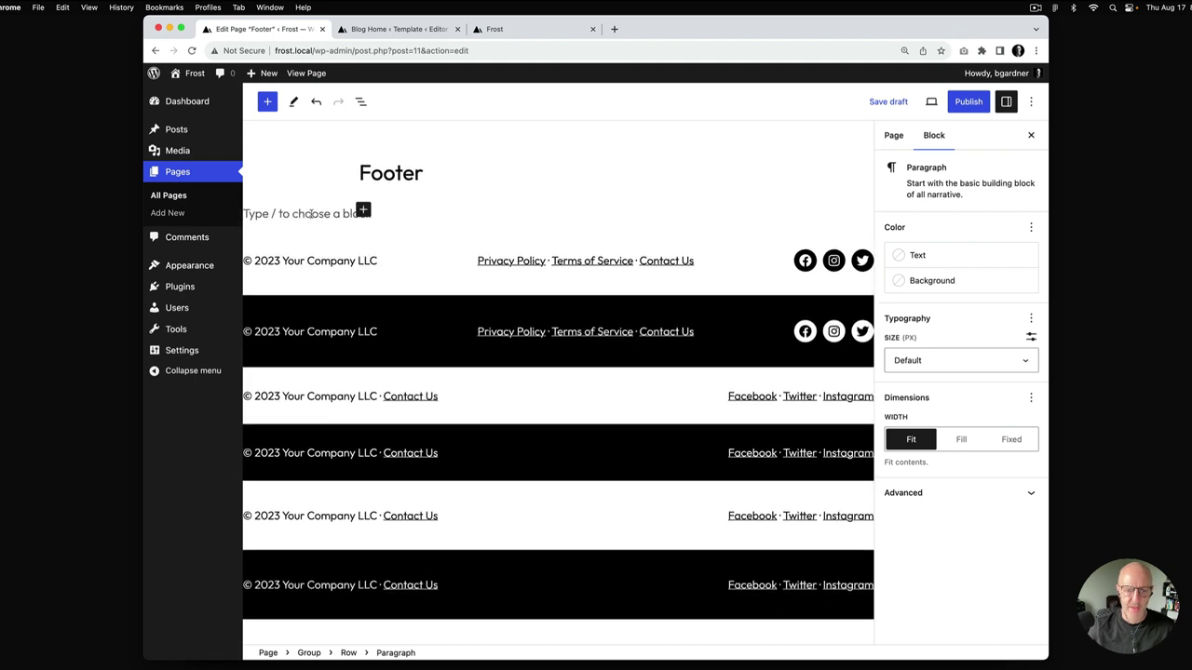
key("super+v")
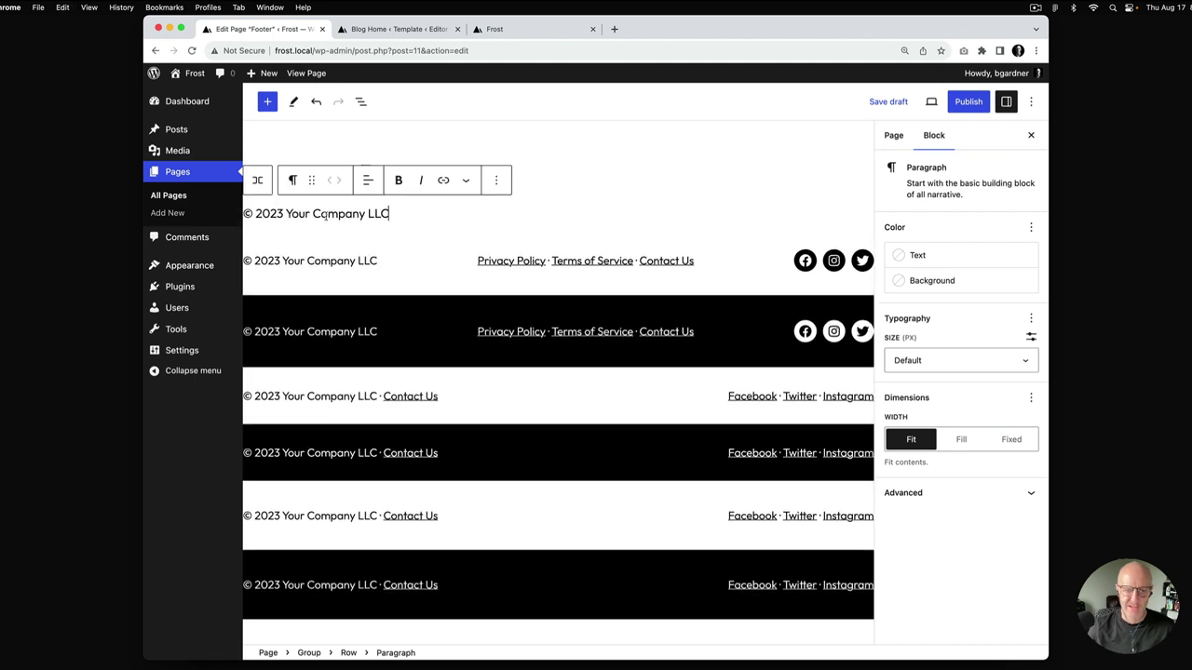
Step: Add a second paragraph with the Privacy Policy · Terms of Service · Contact Us links
left_click(547, 260)
key("super+a")
key("super+c")
left_click(387, 214)
left_click(348, 653)
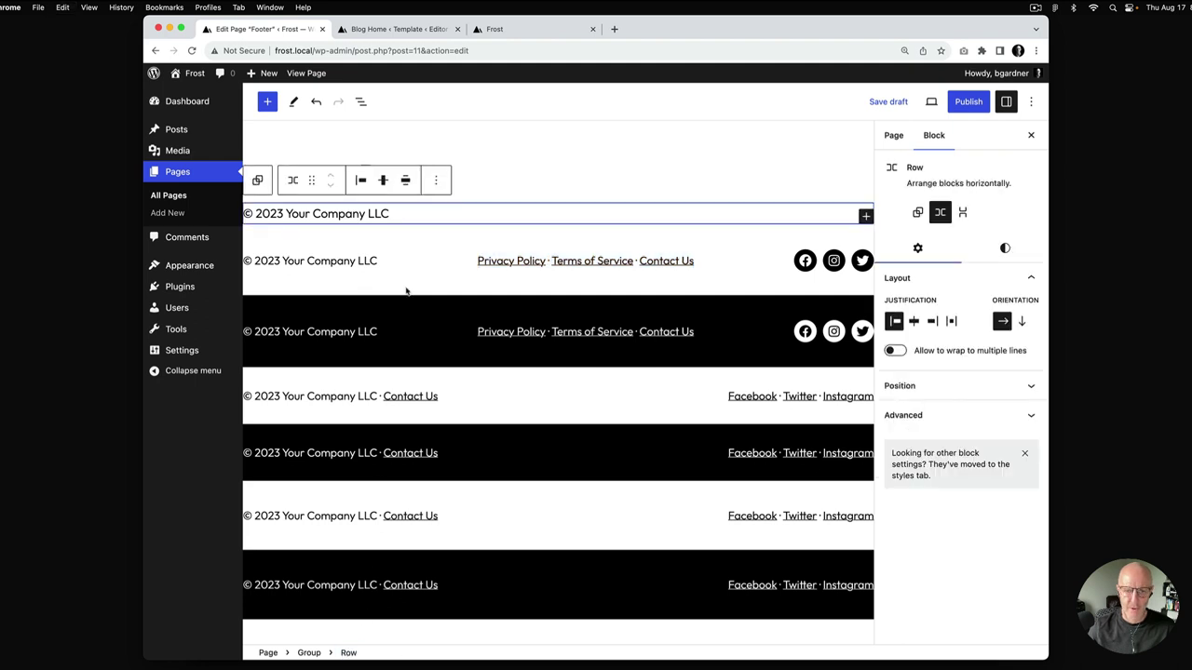
left_click(865, 216)
left_click(764, 312)
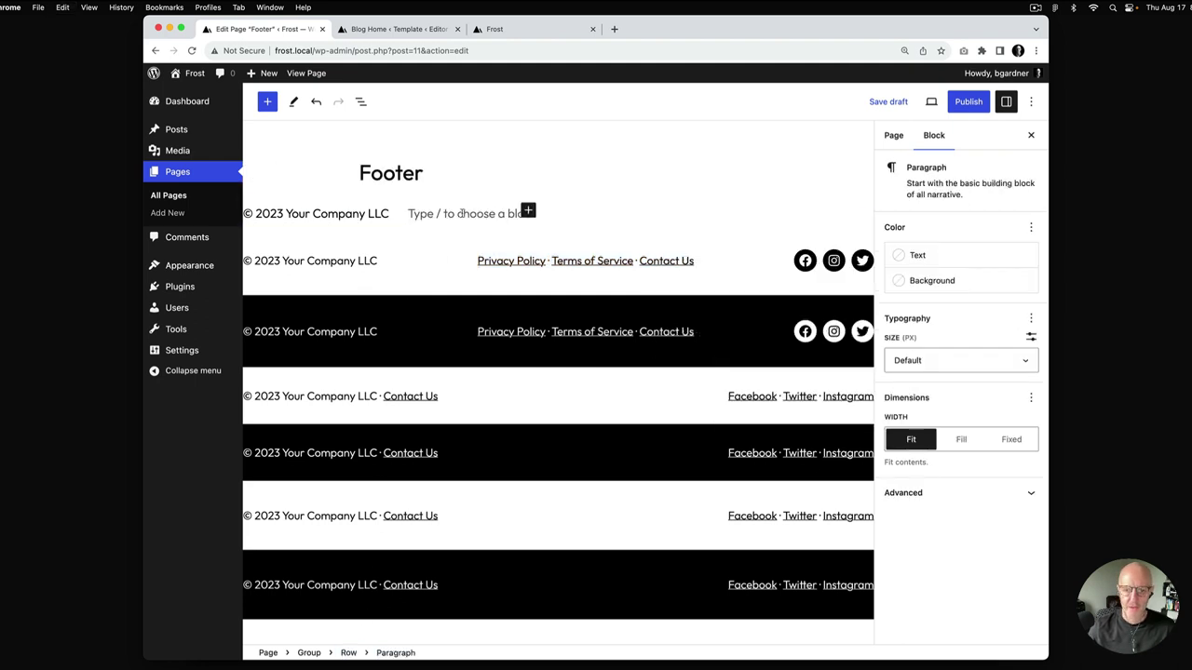
key("super+v")
left_click(656, 215)
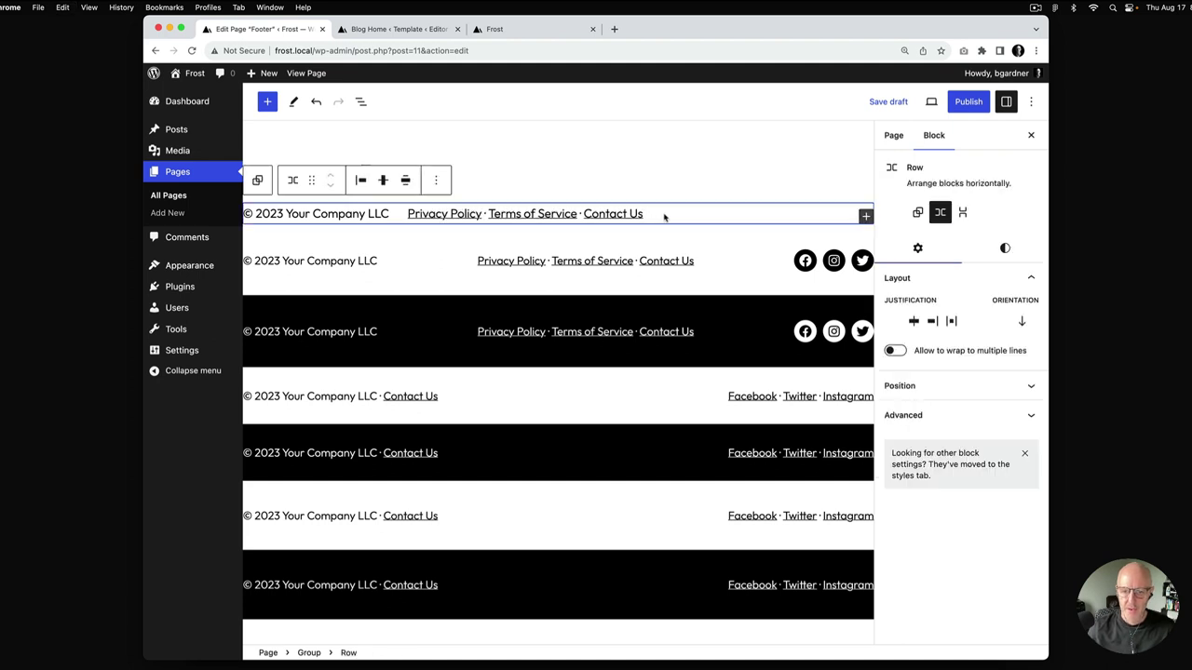
left_click(866, 216)
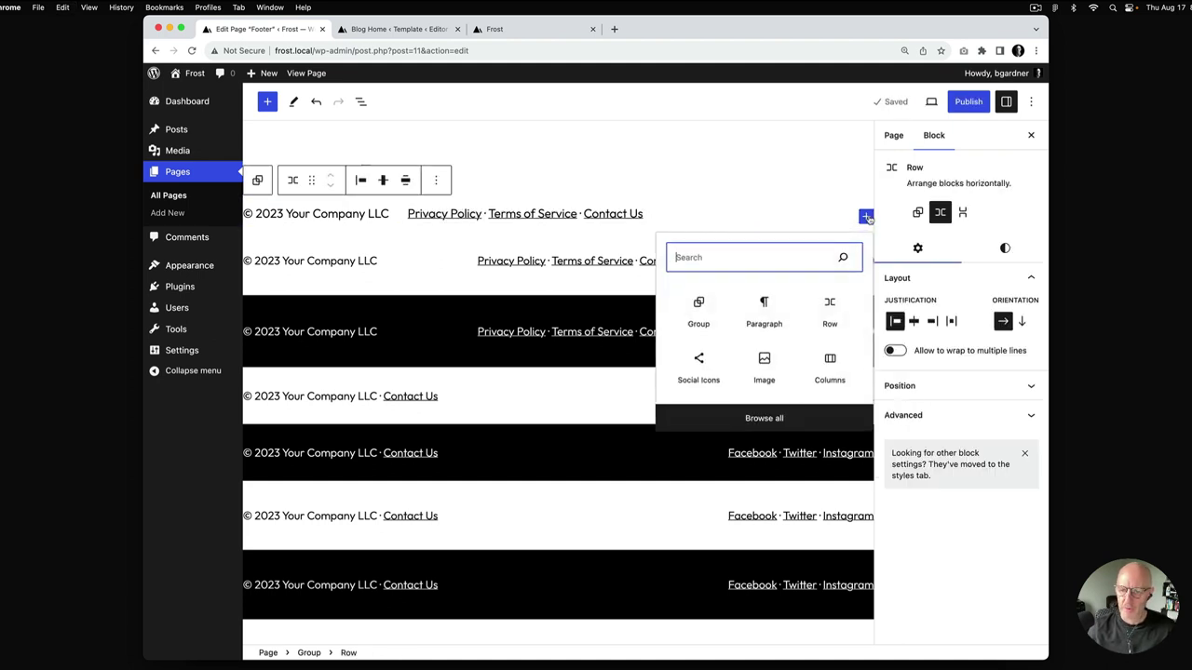
Step: Insert a Social Icons block in the Row with a Facebook icon linked to #
type("soci")
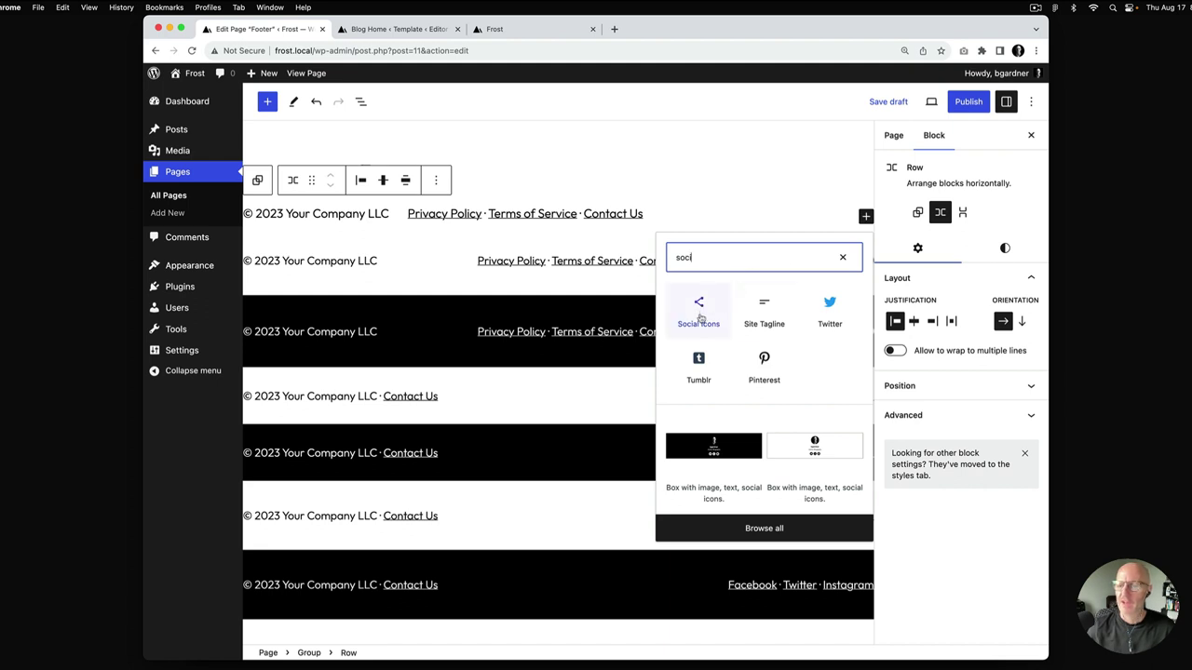
key("Return")
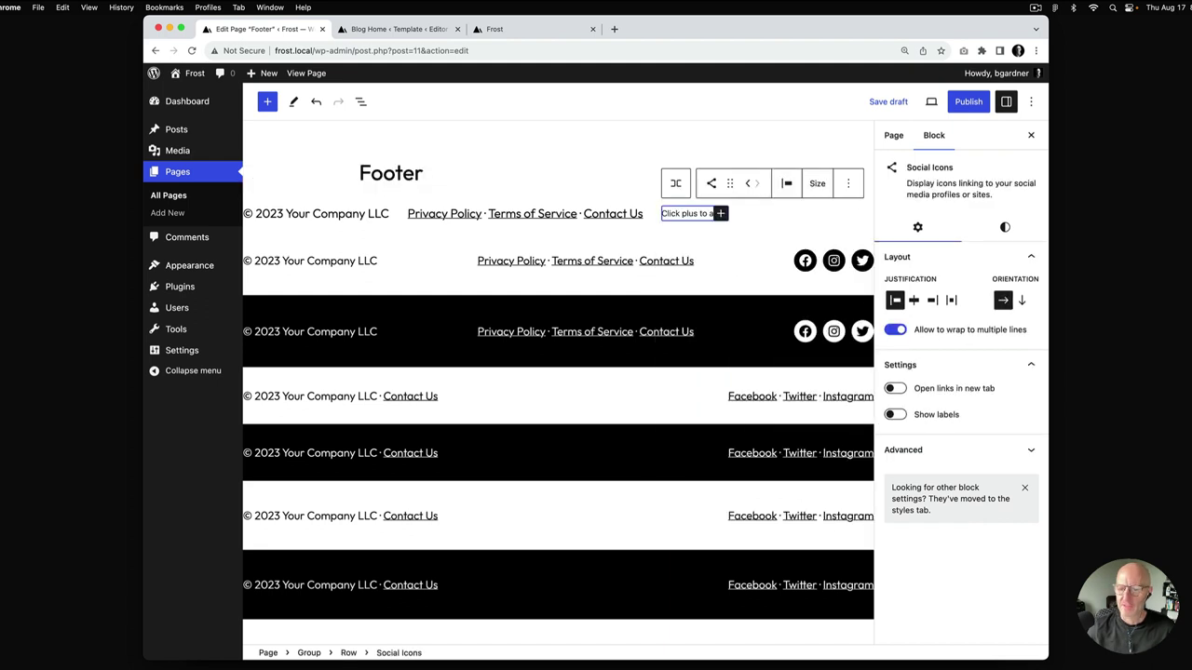
left_click(719, 213)
type("fa")
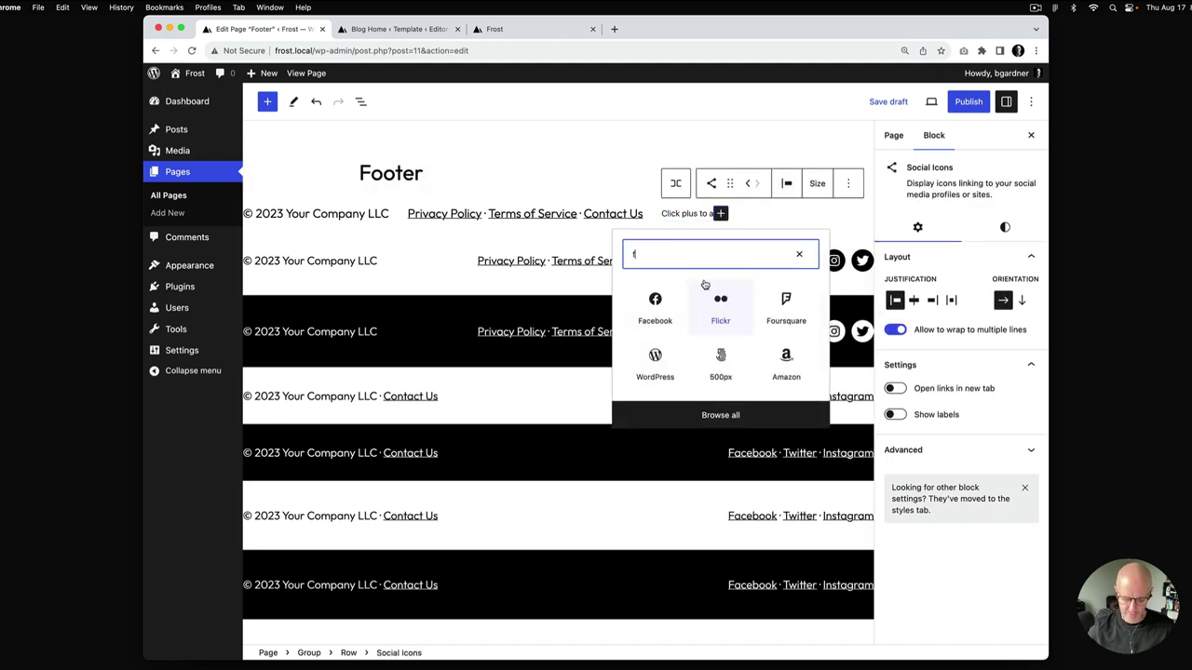
left_click(654, 300)
left_click(672, 215)
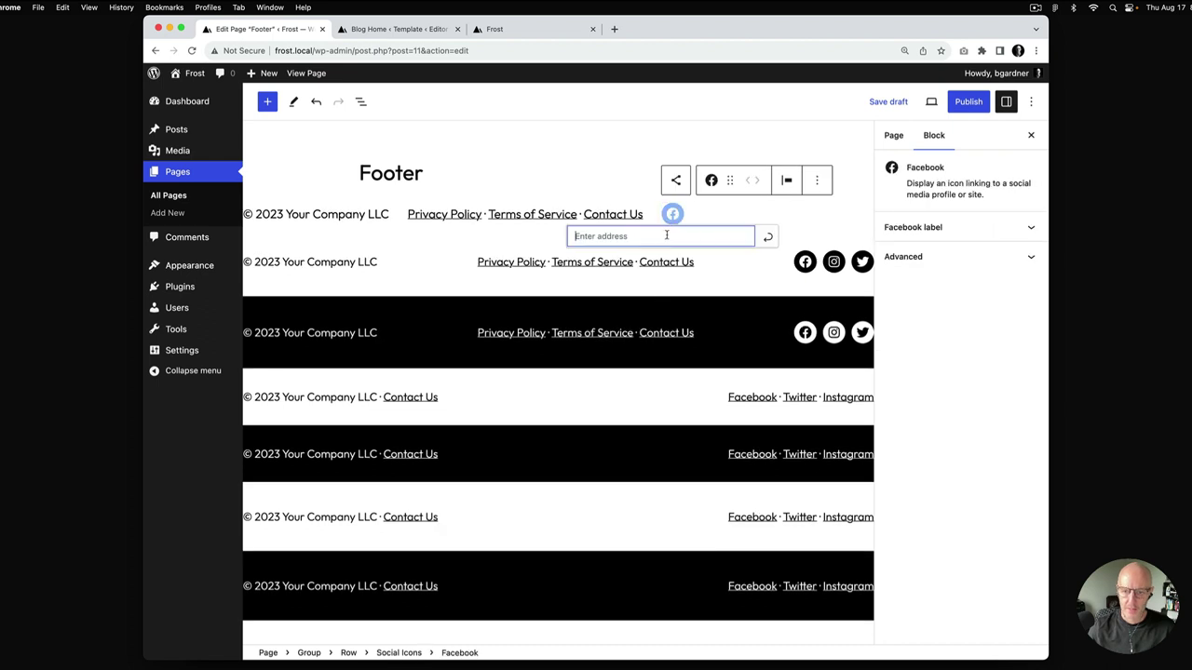
type("#")
left_click(767, 236)
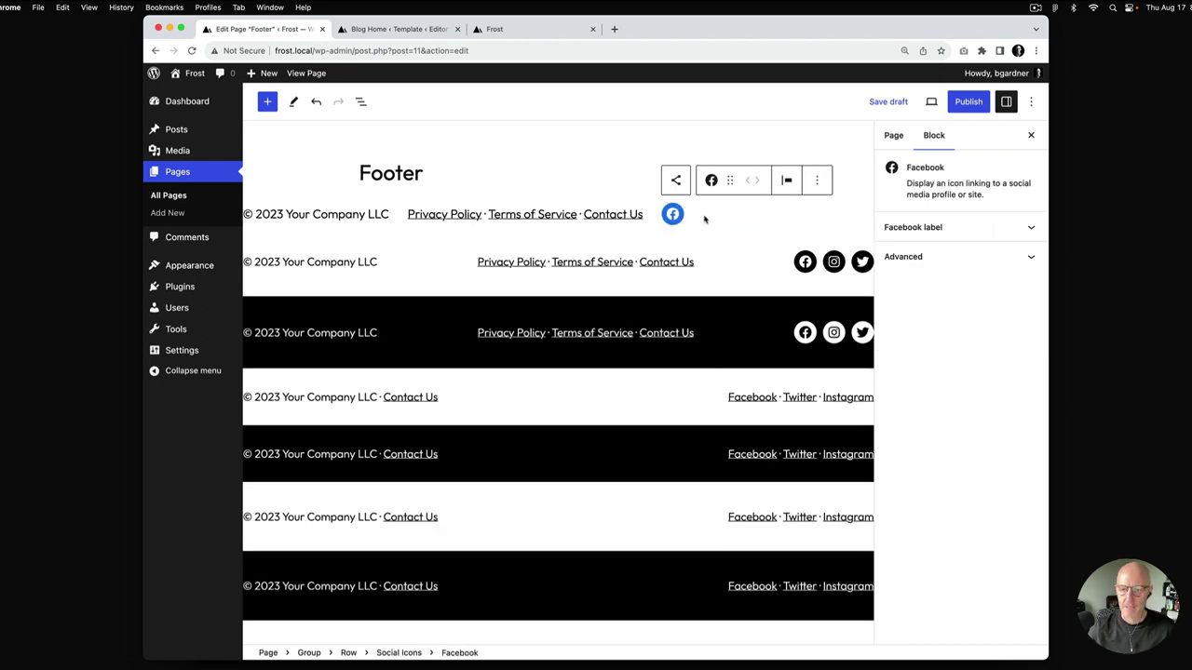
left_click(726, 221)
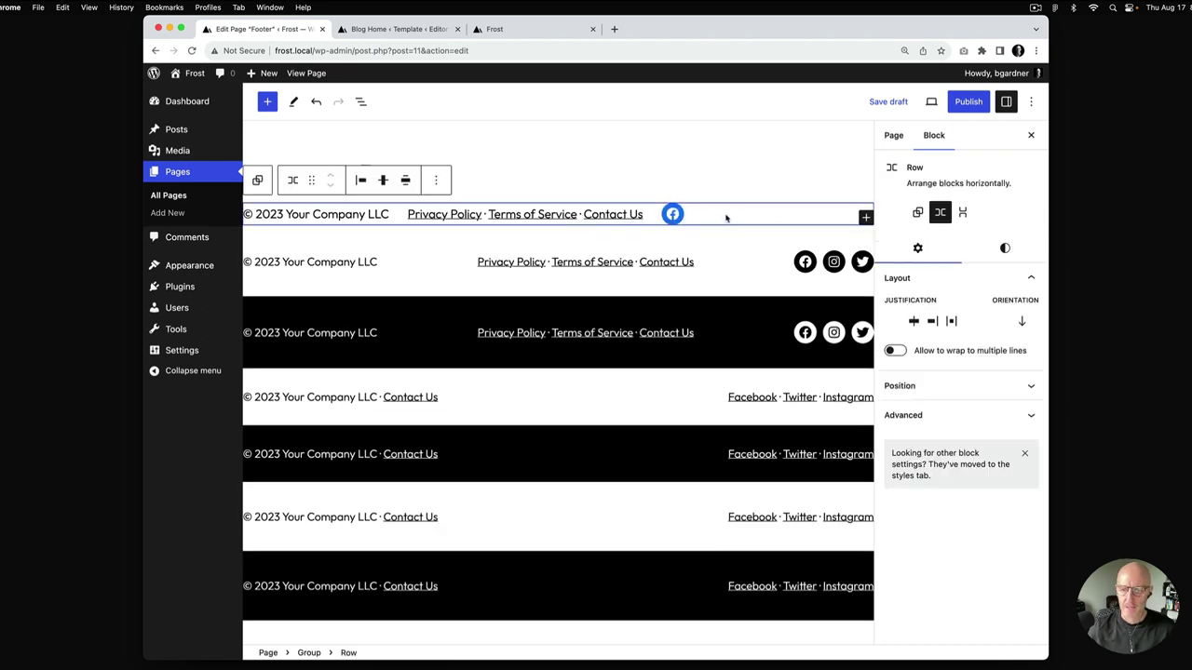
left_click(673, 215)
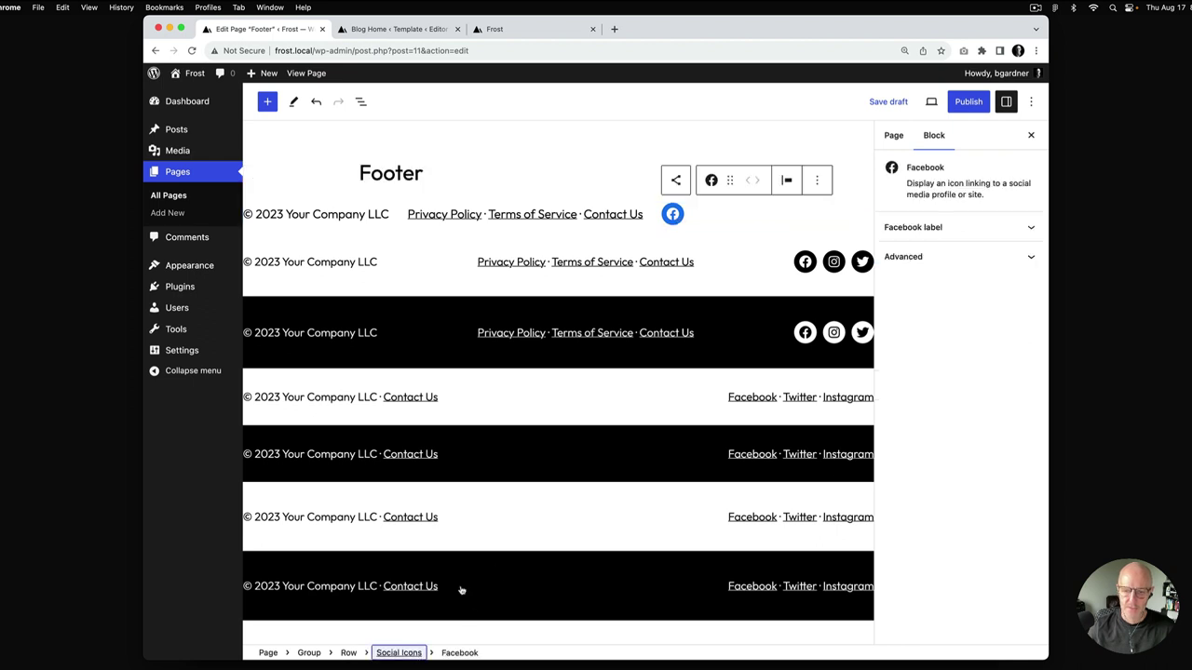
Step: Add an Instagram icon with a placeholder link beside Facebook
left_click(398, 653)
left_click(676, 215)
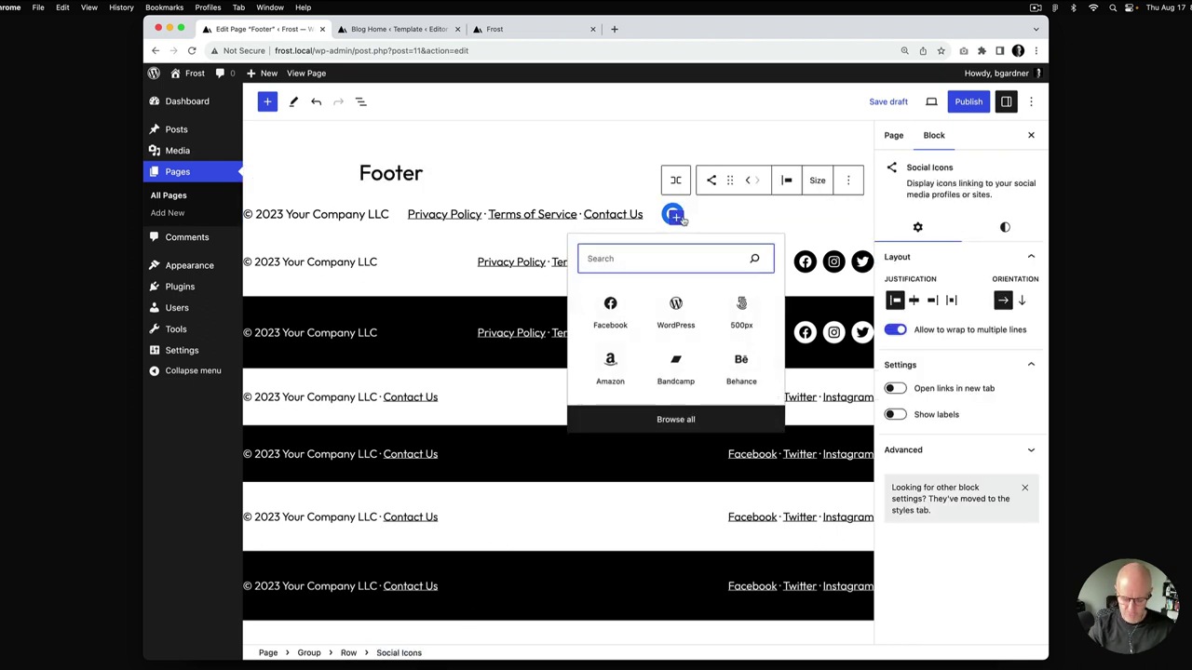
type("ins")
left_click(610, 307)
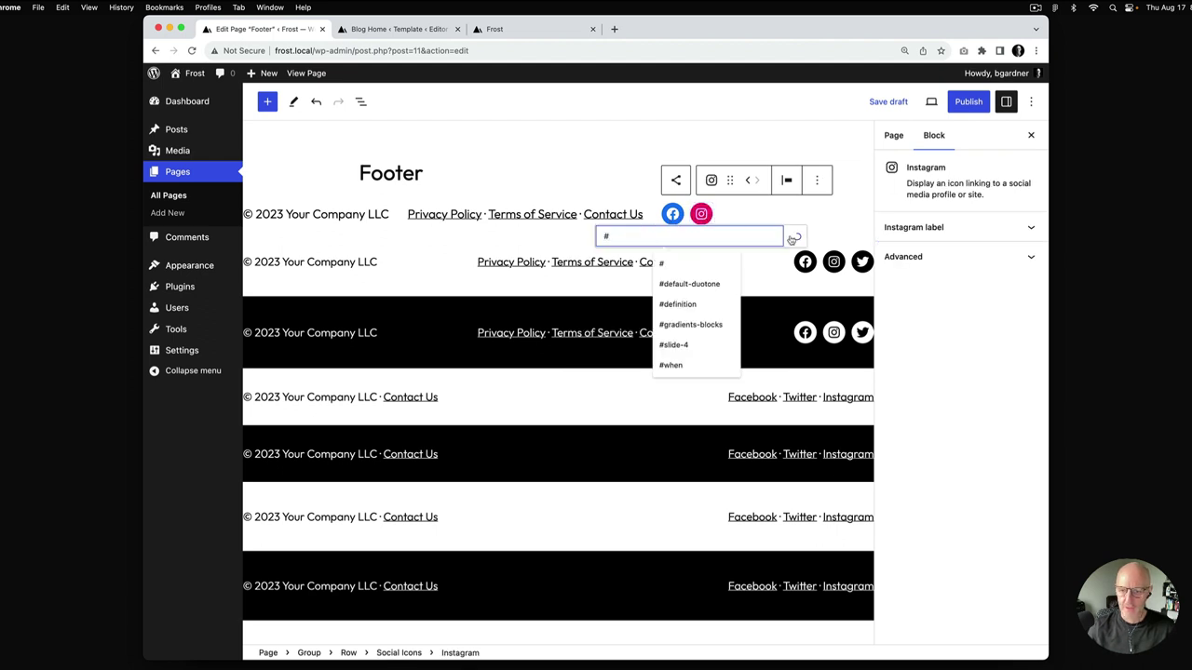
left_click(745, 212)
left_click(722, 215)
left_click(702, 214)
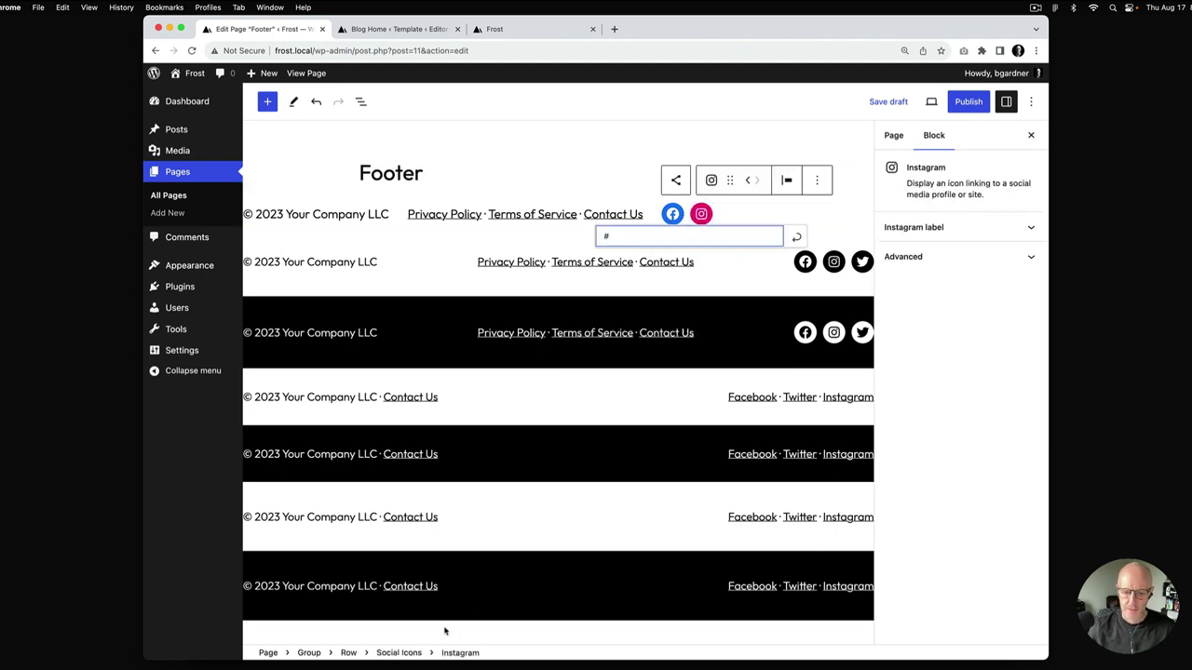
Step: Add a Twitter icon linked to # after Instagram
left_click(398, 652)
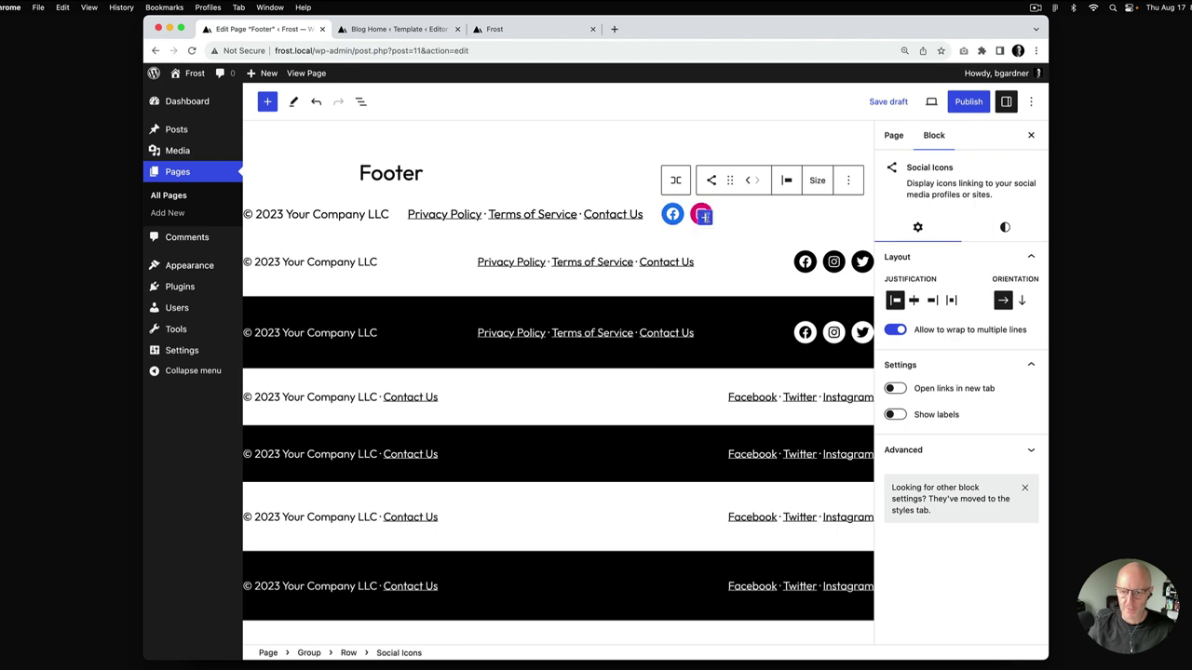
left_click(704, 216)
type("twi")
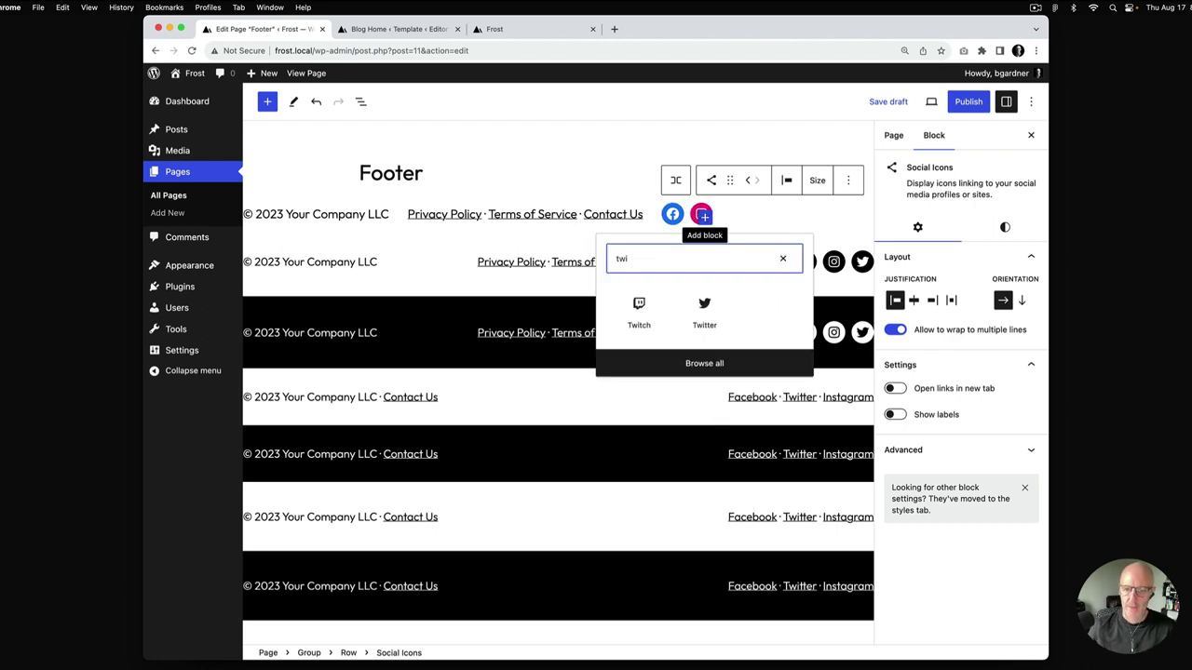
left_click(704, 308)
left_click(729, 214)
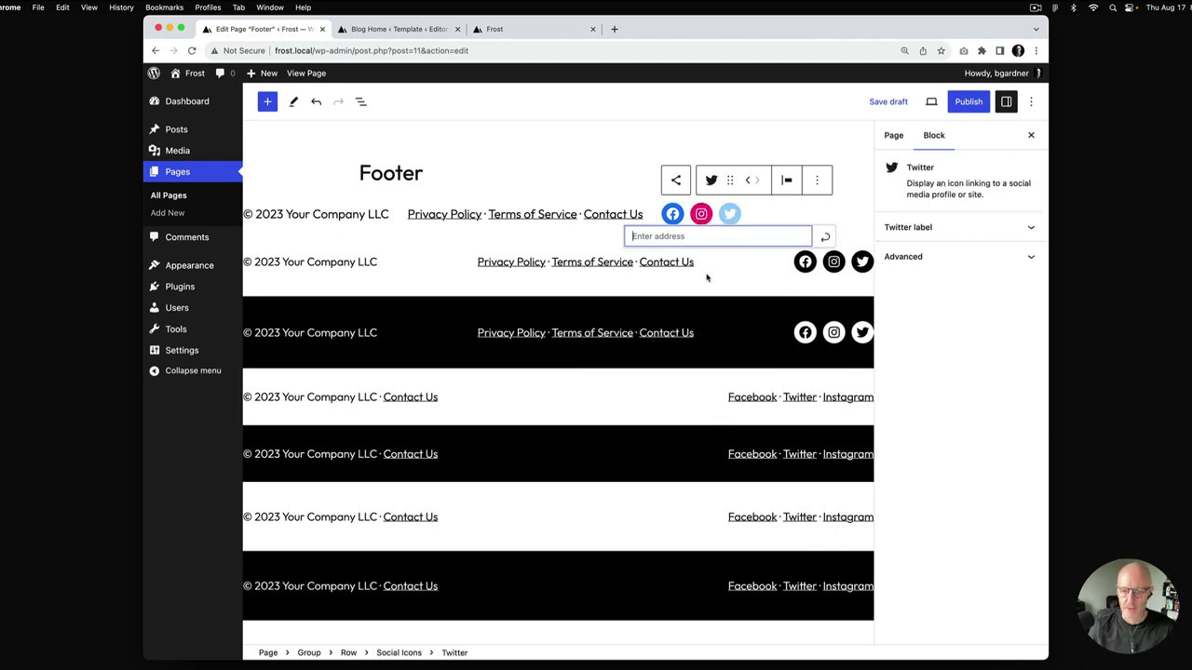
left_click(703, 238)
type("#")
left_click(825, 238)
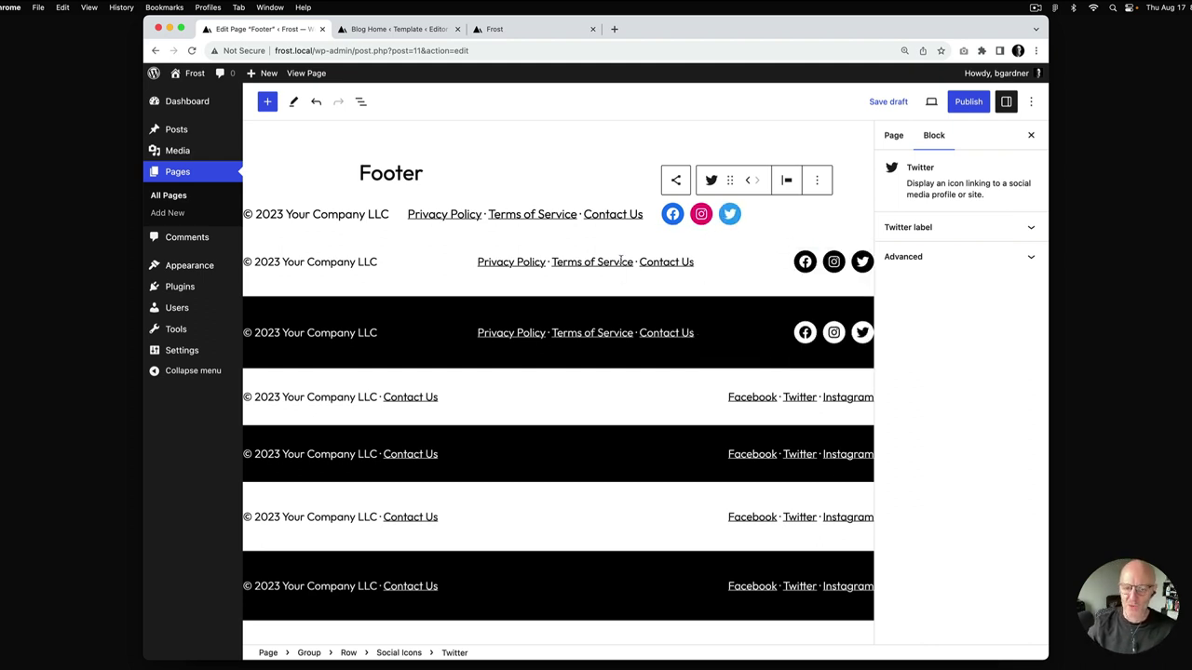
Step: Set the footer Group's text size to Small (18) and its padding to 30px
left_click(309, 653)
left_click(1004, 247)
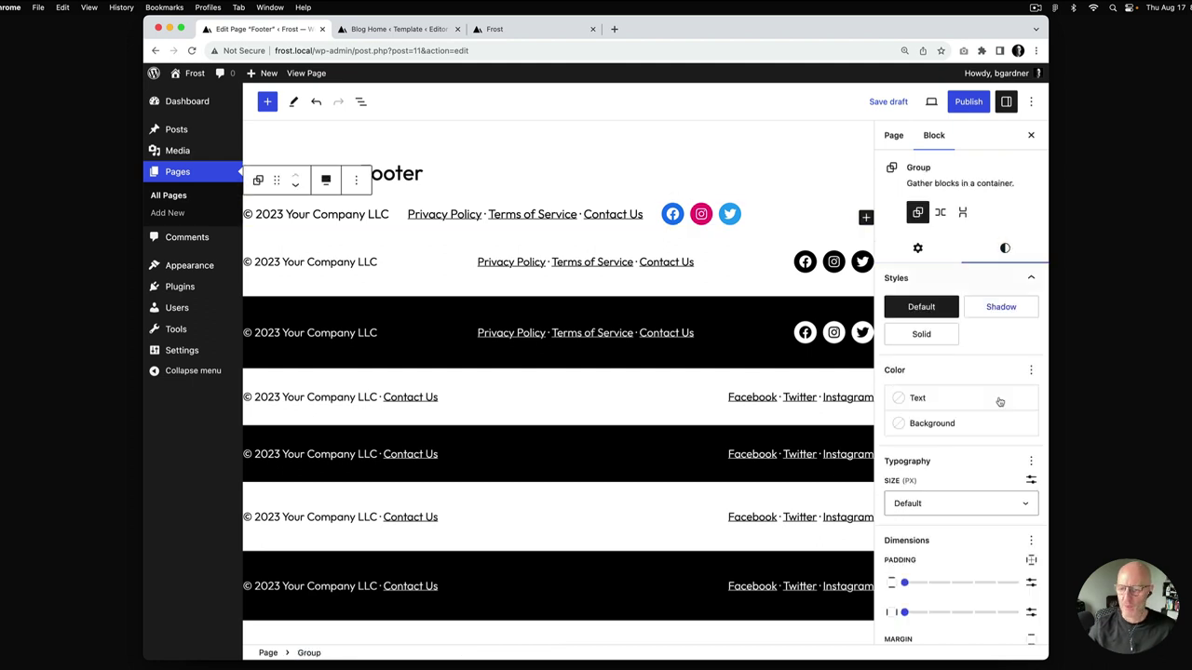
left_click(977, 501)
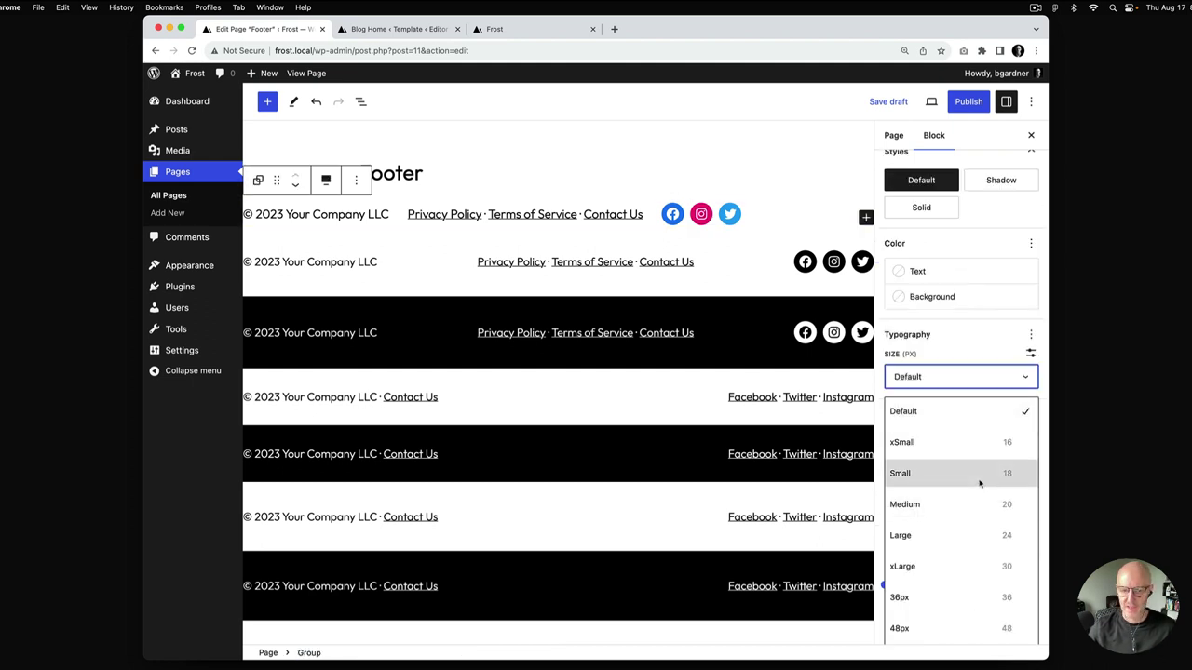
left_click(975, 486)
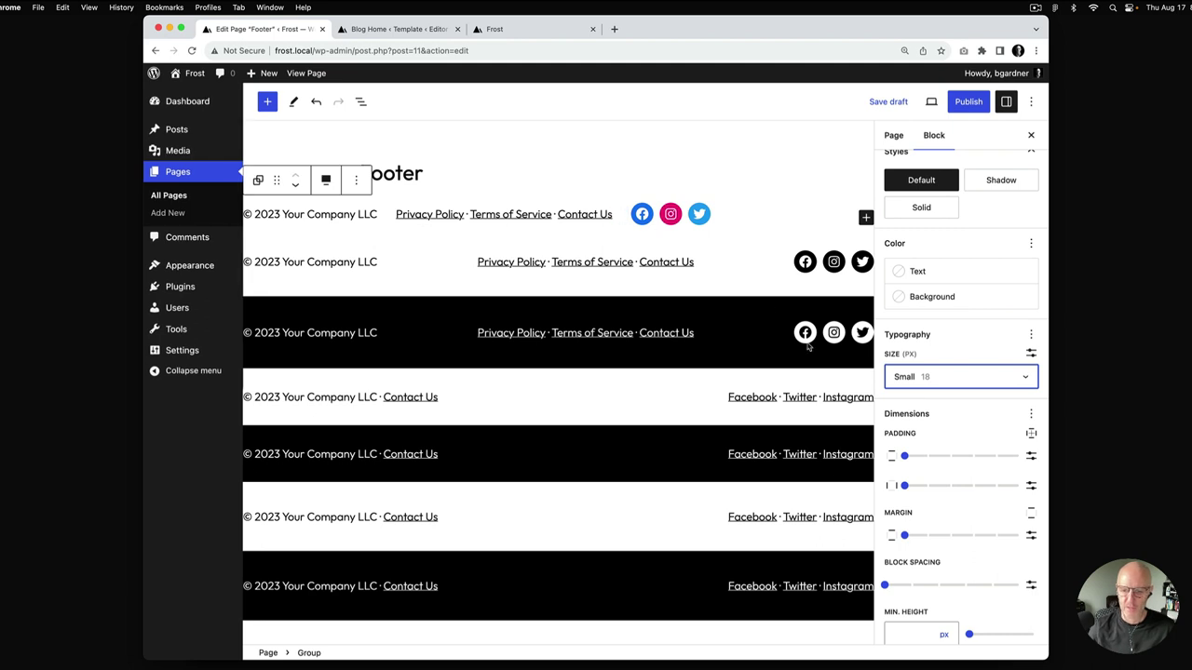
left_click(1031, 456)
left_click(924, 455)
type("30")
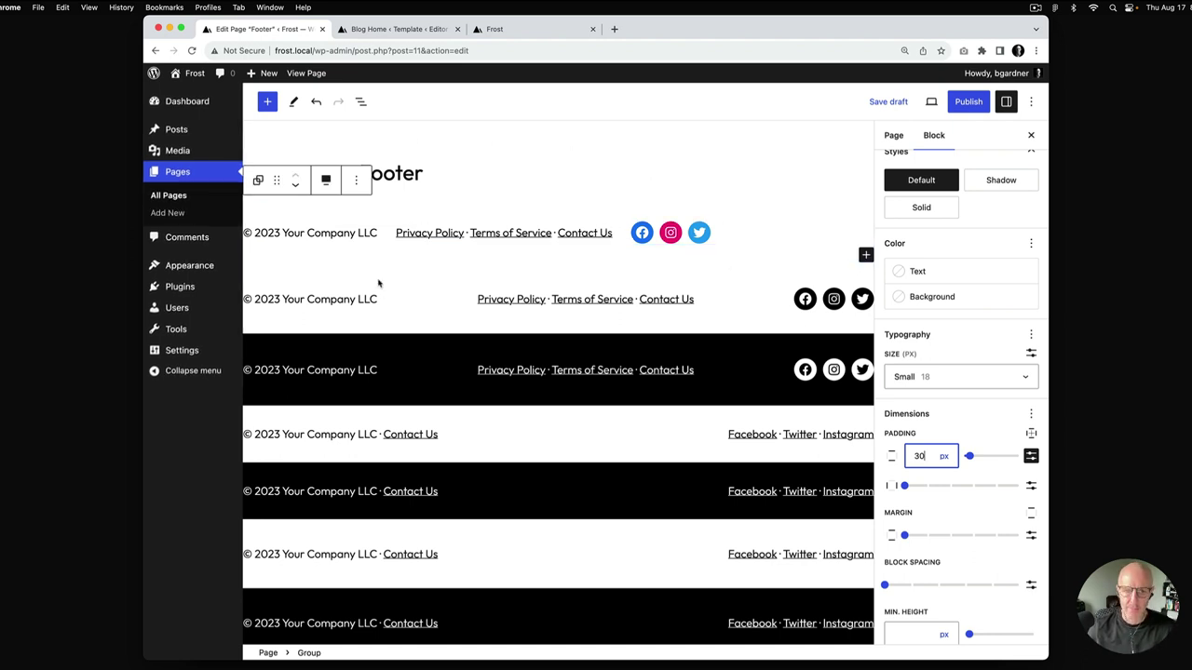
Step: Set the top footer Row's justification to Space between
left_click(317, 229)
left_click(348, 653)
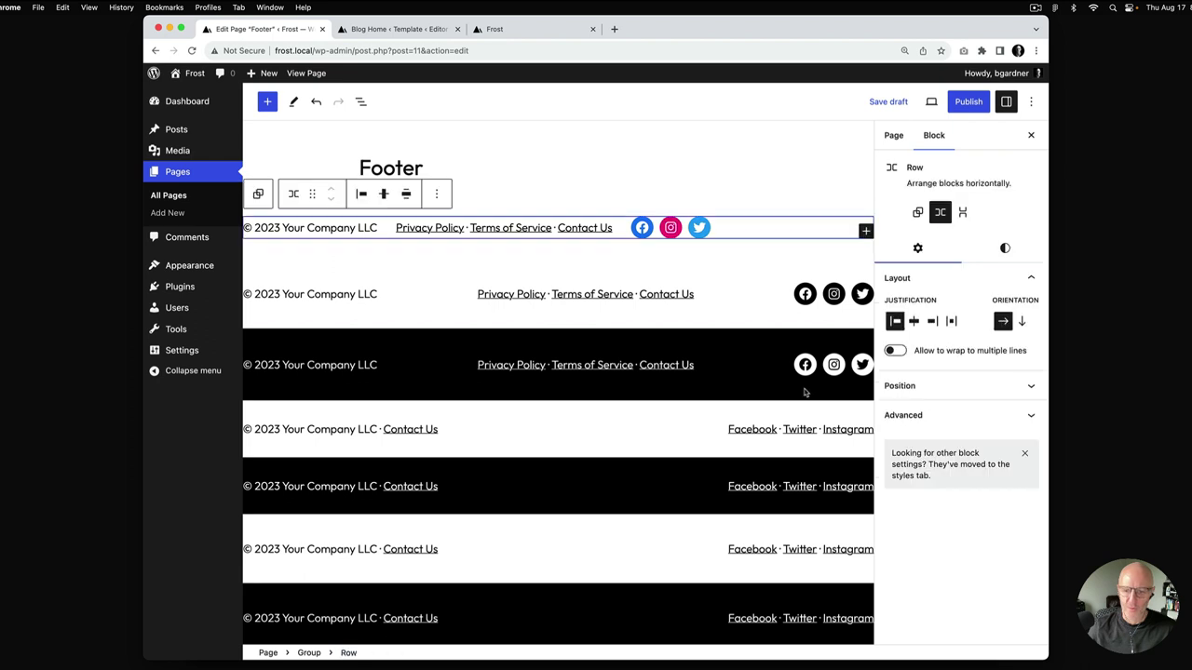
left_click(951, 322)
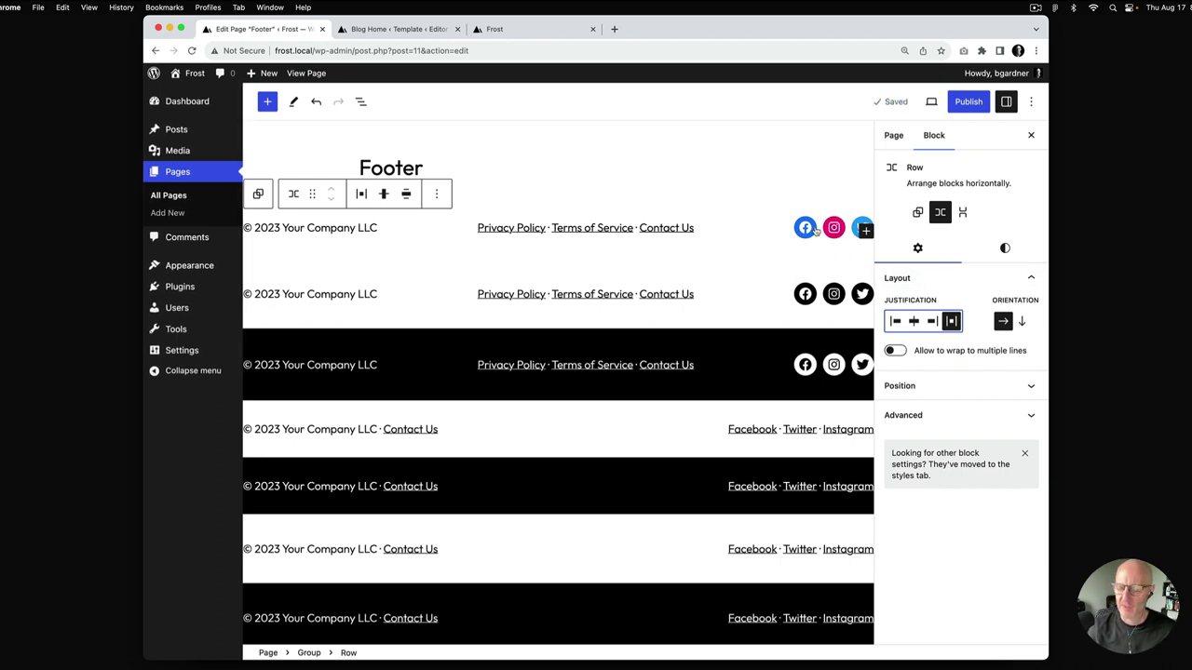
Step: Set the social icons to the Default style with a black Contrast icon background
left_click(815, 232)
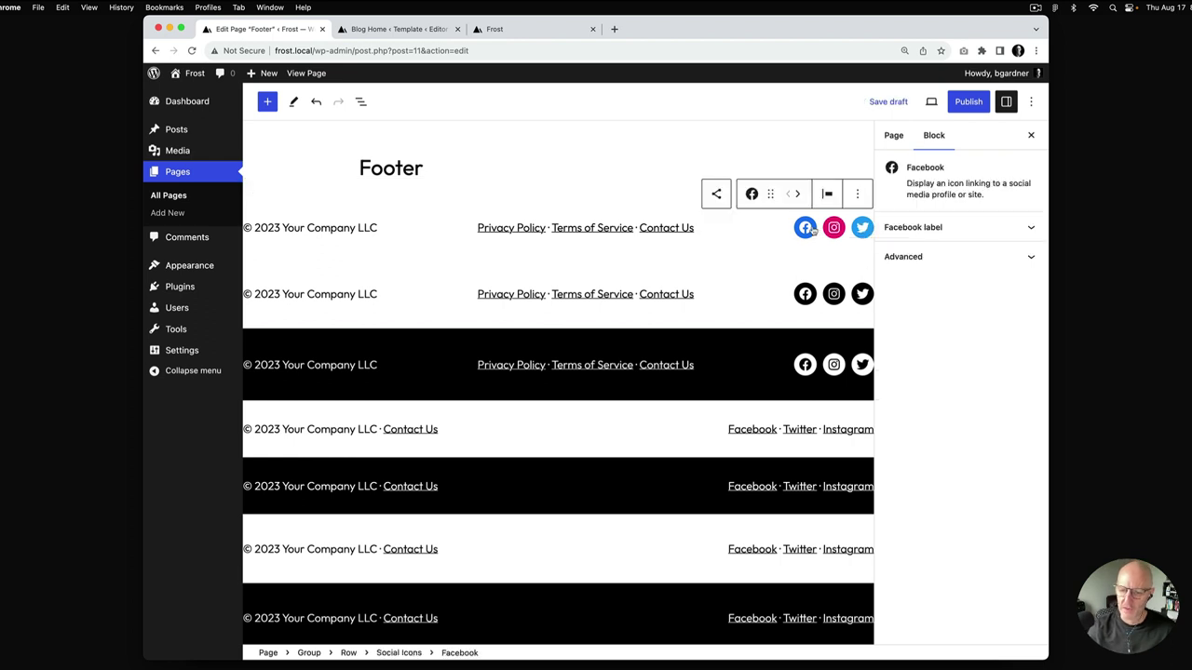
left_click(399, 653)
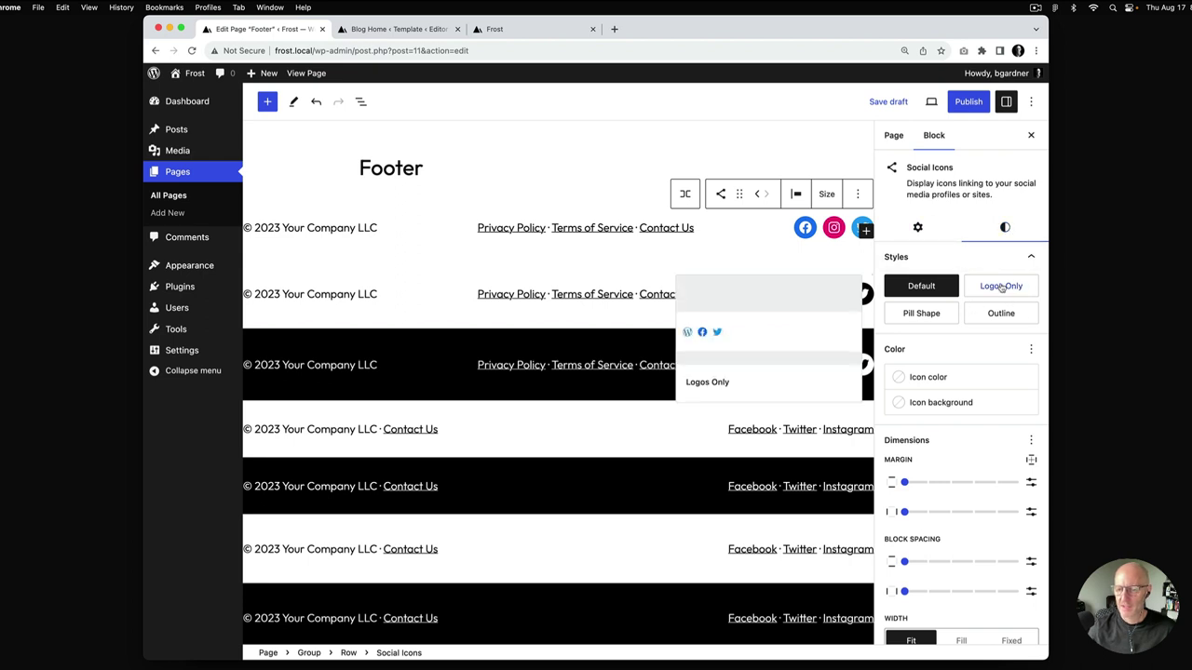
left_click(1001, 288)
left_click(927, 315)
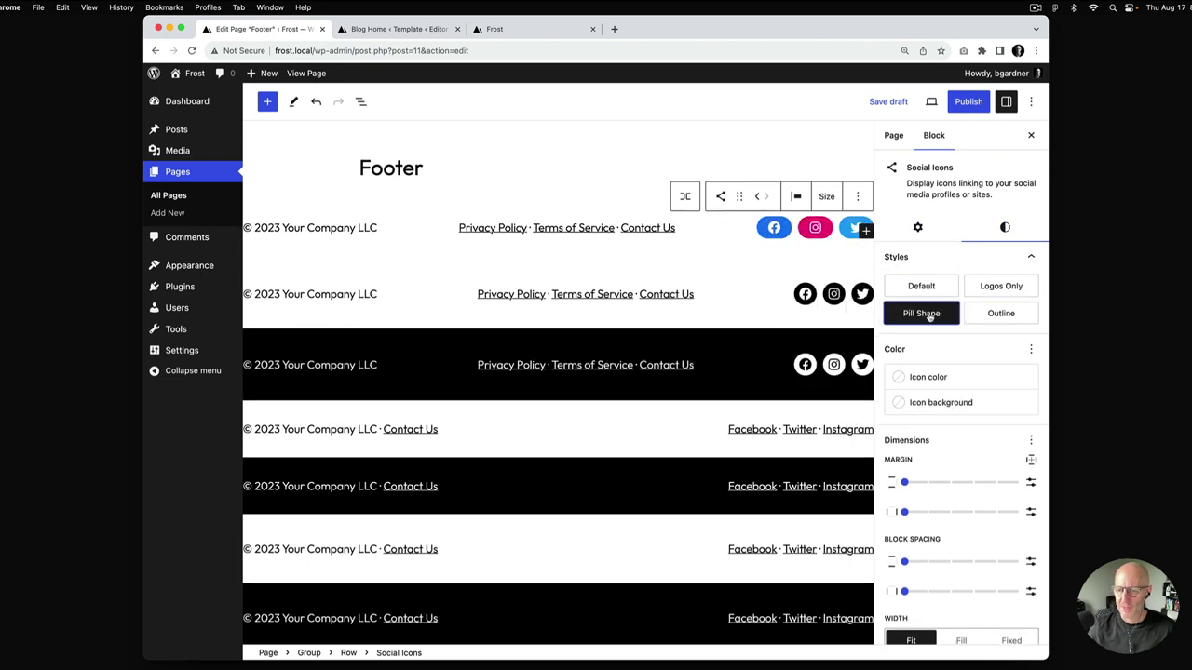
left_click(1000, 314)
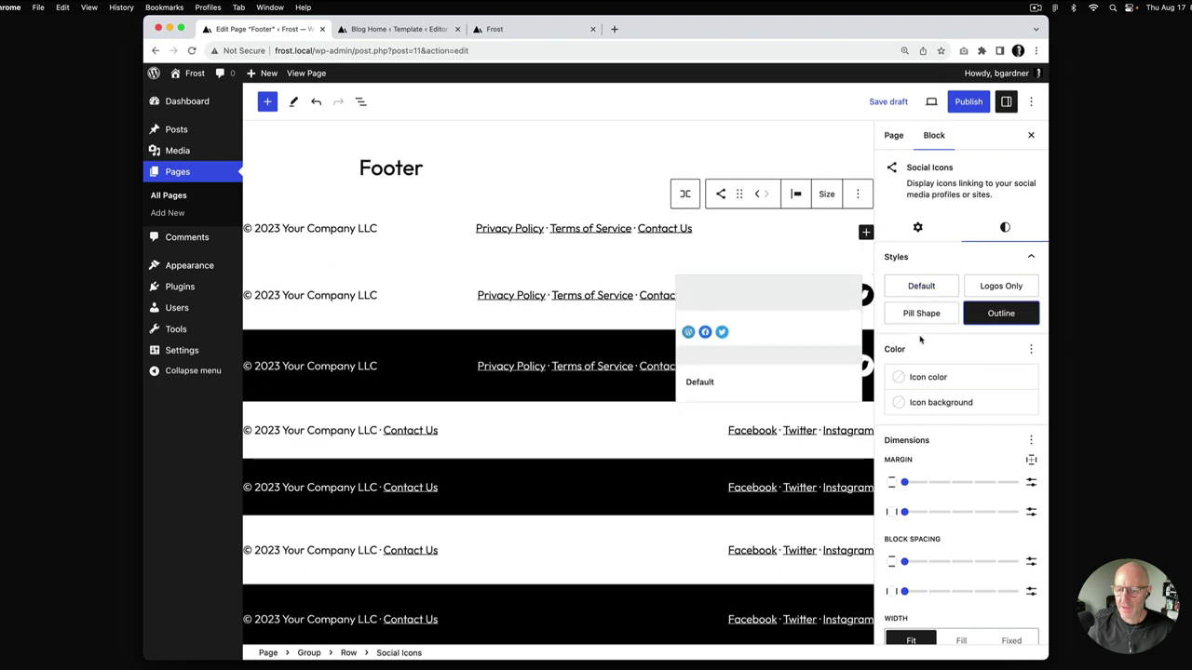
left_click(929, 290)
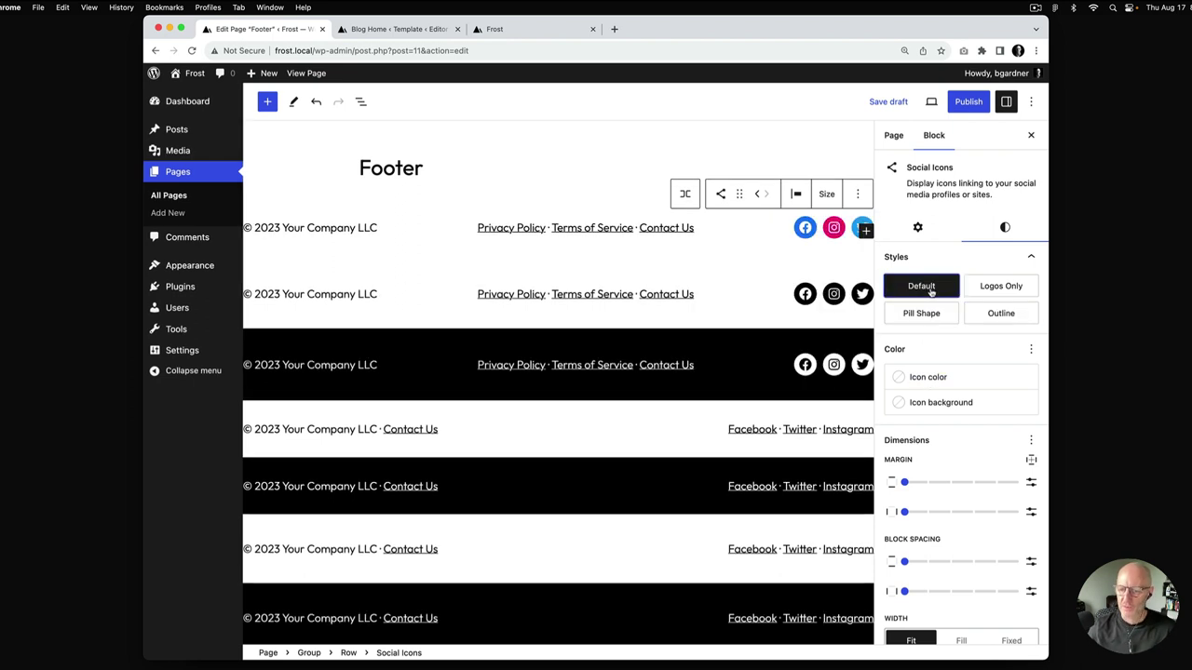
left_click(940, 403)
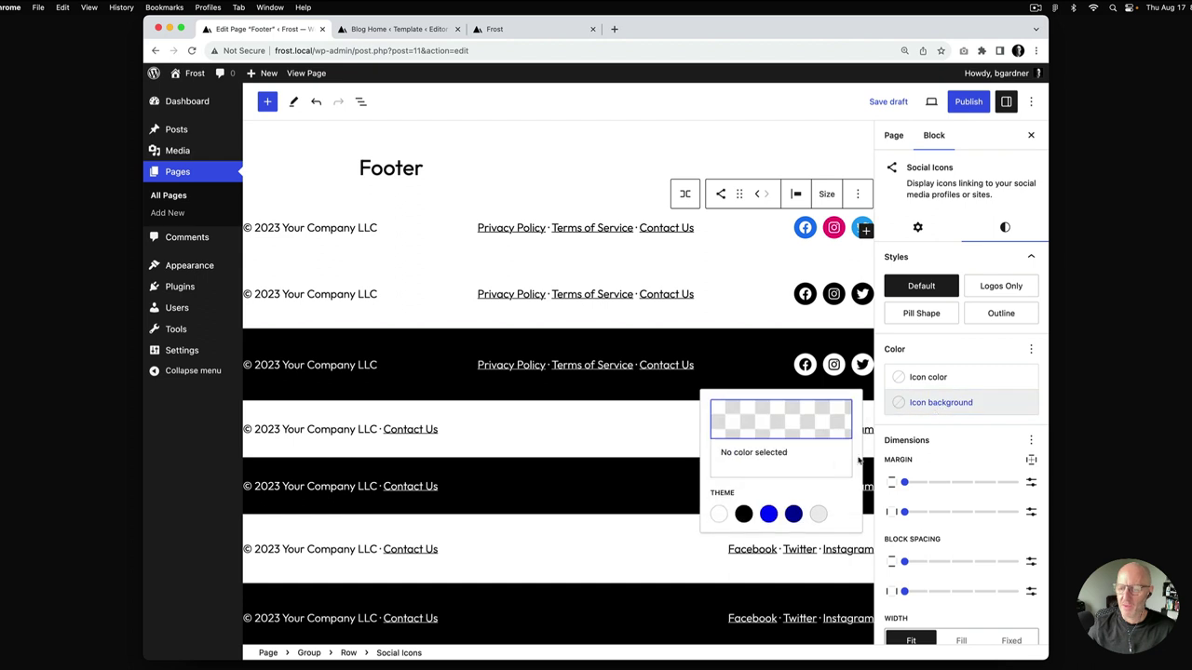
left_click(744, 515)
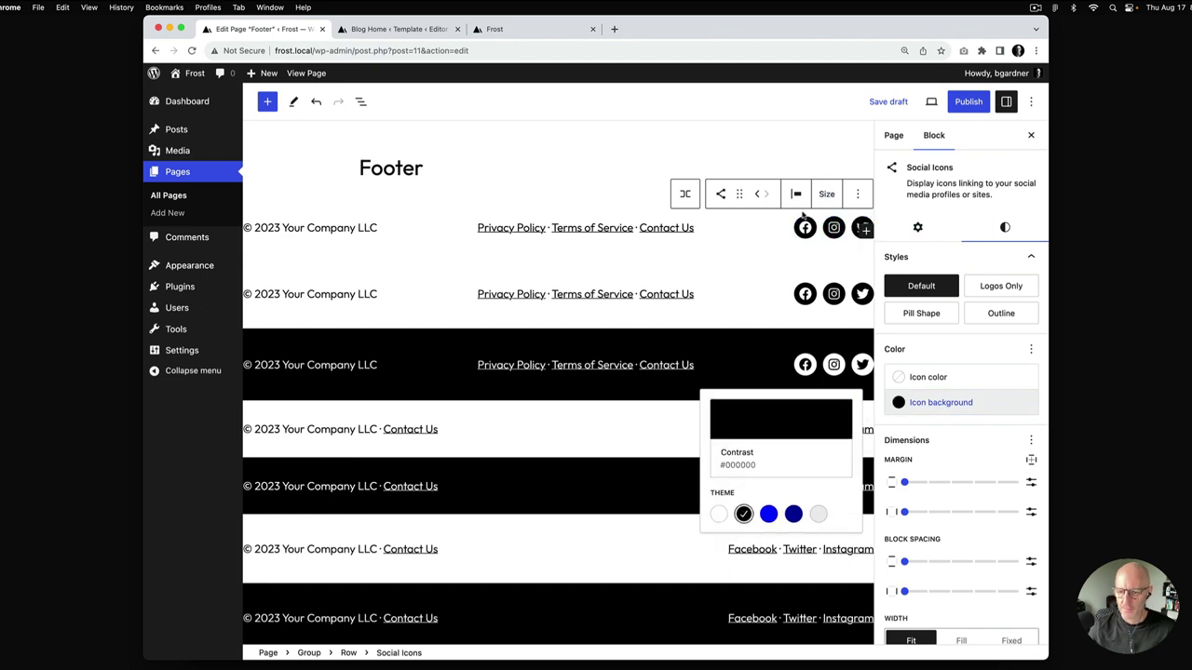
Step: Add a plain Full width Group block directly below the Footer title
left_click(448, 169)
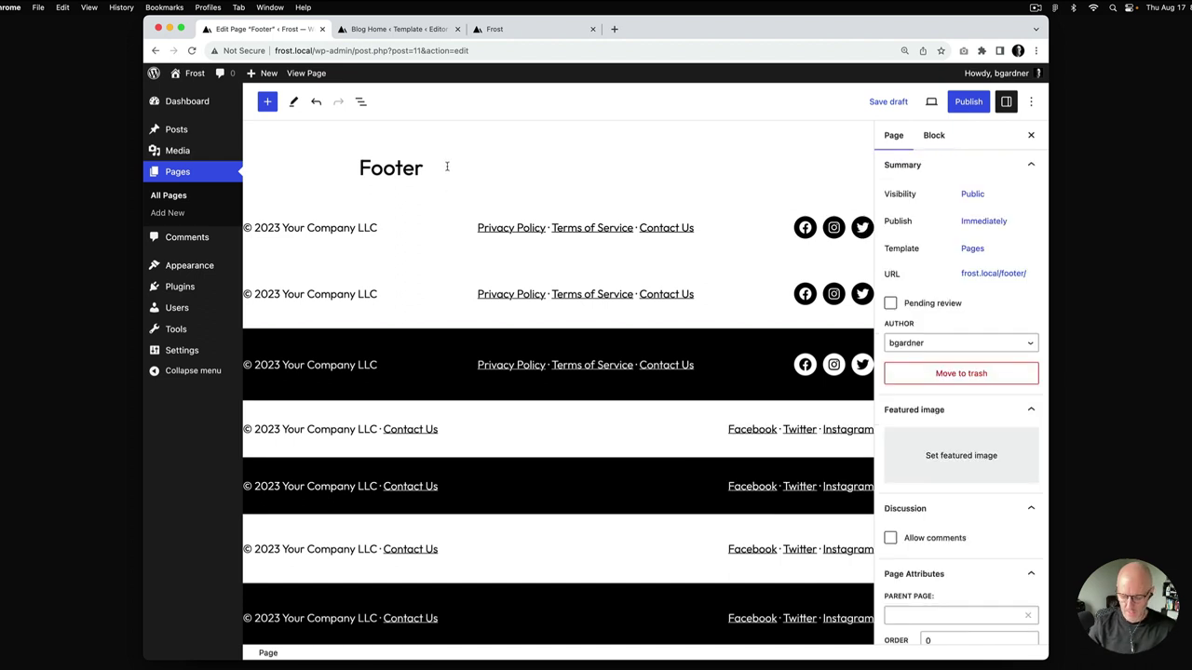
key("Return")
type("/gr")
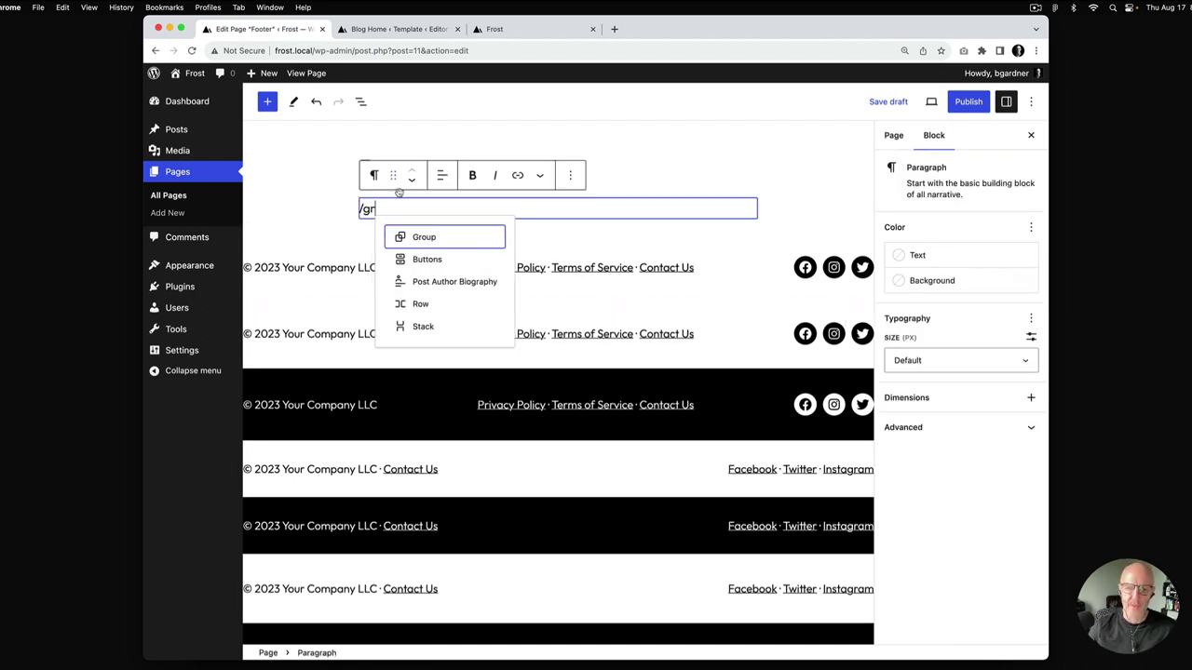
left_click(419, 237)
left_click(521, 250)
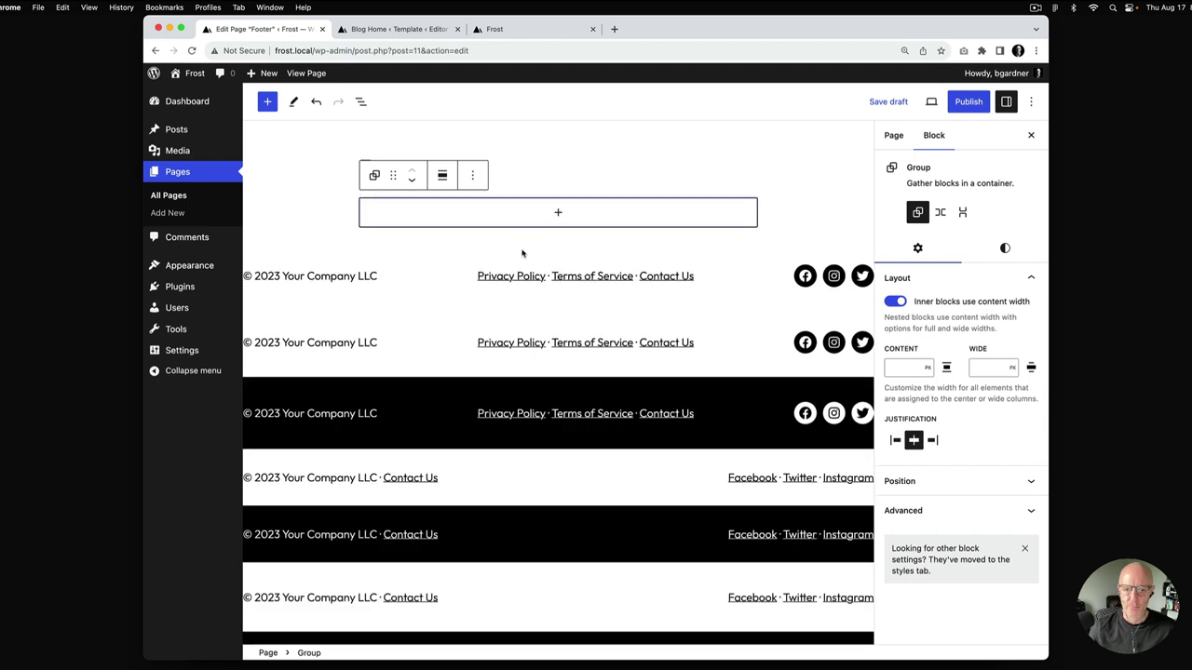
left_click(442, 176)
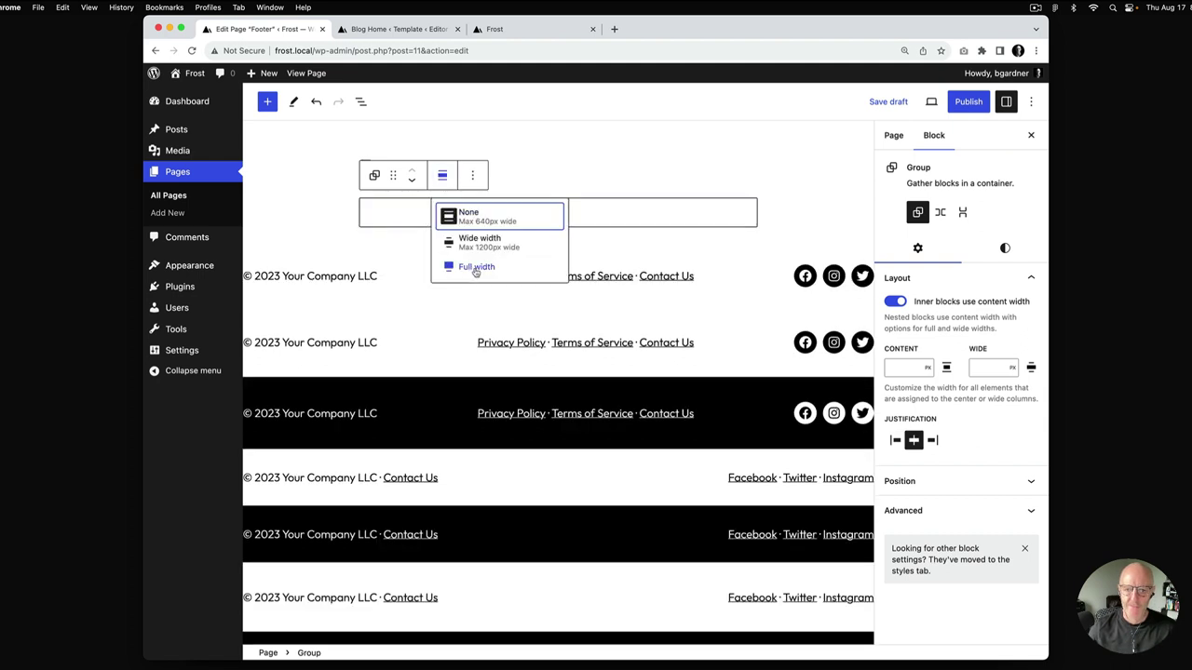
left_click(471, 266)
Step: Insert a Row in the Group with a paragraph holding the copied copyright line
left_click(556, 212)
type("row")
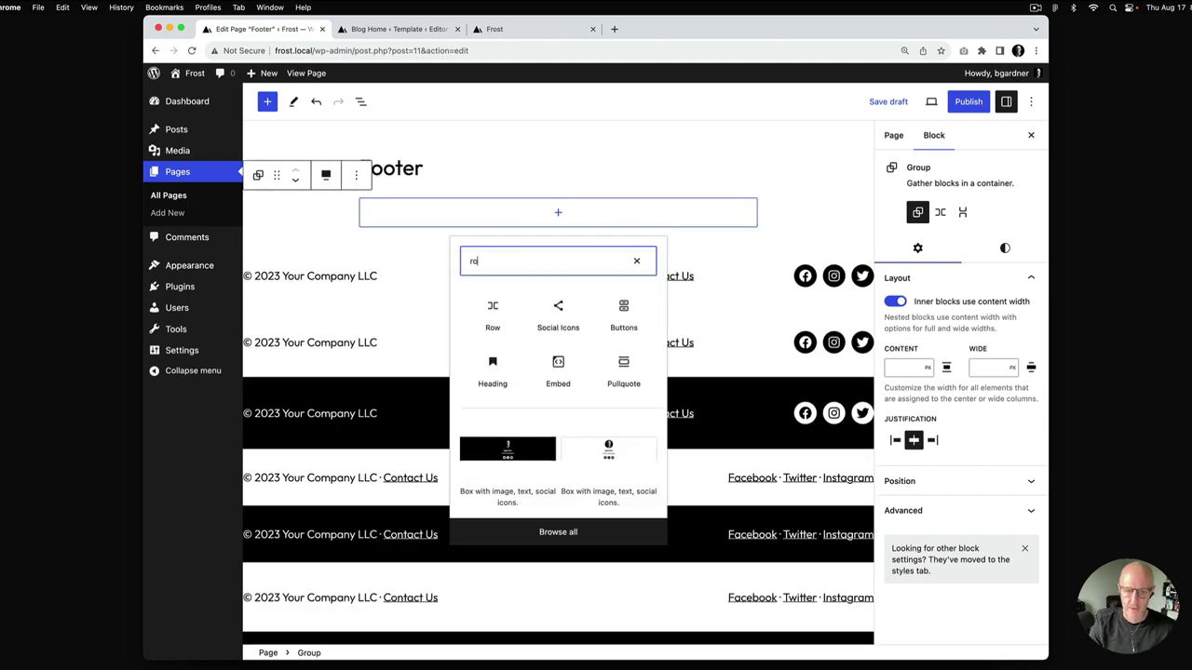
left_click(493, 312)
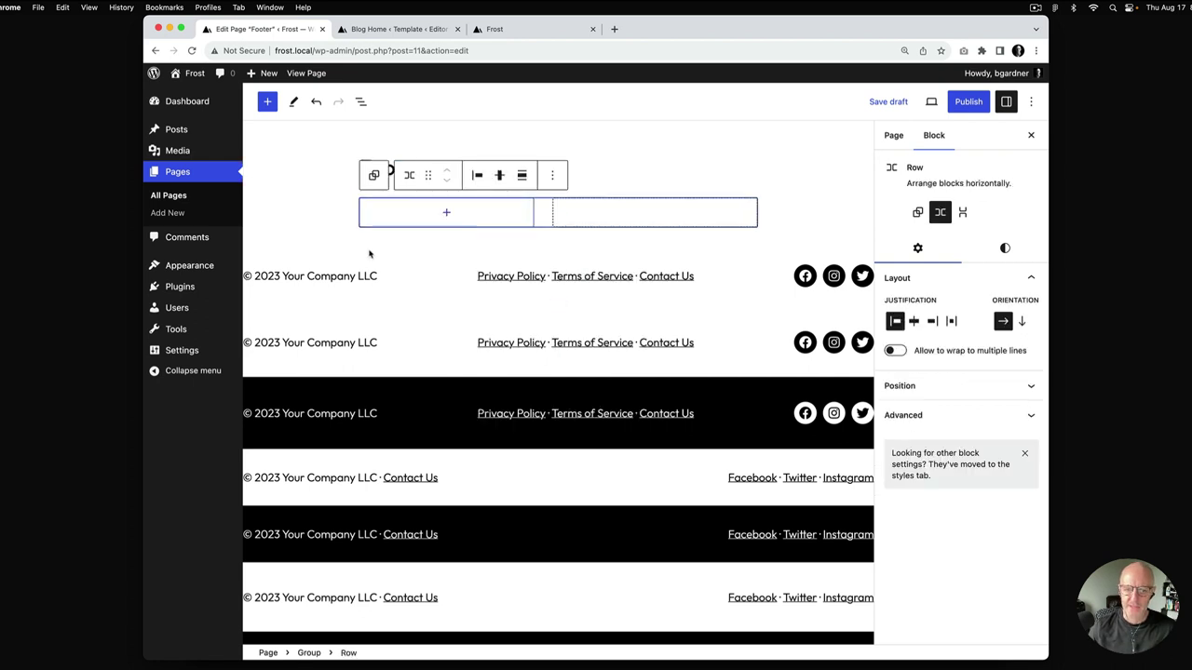
left_click(354, 410)
triple_click(345, 413)
key("super+c")
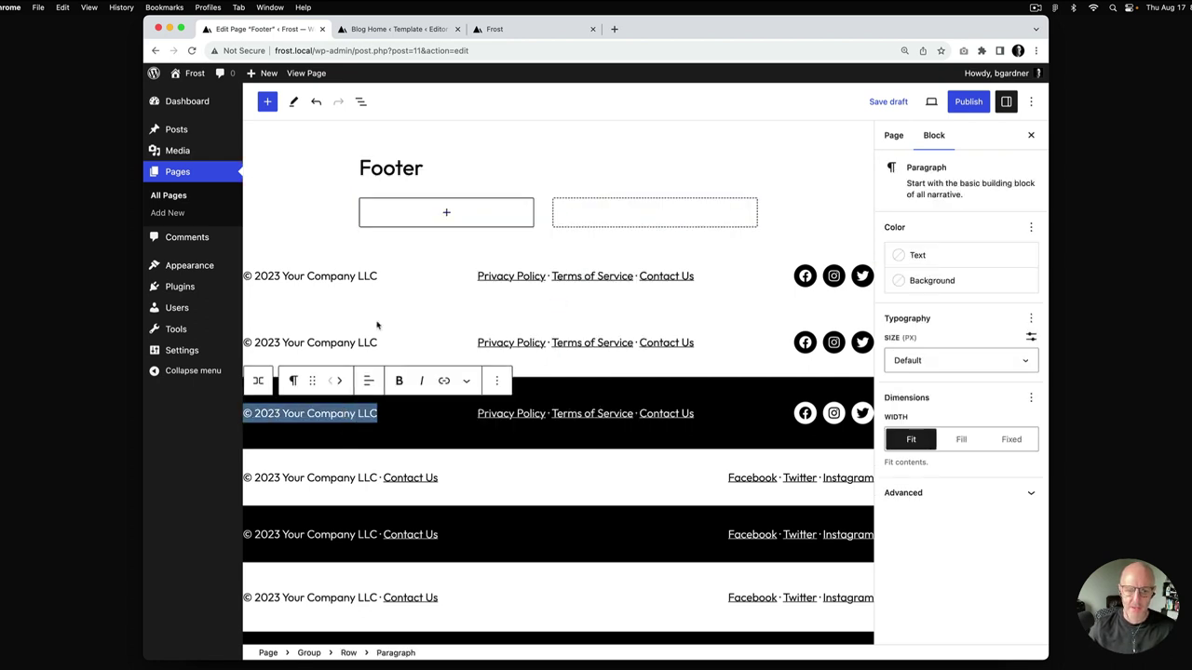
left_click(448, 215)
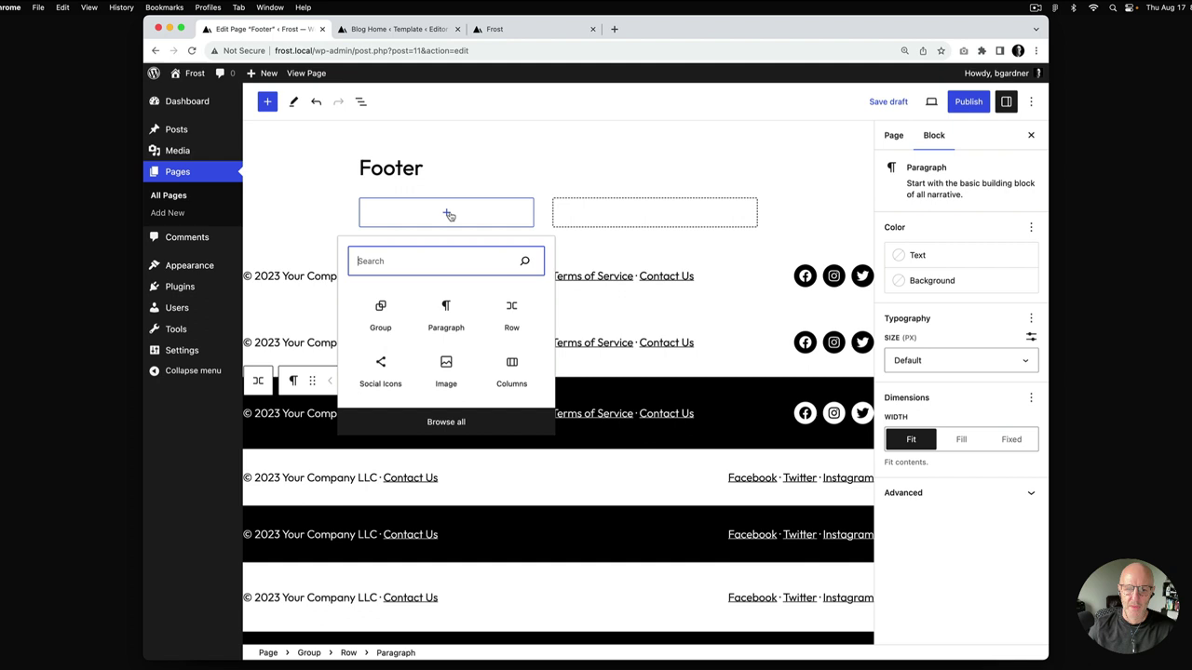
left_click(445, 309)
key("super+v")
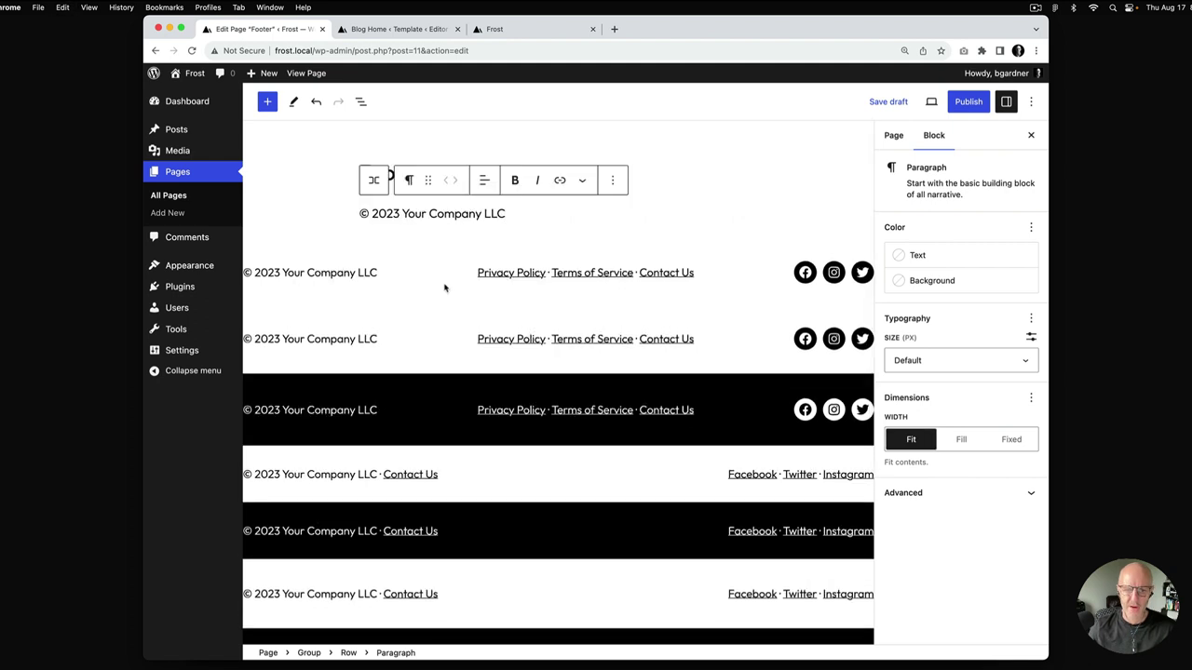
Step: Add the policy links as a second paragraph and set the Row to Wide width
triple_click(553, 339)
key("super+c")
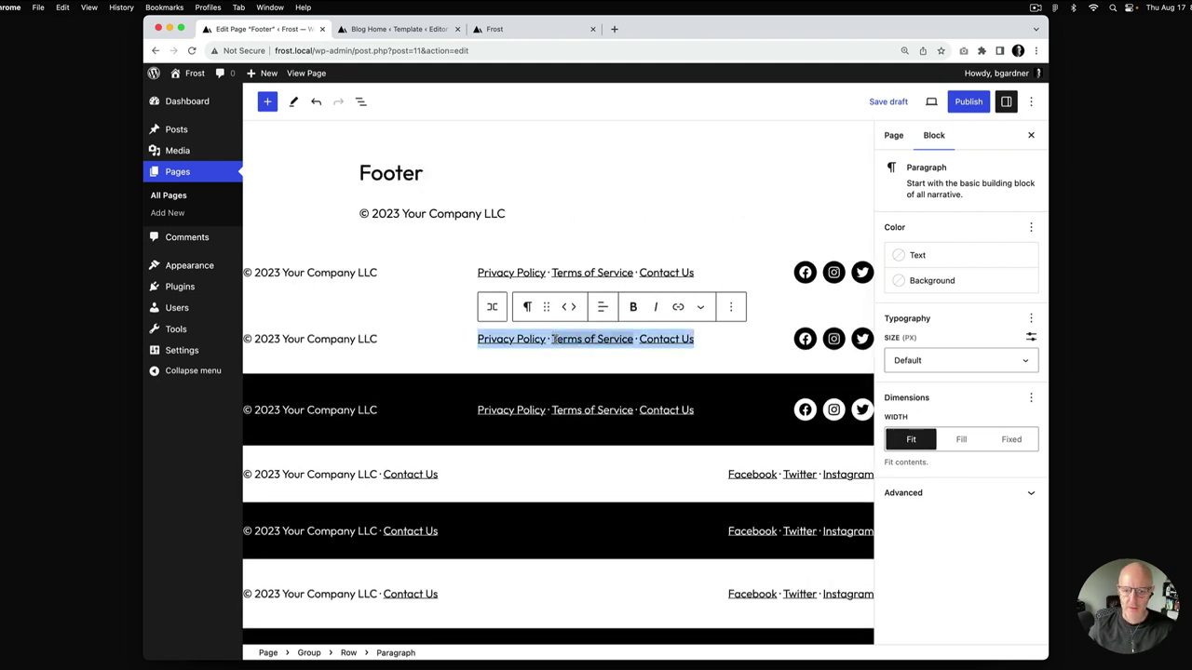
left_click(551, 213)
left_click(348, 652)
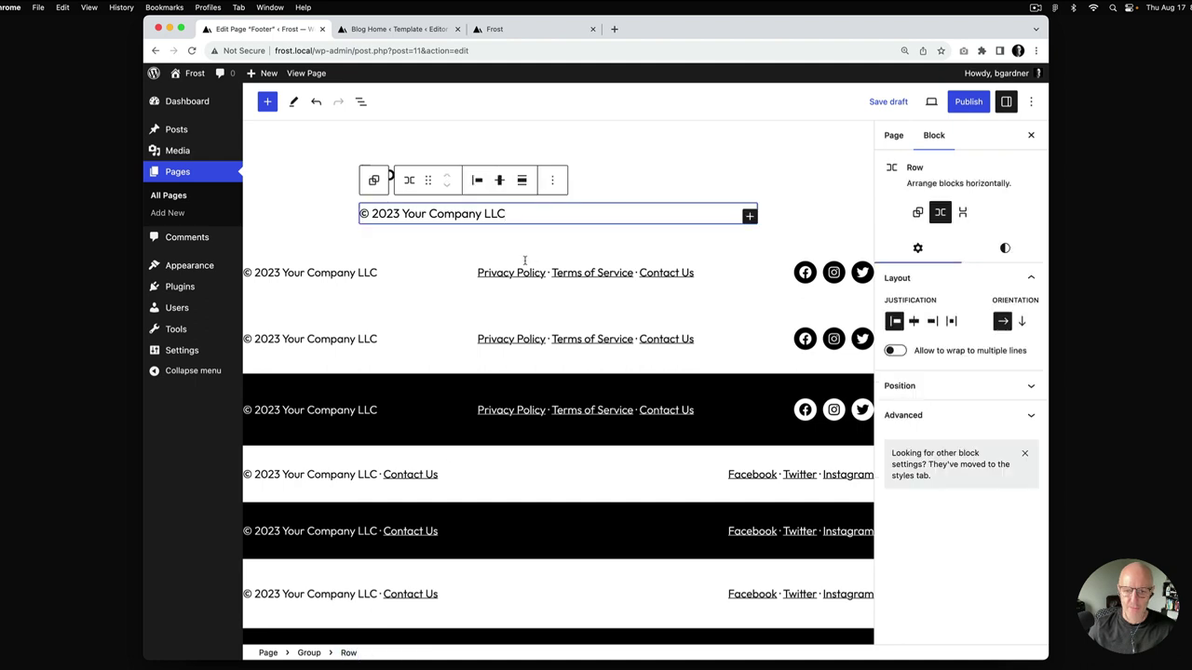
left_click(750, 216)
left_click(849, 310)
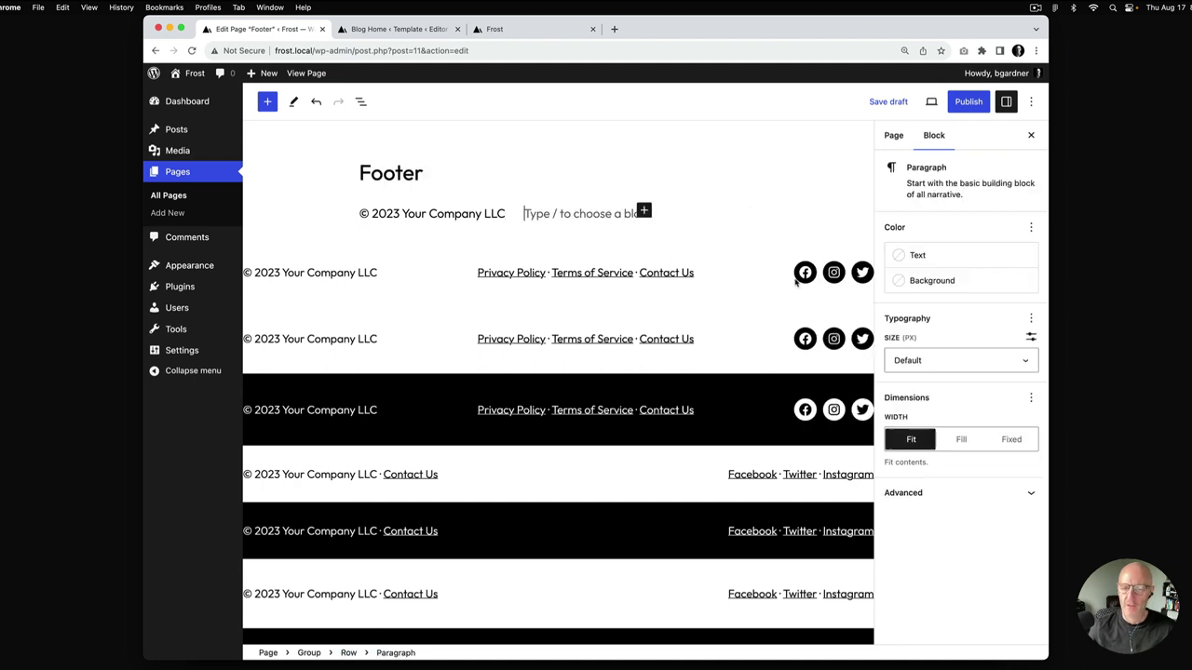
key("super+v")
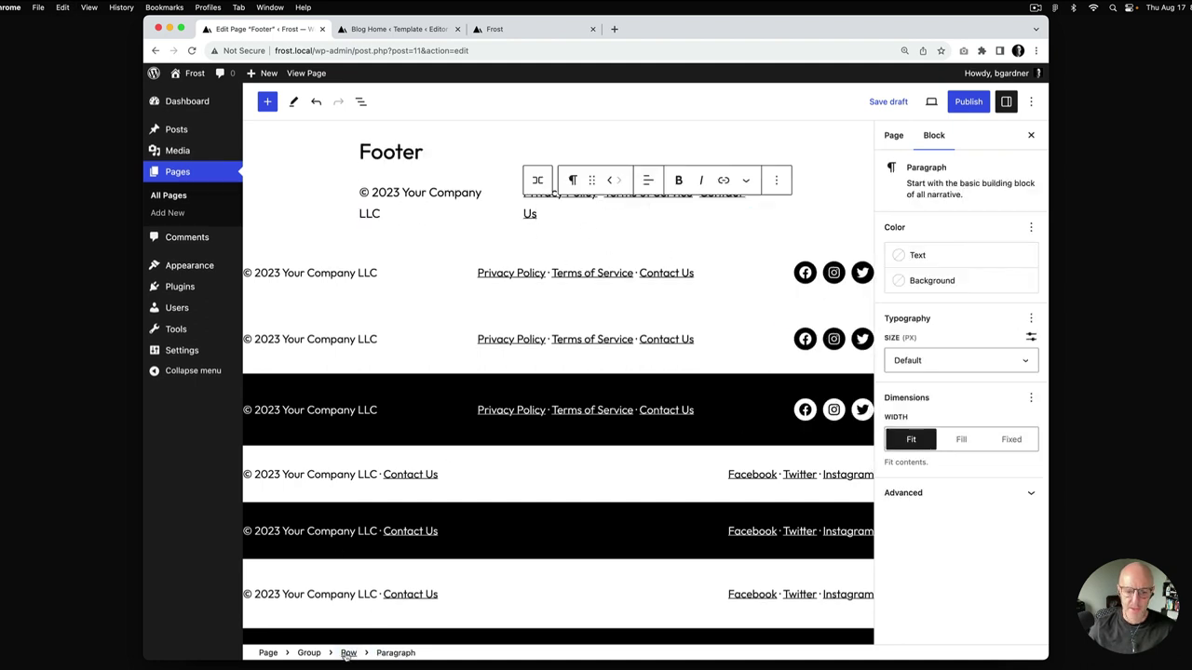
left_click(506, 226)
left_click(522, 160)
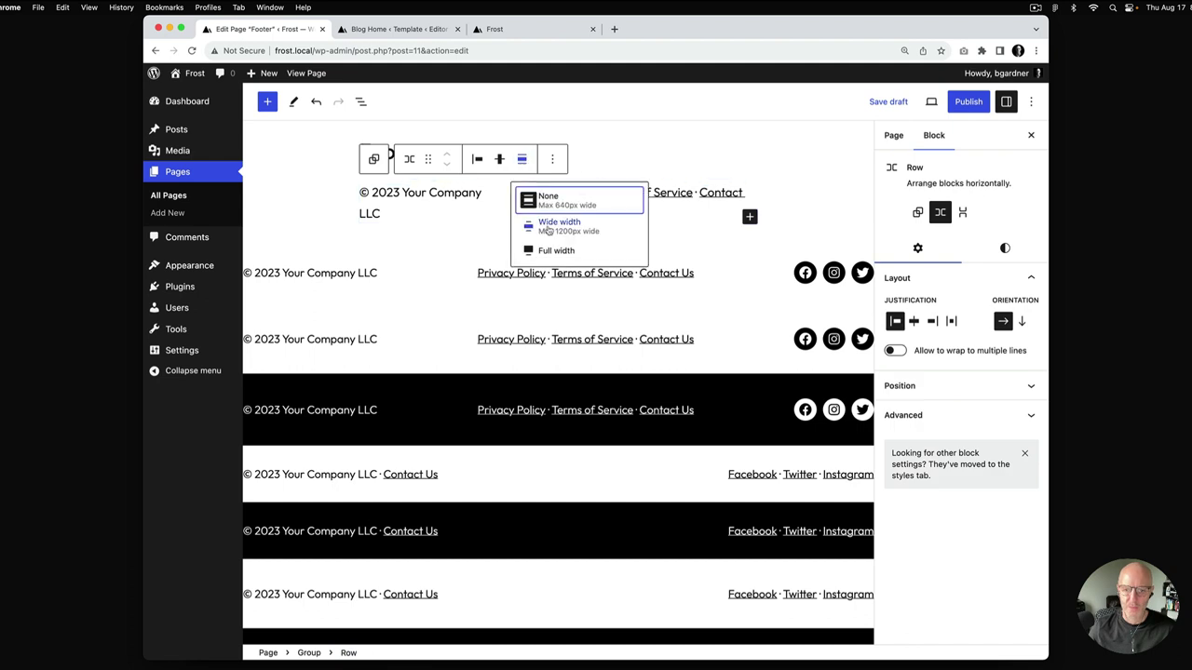
left_click(579, 231)
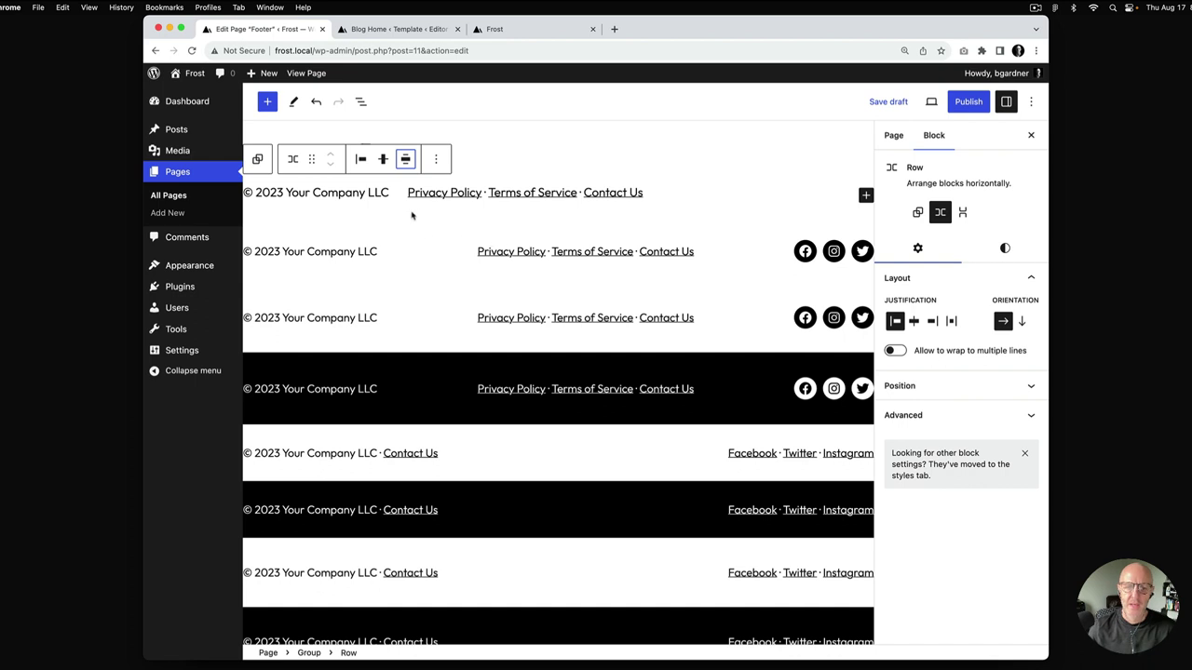
Step: Insert a Social Icons block in the Row with a Facebook icon linked to #
left_click(866, 194)
type("so")
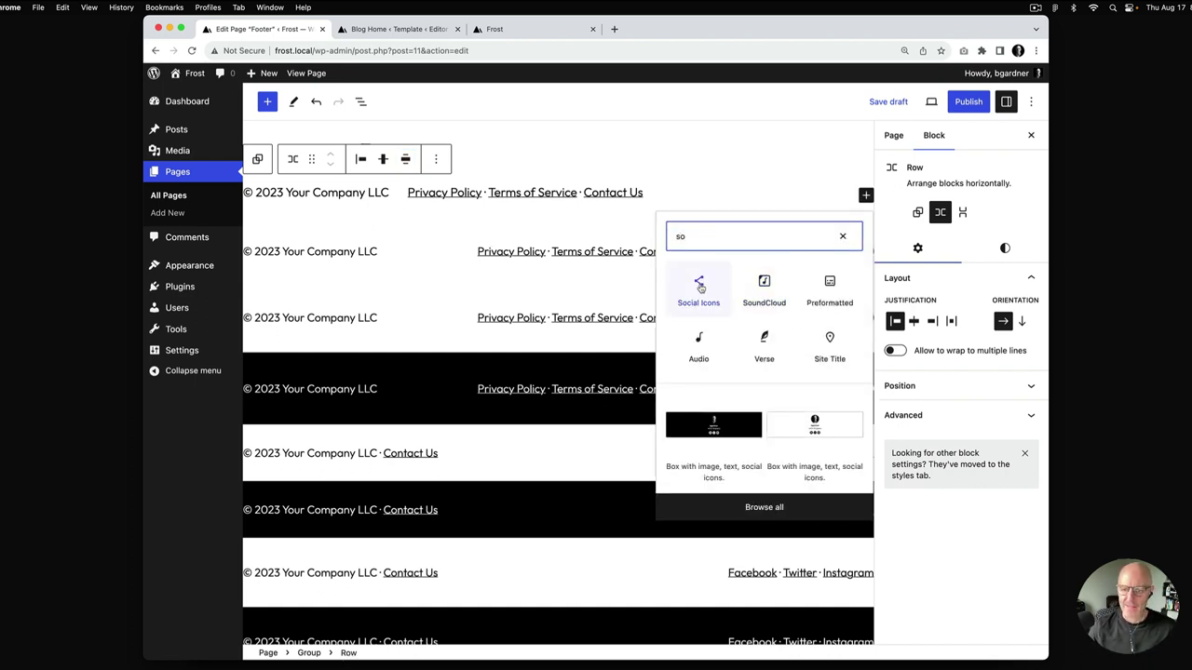
left_click(699, 288)
left_click(720, 193)
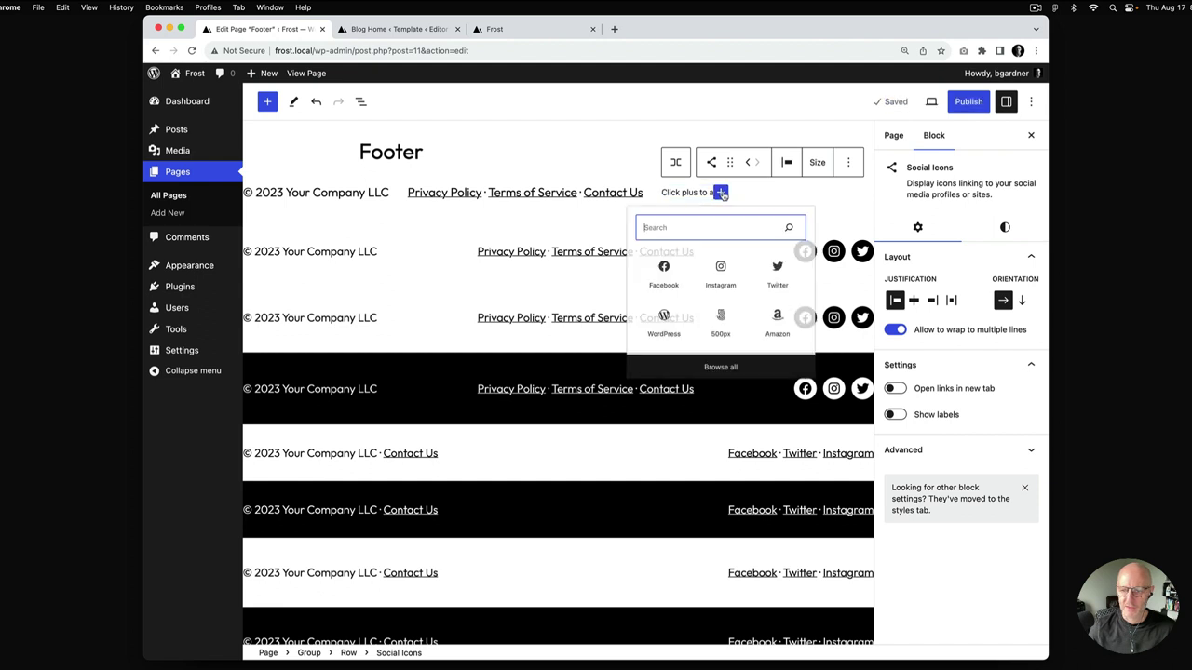
left_click(655, 280)
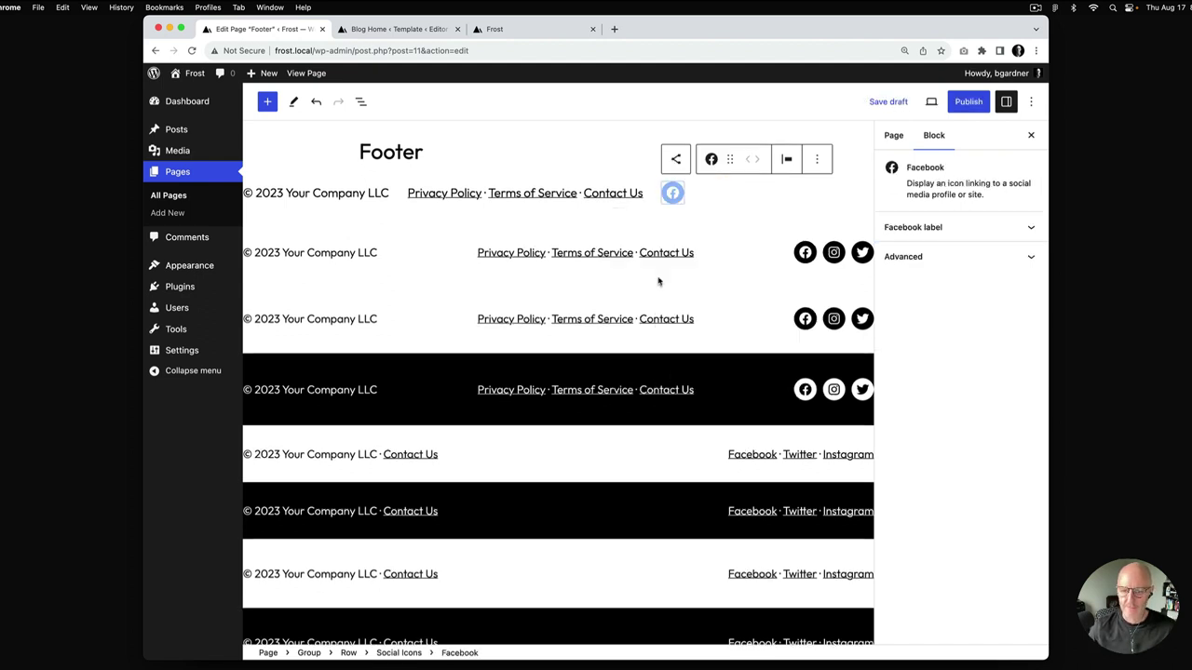
left_click(673, 196)
type("#")
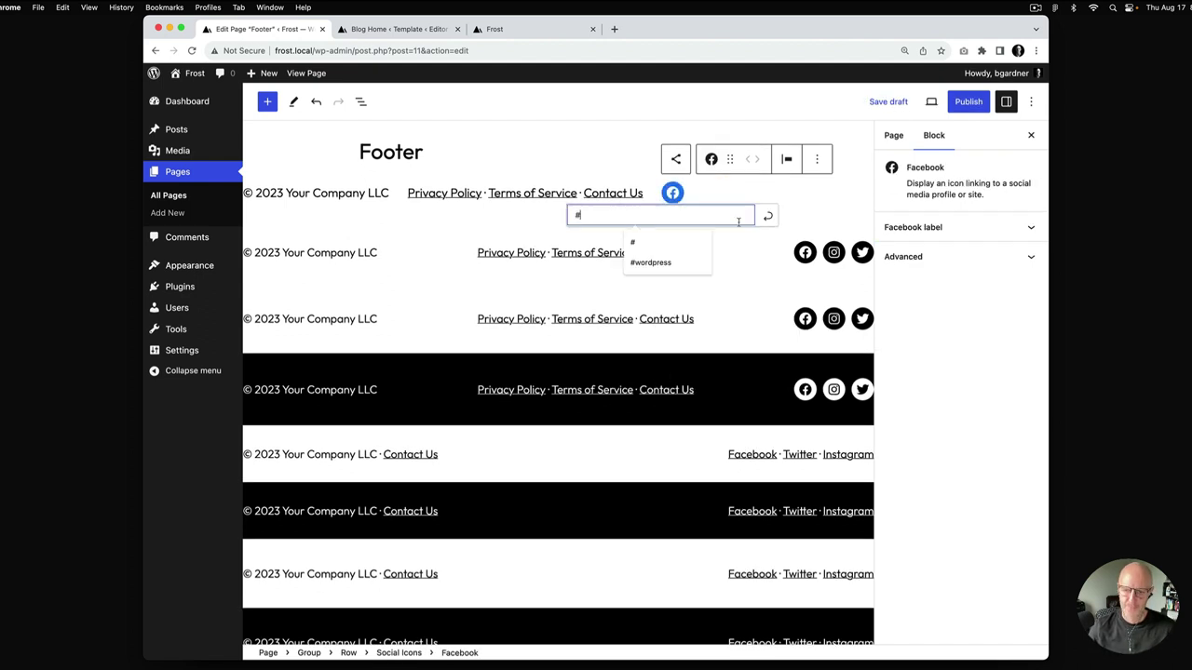
left_click(769, 218)
left_click(720, 196)
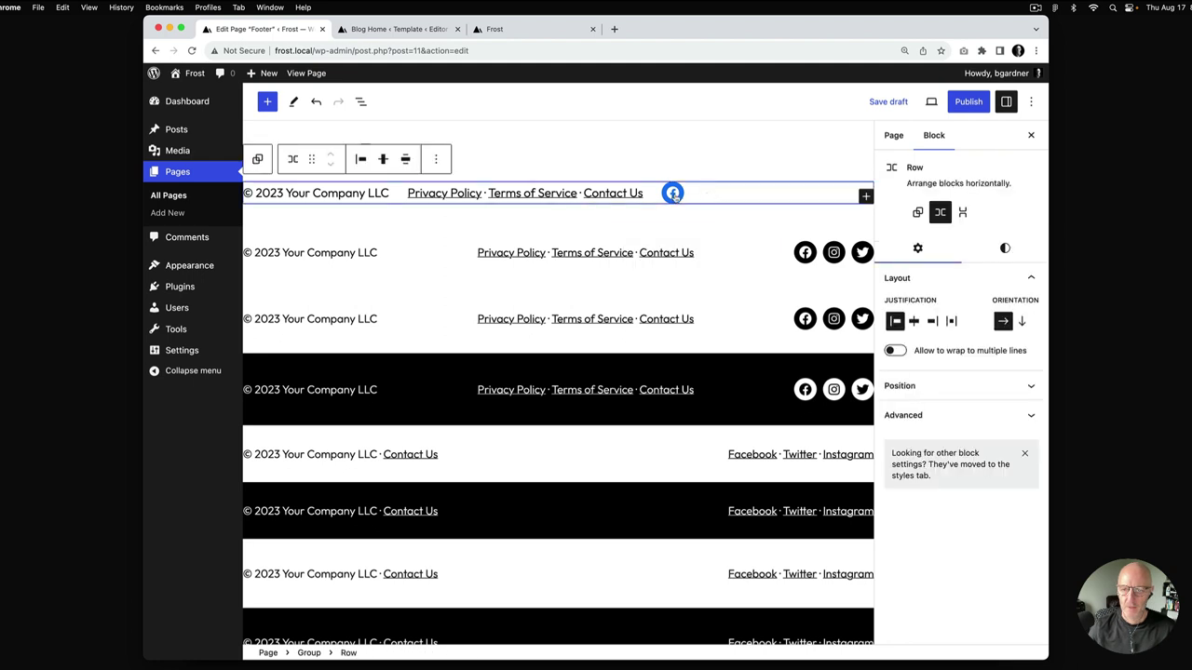
left_click(672, 193)
Step: Add an Instagram icon linked to # beside Facebook
left_click(398, 653)
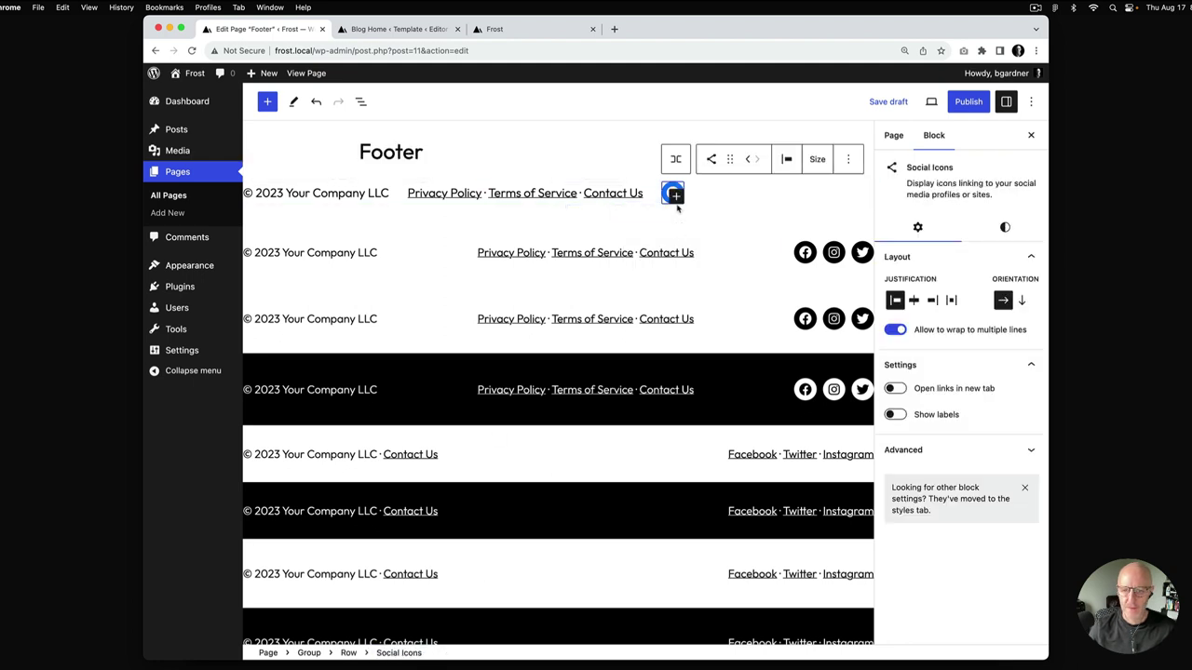
left_click(674, 194)
type("ins")
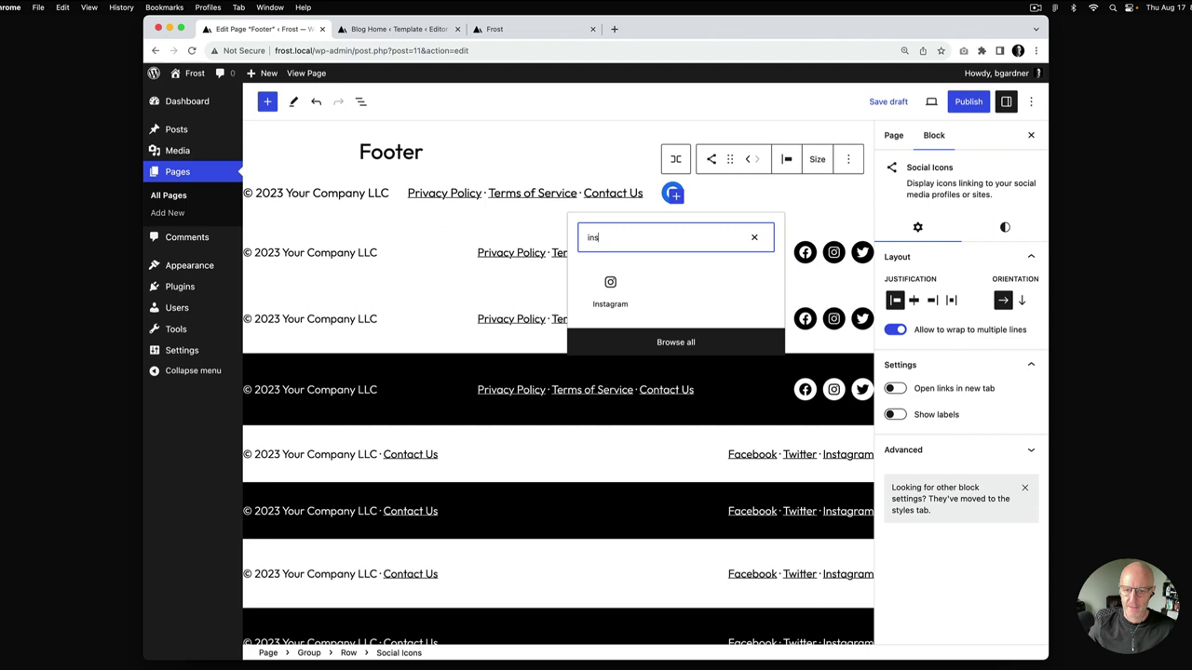
left_click(613, 284)
left_click(703, 194)
type("#")
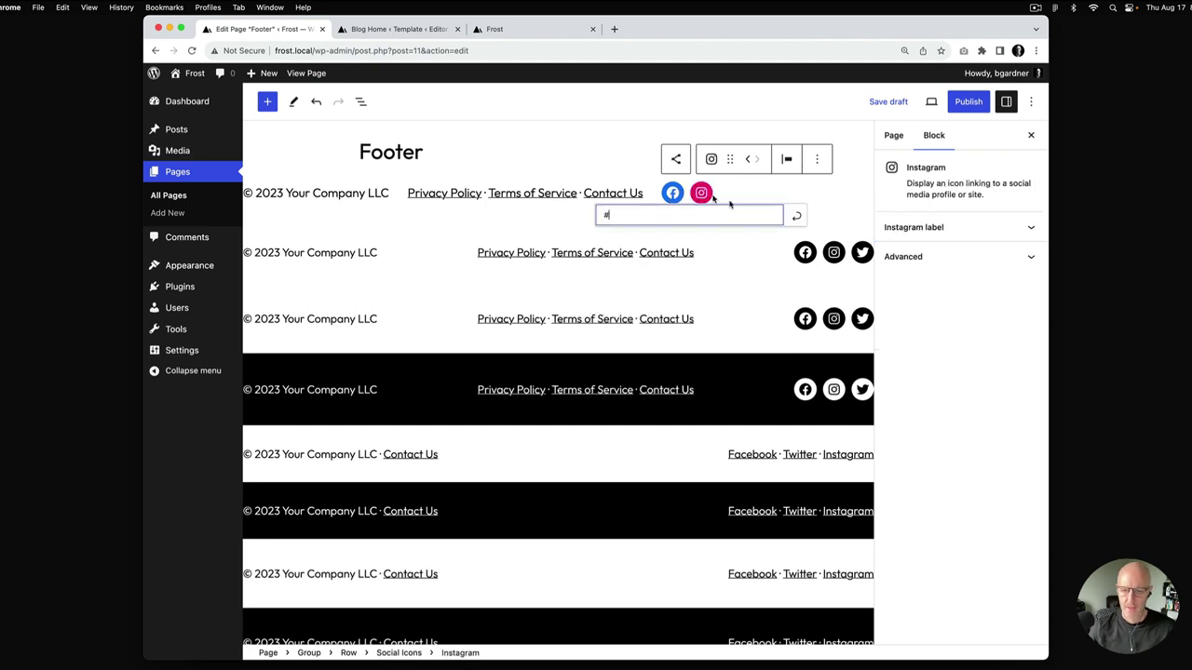
left_click(799, 218)
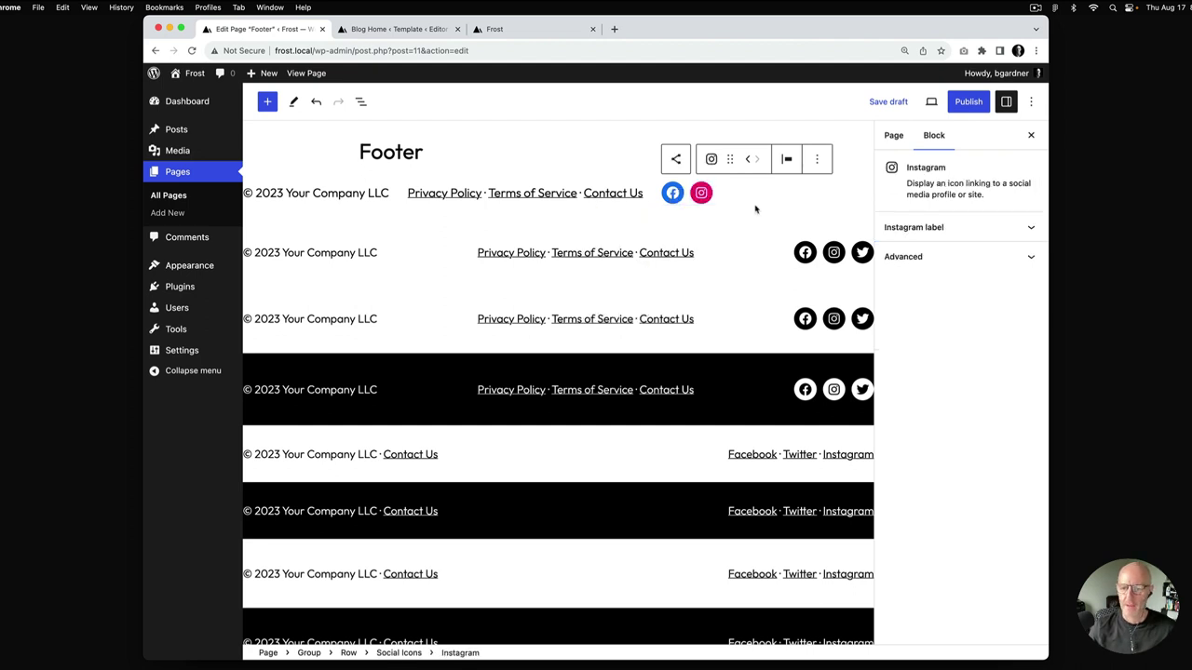
Step: Add a Twitter icon linked to # after Instagram
left_click(405, 654)
left_click(704, 195)
type("tw")
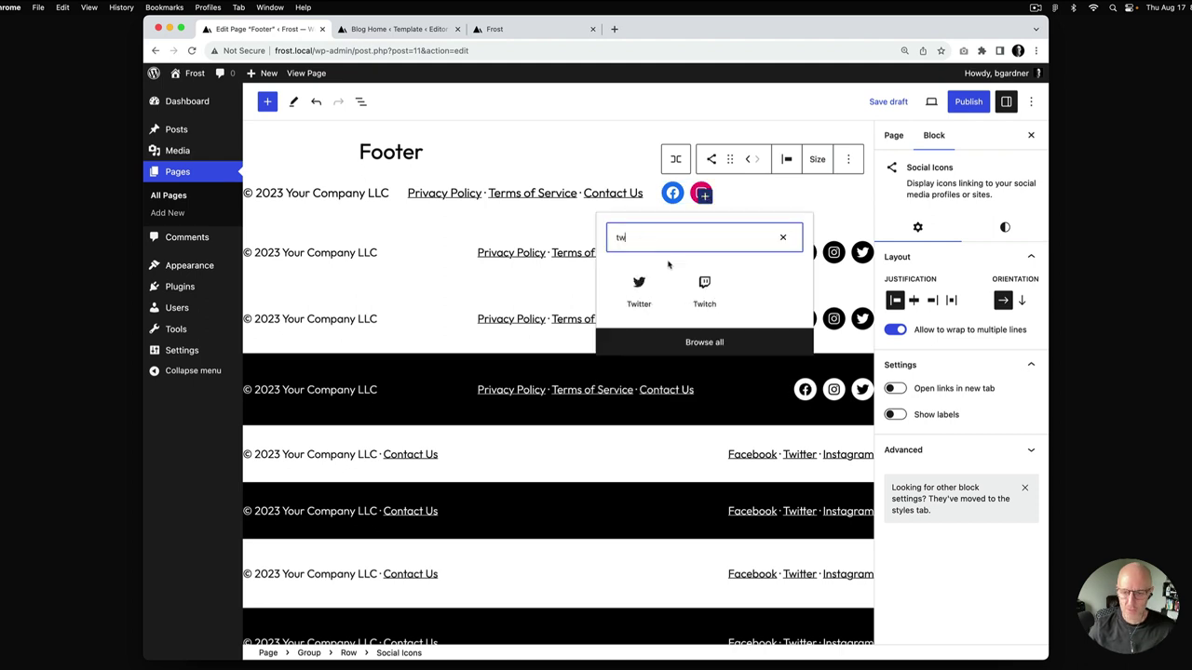
left_click(638, 284)
left_click(731, 194)
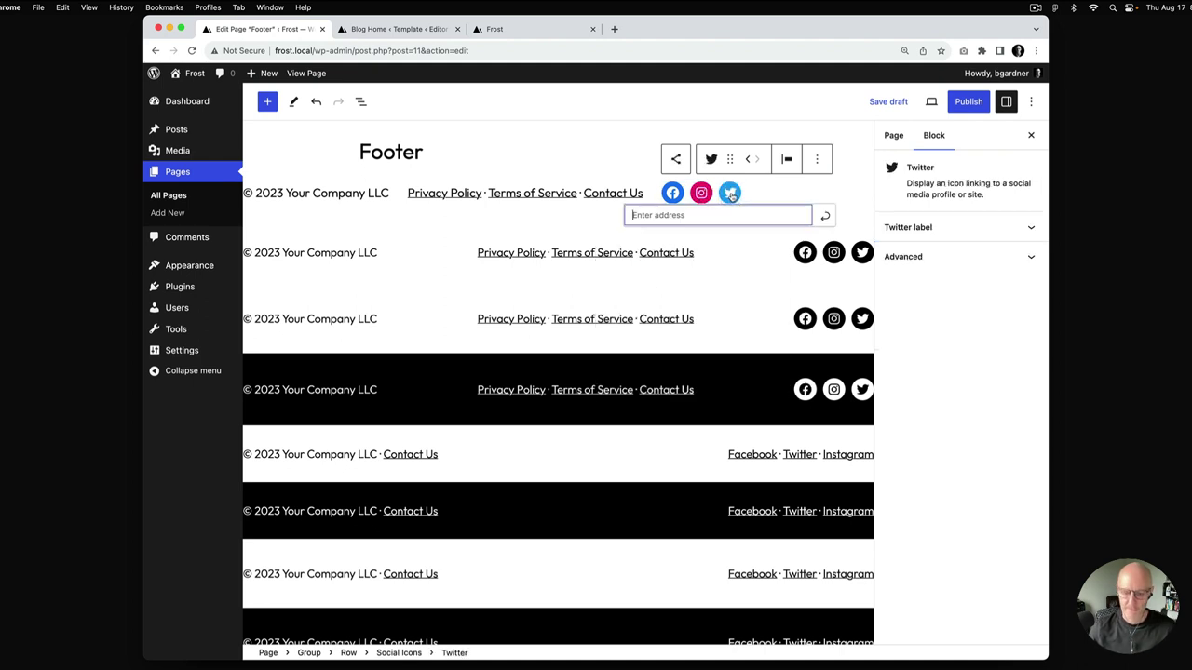
type("#")
key("Return")
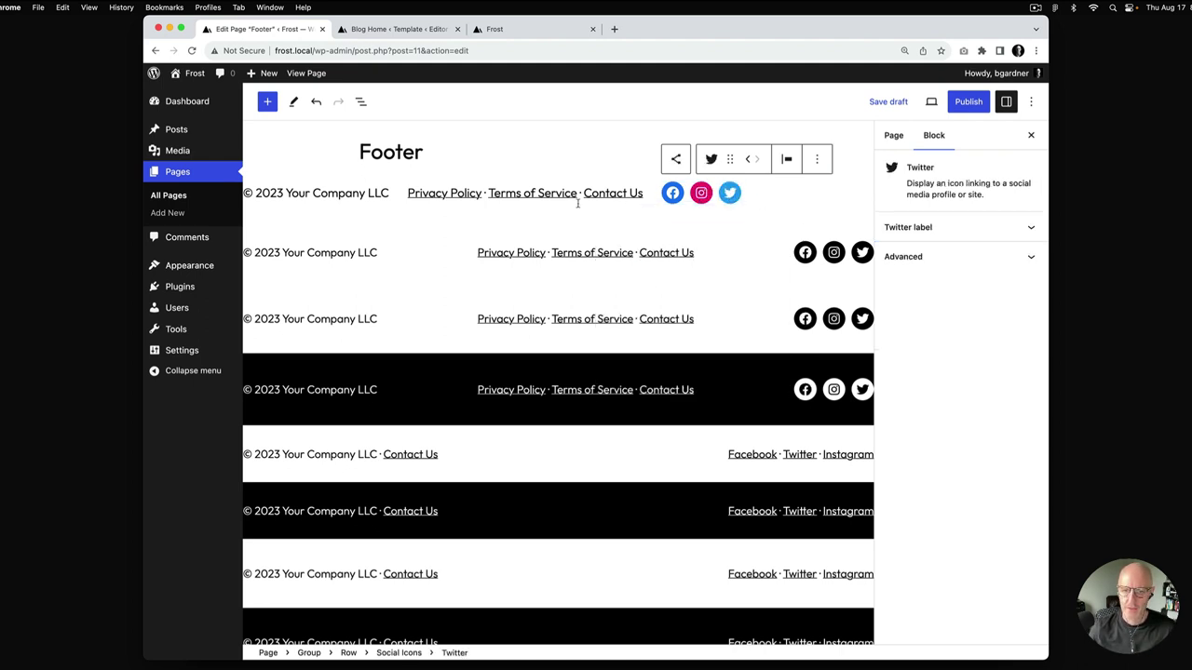
left_click(347, 653)
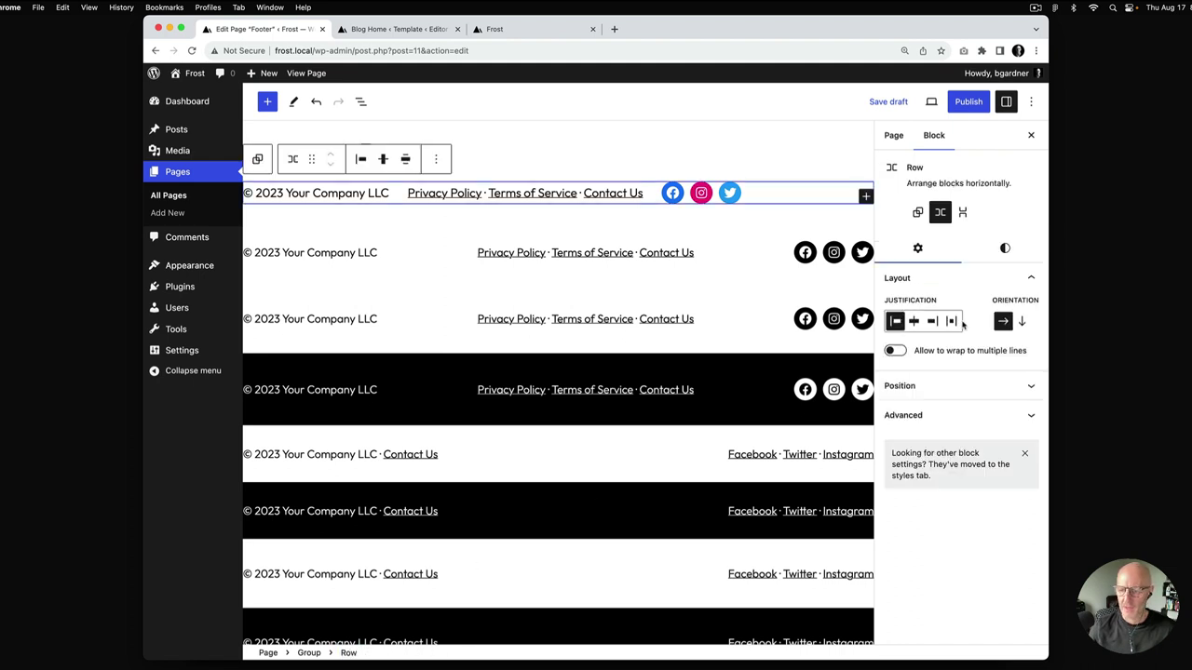
Step: Justify the Row with Space between and give the footer Group black background, white text
left_click(952, 323)
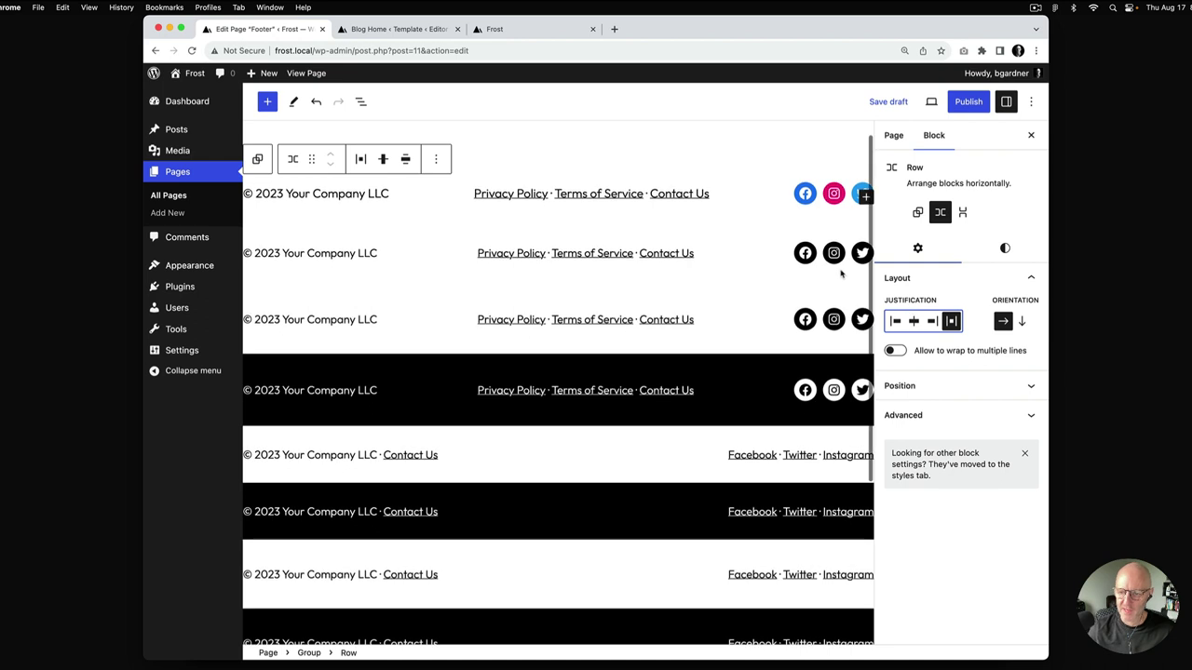
left_click(804, 194)
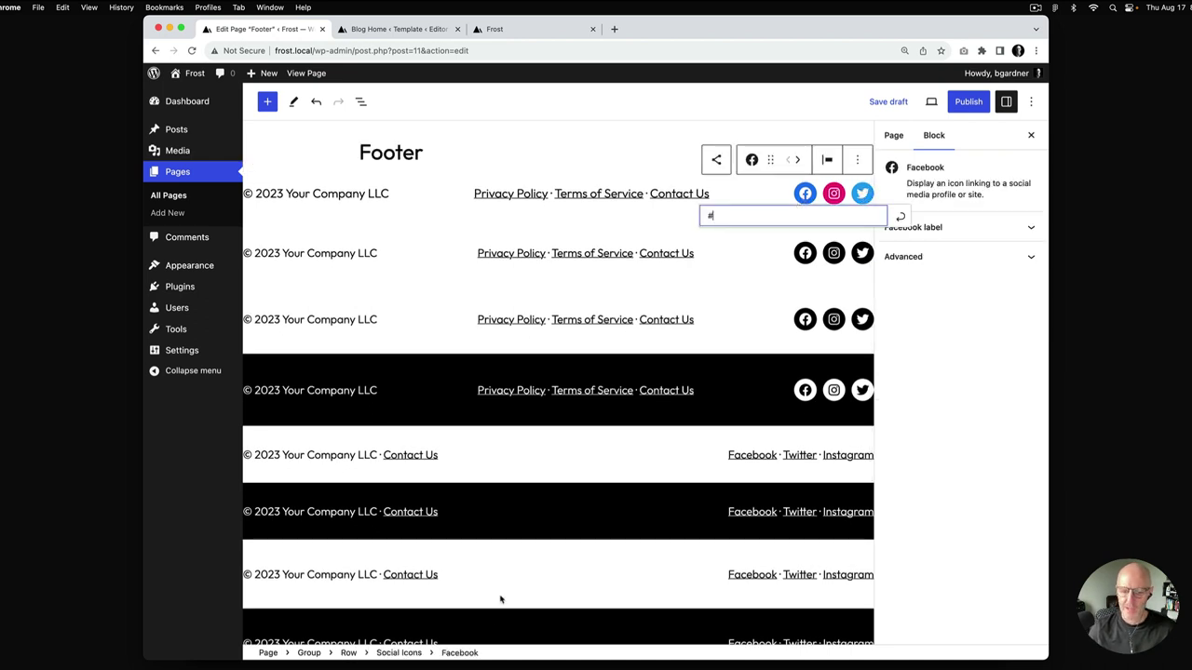
left_click(309, 654)
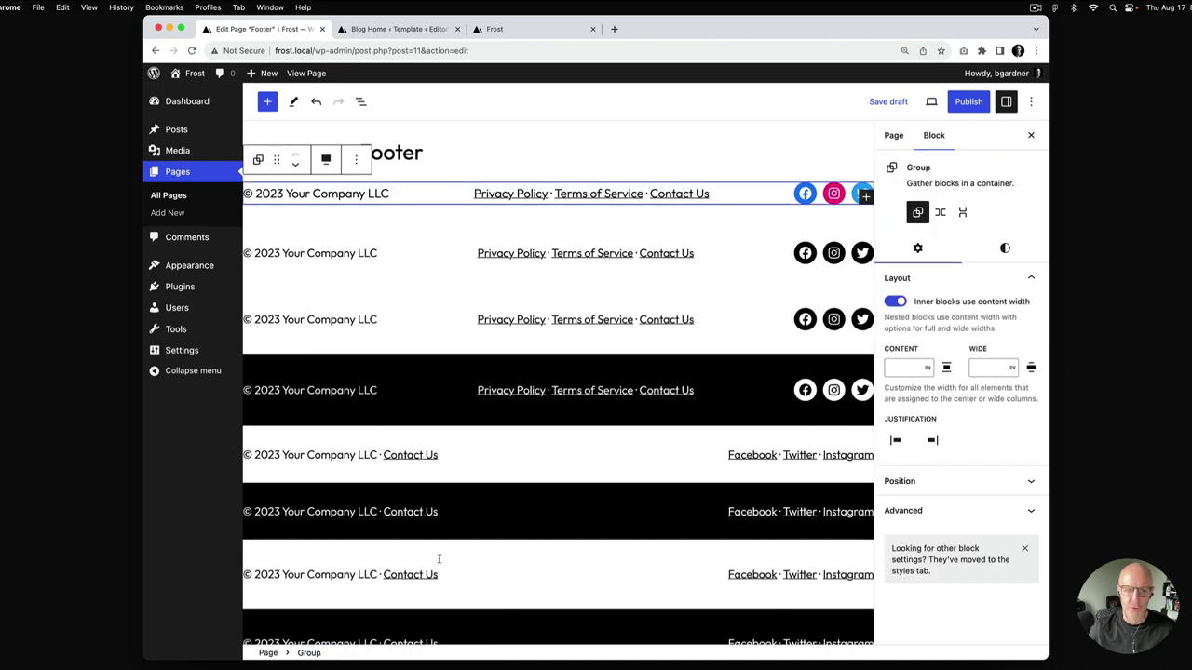
left_click(1005, 249)
left_click(932, 423)
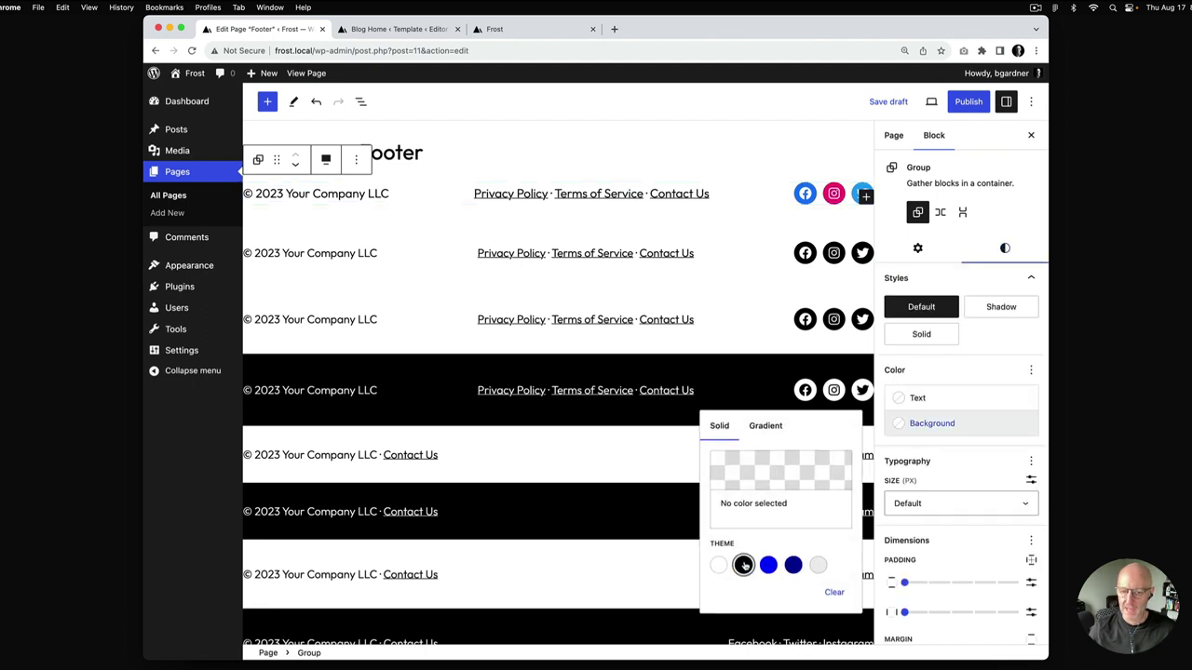
left_click(743, 566)
left_click(923, 398)
left_click(918, 398)
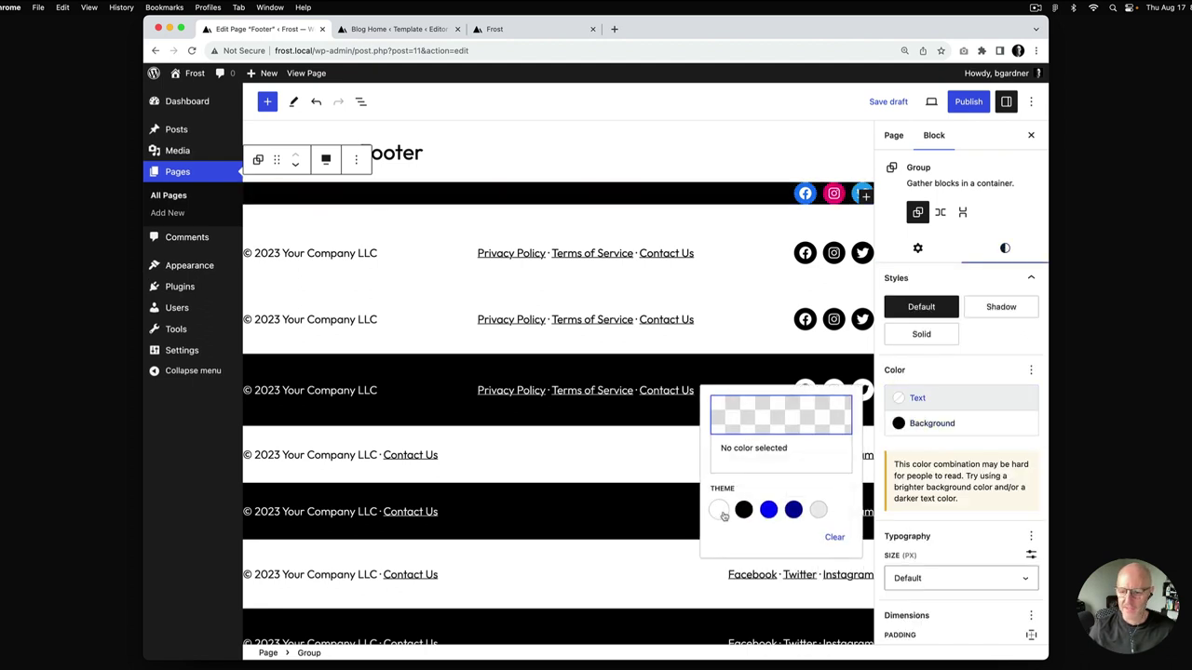
left_click(721, 513)
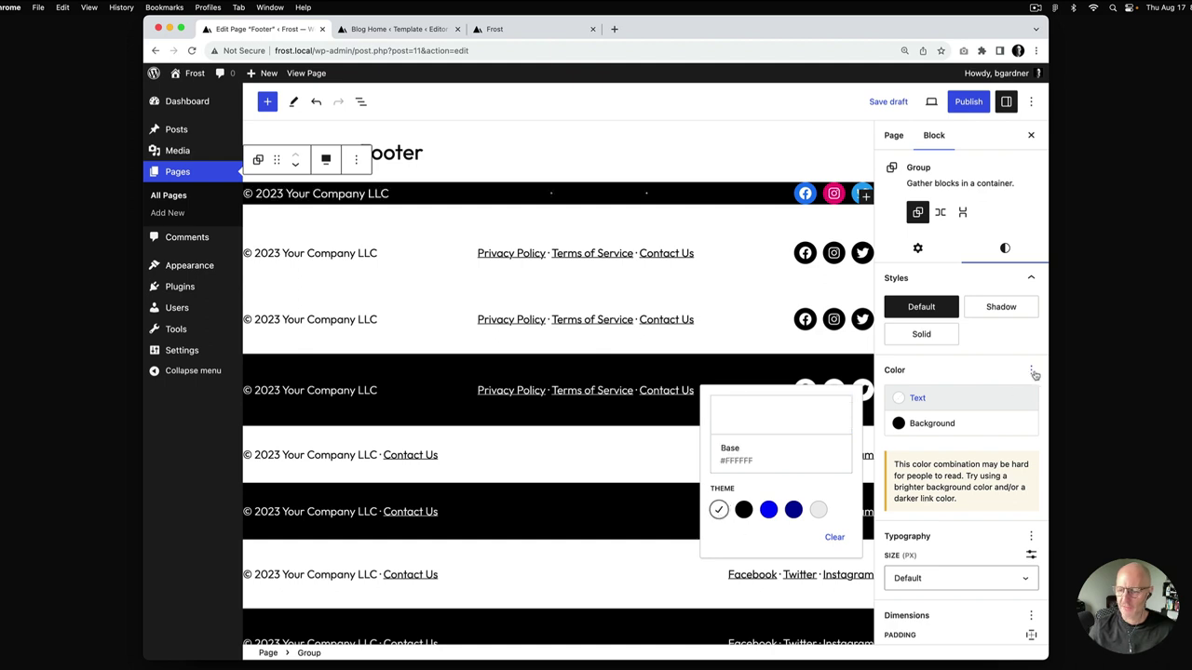
Step: Make the footer links white, text size Small, and padding 30px
left_click(1031, 371)
left_click(909, 497)
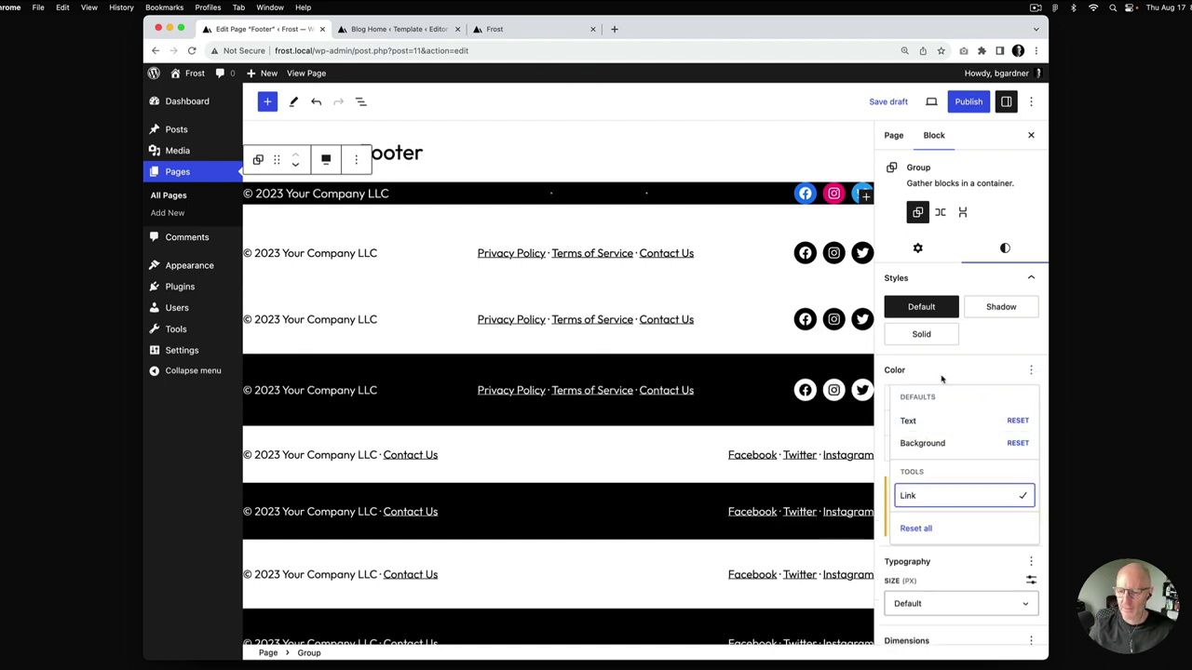
left_click(946, 370)
left_click(923, 449)
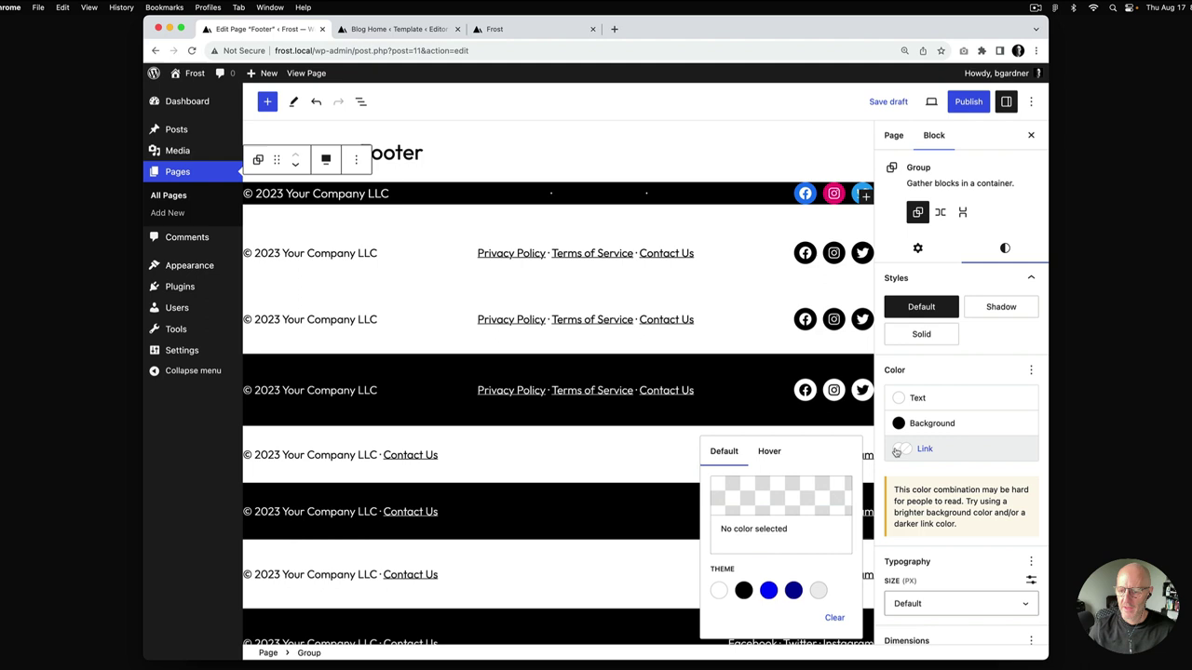
left_click(718, 593)
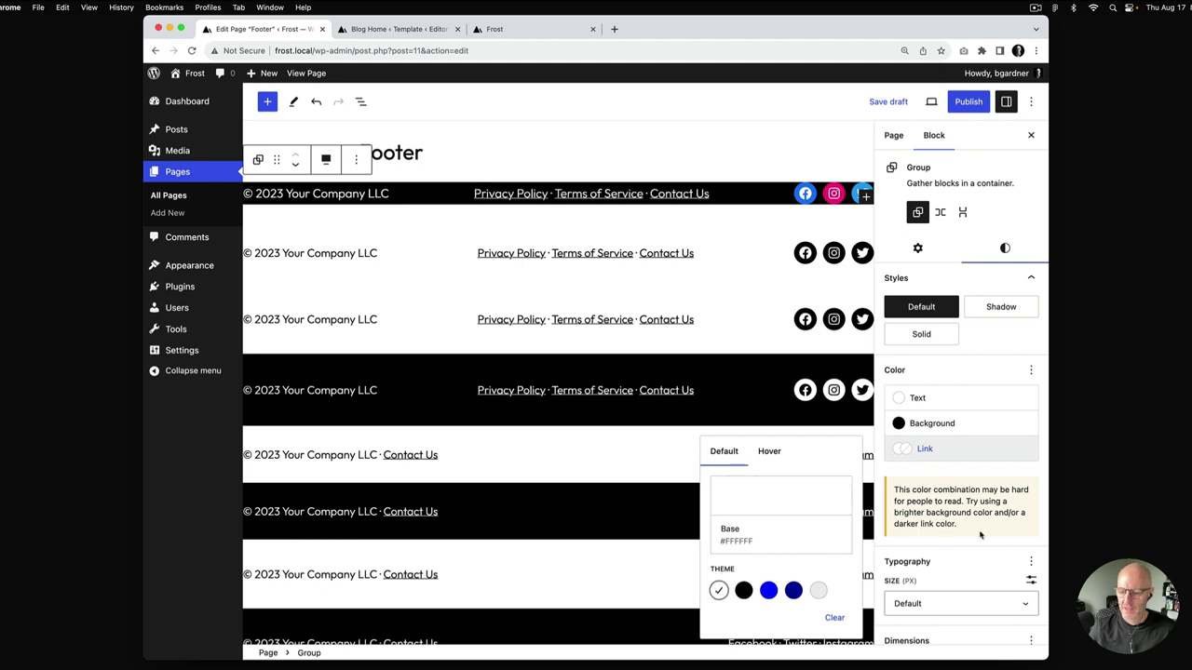
scroll(976, 537, "down", 3)
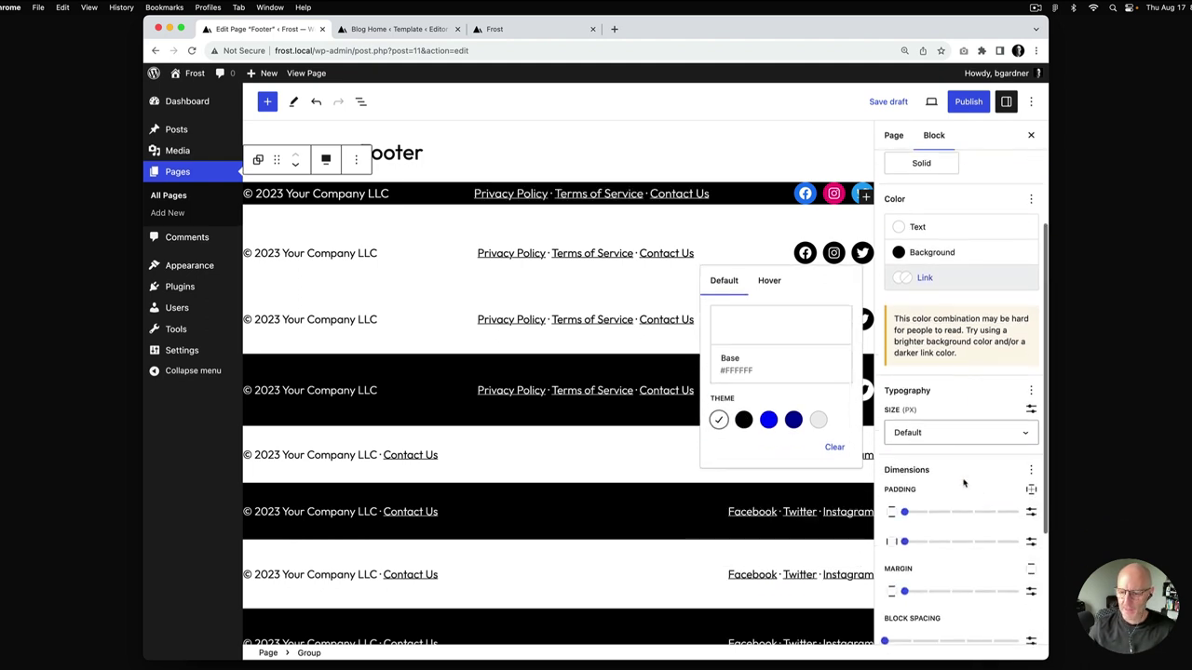
left_click(964, 434)
left_click(959, 472)
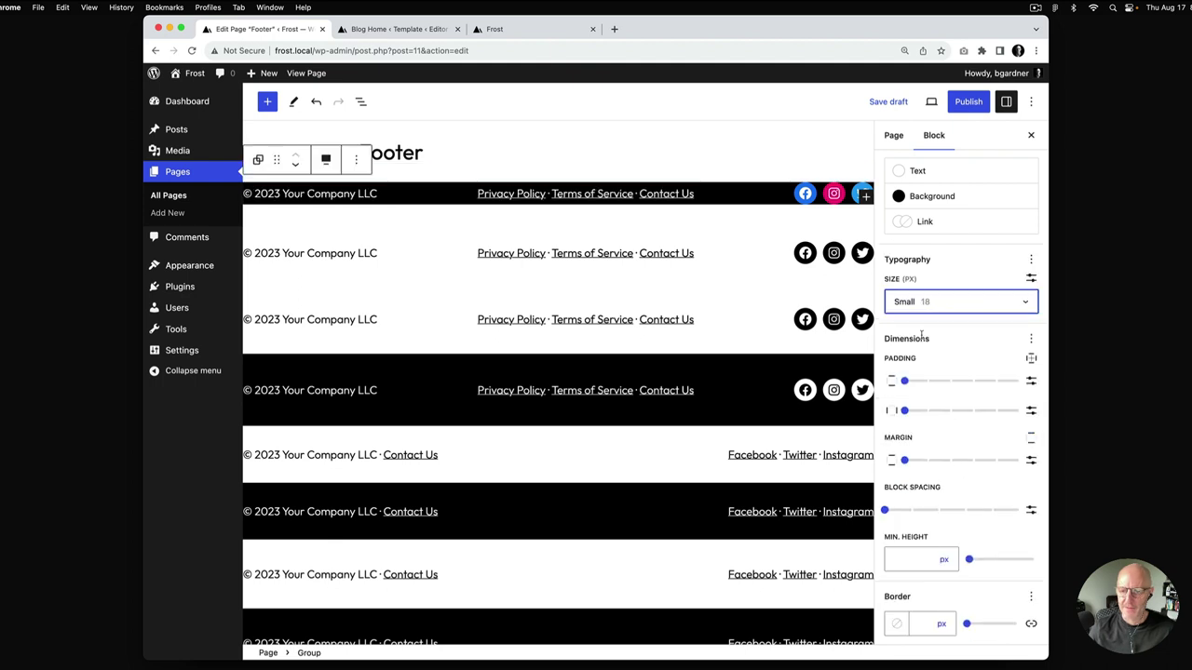
left_click(1030, 381)
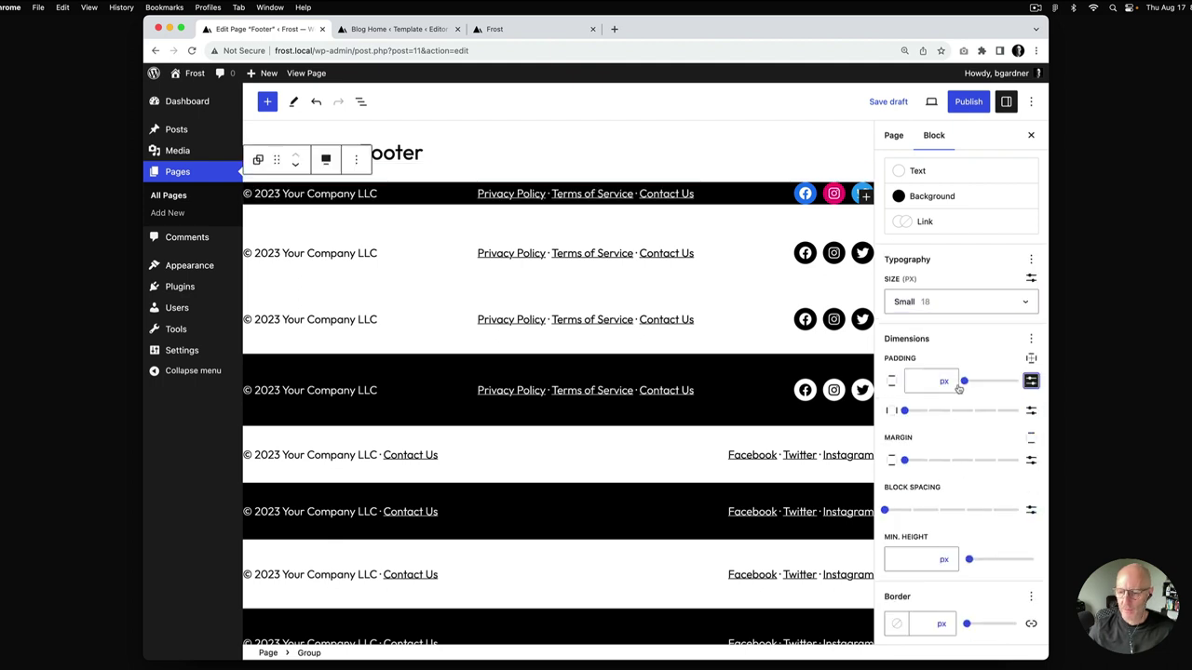
type("30")
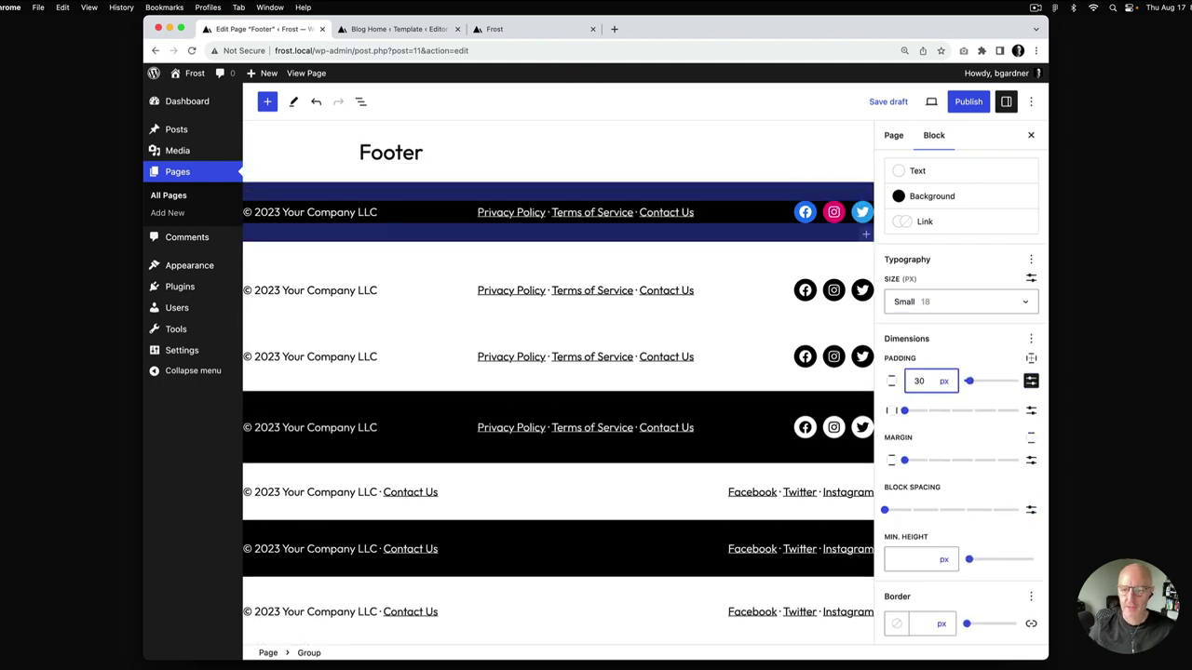
left_click(807, 215)
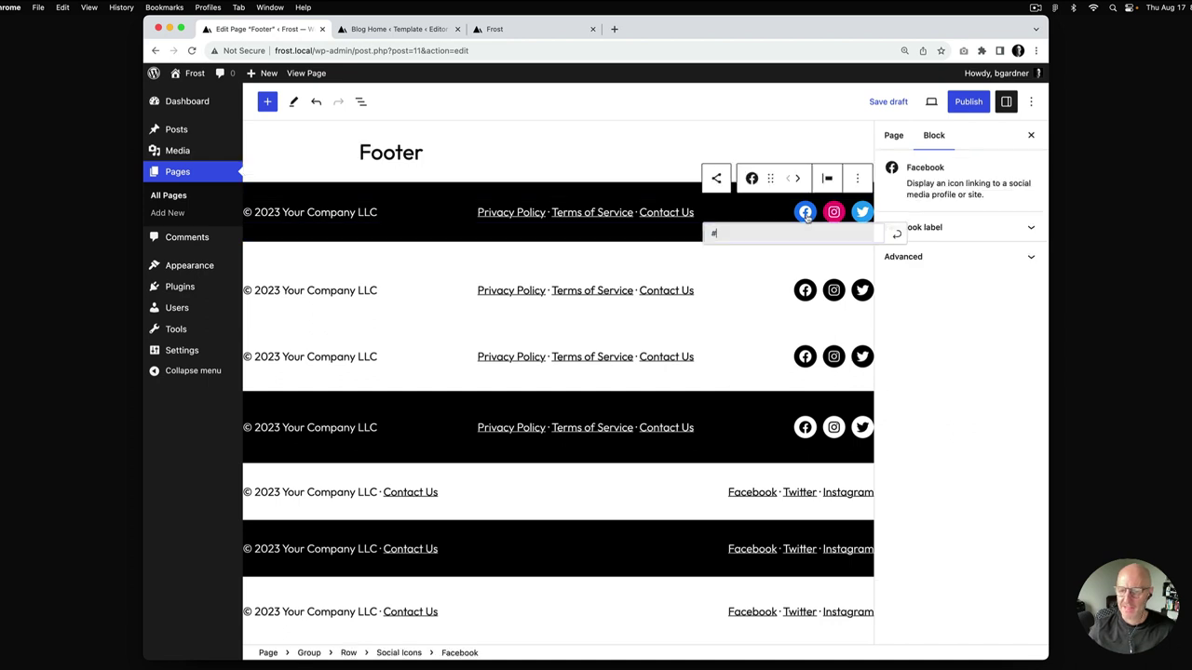
Step: Set the Social Icons' icon background to Base white and icon colour to Contrast black
left_click(399, 653)
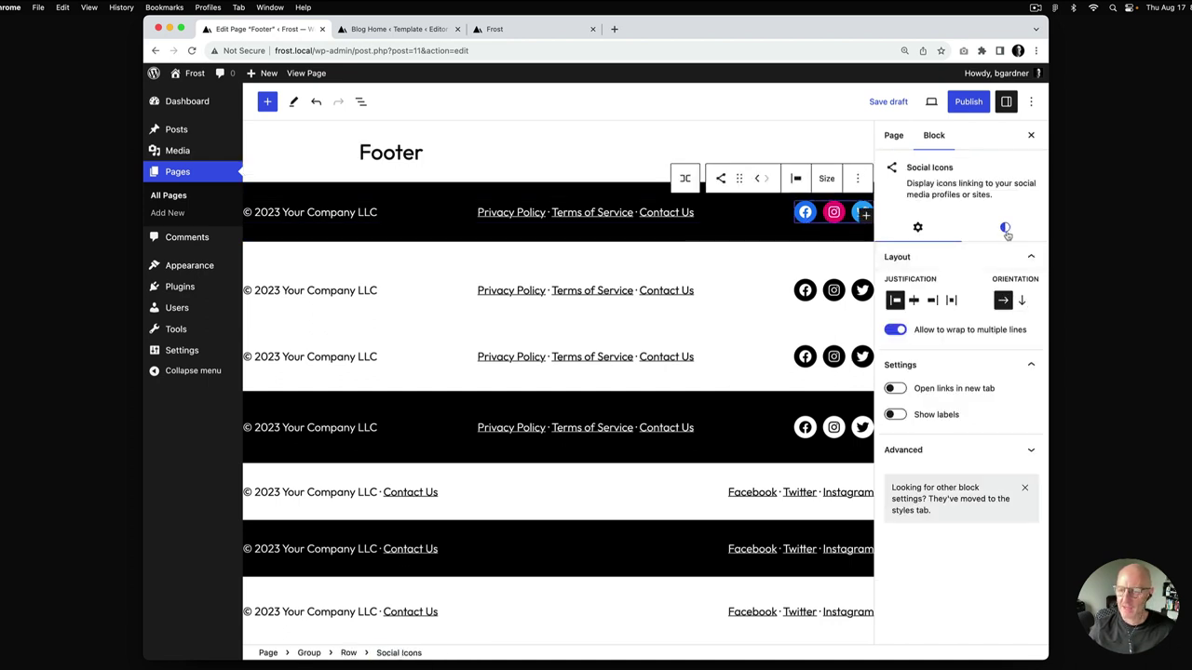
left_click(1006, 230)
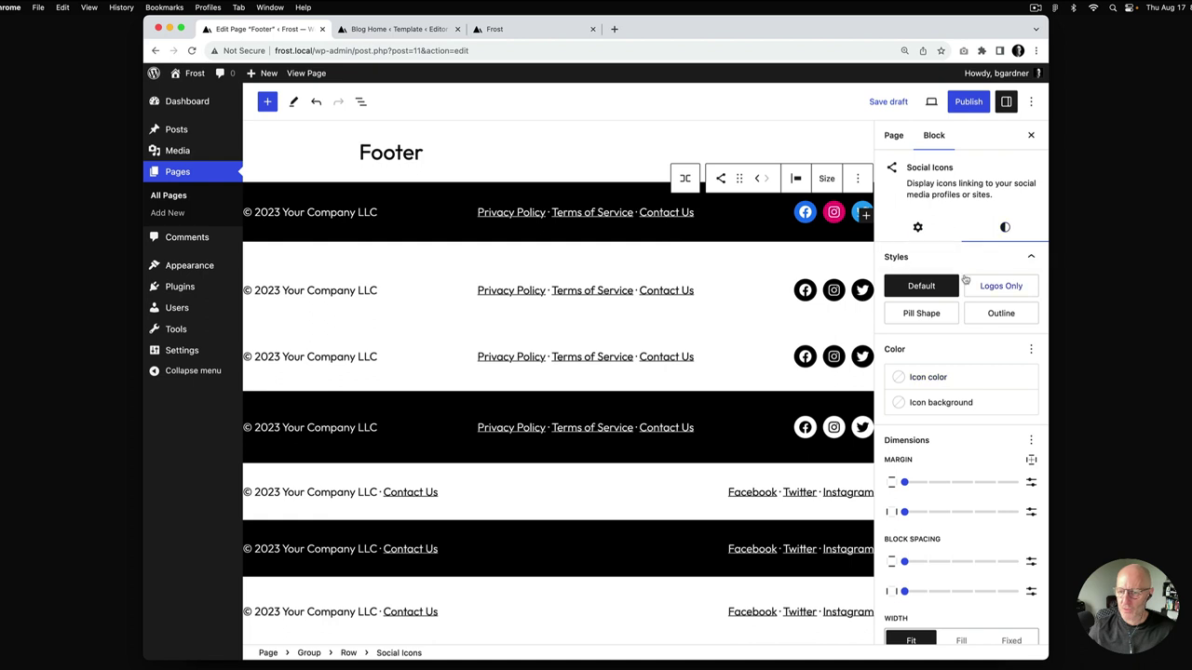
left_click(934, 404)
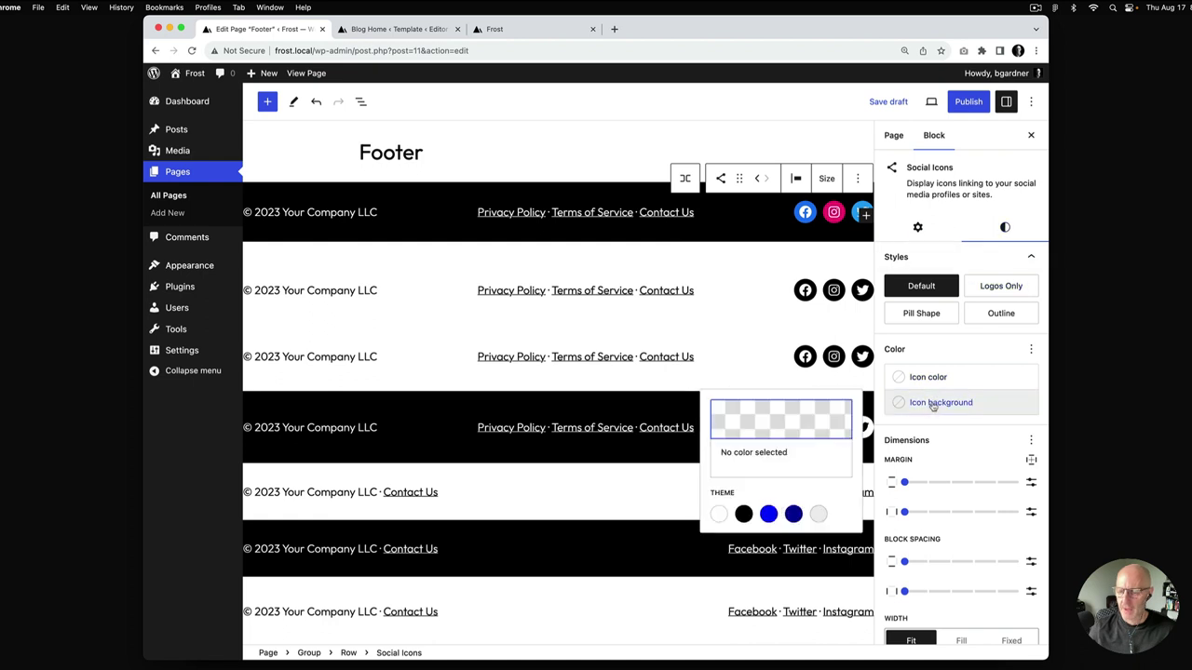
left_click(718, 514)
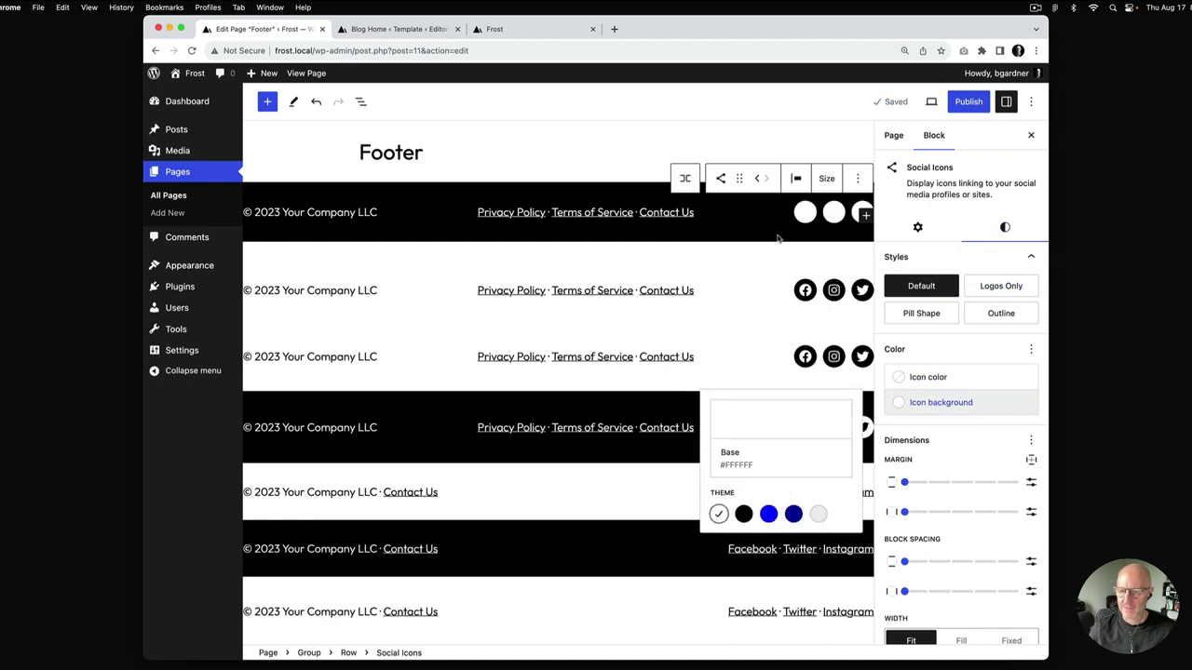
left_click(934, 378)
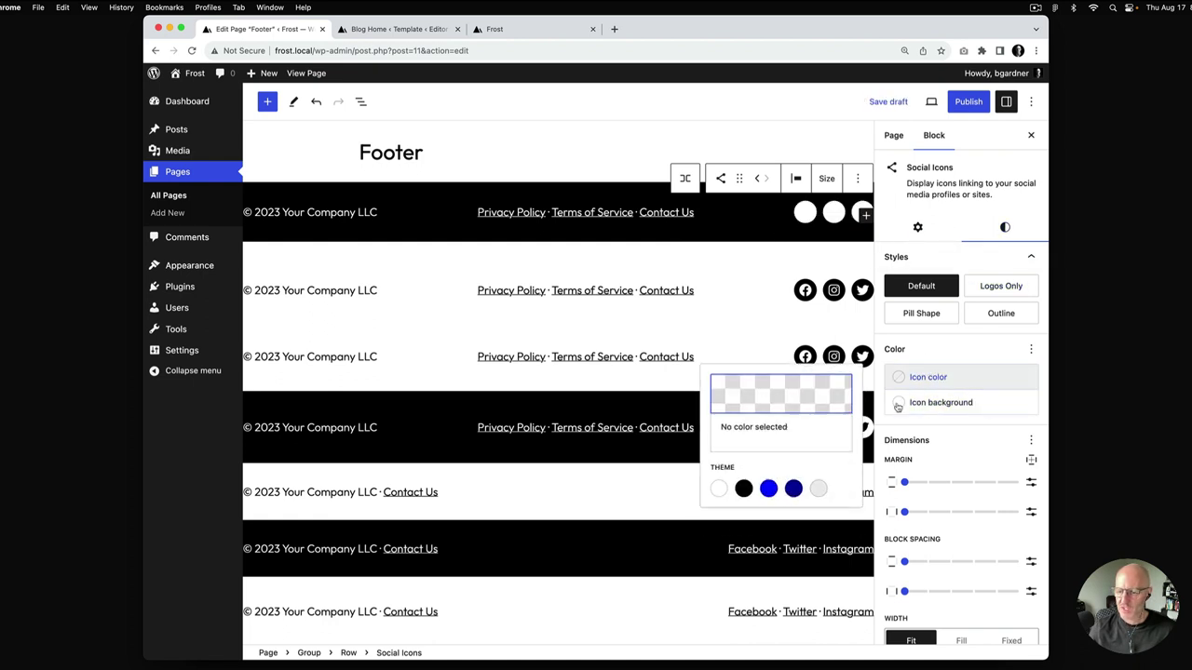
left_click(743, 488)
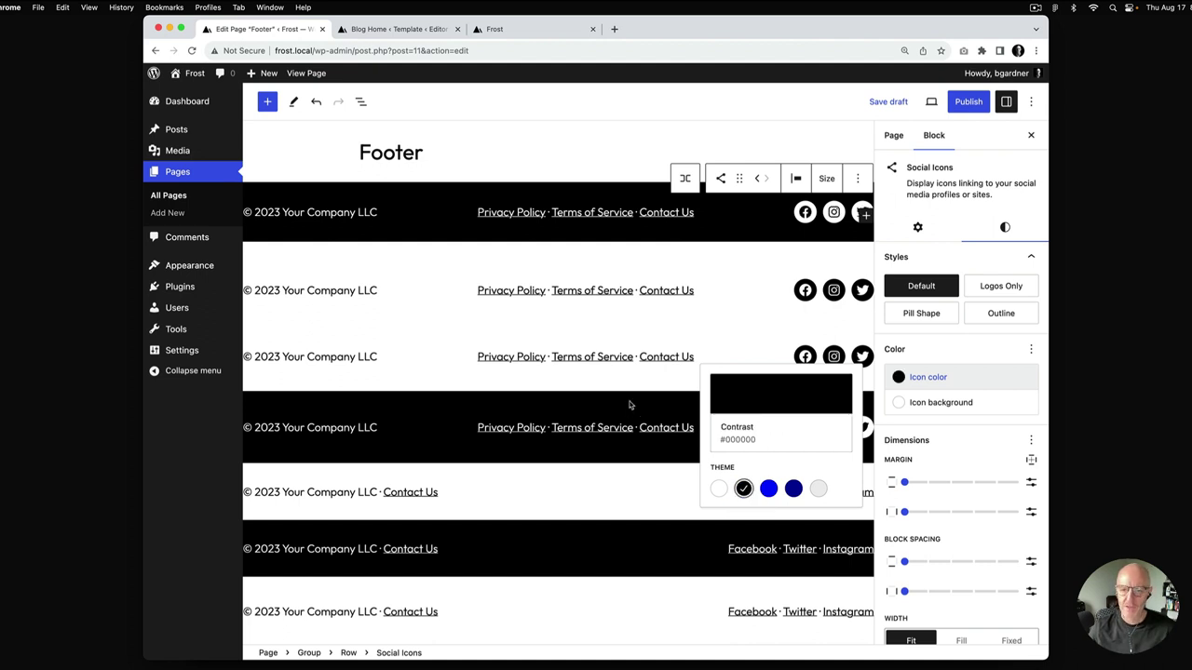
left_click(587, 145)
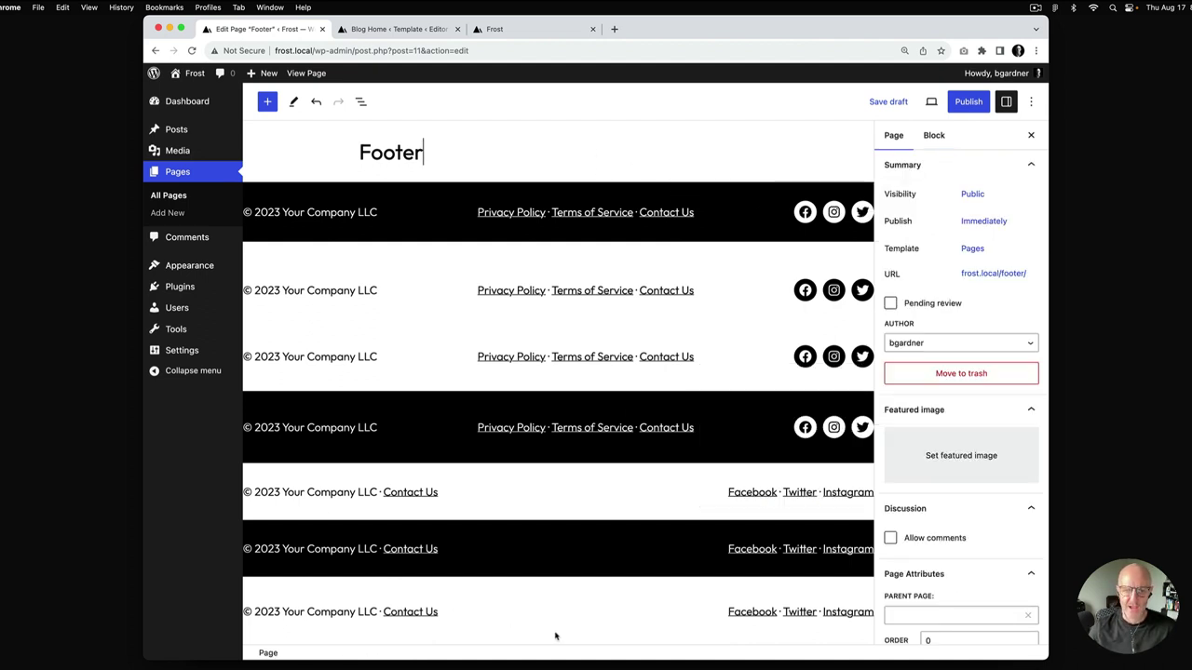
scroll(553, 540, "down", 2)
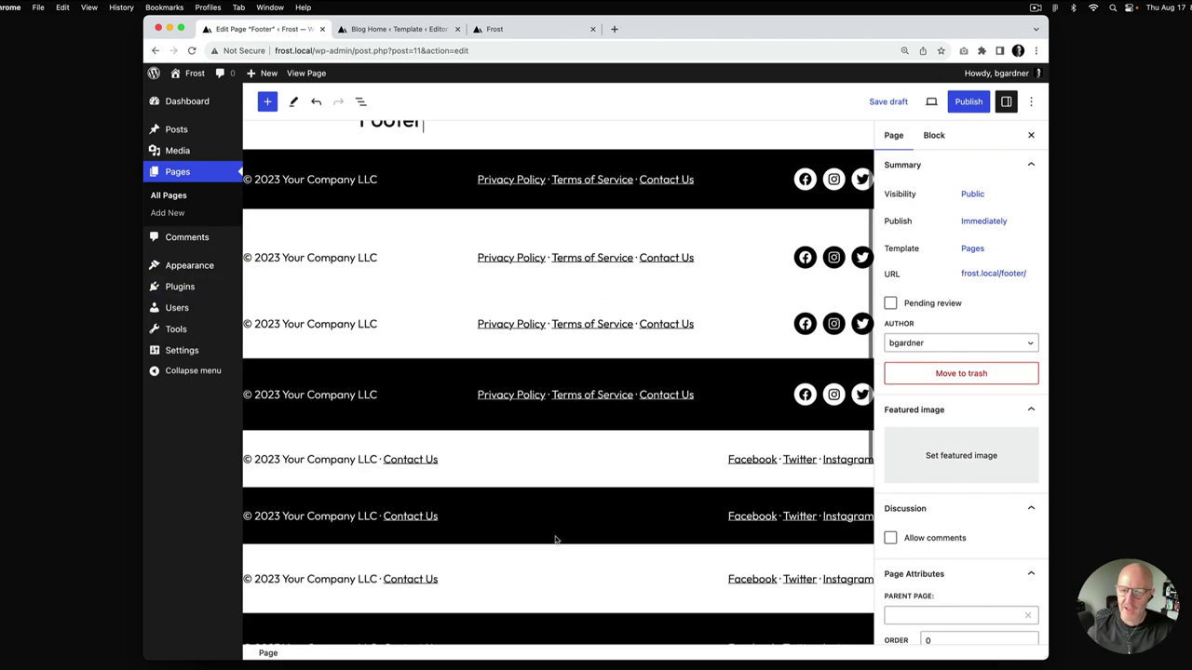
scroll(555, 541, "up", 3)
scroll(555, 540, "up", 1)
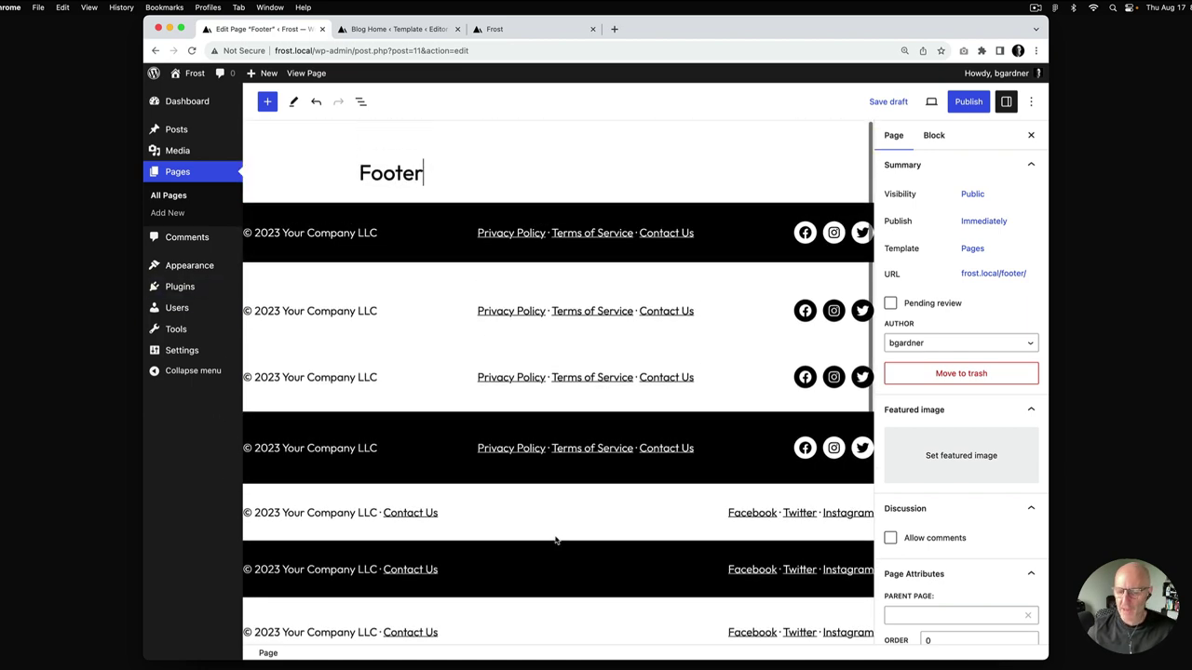
left_click(413, 34)
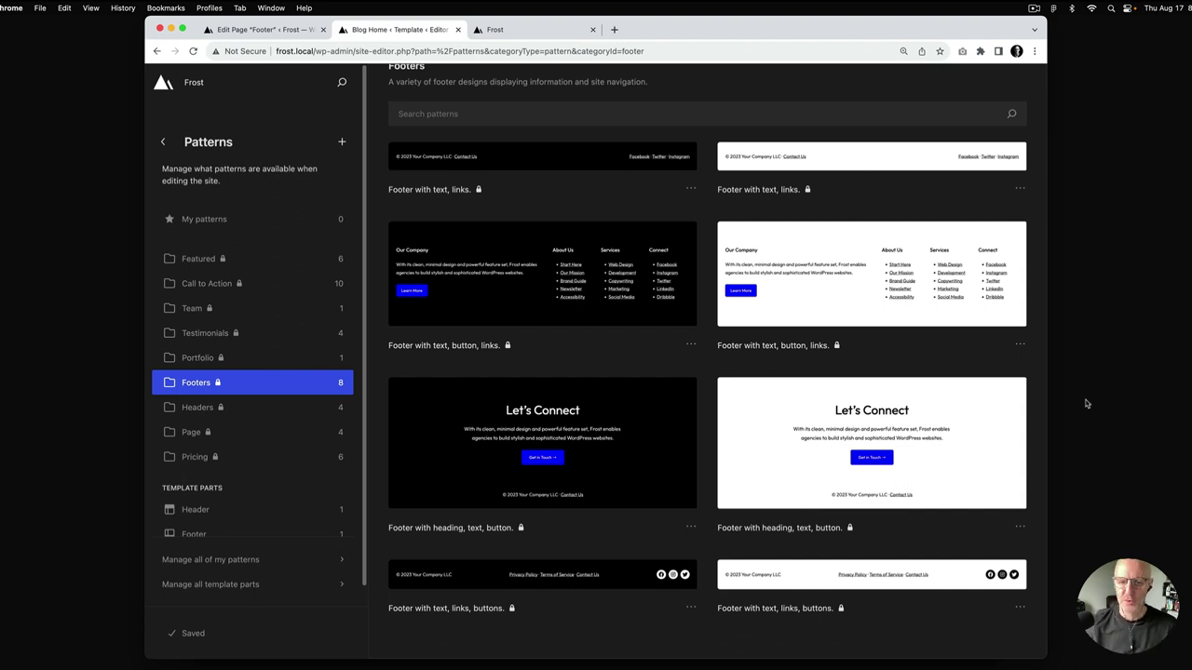
left_click(286, 34)
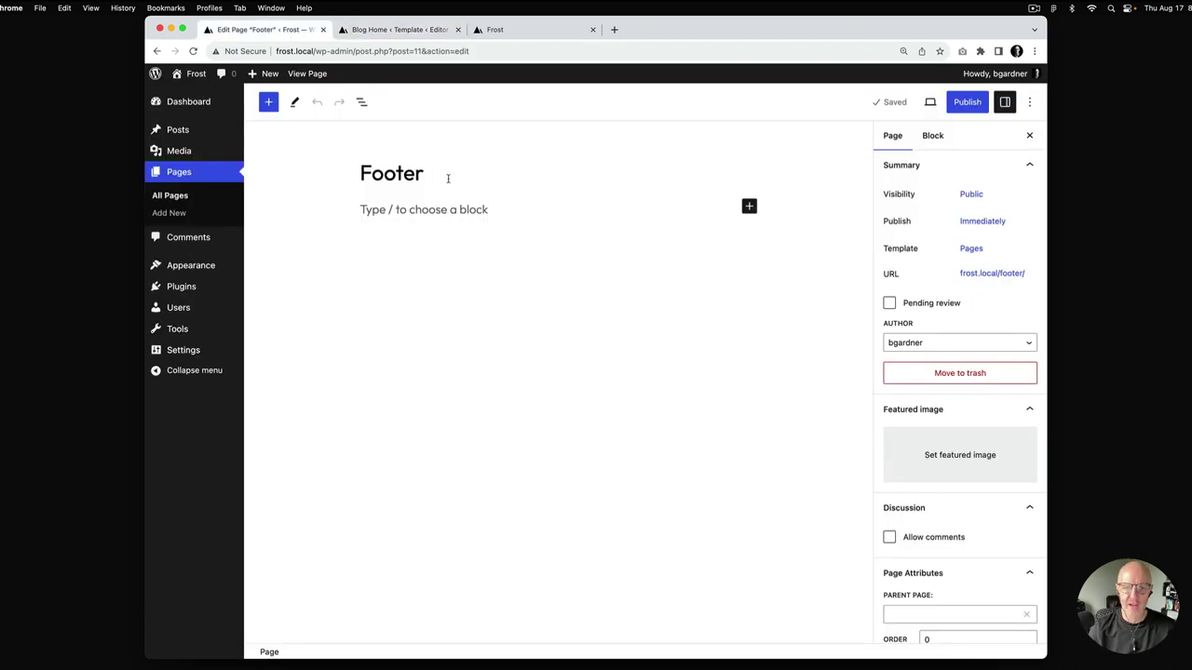
Step: Insert the white and the black Let's Connect footer patterns from the Footers category
left_click(268, 102)
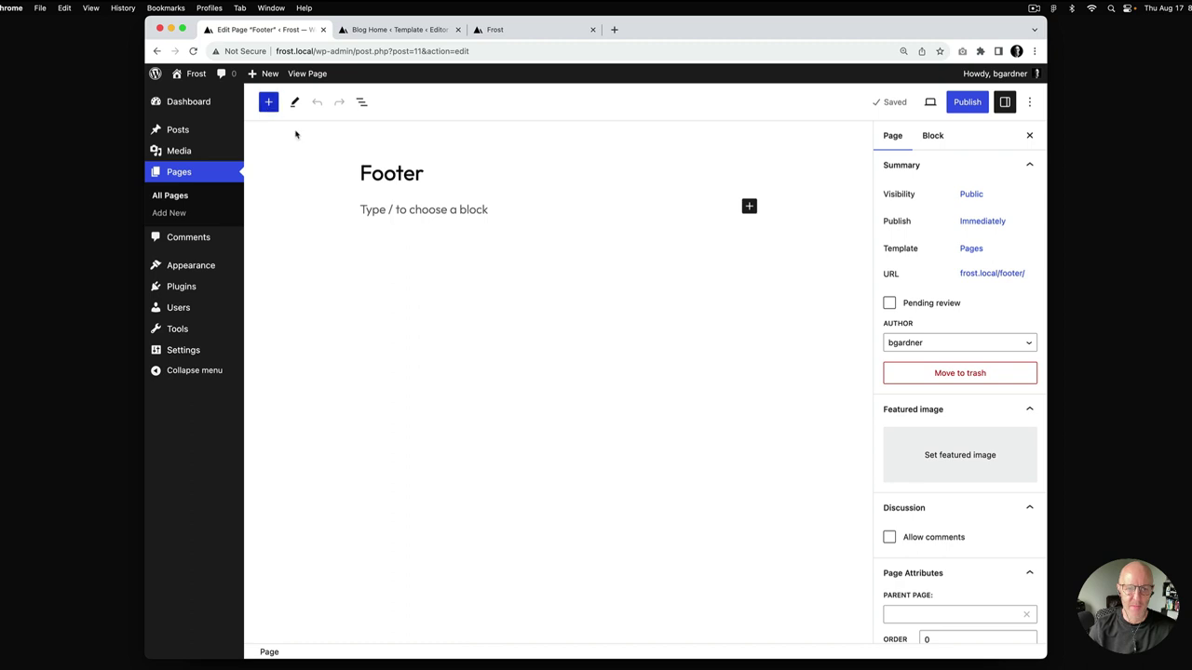
left_click(334, 176)
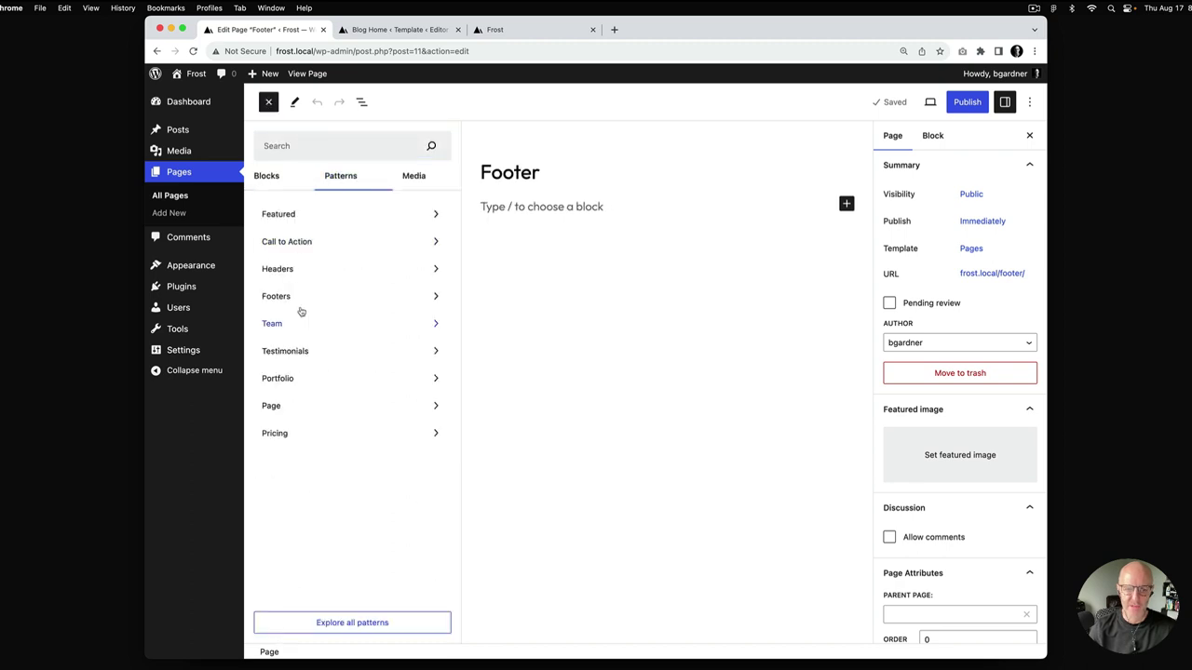
left_click(300, 300)
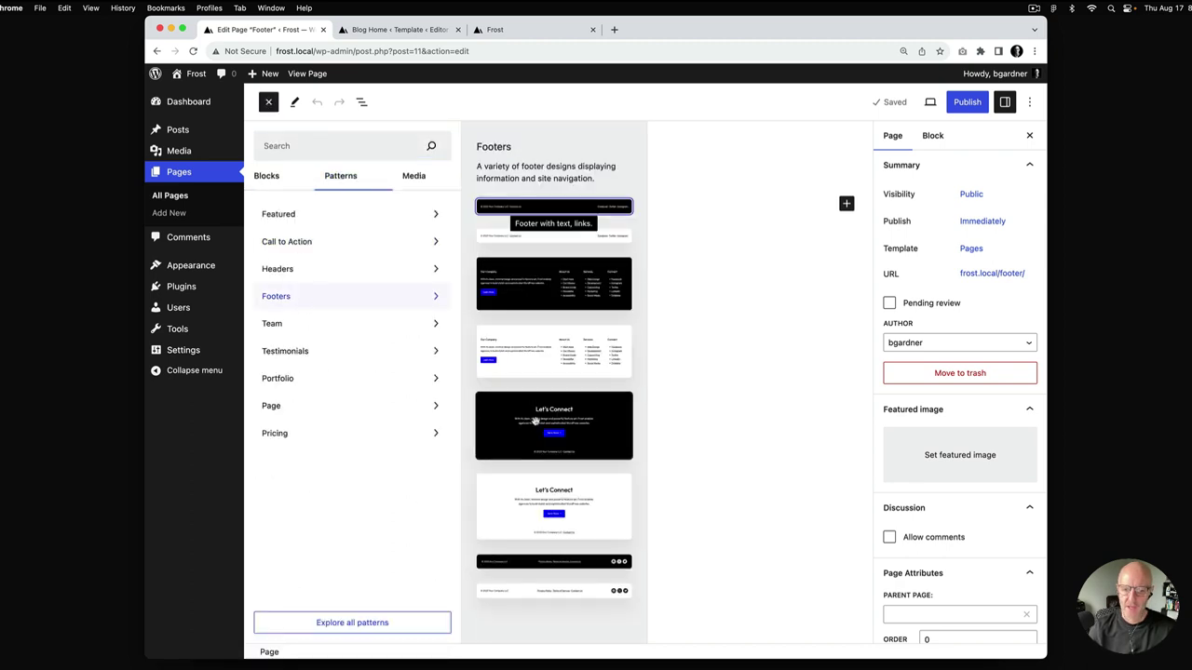
left_click(531, 496)
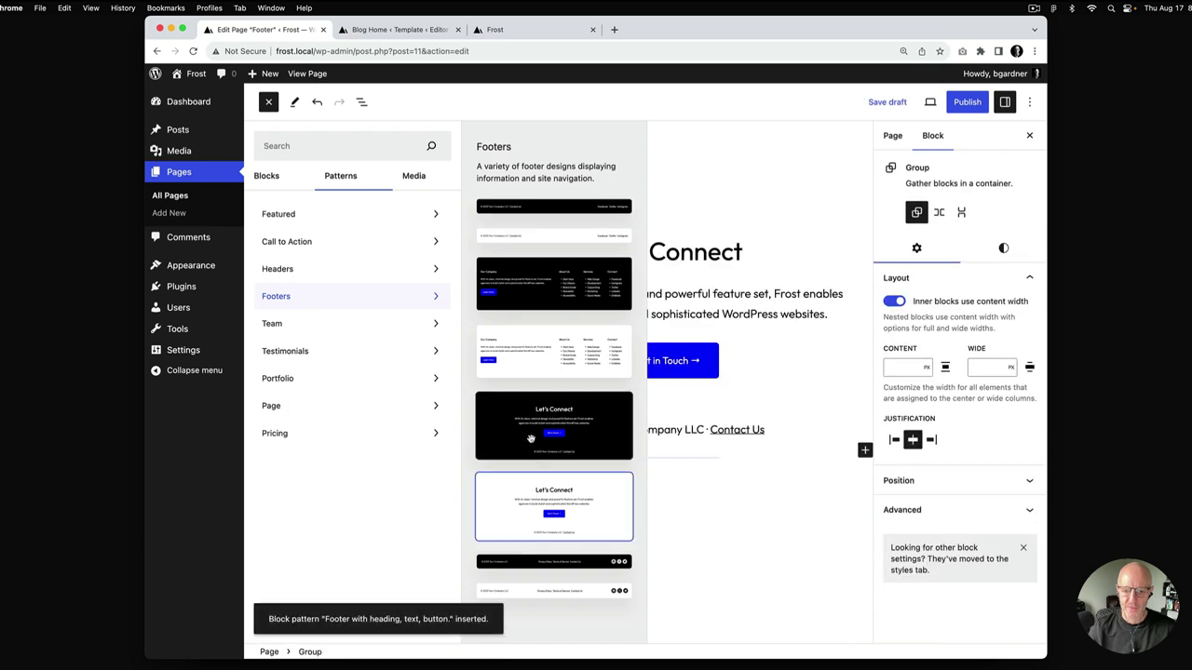
left_click(530, 435)
left_click(739, 237)
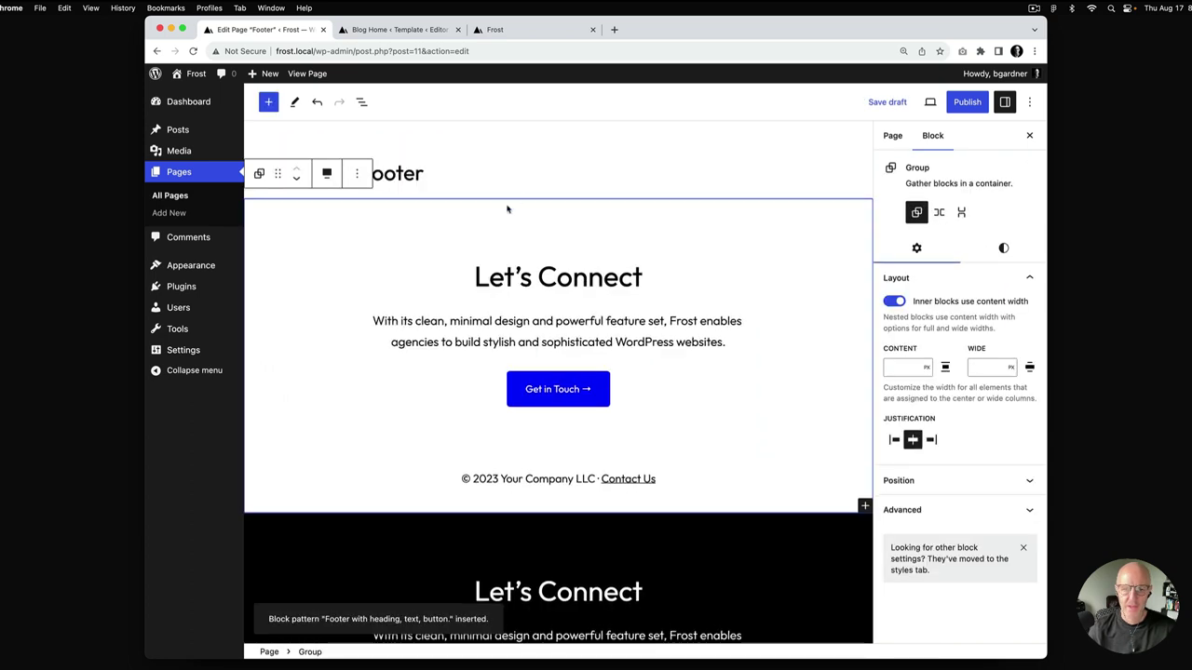
left_click(497, 173)
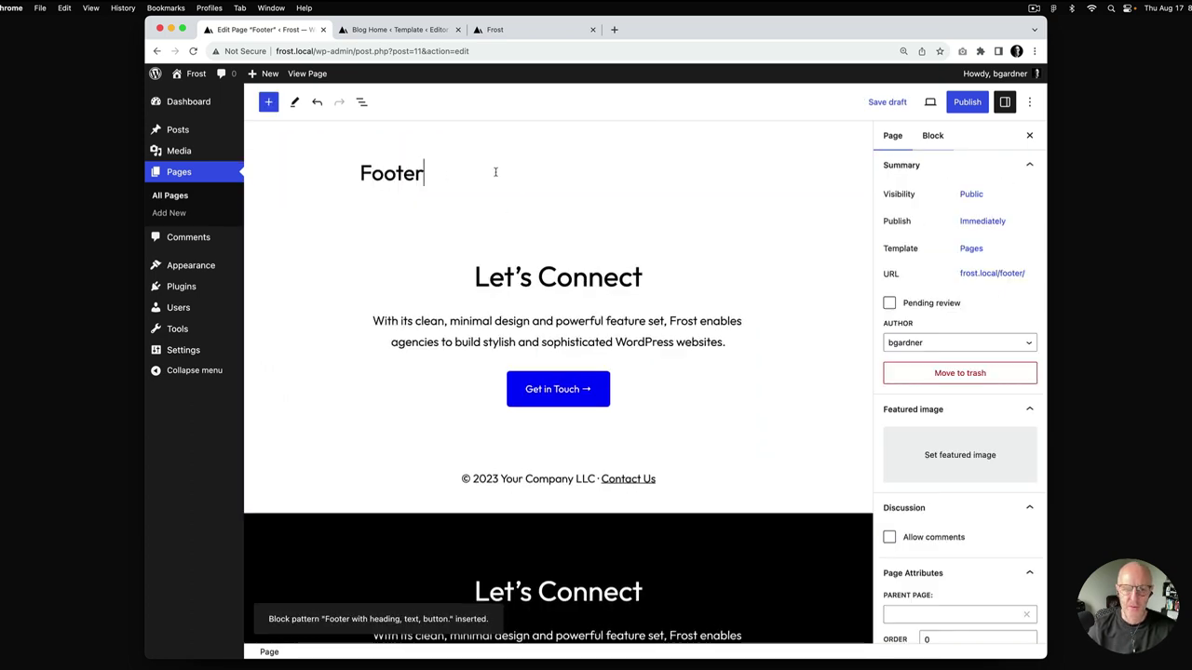
Step: In List View, move the white footer group down below the black one
left_click(361, 102)
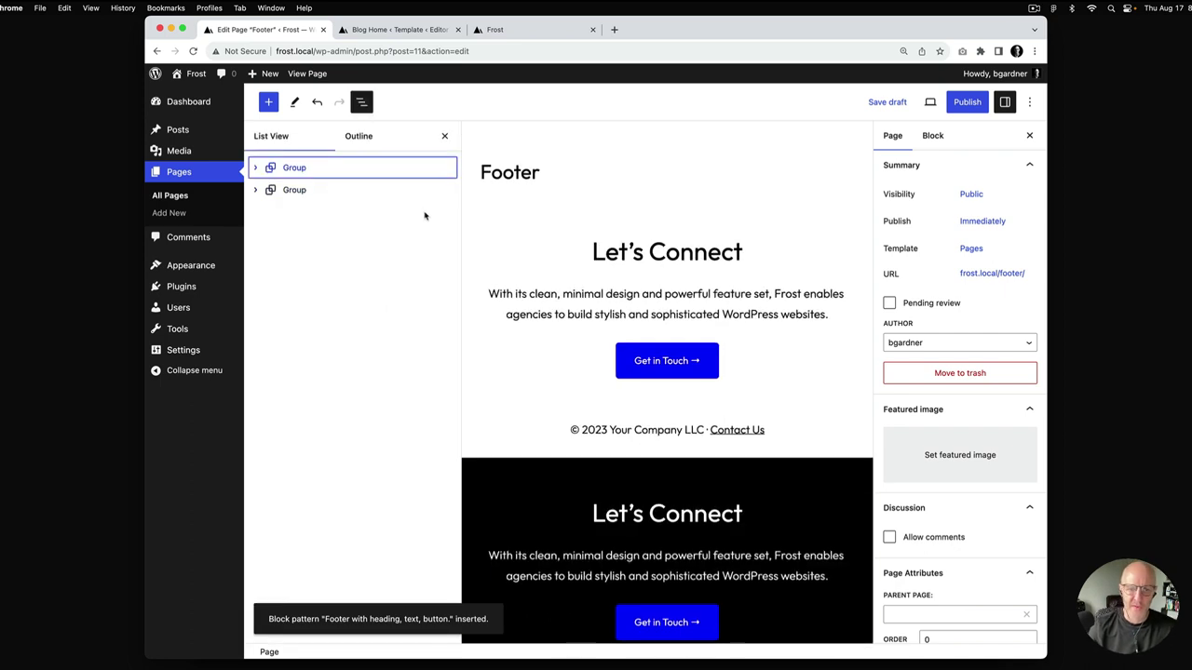
left_click(254, 169)
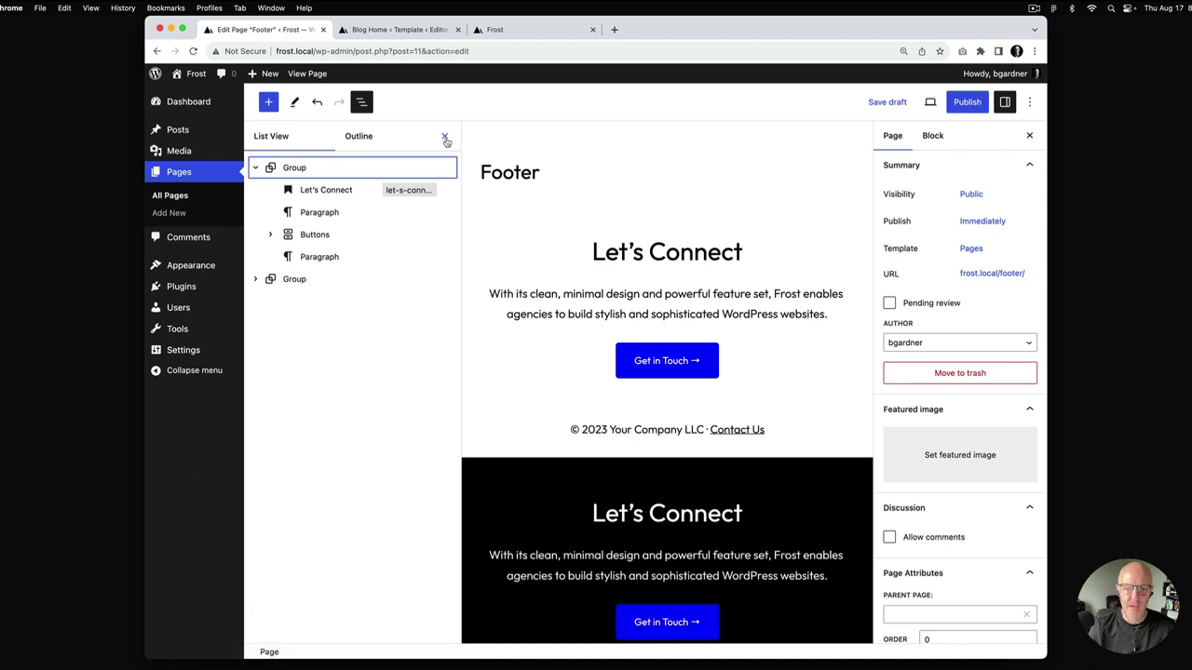
left_click(256, 167)
left_click(537, 229)
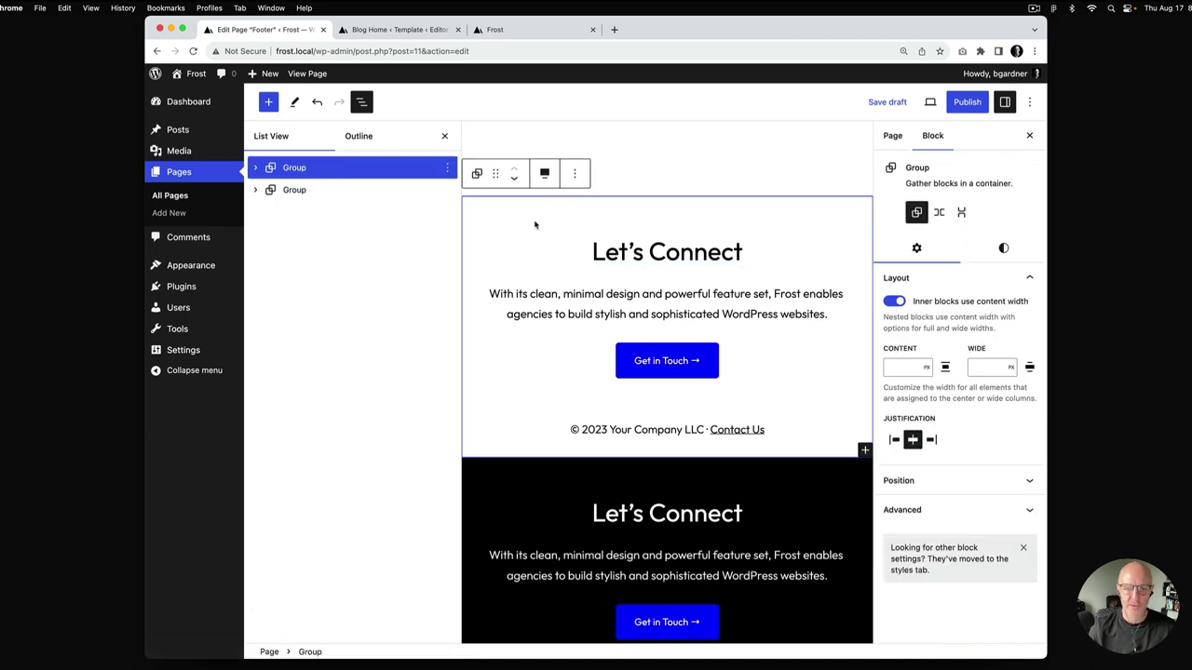
left_click(515, 182)
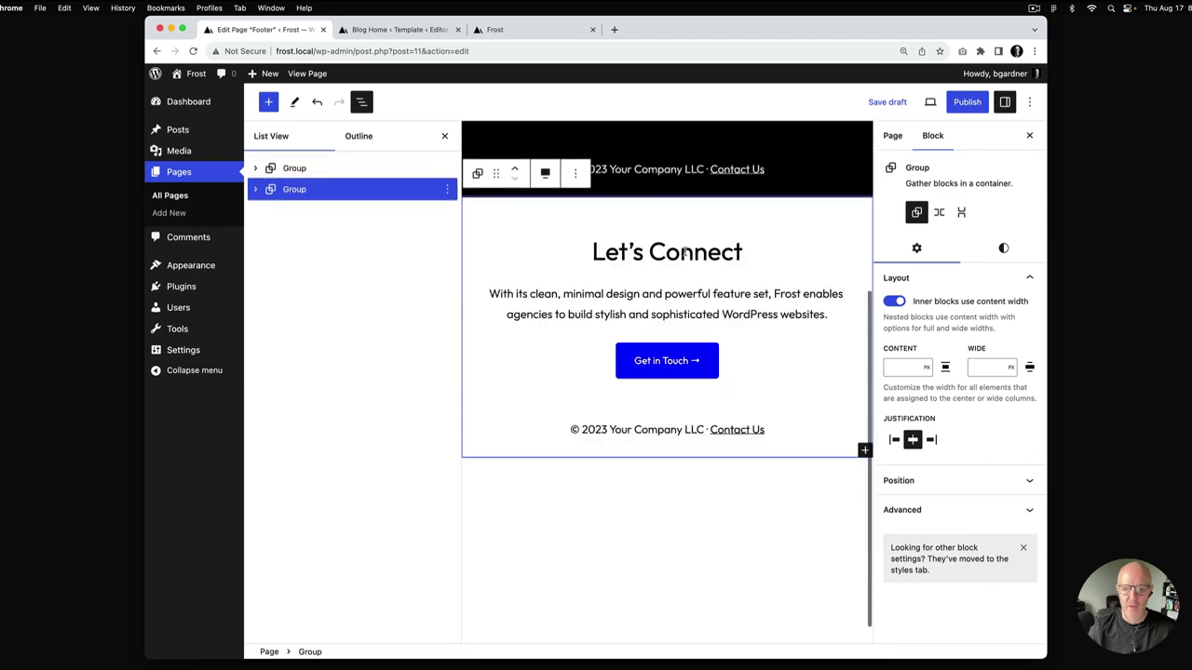
left_click(645, 177)
left_click(445, 137)
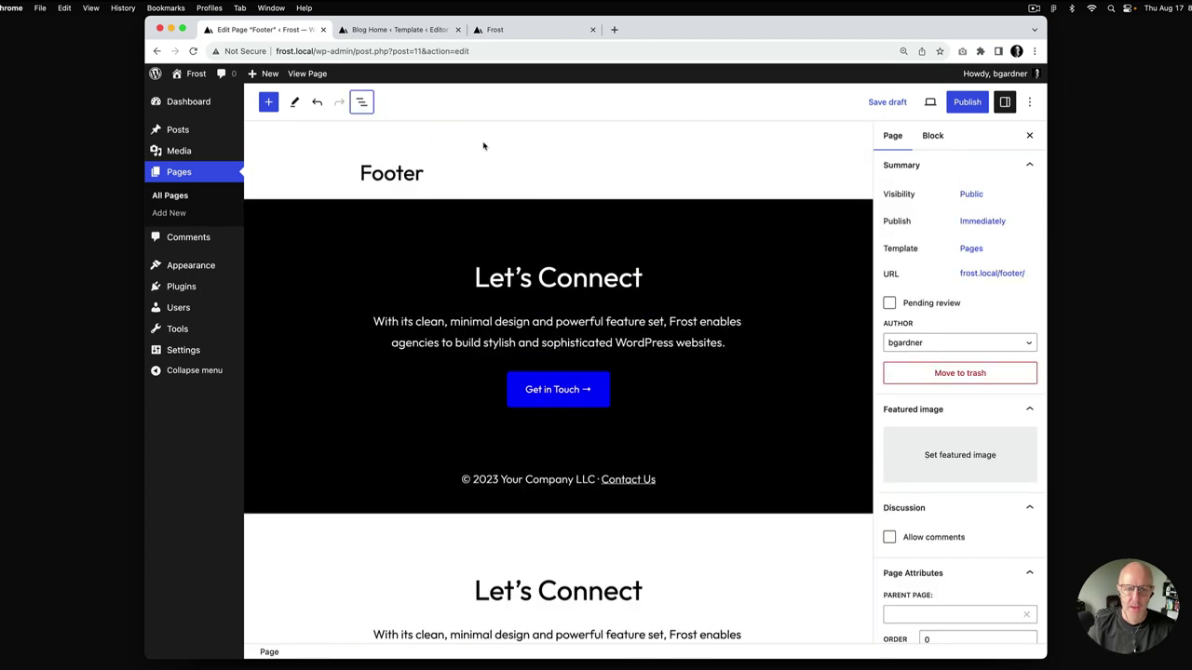
Step: Add a plain Group block below the Footer title and make it full width
key("Return")
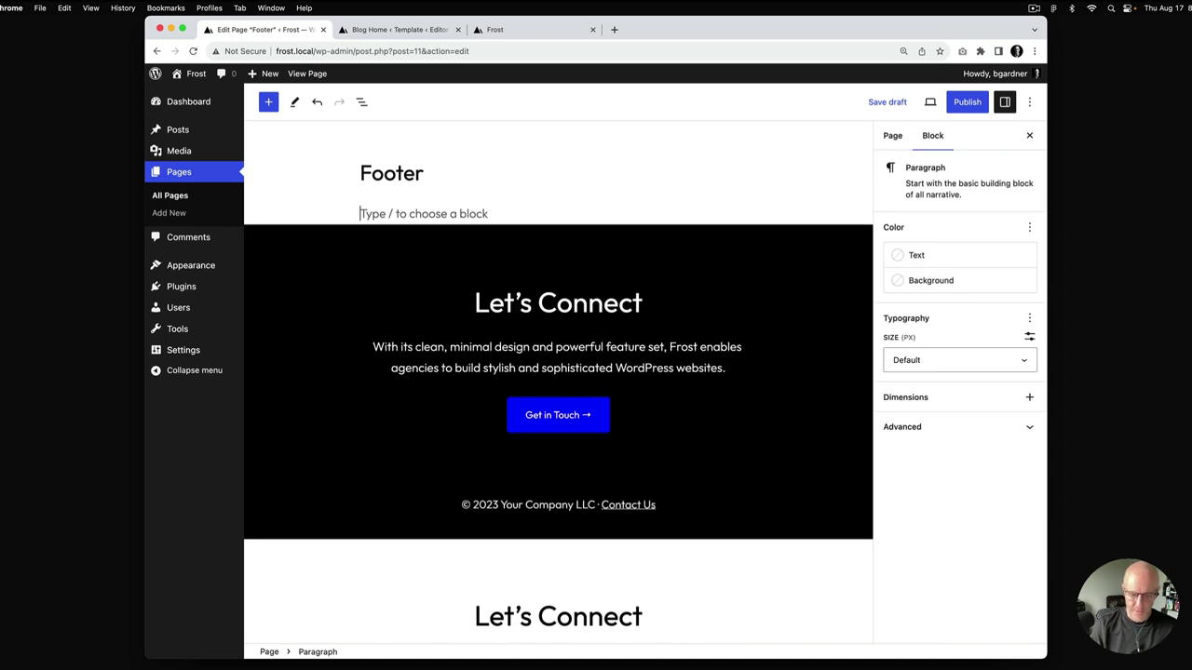
type("/gro")
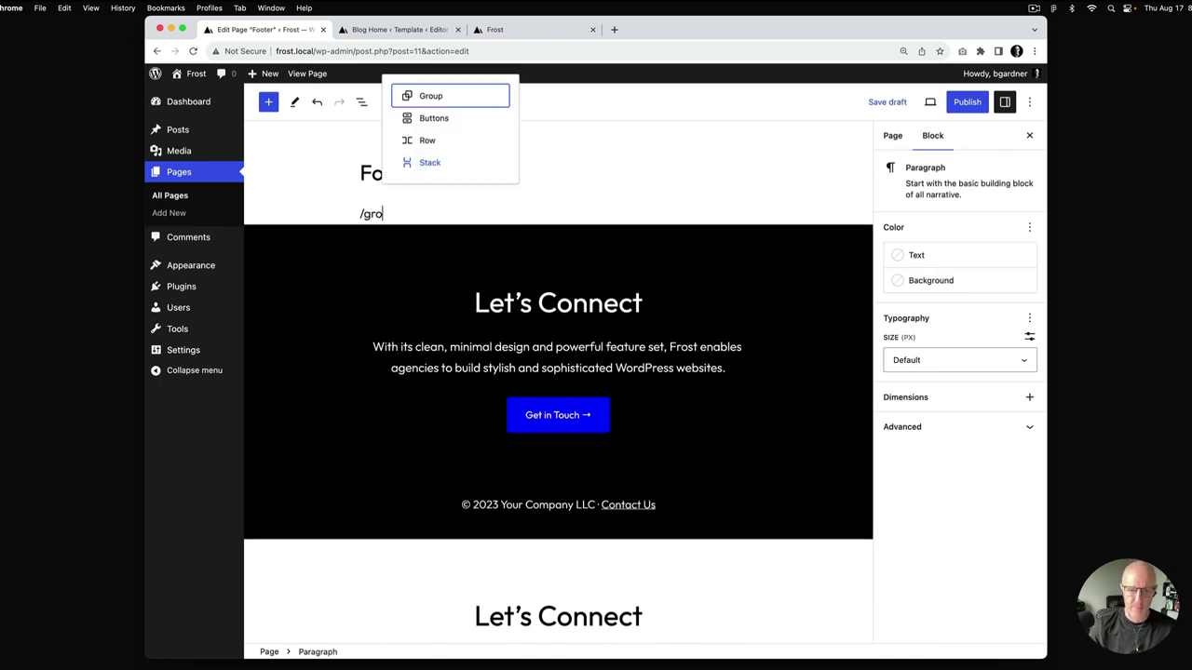
left_click(438, 96)
left_click(517, 252)
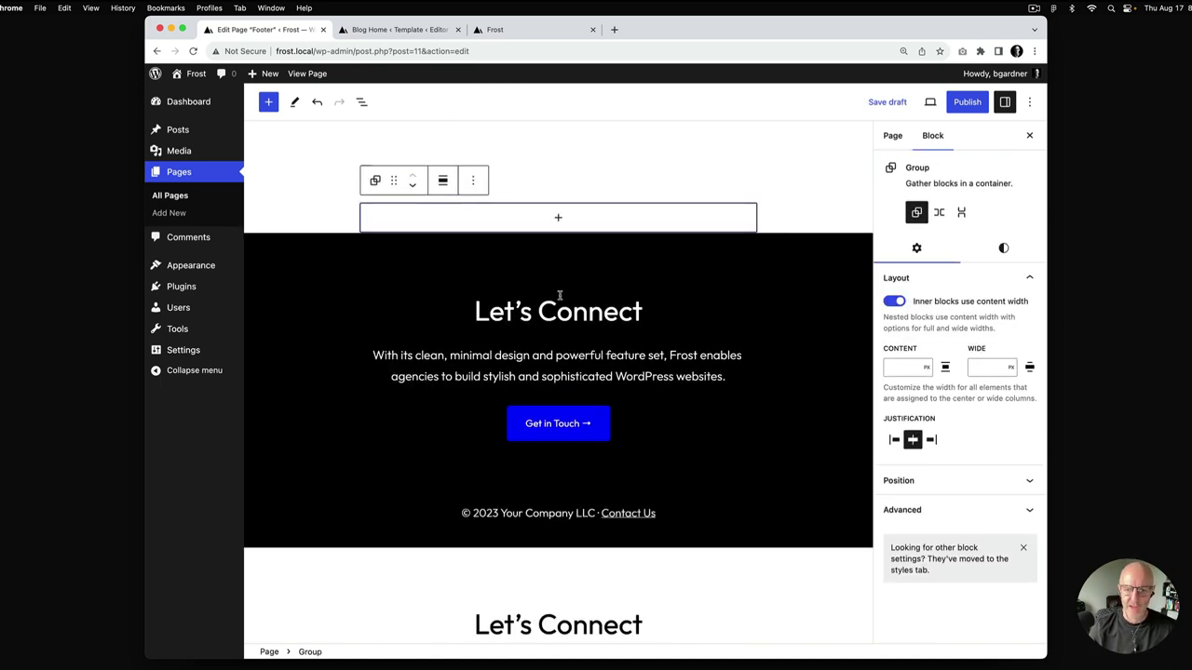
left_click(443, 180)
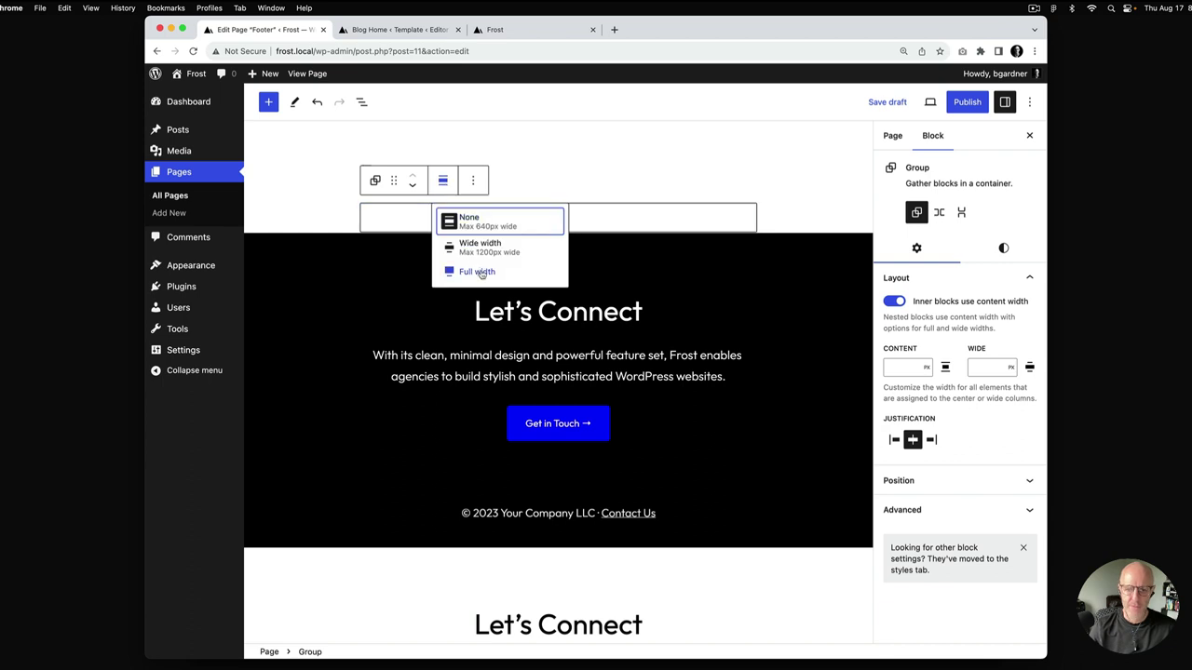
left_click(478, 271)
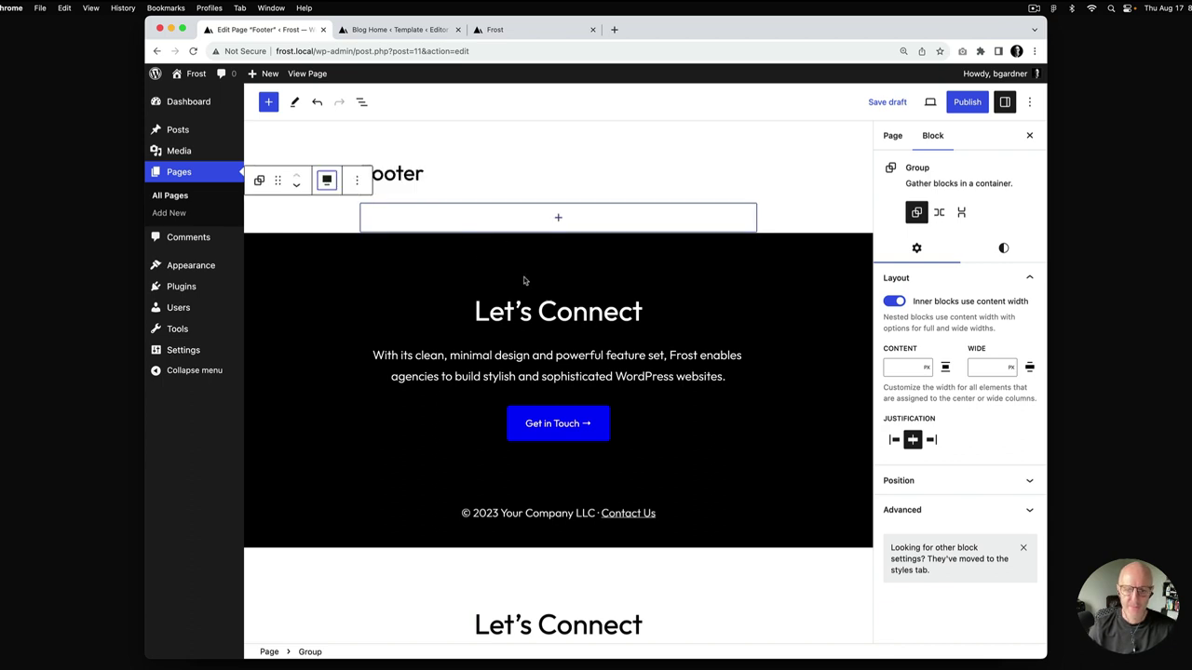
Step: Add a Heading inside the new group and paste in the Let's Connect text
scroll(524, 281, "down", 1)
triple_click(550, 294)
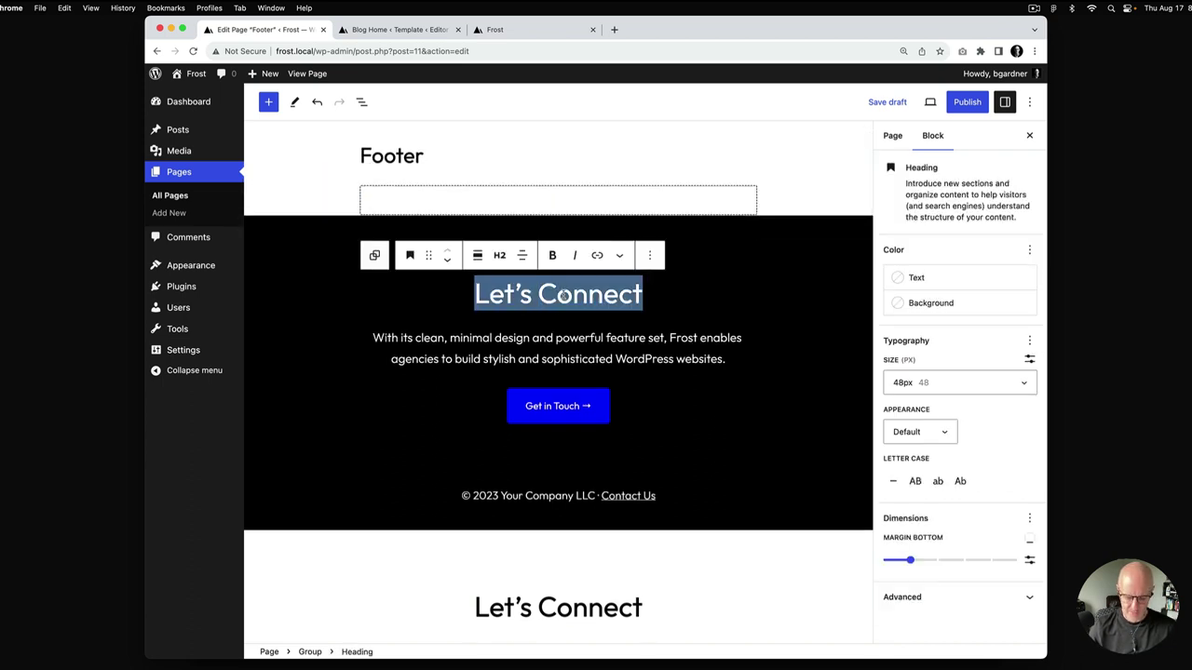
triple_click(580, 607)
key("super+c")
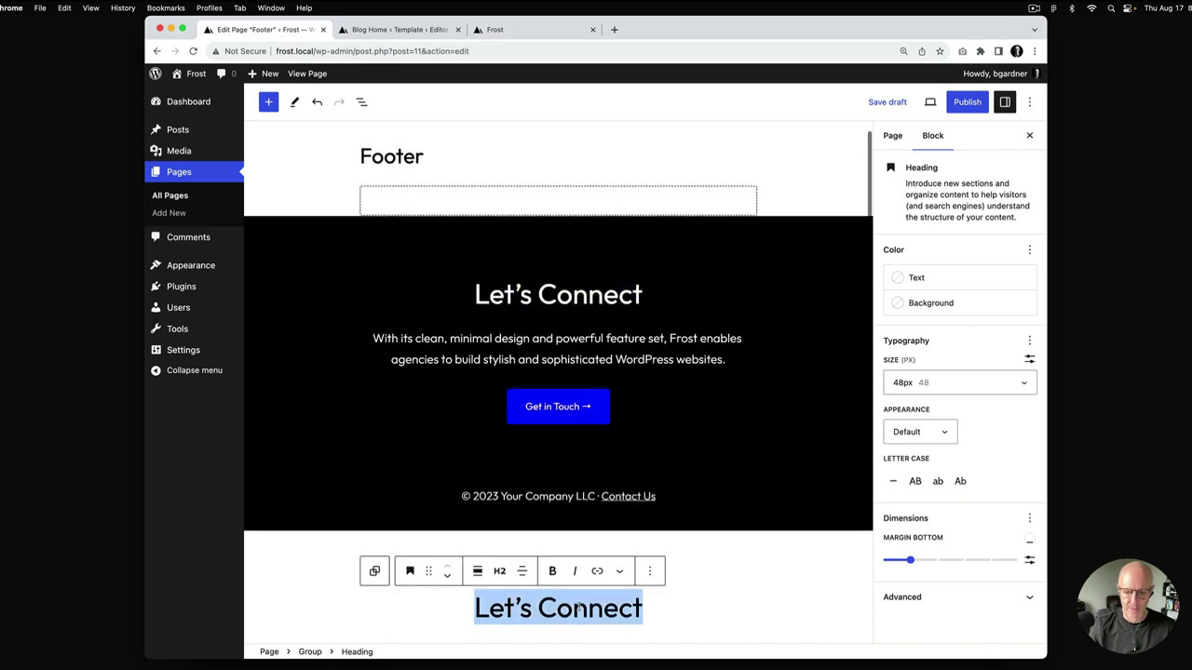
left_click(550, 209)
left_click(557, 201)
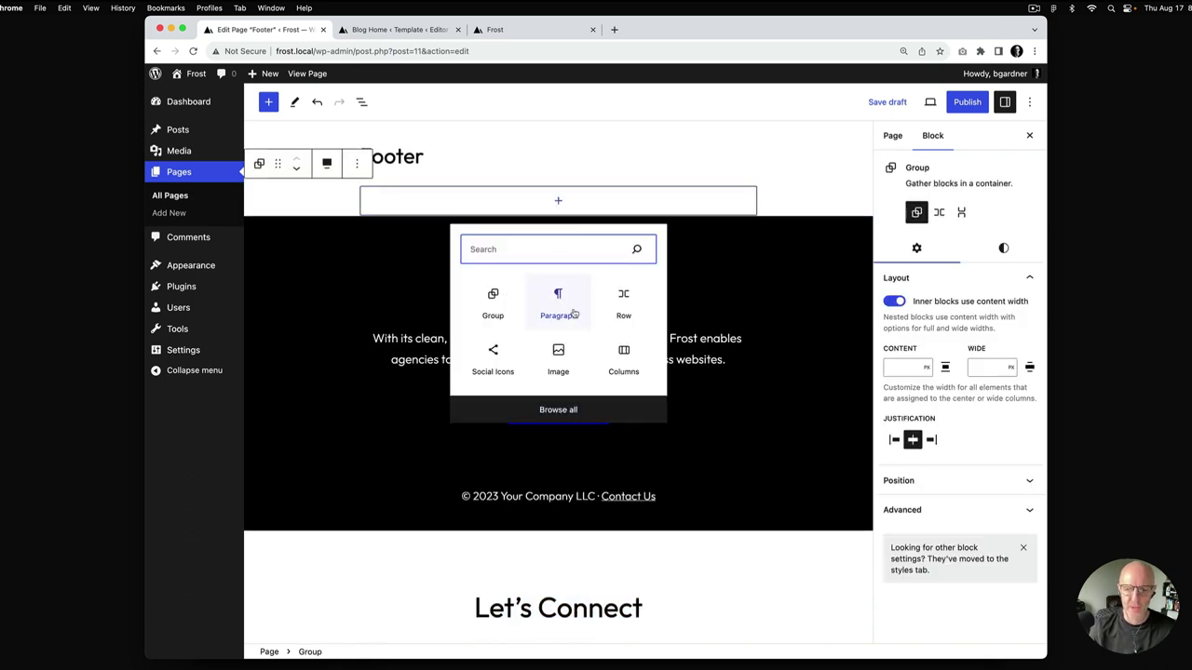
type("hea")
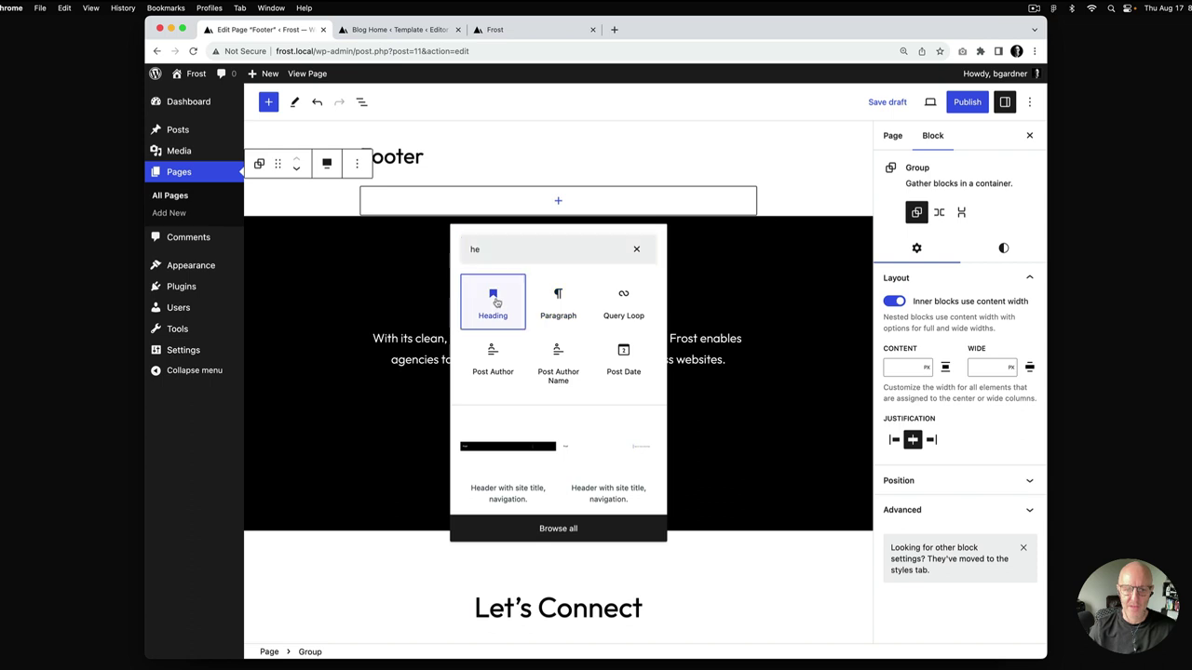
left_click(492, 296)
key("super+v")
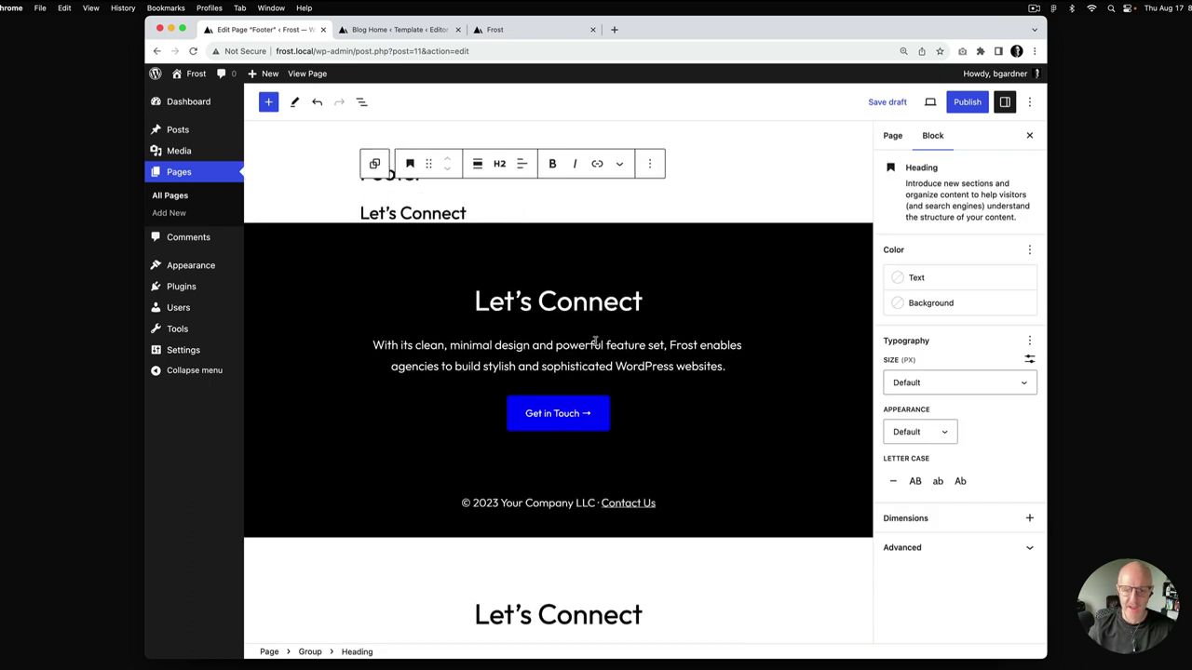
Step: Paste the footer's description sentence below the new heading
scroll(592, 351, "down", 3)
triple_click(634, 460)
key("super+c")
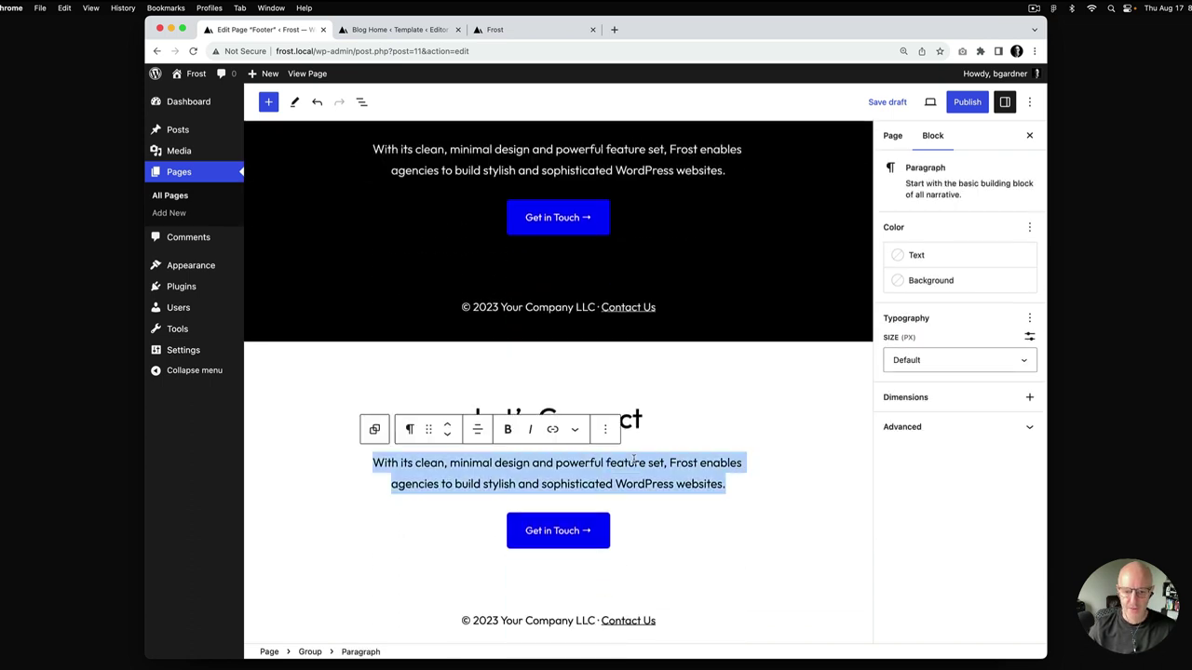
scroll(633, 459, "up", 3)
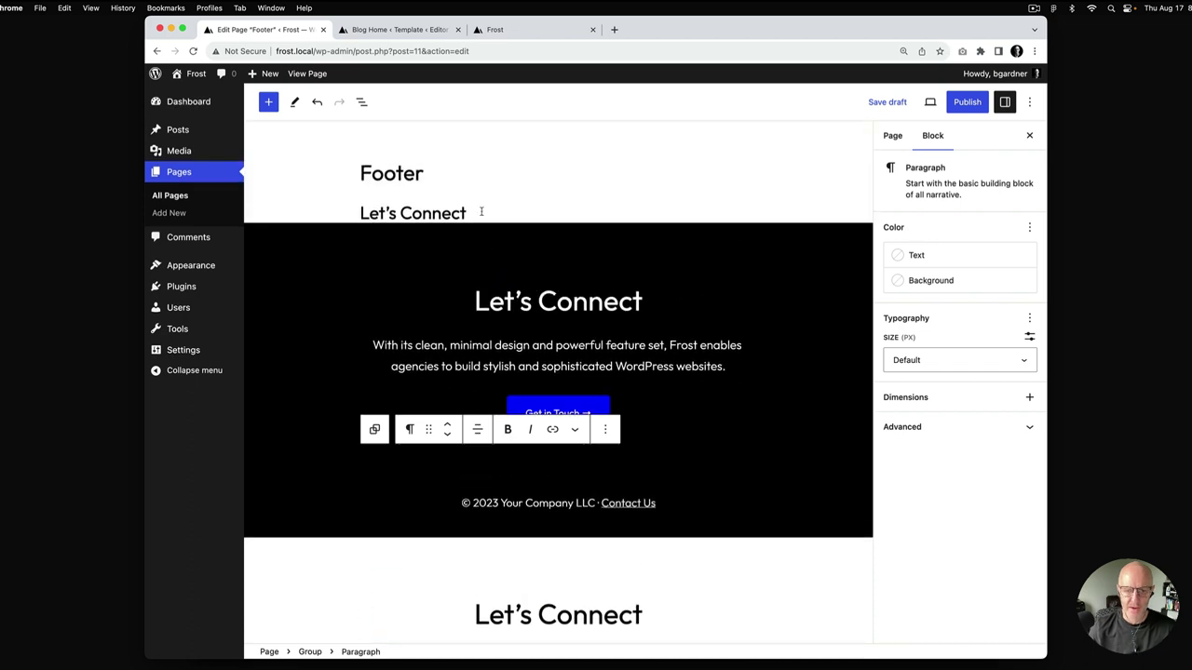
left_click(481, 212)
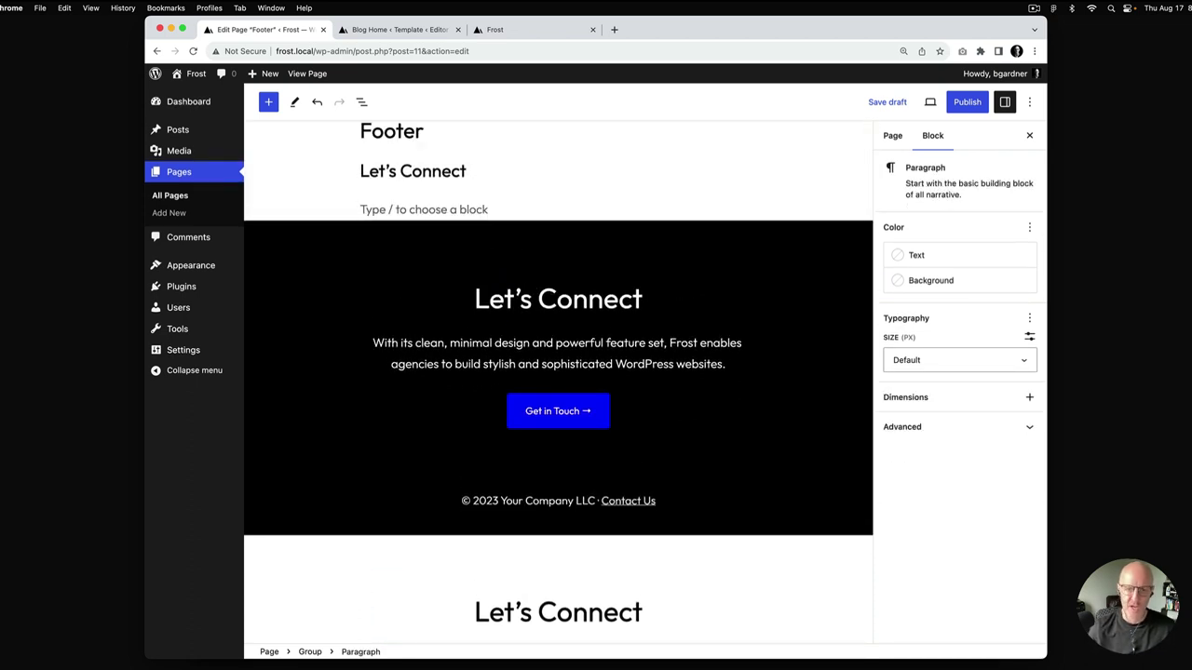
key("super+v")
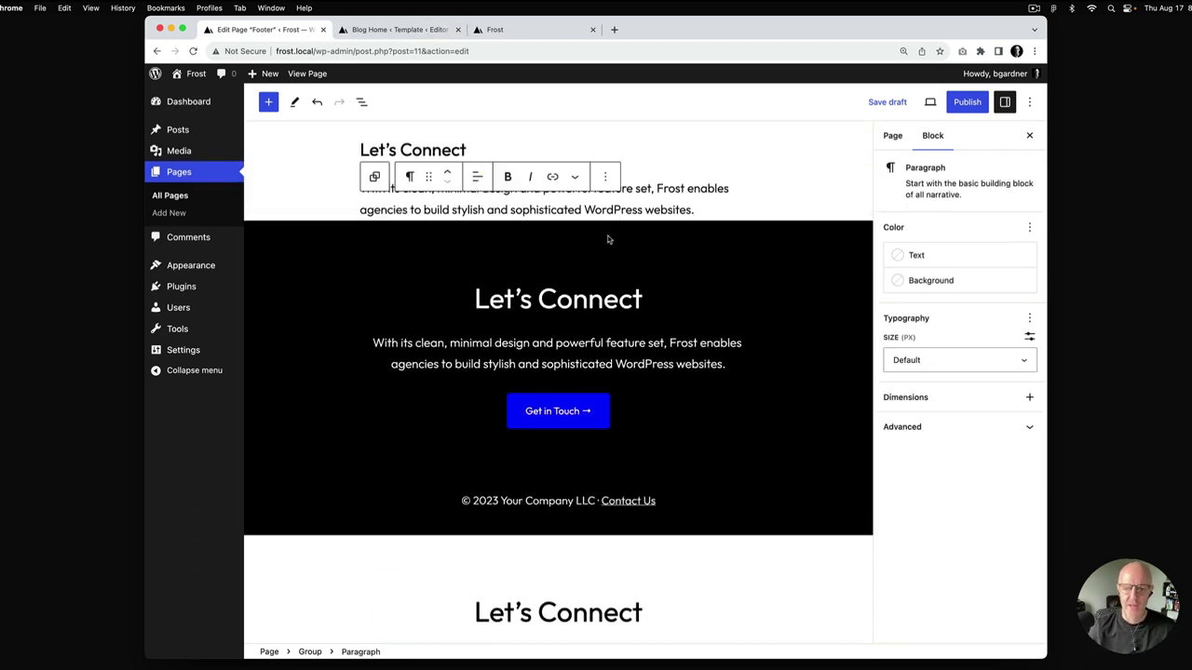
Step: Add a Buttons block with a "Get in Touch →" button below the paragraph
scroll(558, 279, "down", 2)
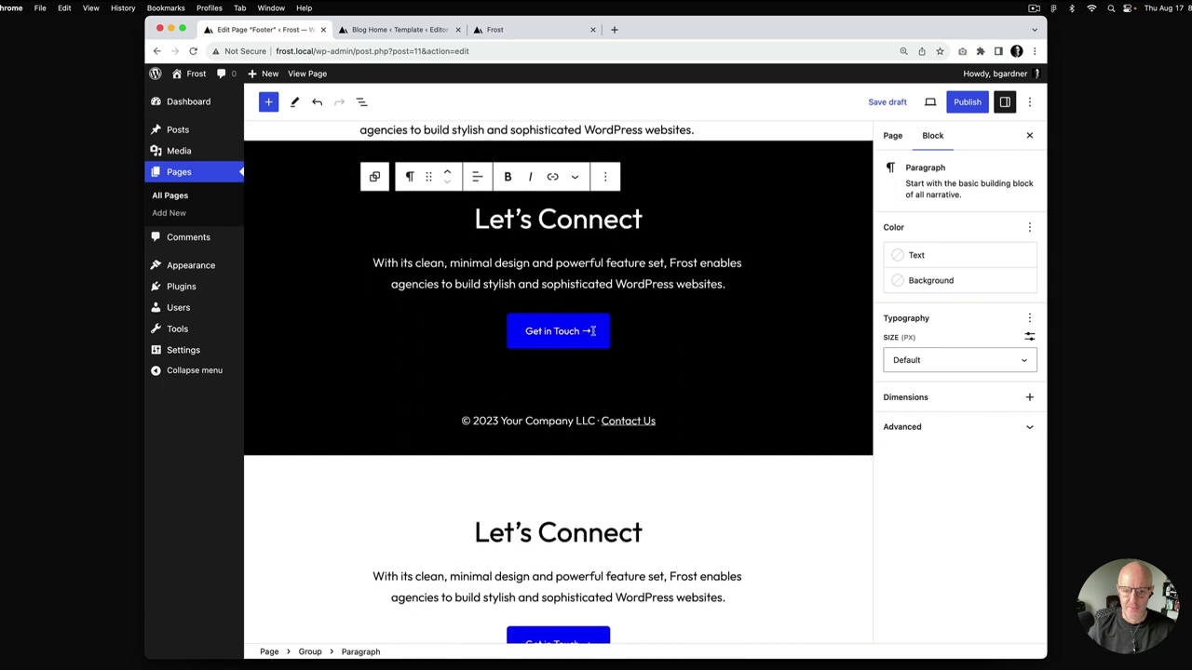
left_click_drag(592, 332, 522, 331)
key("super+c")
left_click(620, 175)
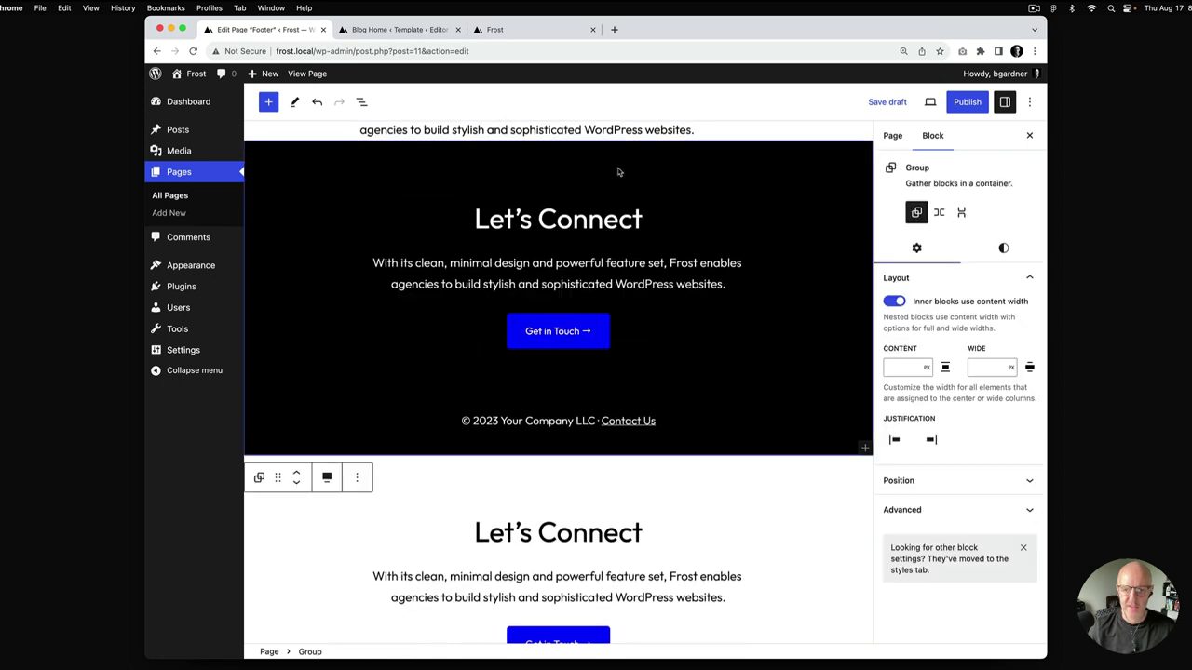
scroll(715, 232, "up", 2)
left_click(707, 212)
key("Return")
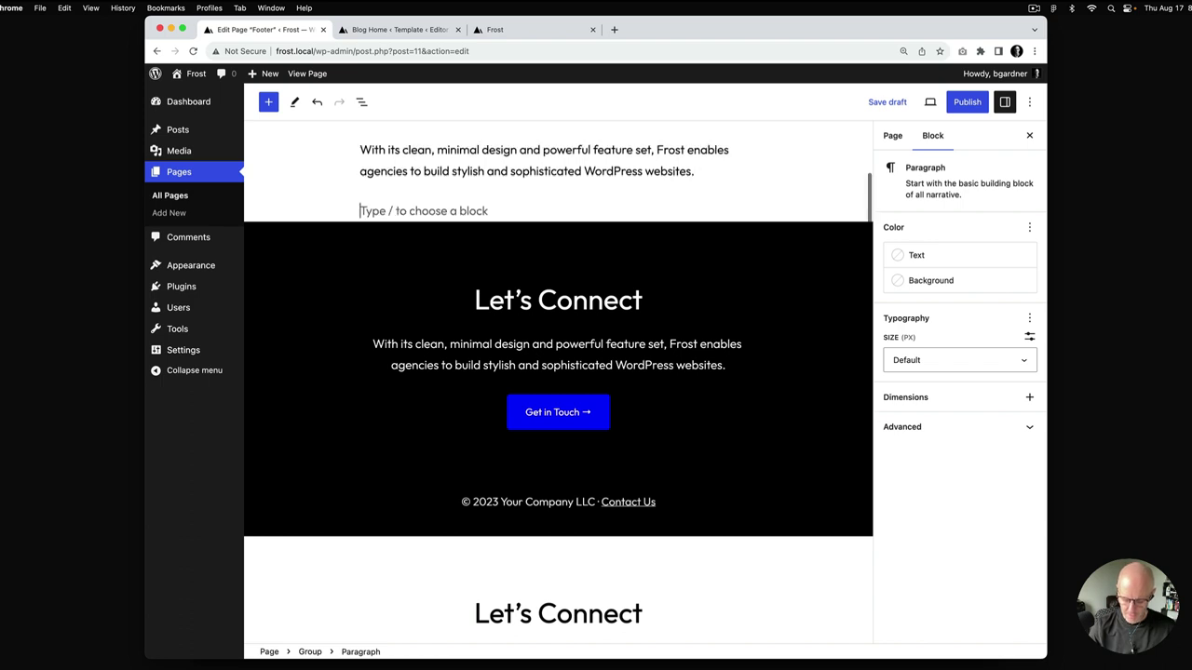
type("/but")
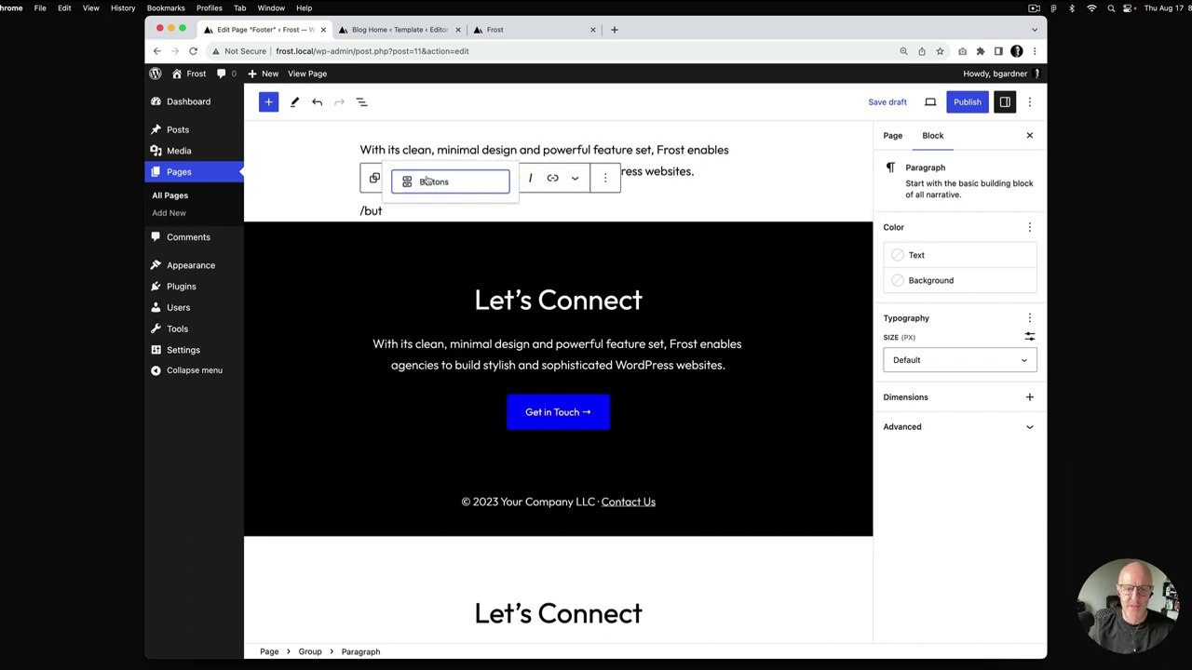
left_click(484, 182)
key("super+v")
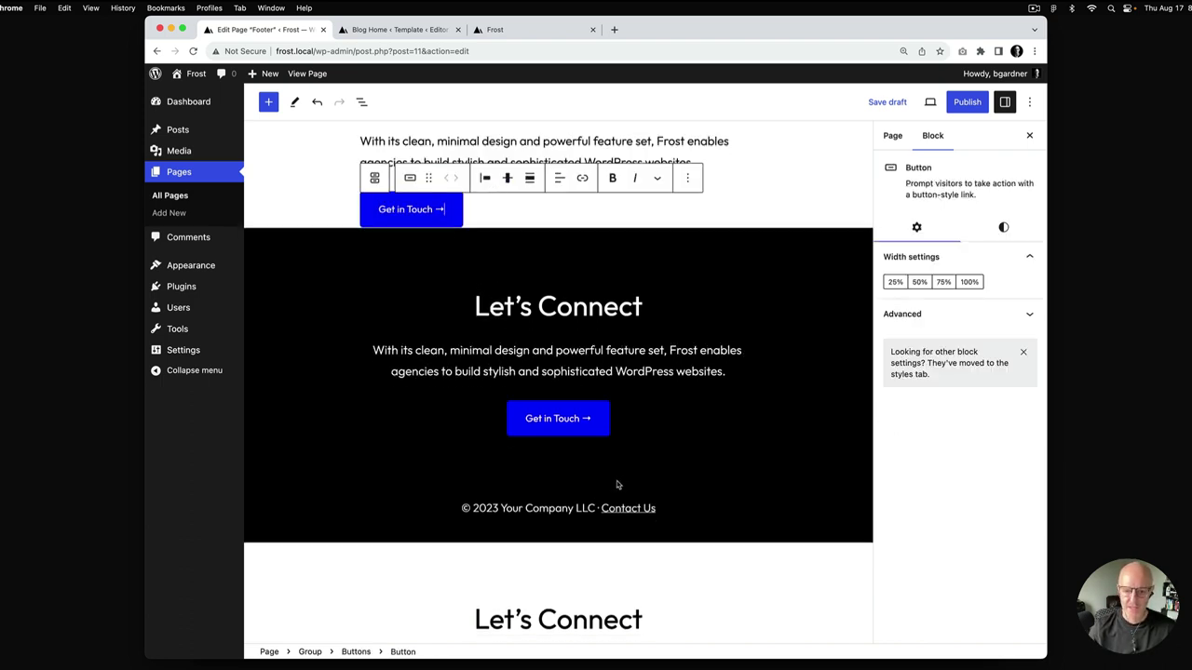
Step: Append a paragraph with the © 2023 Your Company LLC · Contact Us line to the group
triple_click(542, 507)
key("super+c")
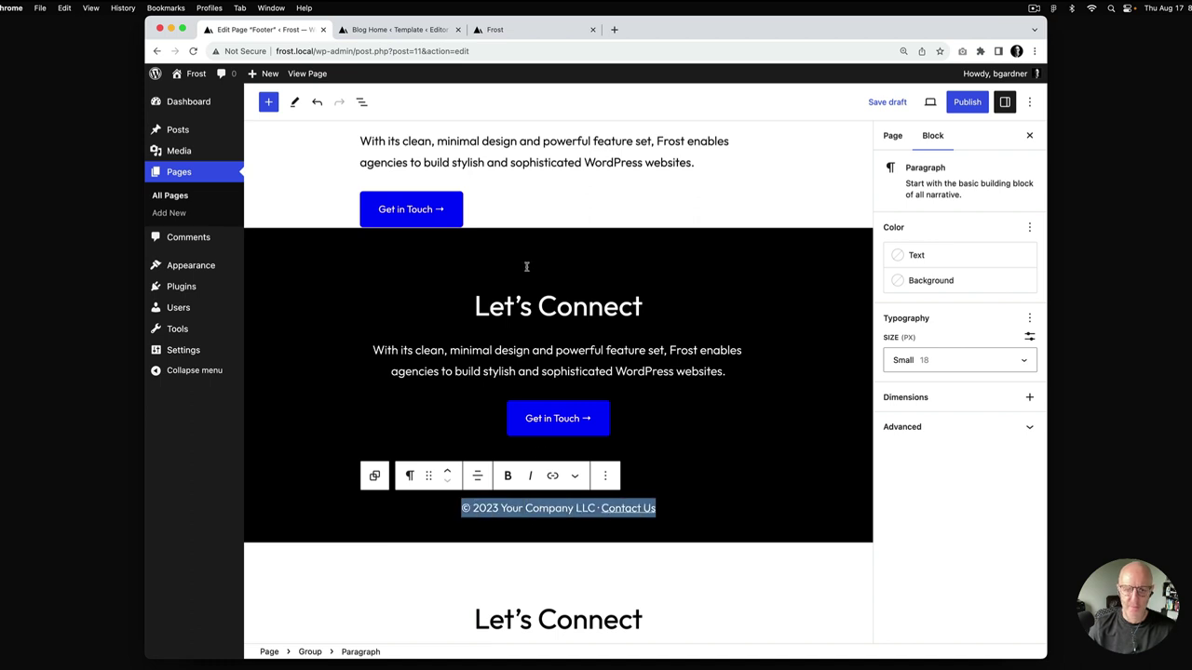
left_click(529, 212)
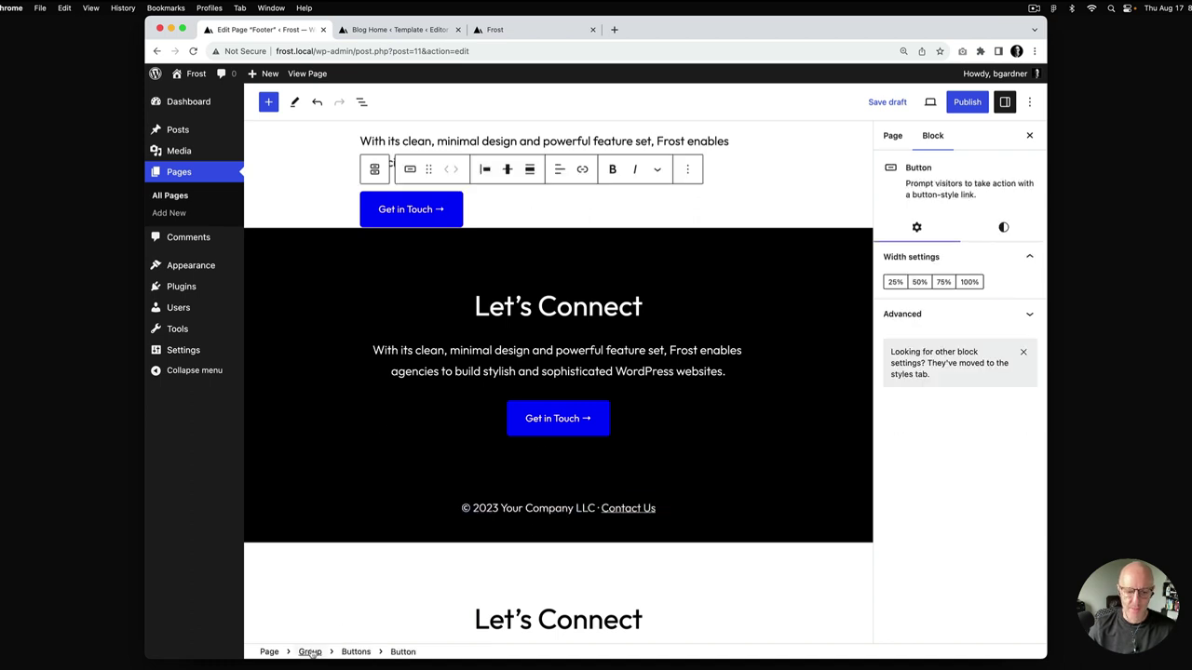
left_click(310, 652)
left_click(864, 254)
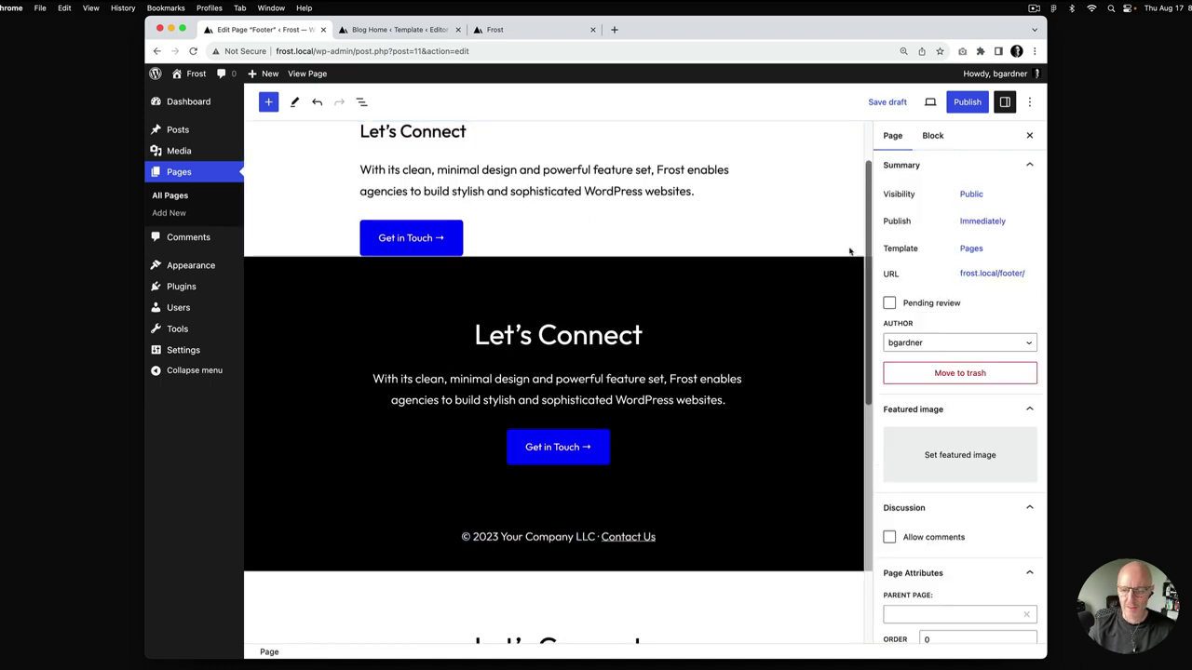
left_click(580, 222)
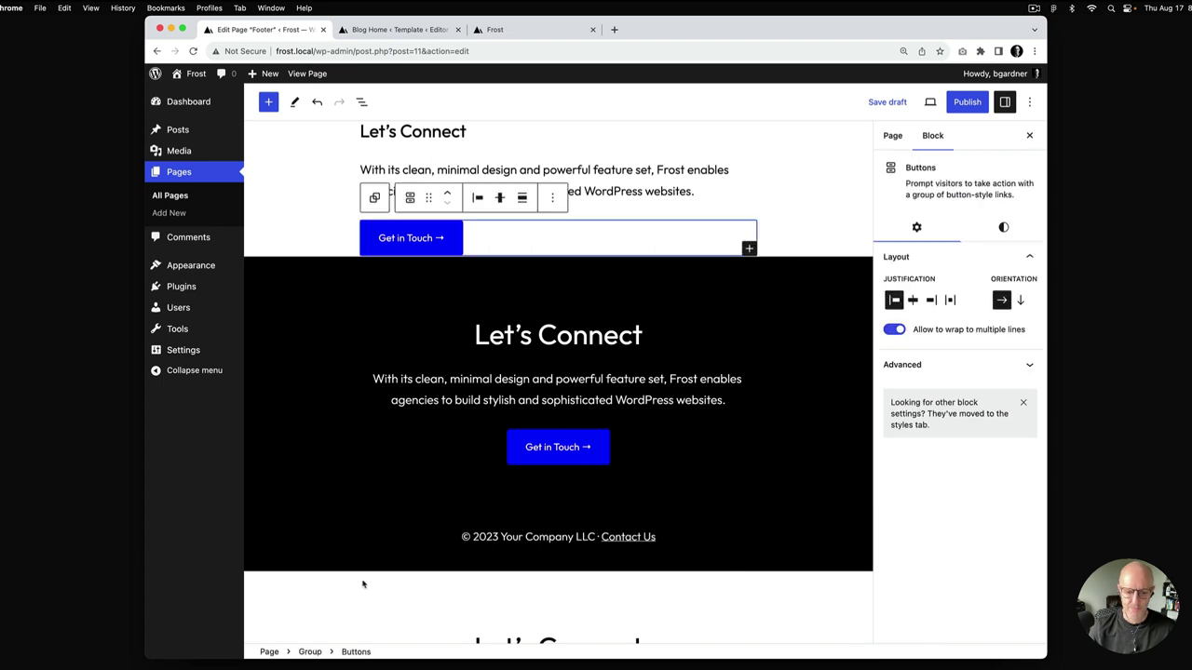
left_click(311, 652)
left_click(865, 249)
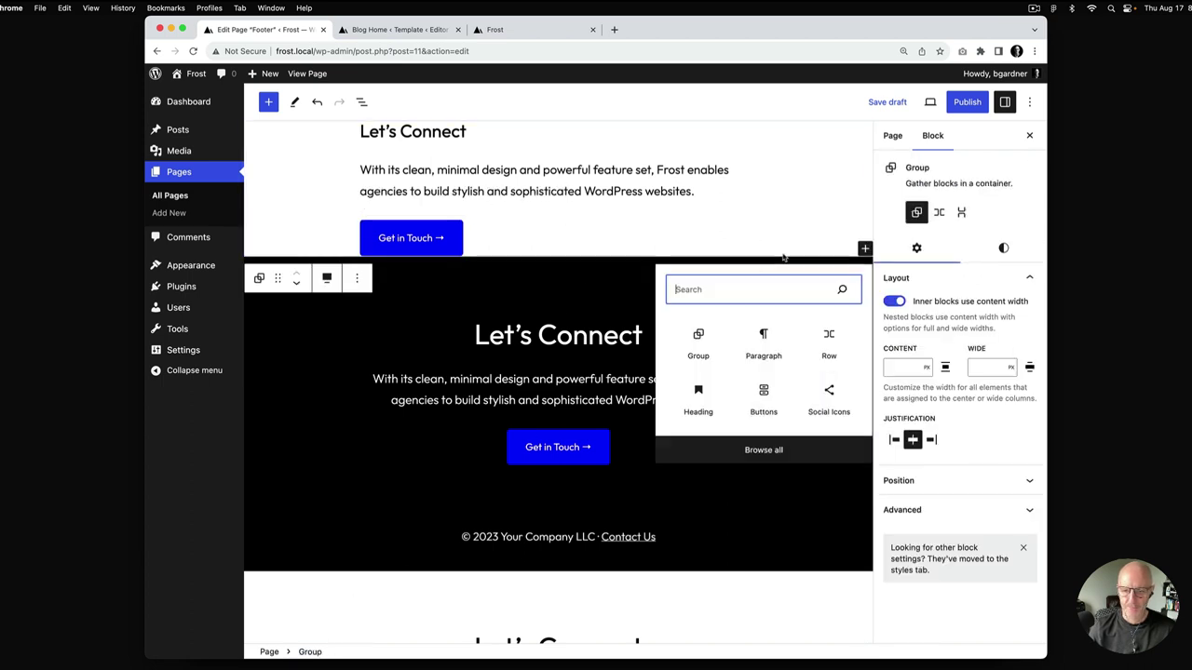
left_click(763, 337)
key("super+v")
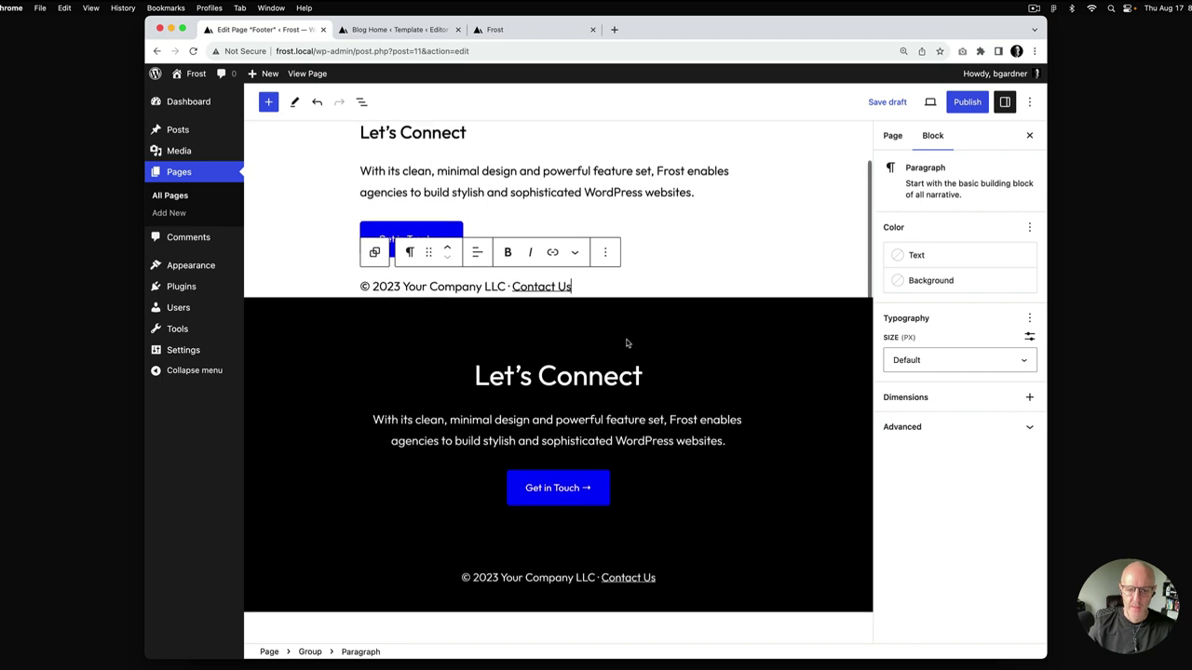
scroll(627, 342, "up", 2)
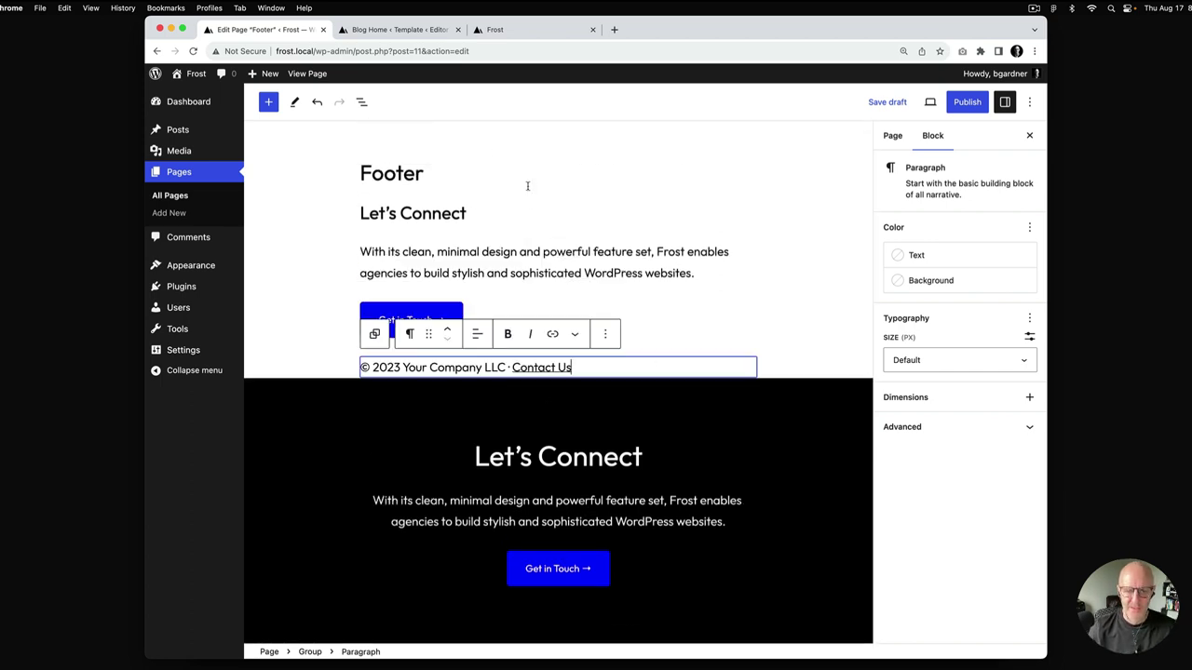
left_click(312, 206)
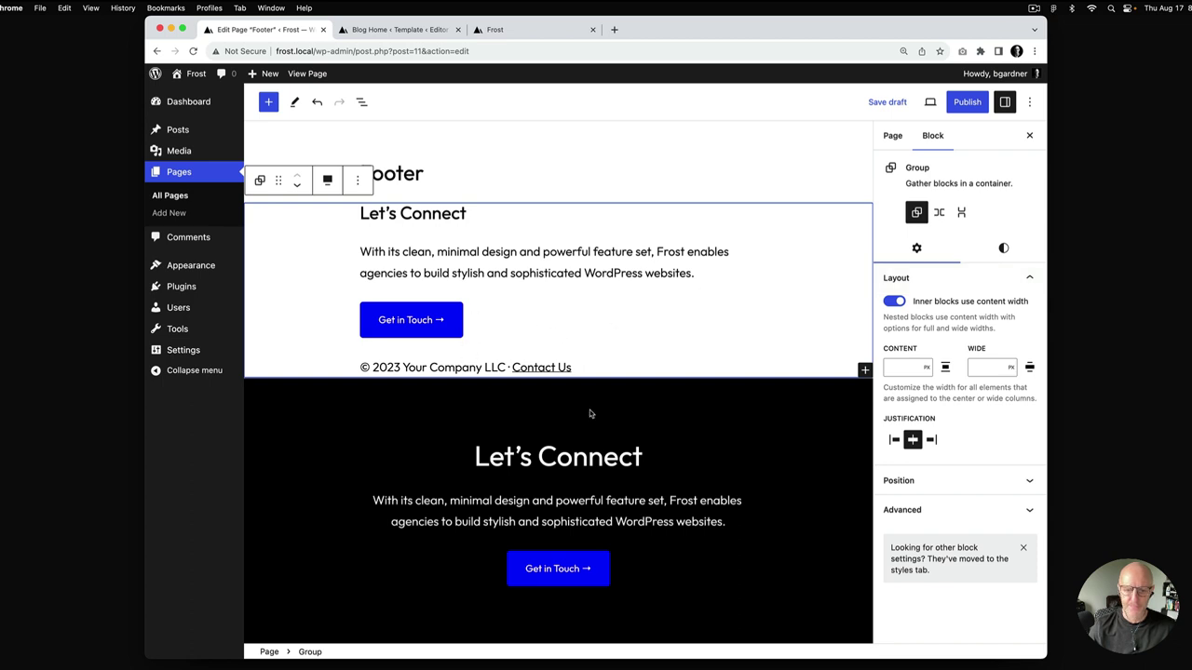
Step: Inspect the dark footer group's style settings for reference
scroll(590, 410, "down", 1)
scroll(570, 402, "down", 2)
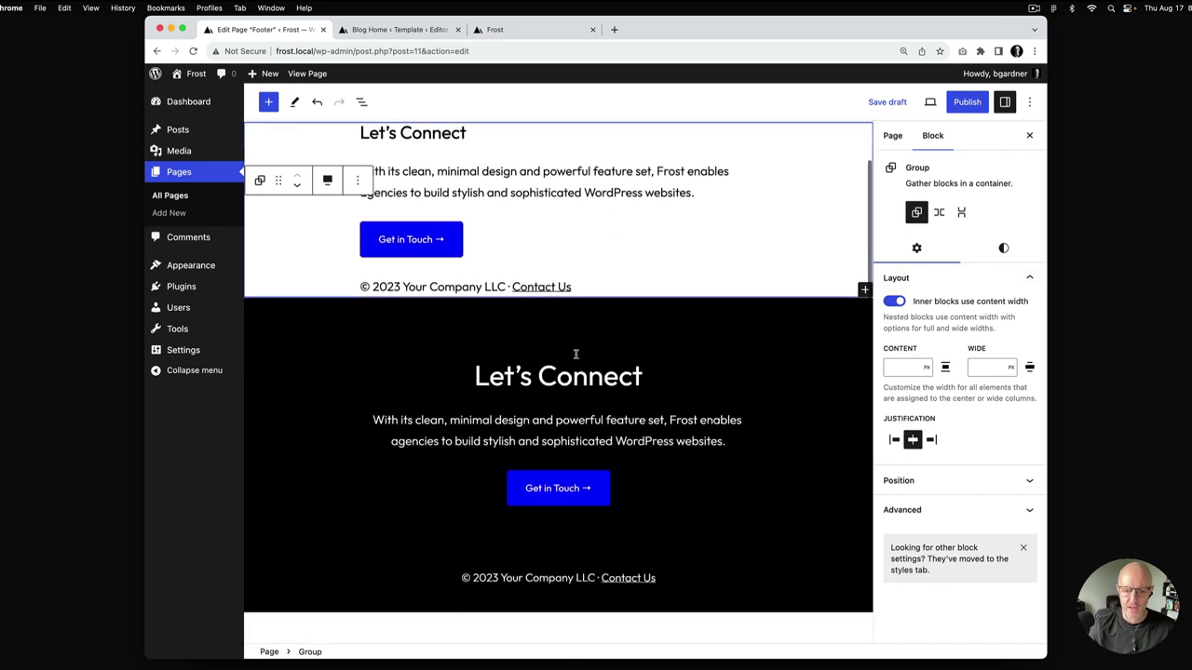
left_click(564, 337)
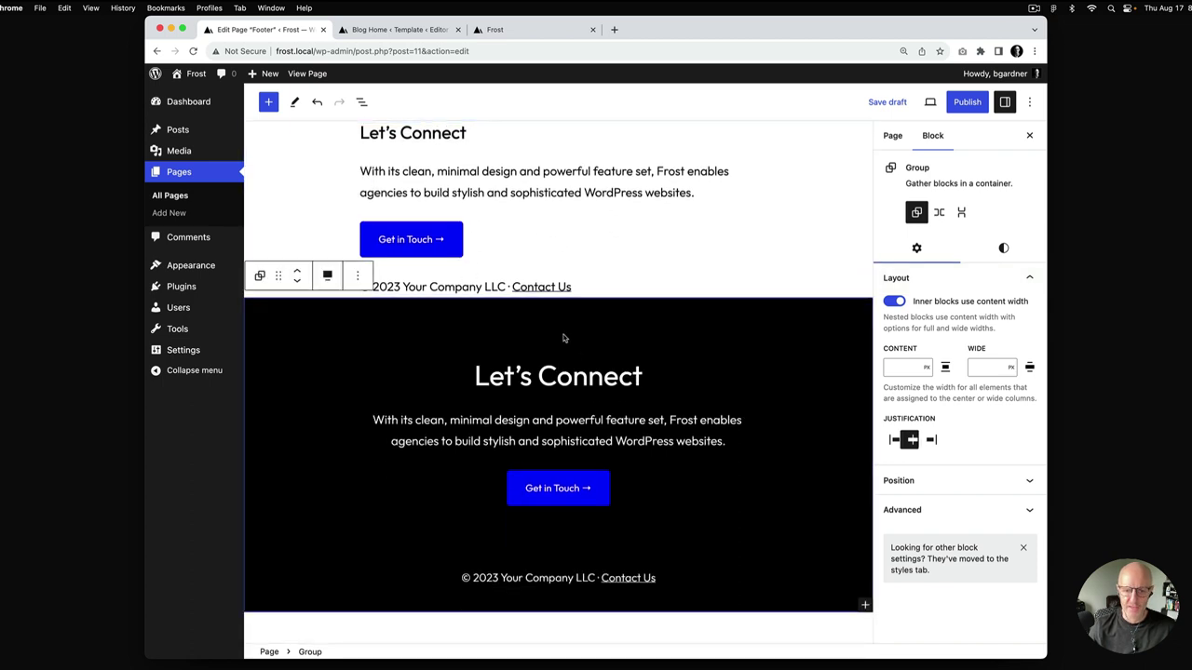
left_click(1003, 248)
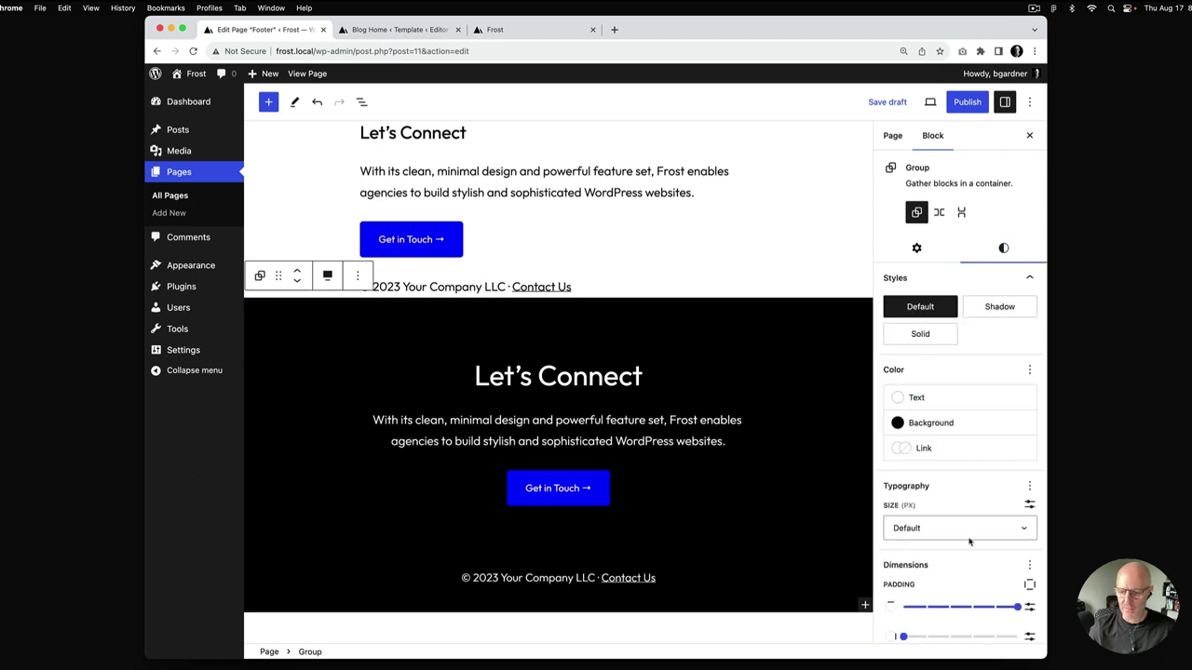
scroll(969, 542, "down", 3)
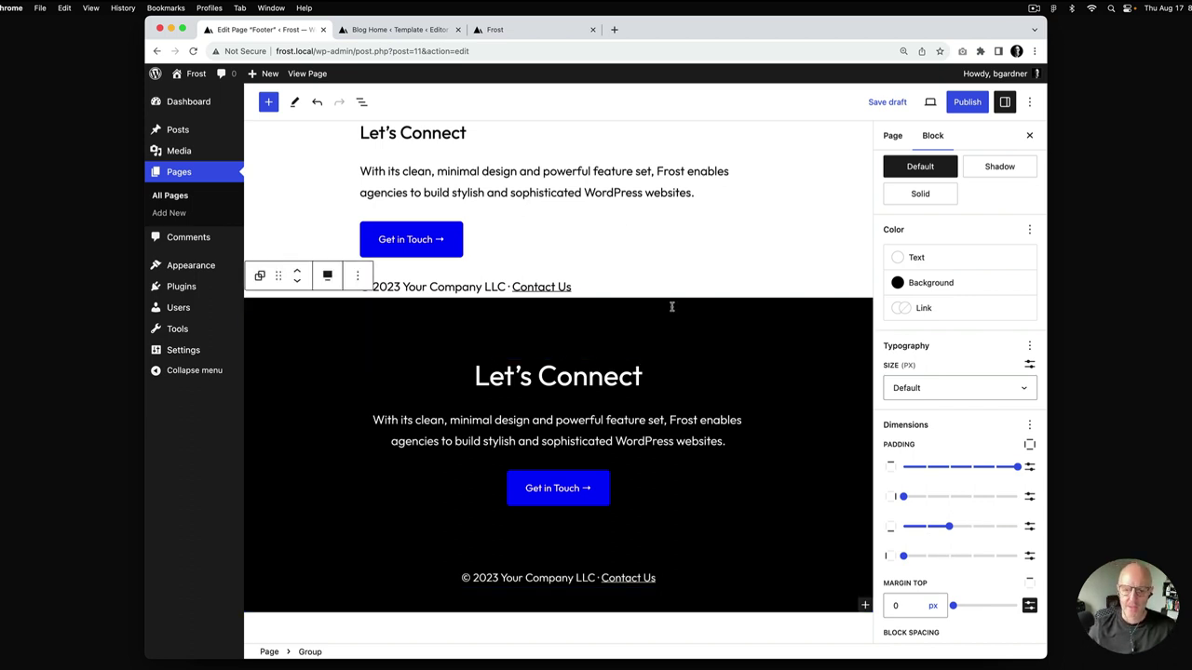
scroll(630, 239, "up", 2)
Step: Give the white footer group xLarge top padding and Small bottom padding
left_click(572, 208)
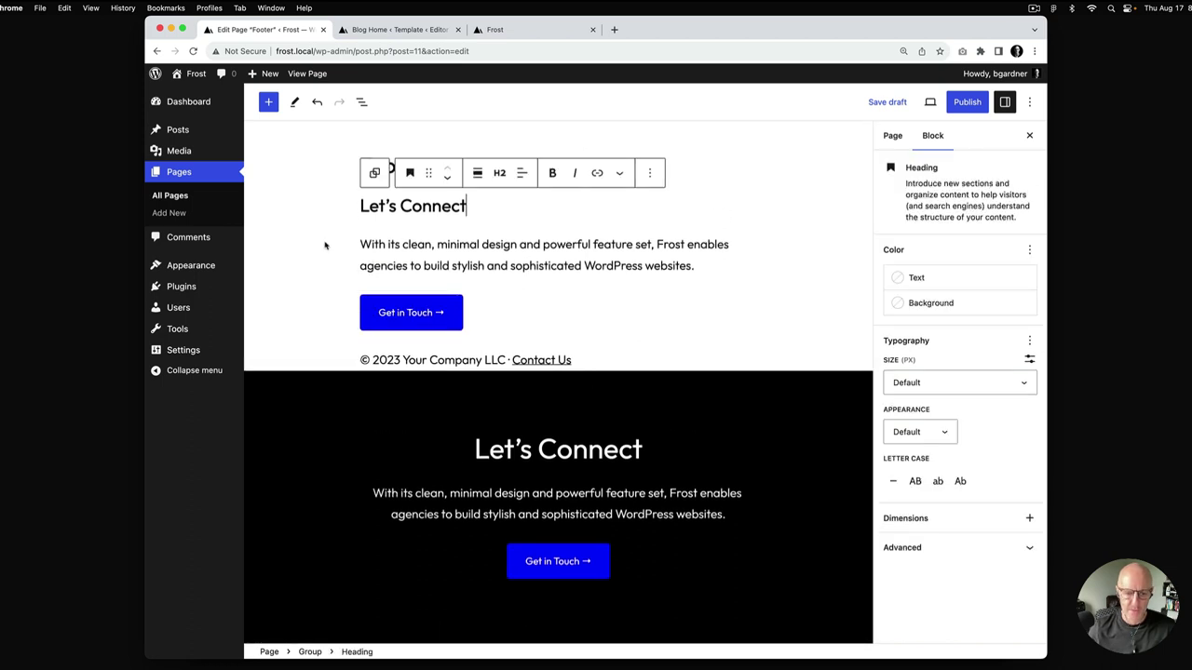
left_click(310, 652)
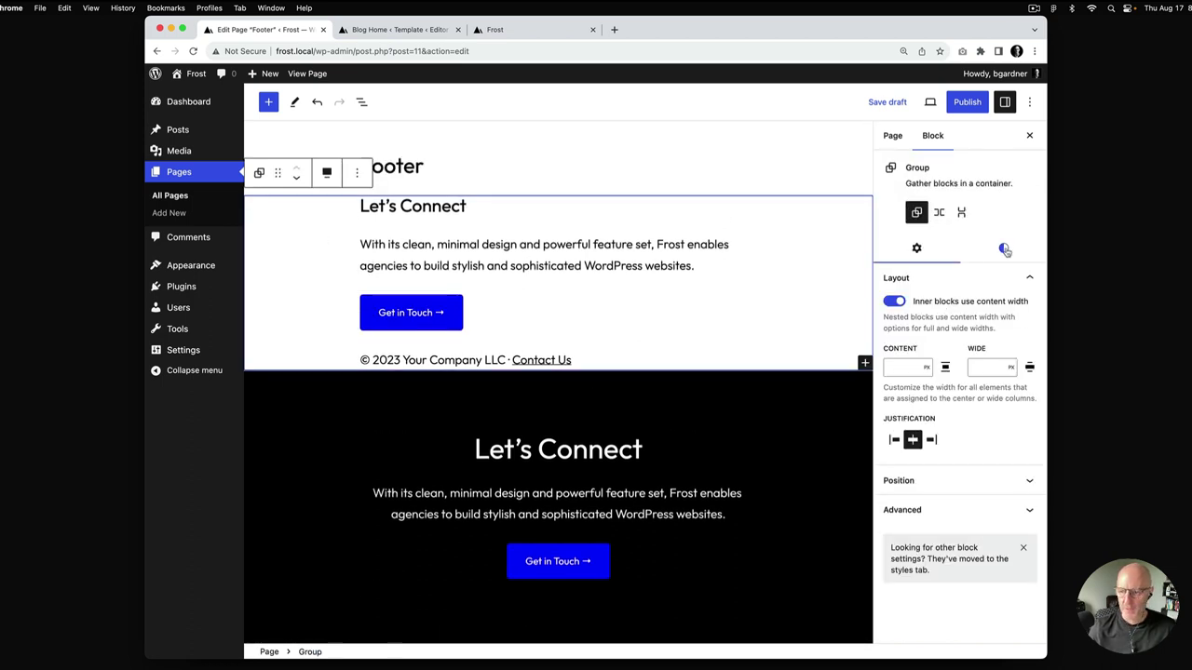
left_click(1003, 248)
scroll(978, 373, "down", 4)
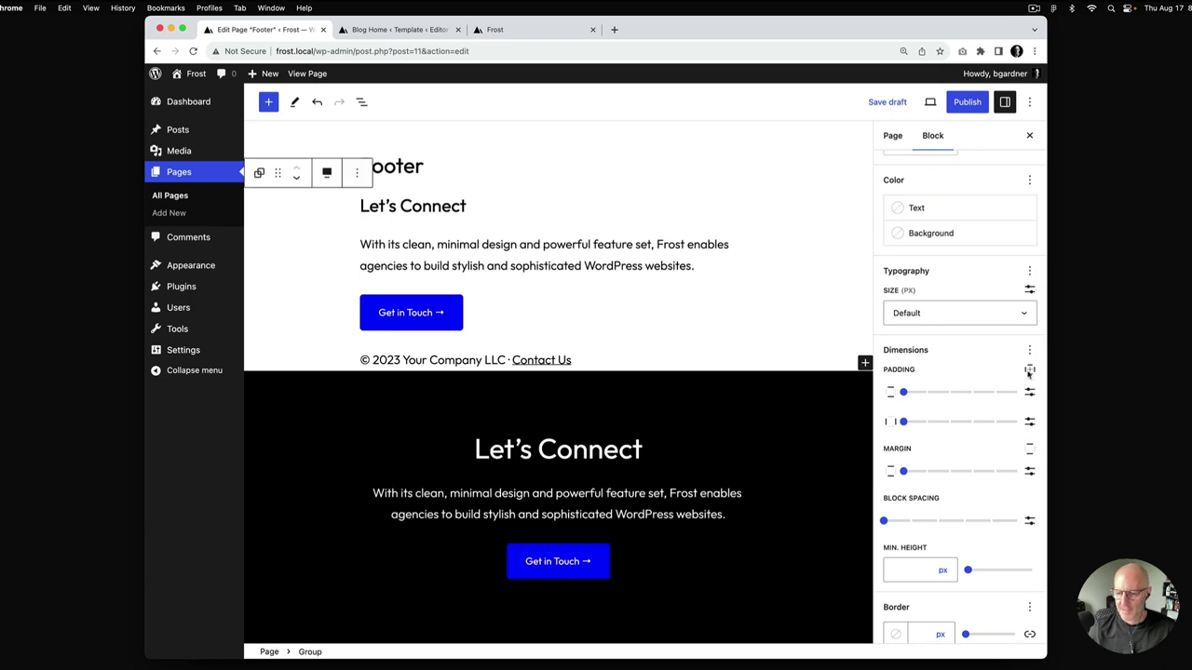
left_click(1029, 370)
left_click(931, 425)
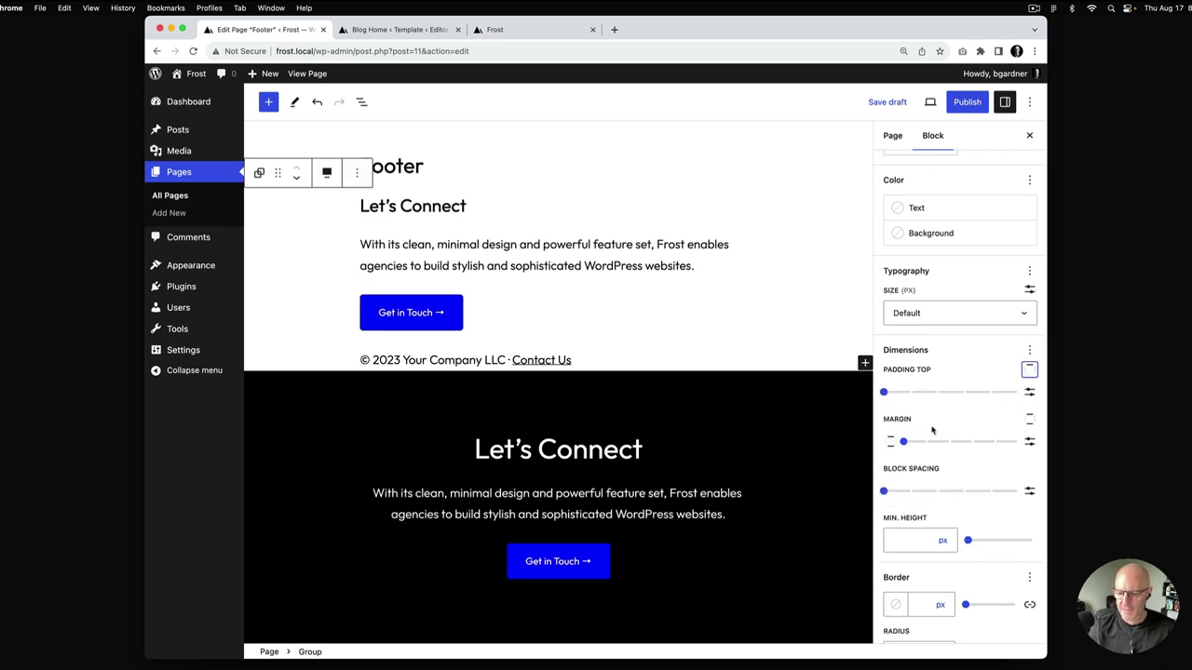
left_click_drag(885, 397, 1011, 399)
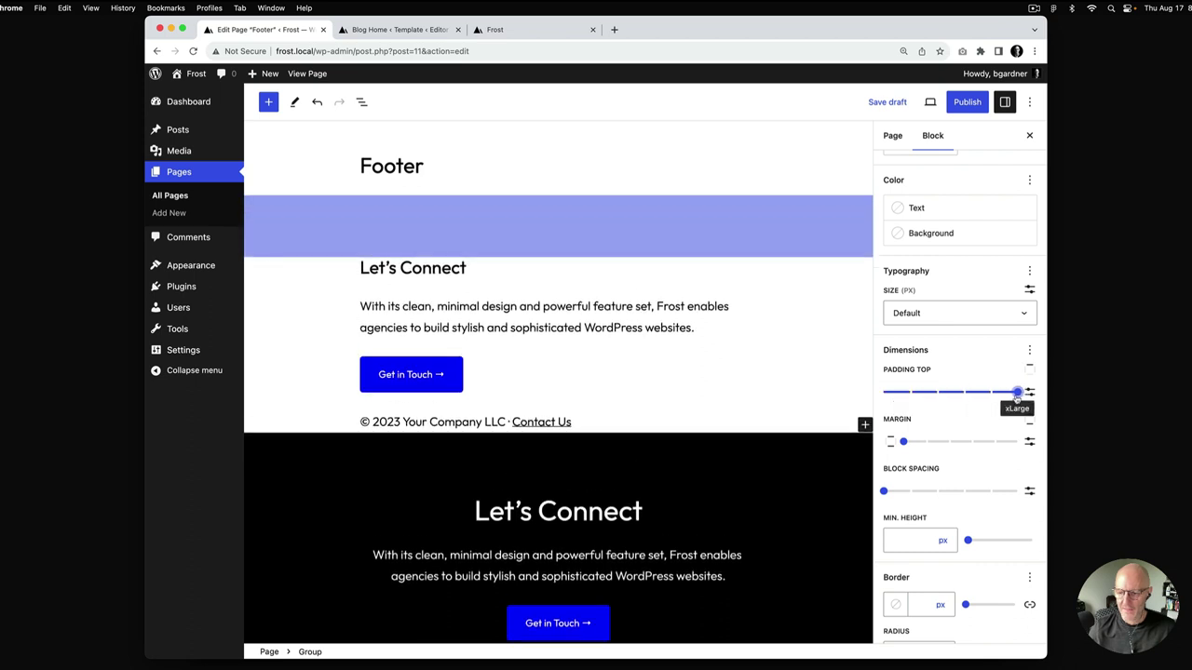
left_click(1030, 370)
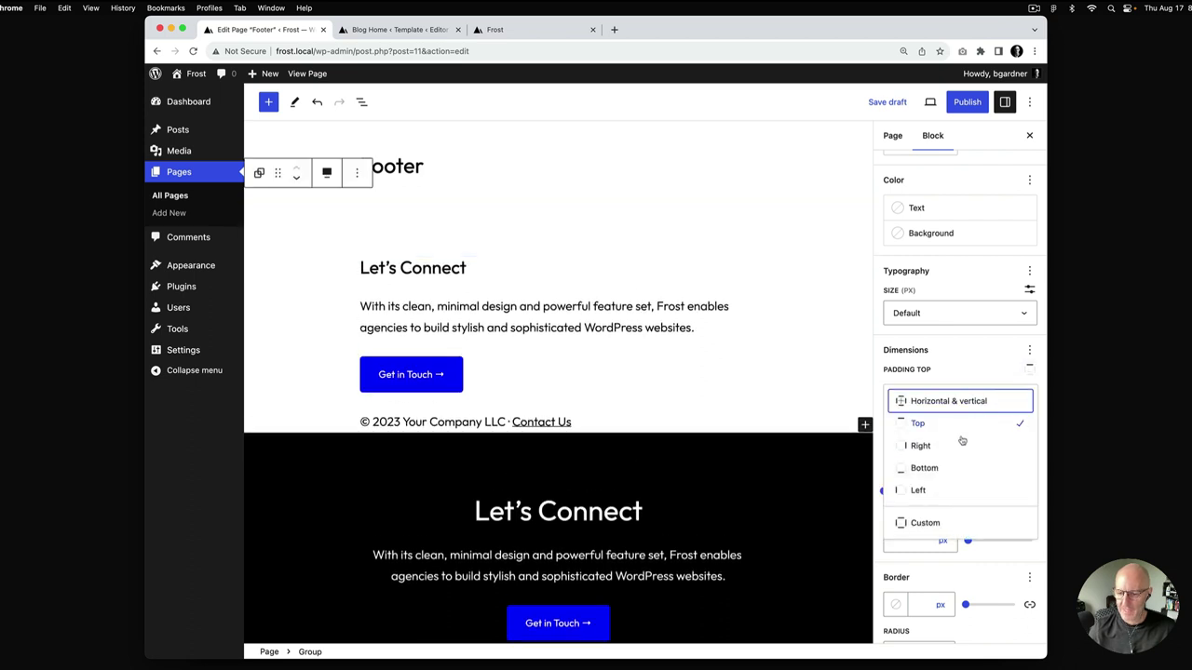
left_click(934, 472)
left_click_drag(884, 392, 937, 392)
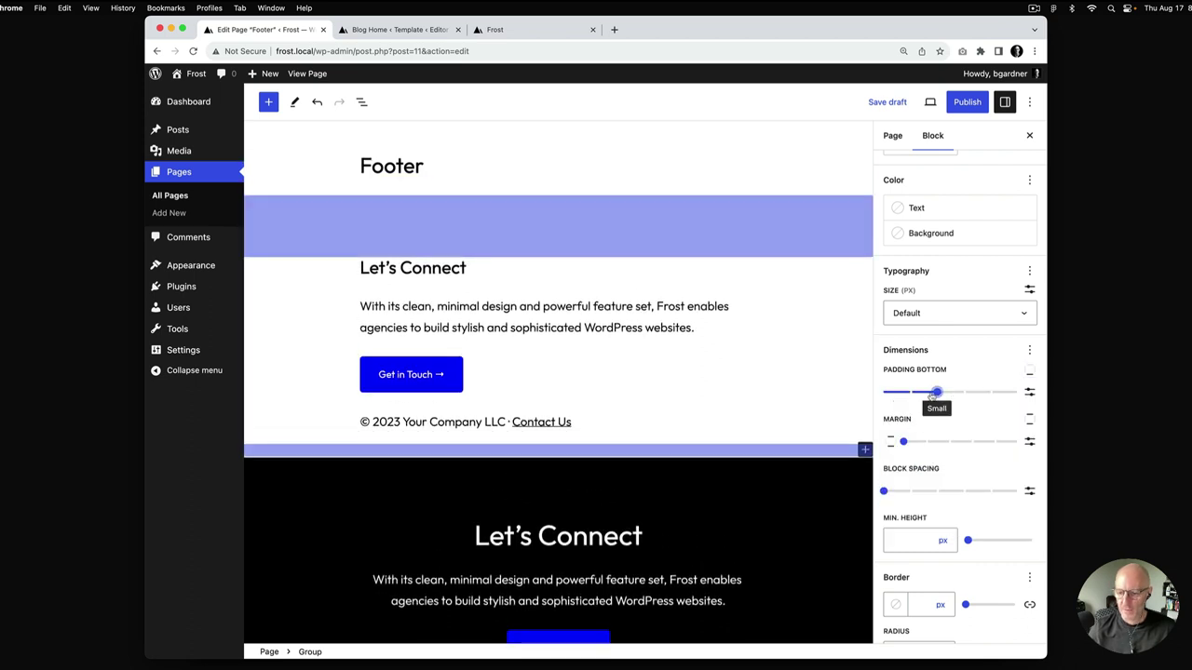
Step: Center the white footer's Let's Connect heading and set it to 48px
scroll(519, 336, "down", 2)
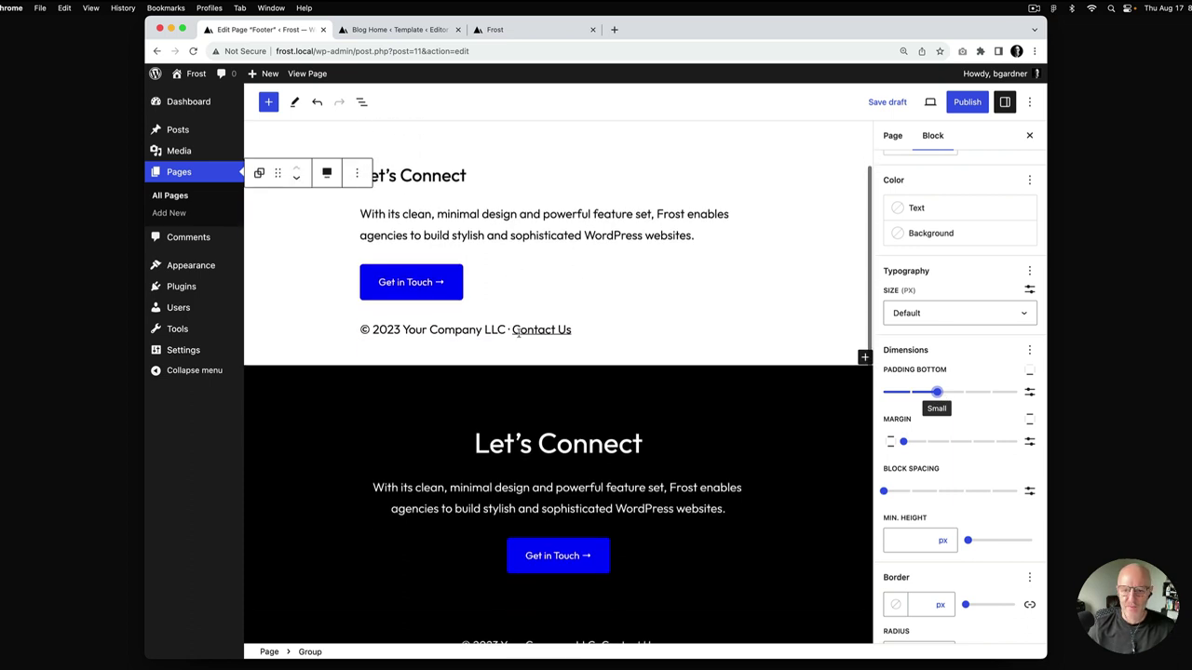
scroll(518, 335, "up", 1)
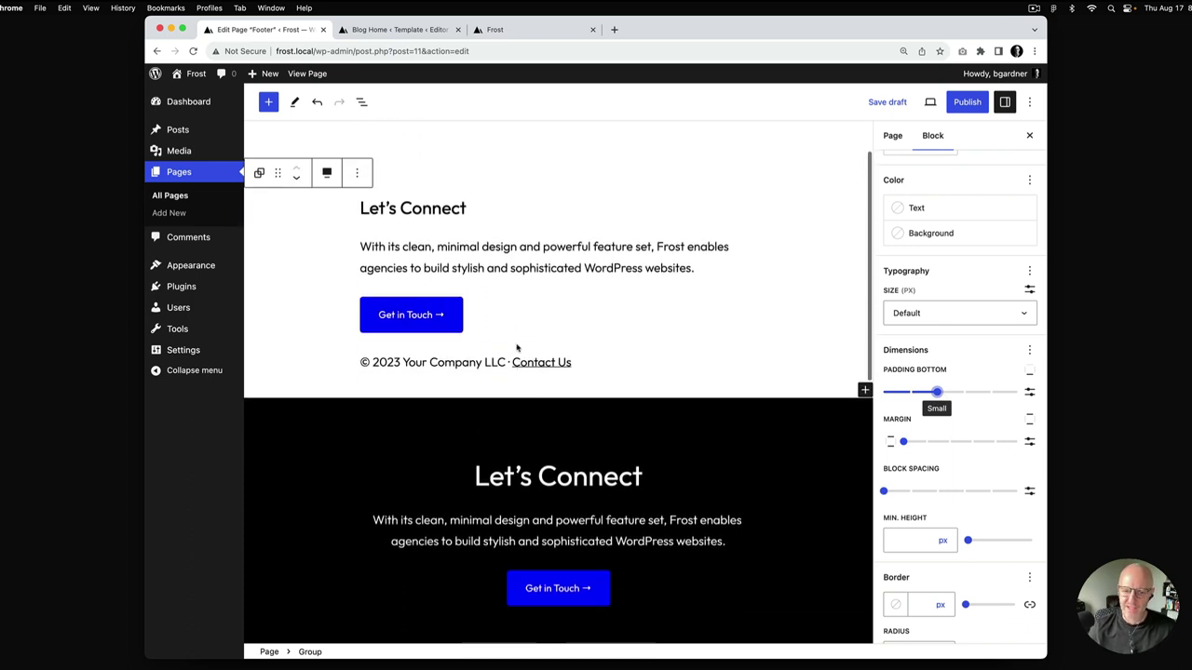
left_click(574, 477)
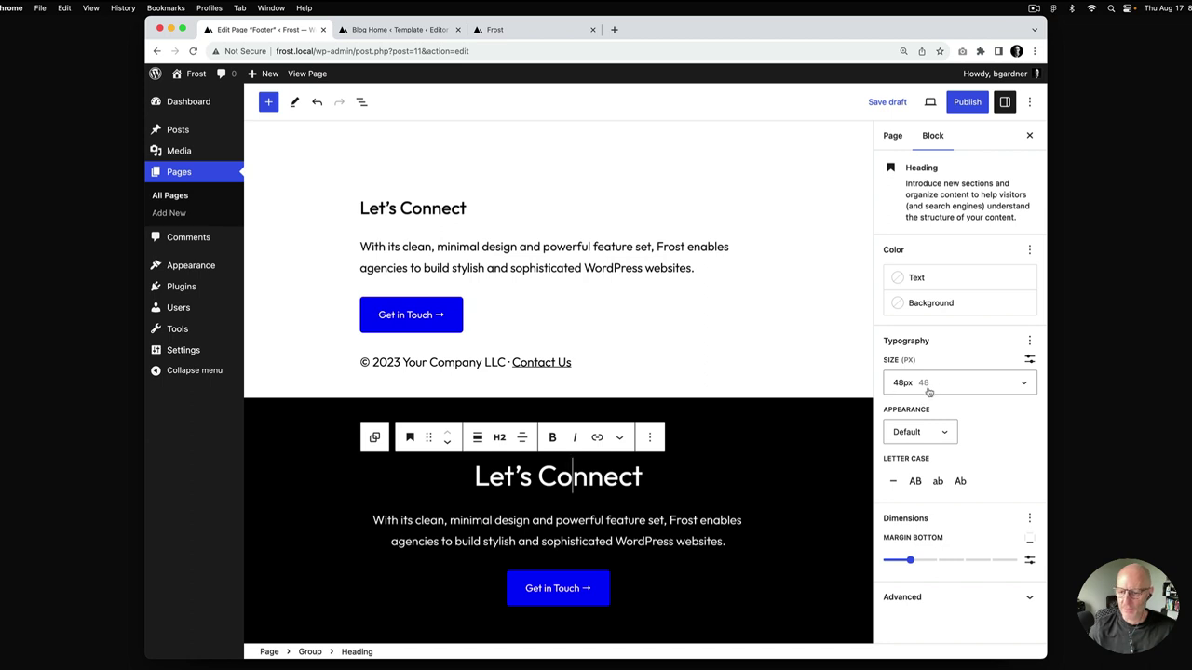
left_click(433, 209)
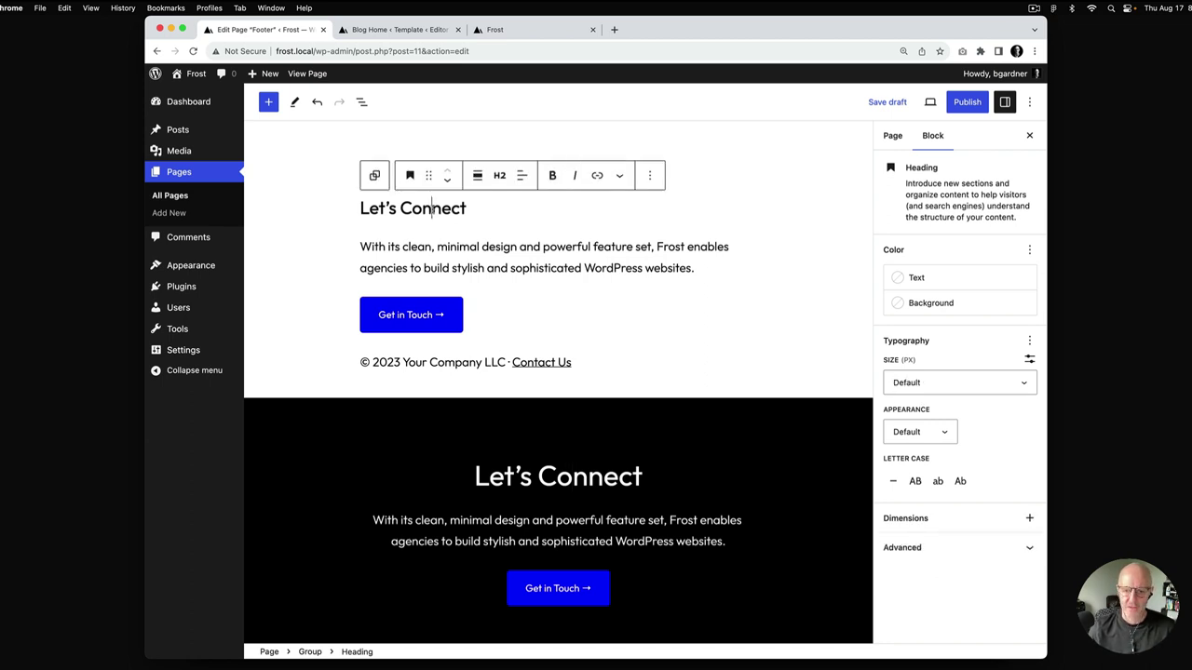
left_click(521, 175)
left_click(563, 236)
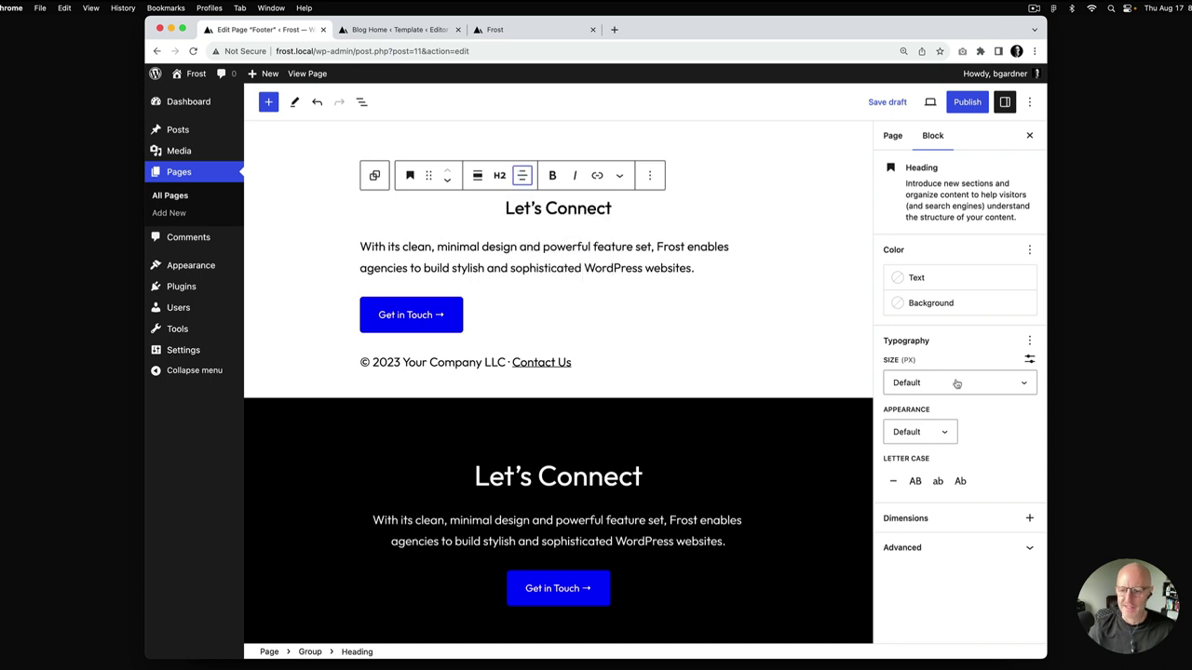
left_click(984, 389)
scroll(966, 474, "down", 3)
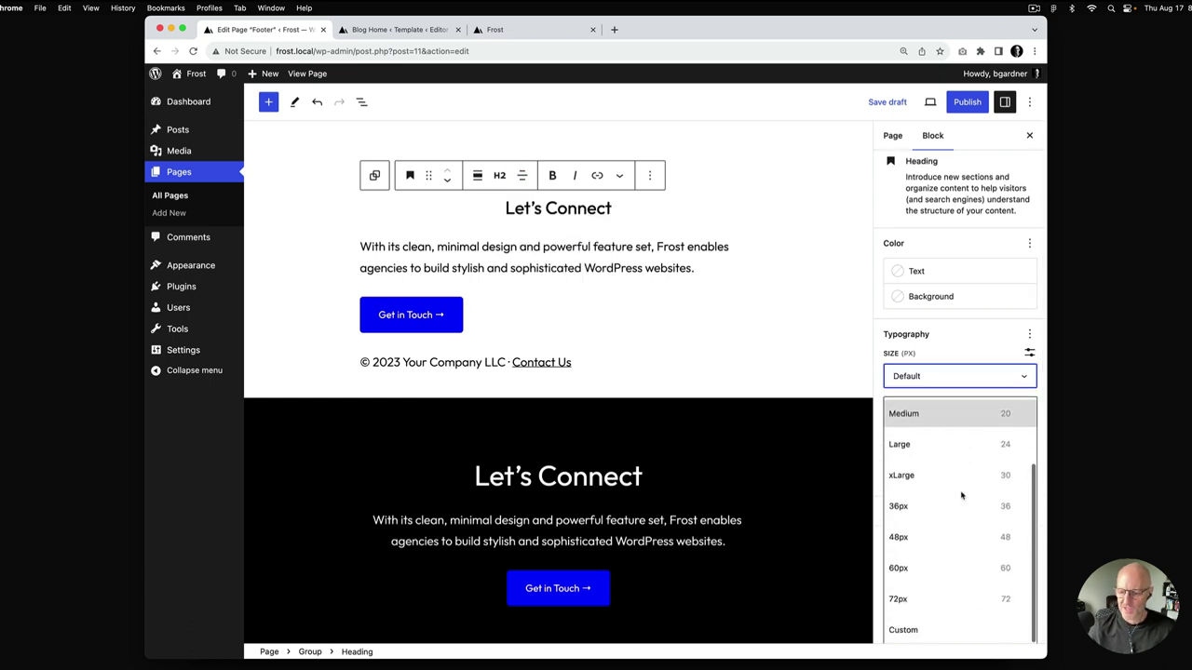
left_click(949, 538)
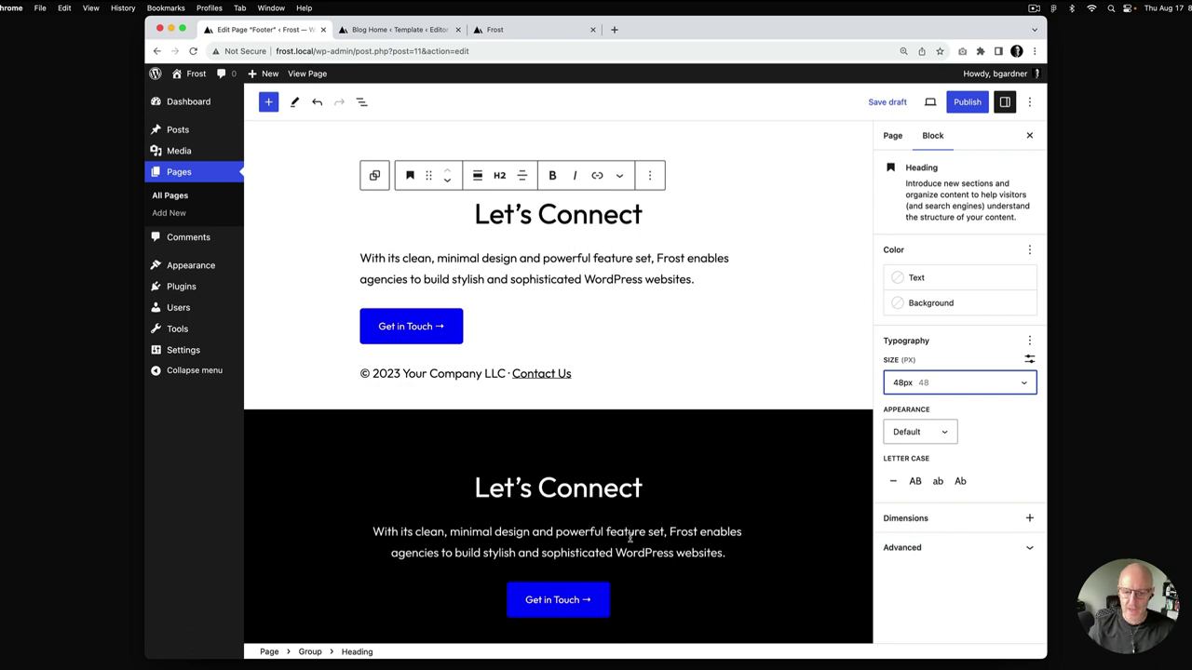
Step: Center the description paragraph and the Get in Touch button
left_click(560, 278)
left_click(477, 225)
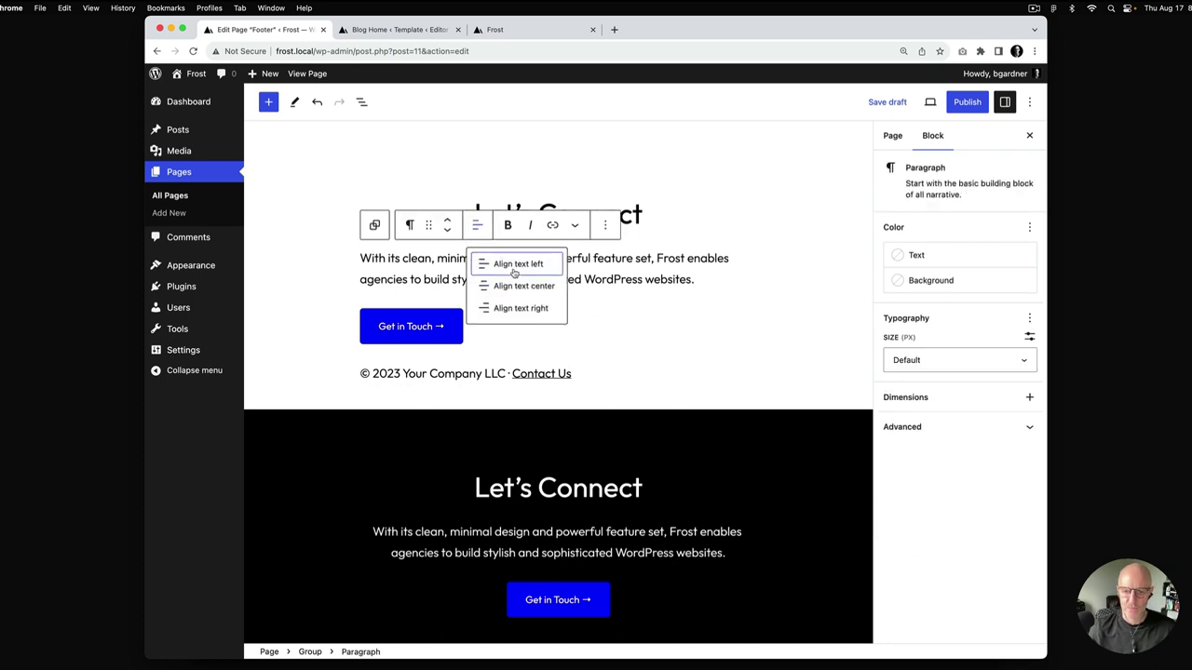
left_click(523, 289)
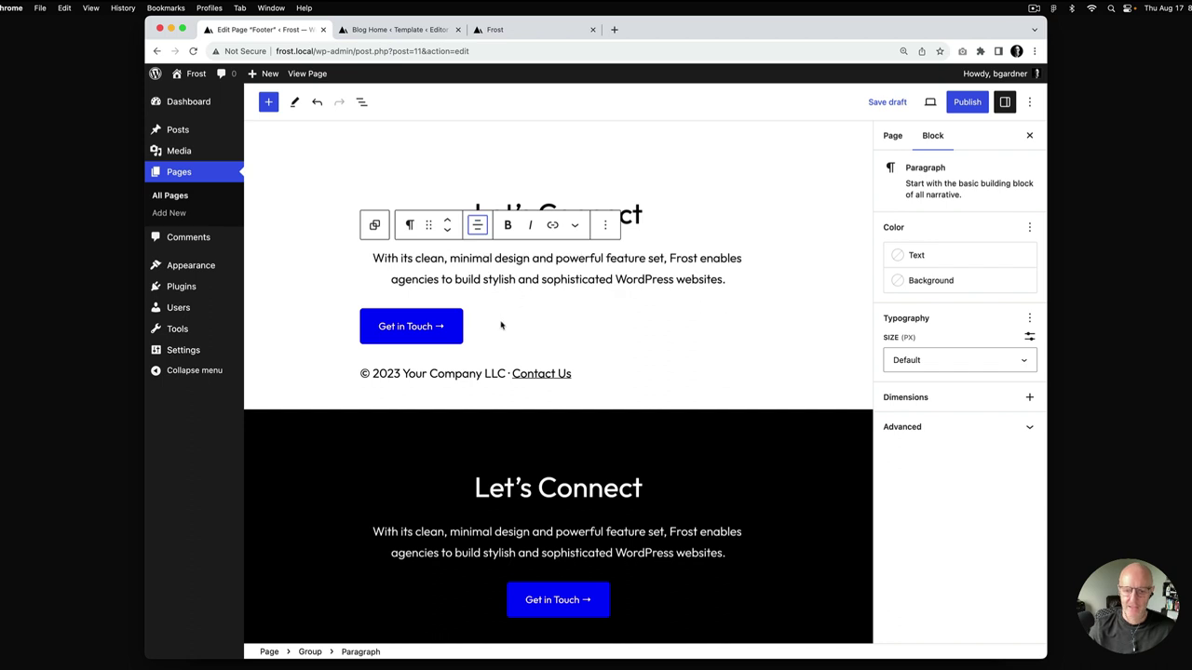
left_click(472, 329)
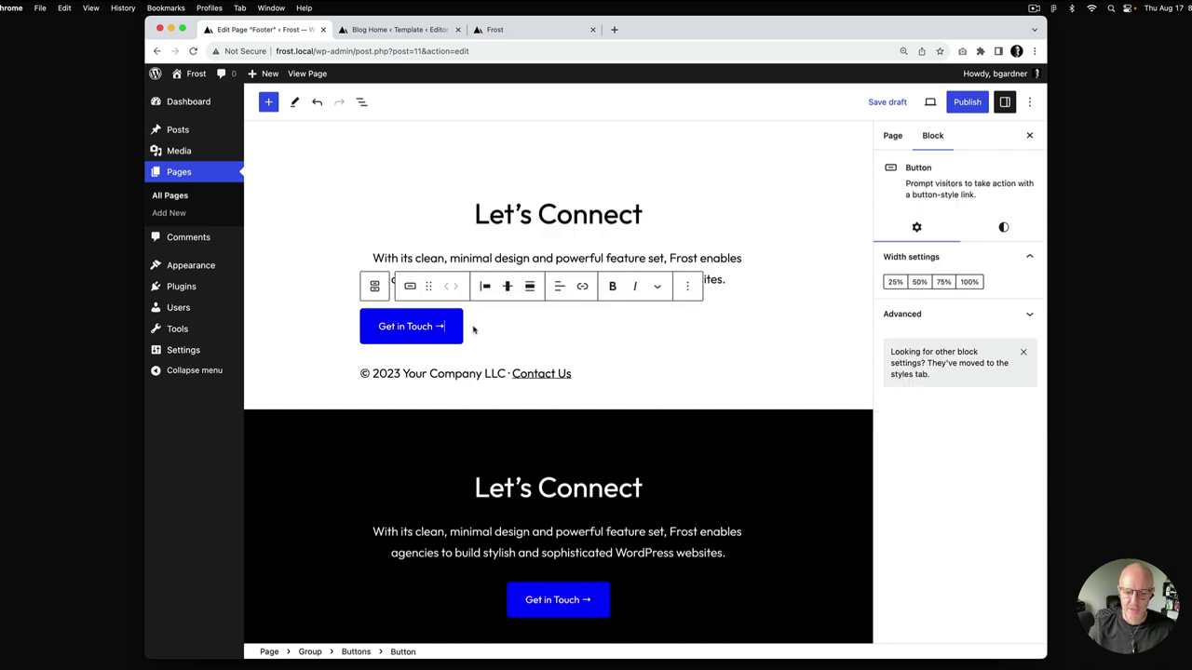
left_click(356, 651)
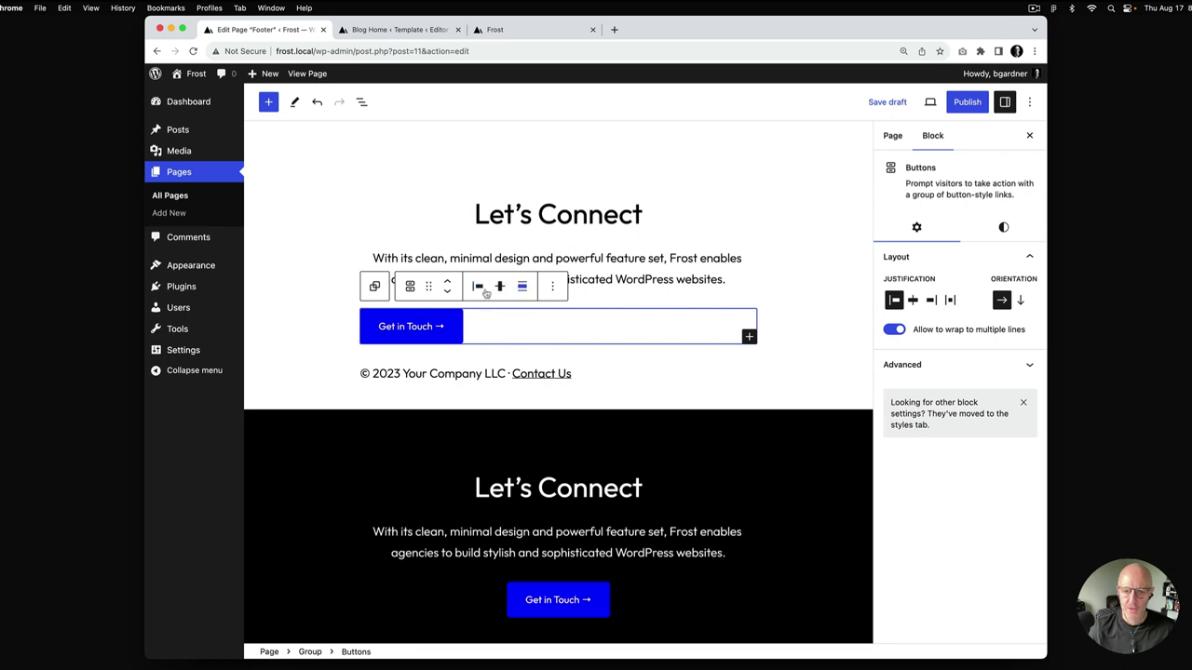
left_click(479, 289)
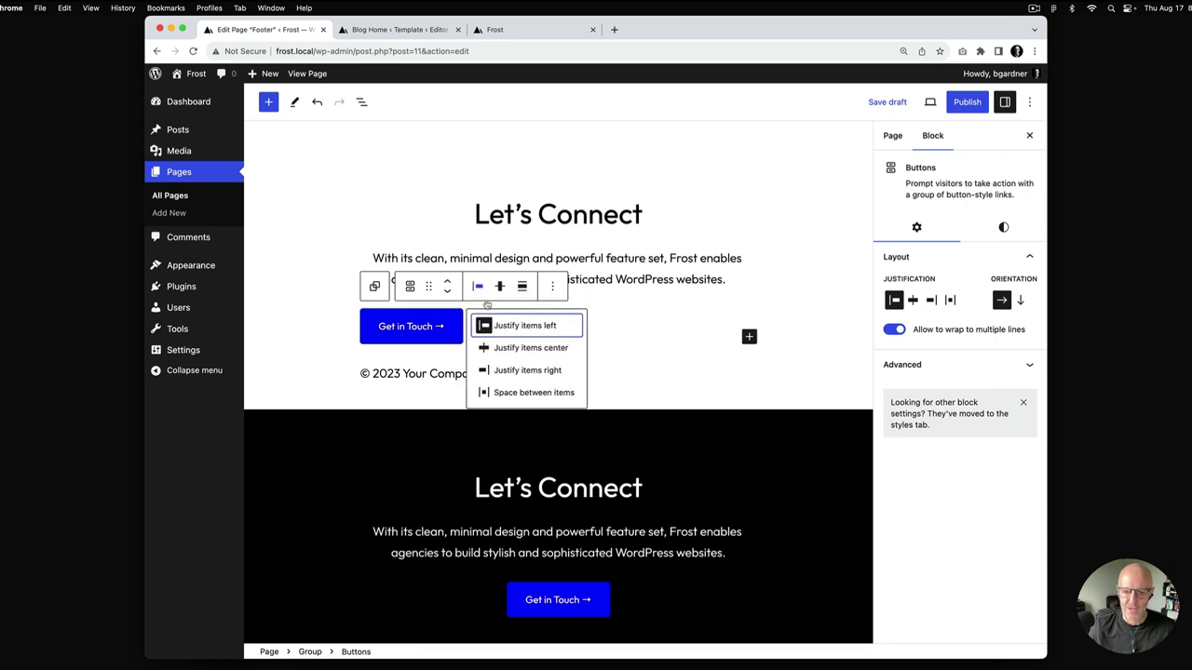
left_click(531, 348)
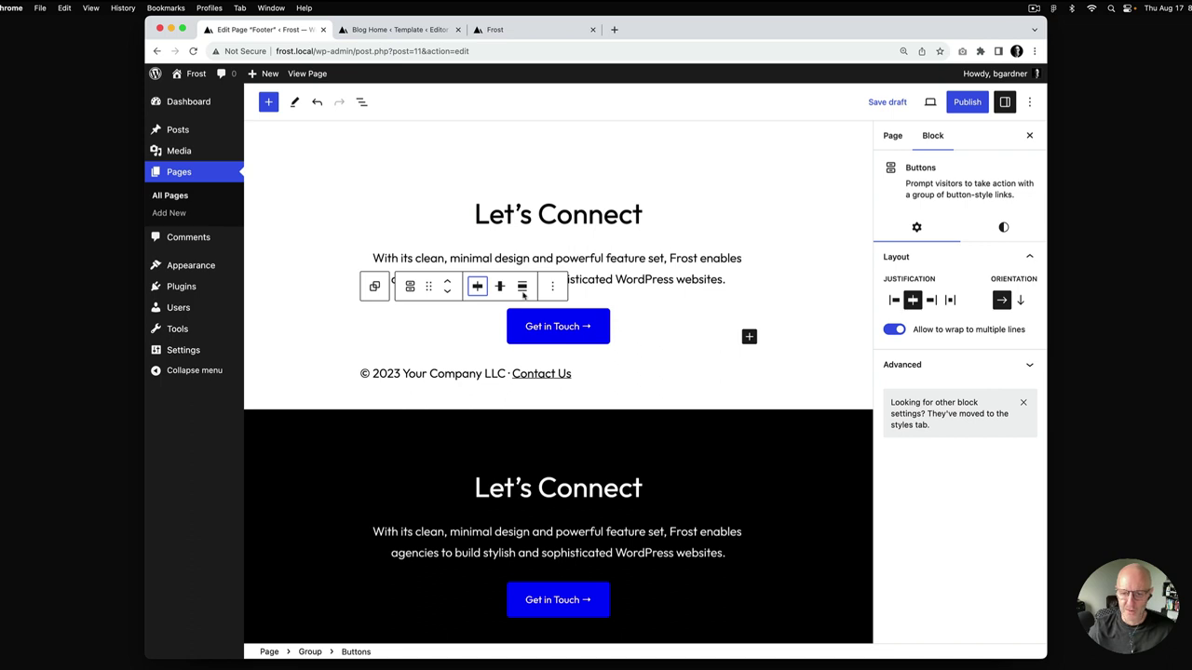
Step: Center the copyright line and set its font size to Small
left_click(469, 373)
left_click(477, 340)
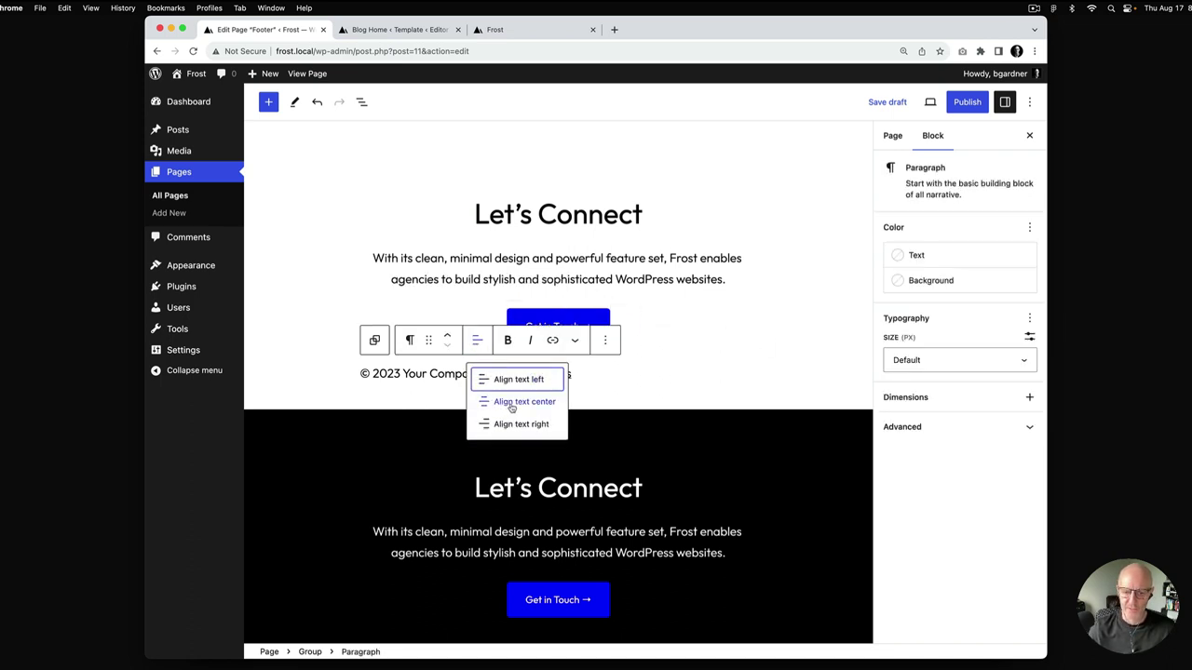
left_click(511, 407)
scroll(615, 317, "down", 3)
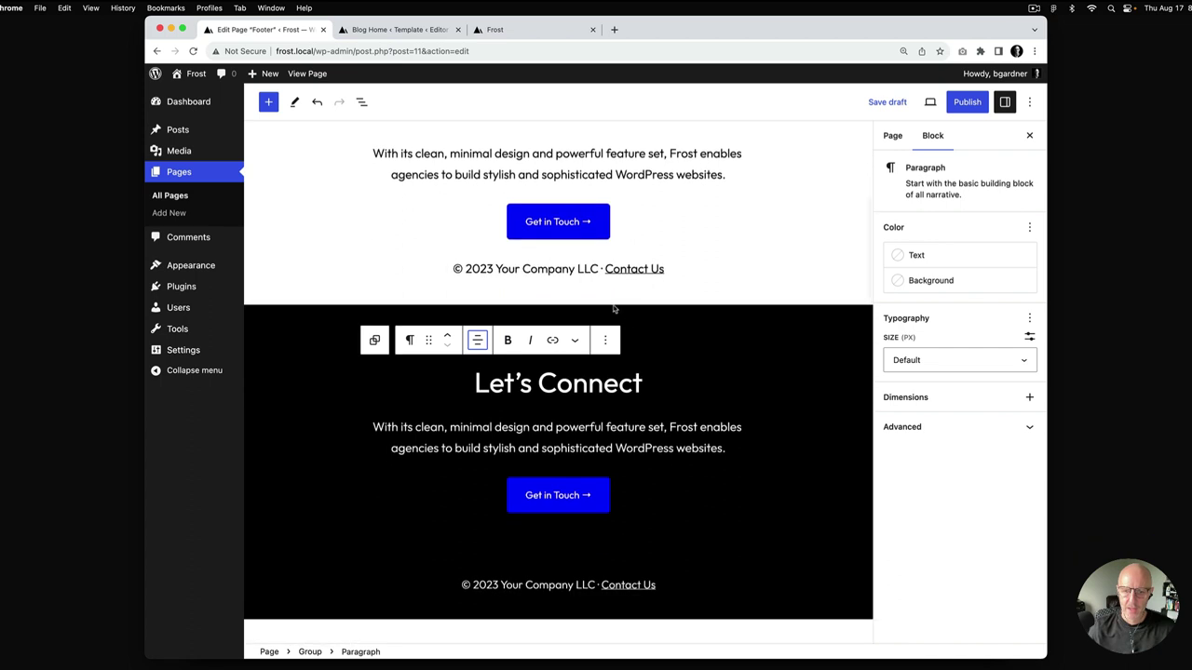
left_click(546, 586)
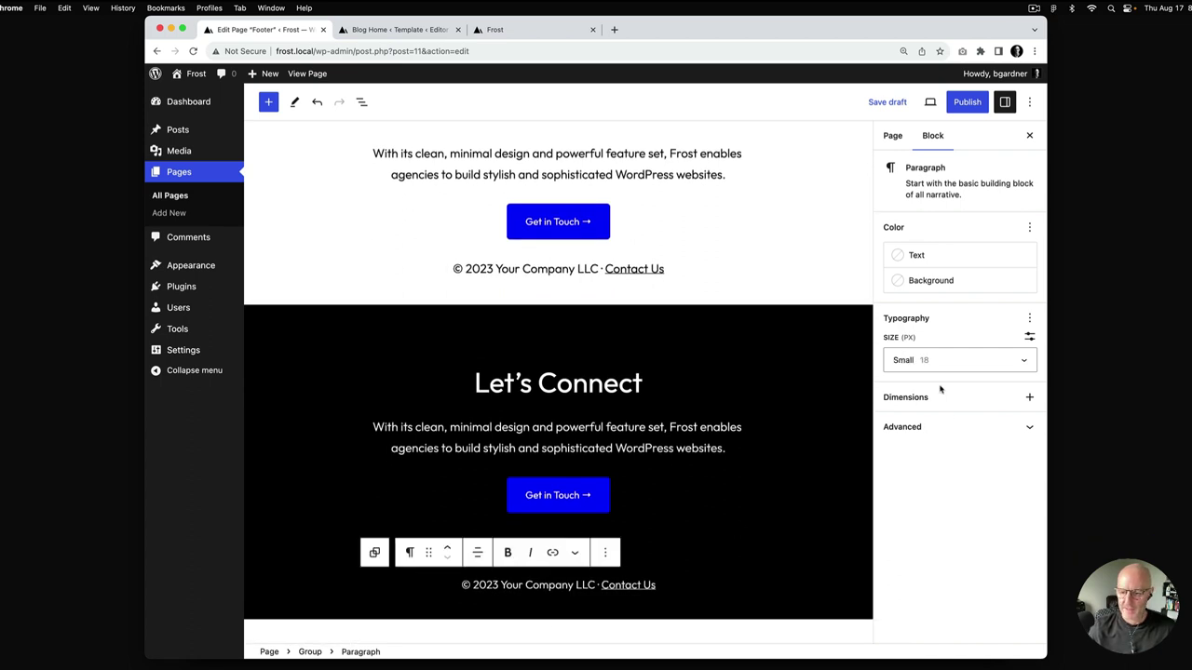
left_click(569, 270)
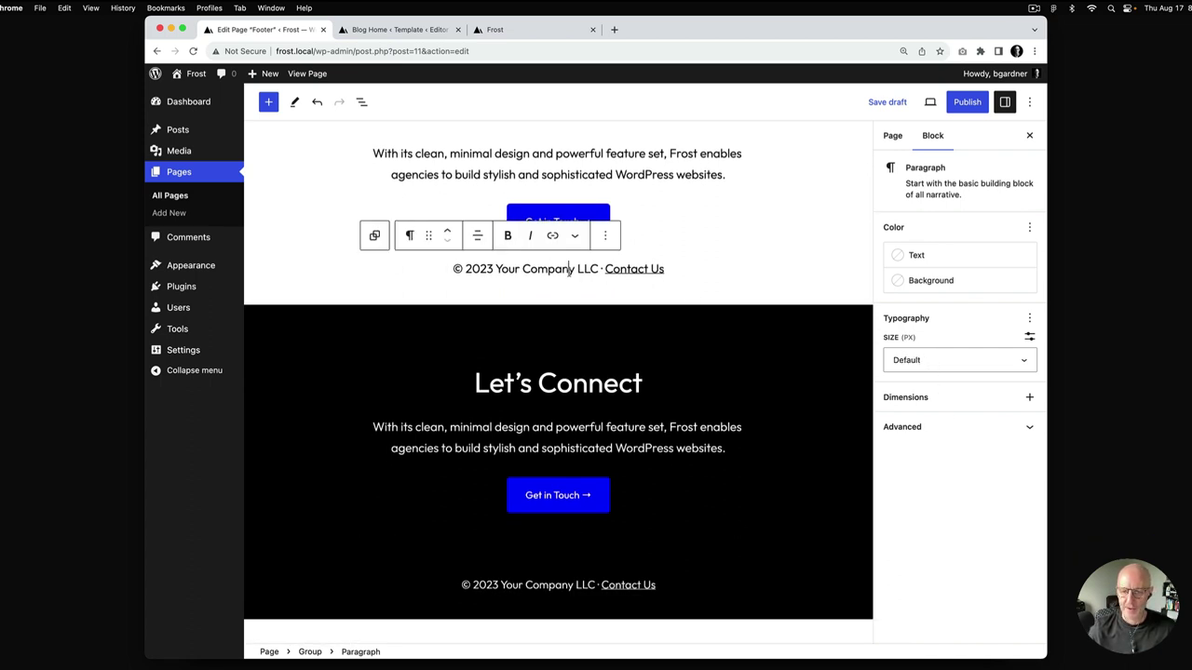
left_click(1020, 359)
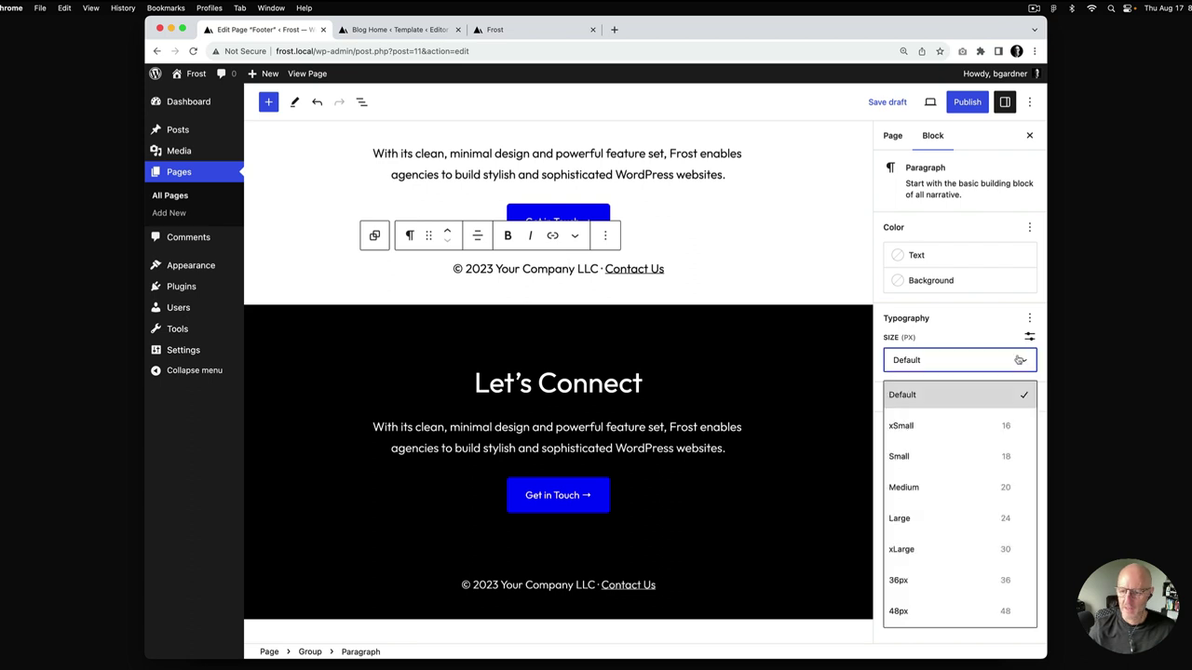
left_click(999, 456)
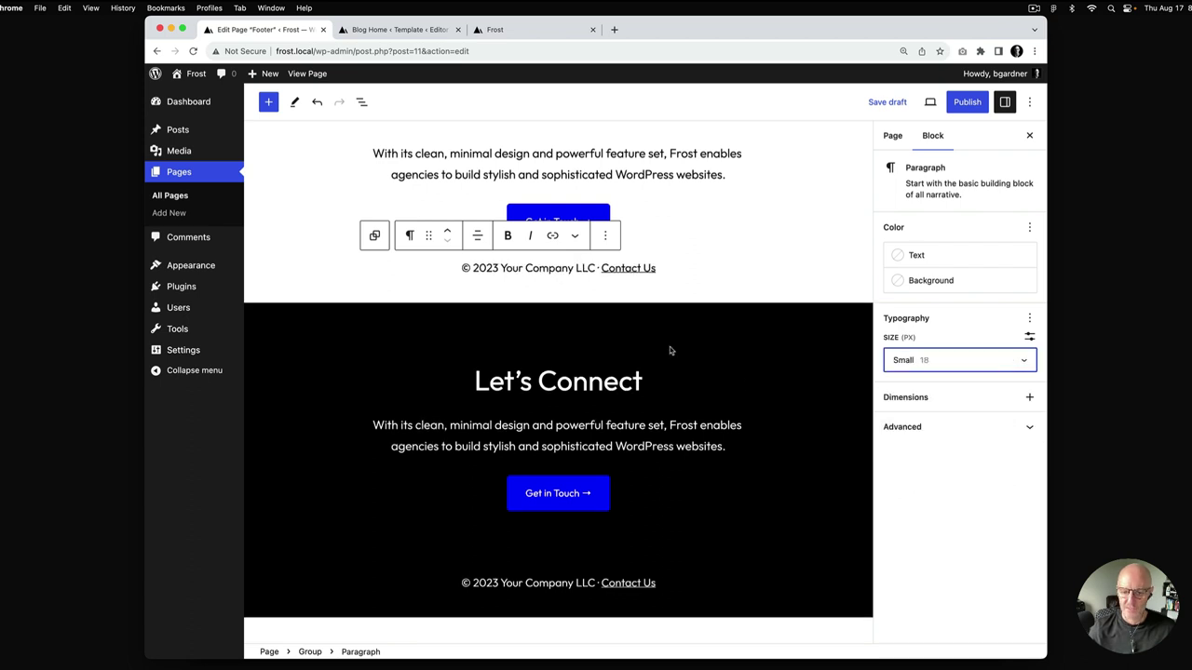
left_click(690, 255)
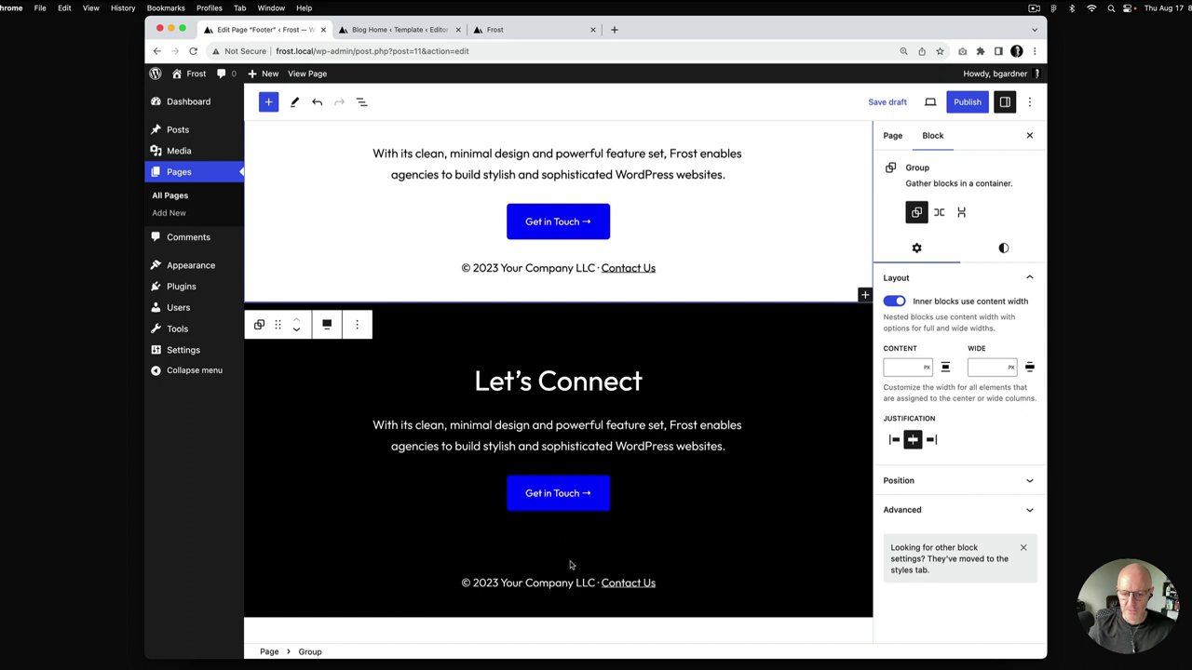
Step: Check the margin settings of the dark footer's Get in Touch button row
left_click(640, 501)
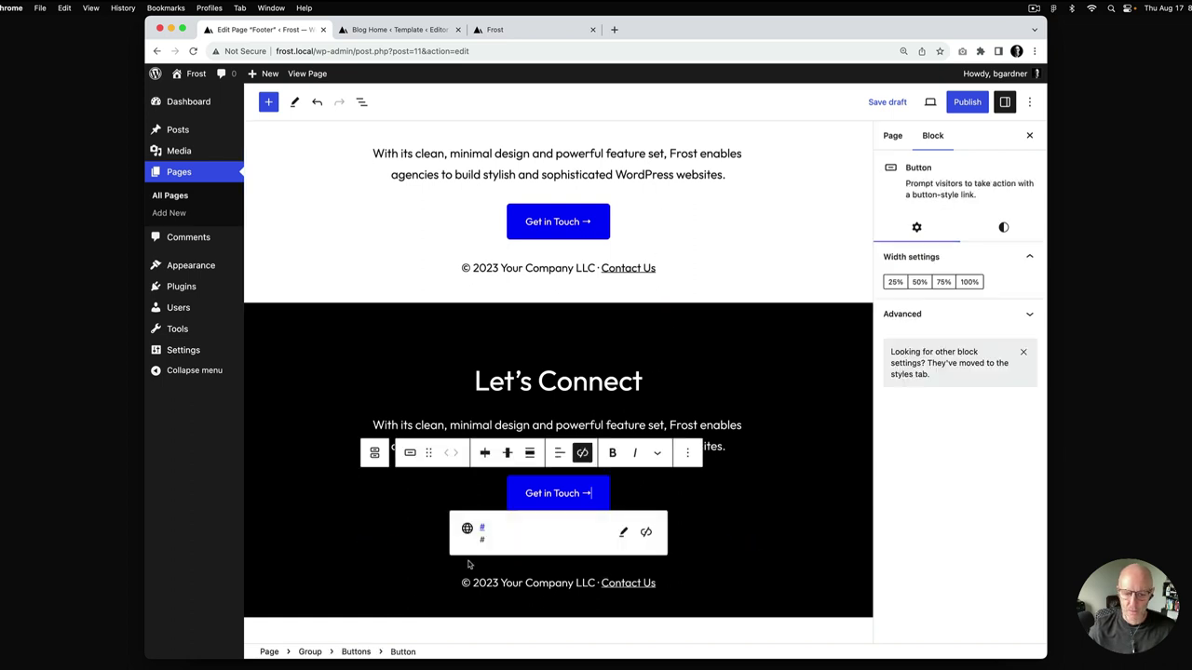
left_click(356, 651)
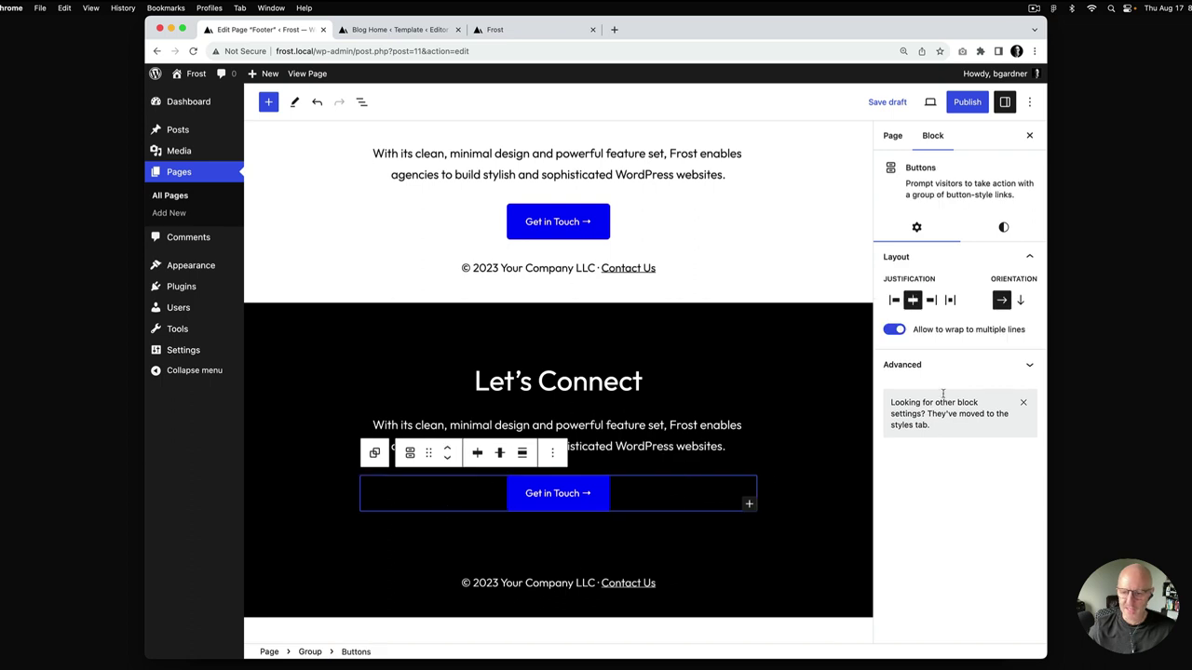
left_click(1003, 227)
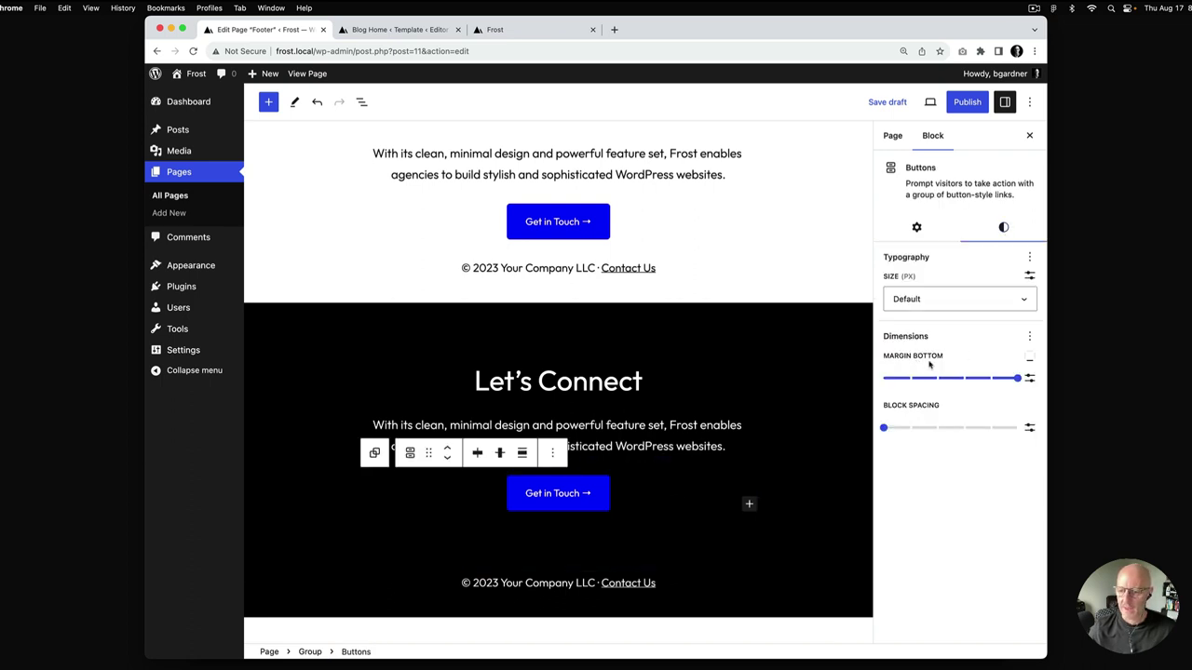
mouse_move(948, 389)
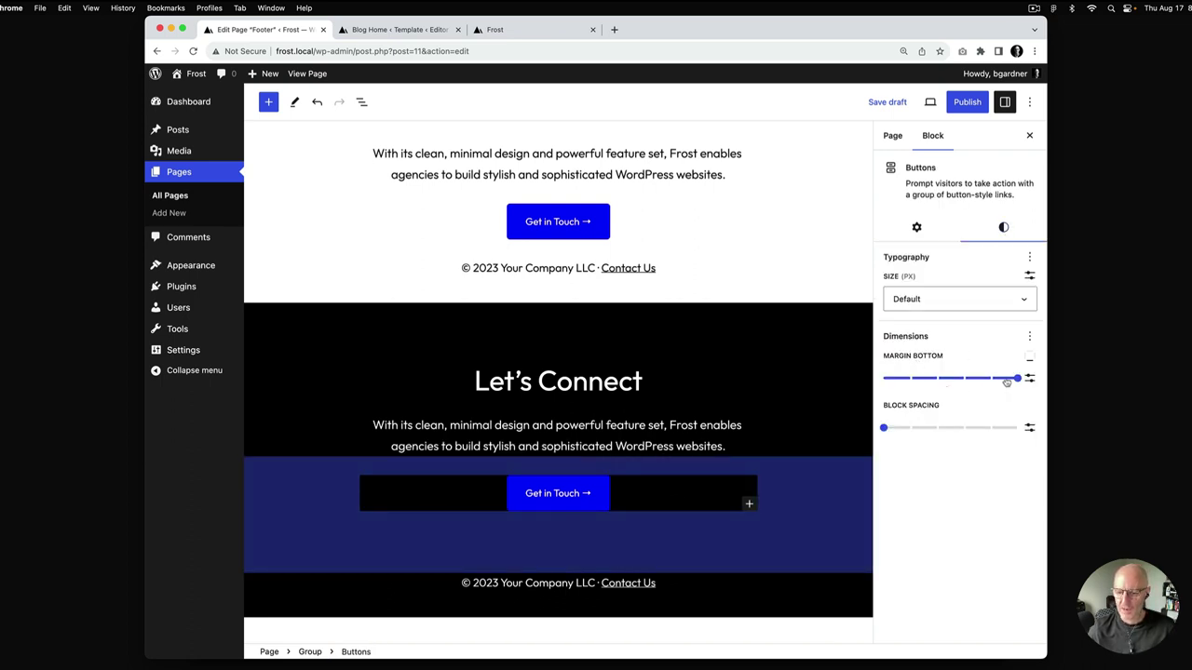
Step: Set the white footer's button row margin to bottom only at xLarge
left_click(662, 219)
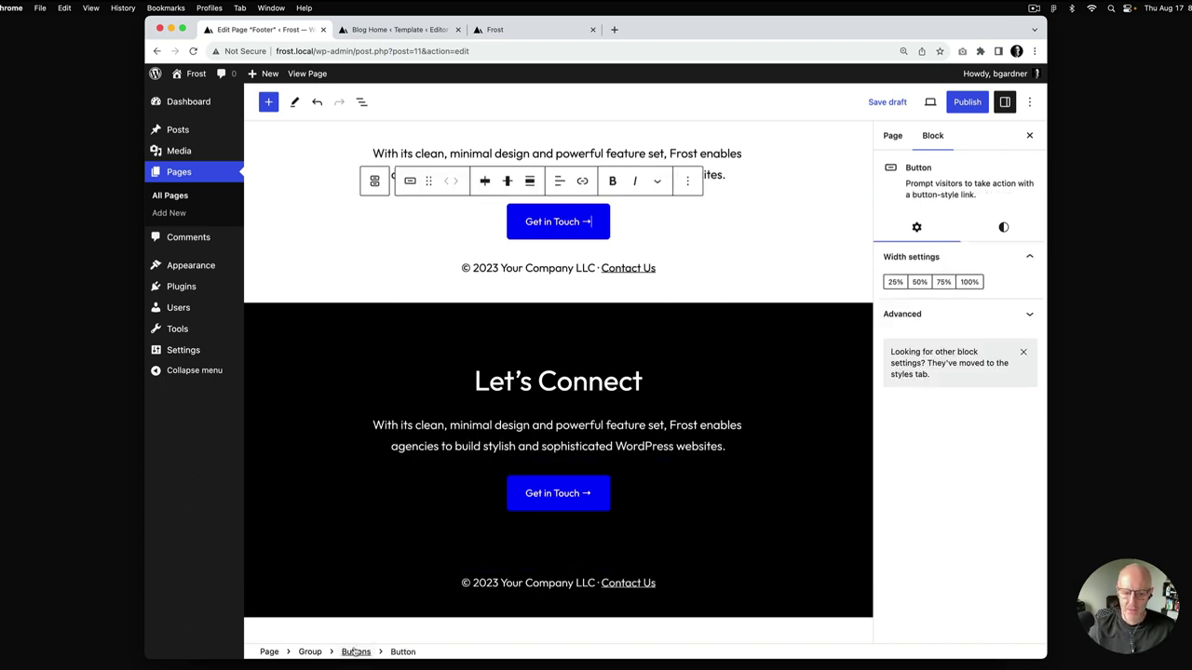
left_click(1003, 227)
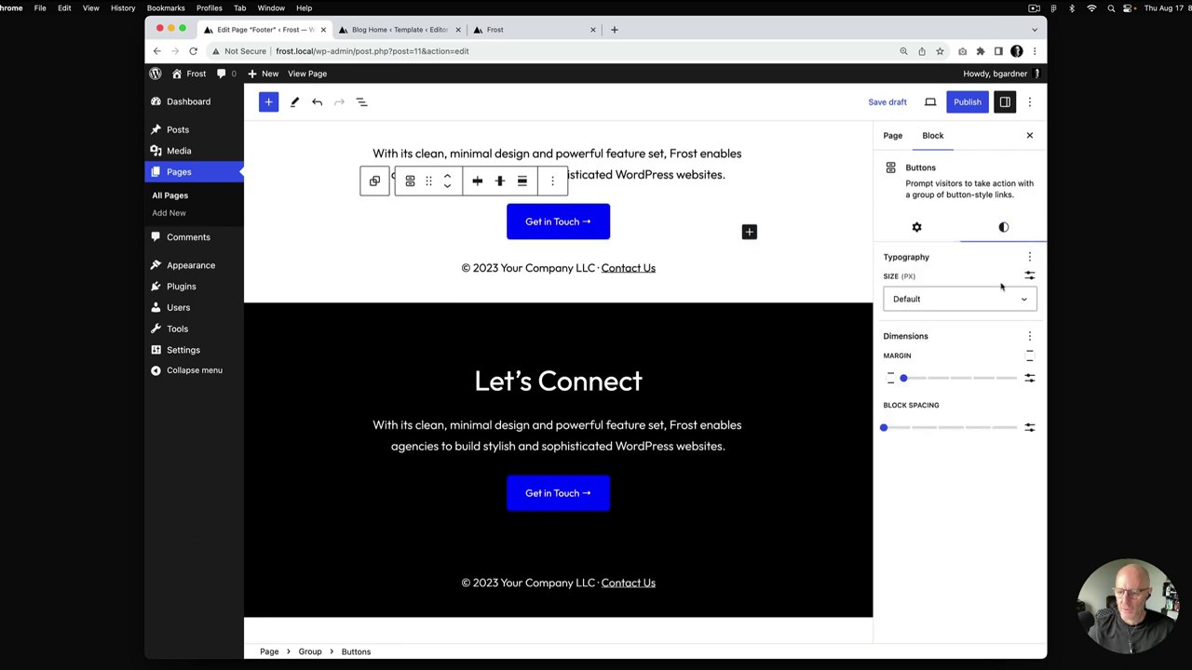
left_click(1030, 359)
left_click(931, 434)
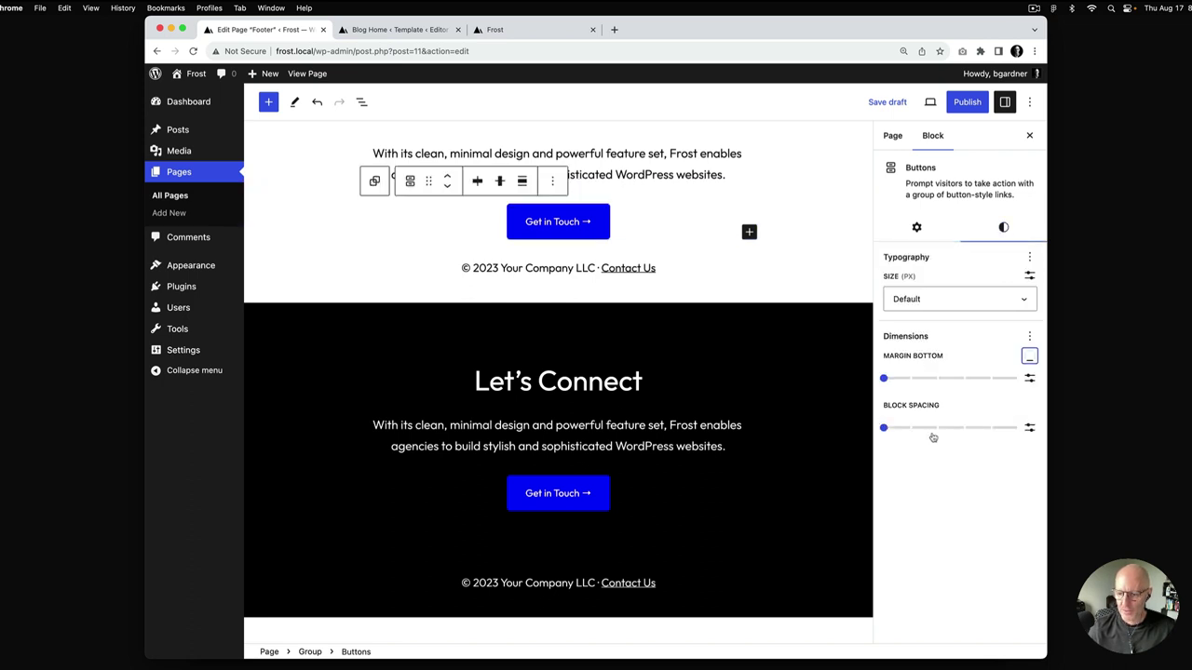
left_click_drag(885, 378, 1015, 379)
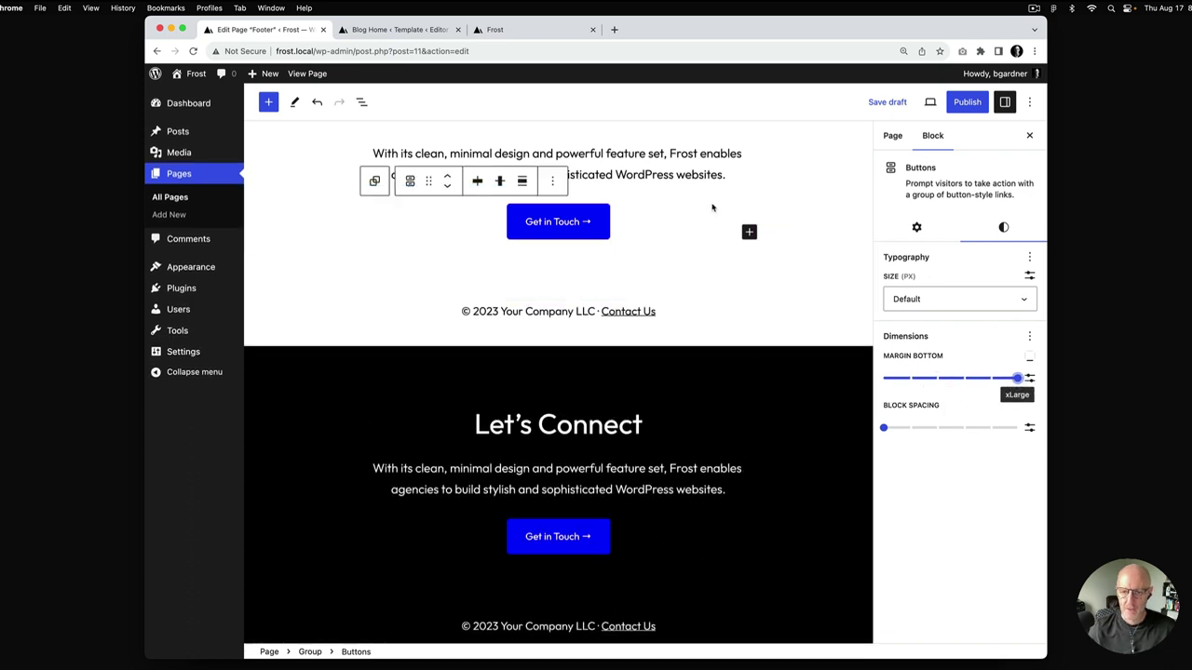
left_click(694, 176)
scroll(687, 177, "up", 4)
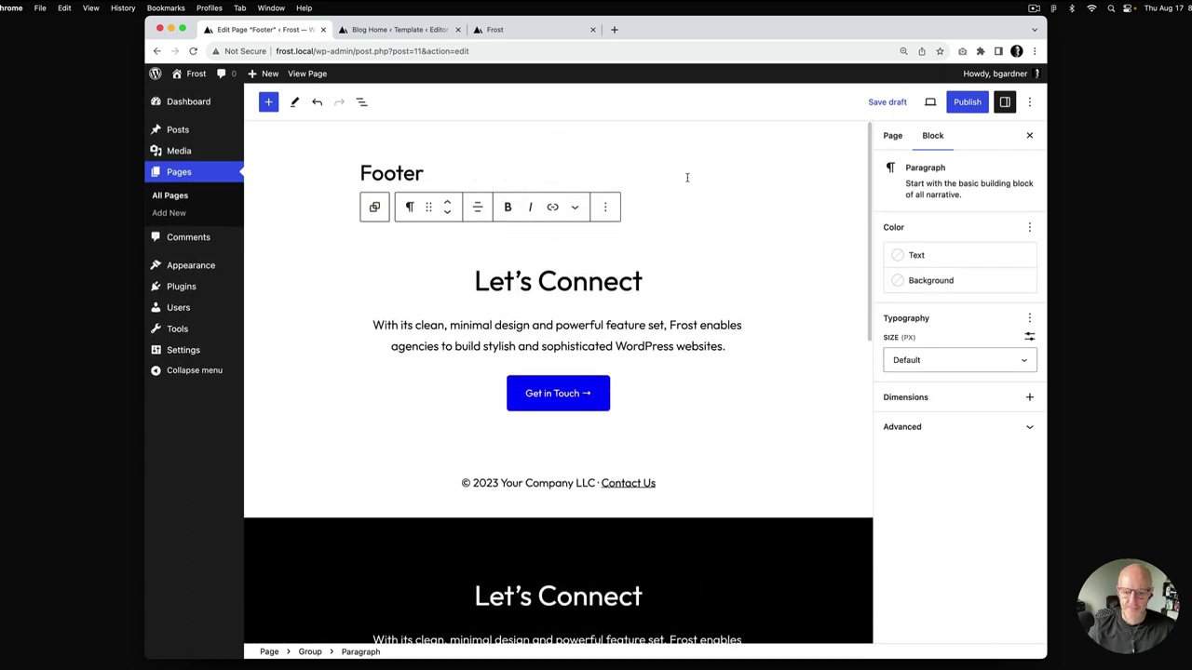
scroll(715, 319, "down", 5)
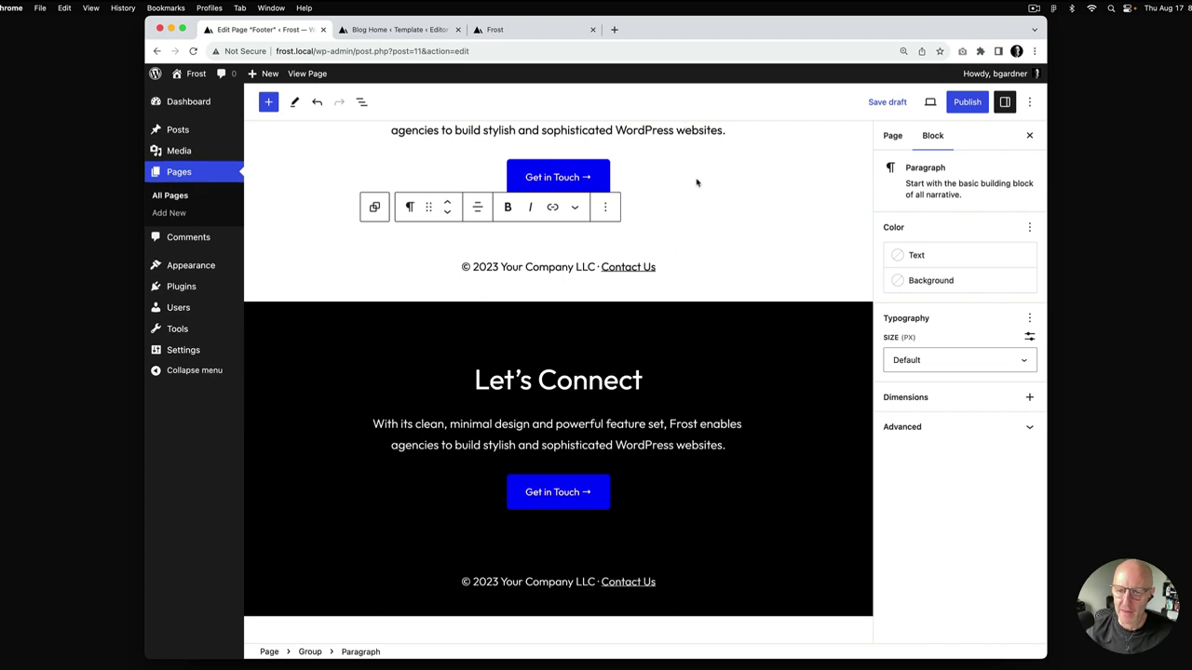
scroll(694, 182, "up", 5)
Step: Insert a full-width stacked Group block below the Footer title
left_click(591, 193)
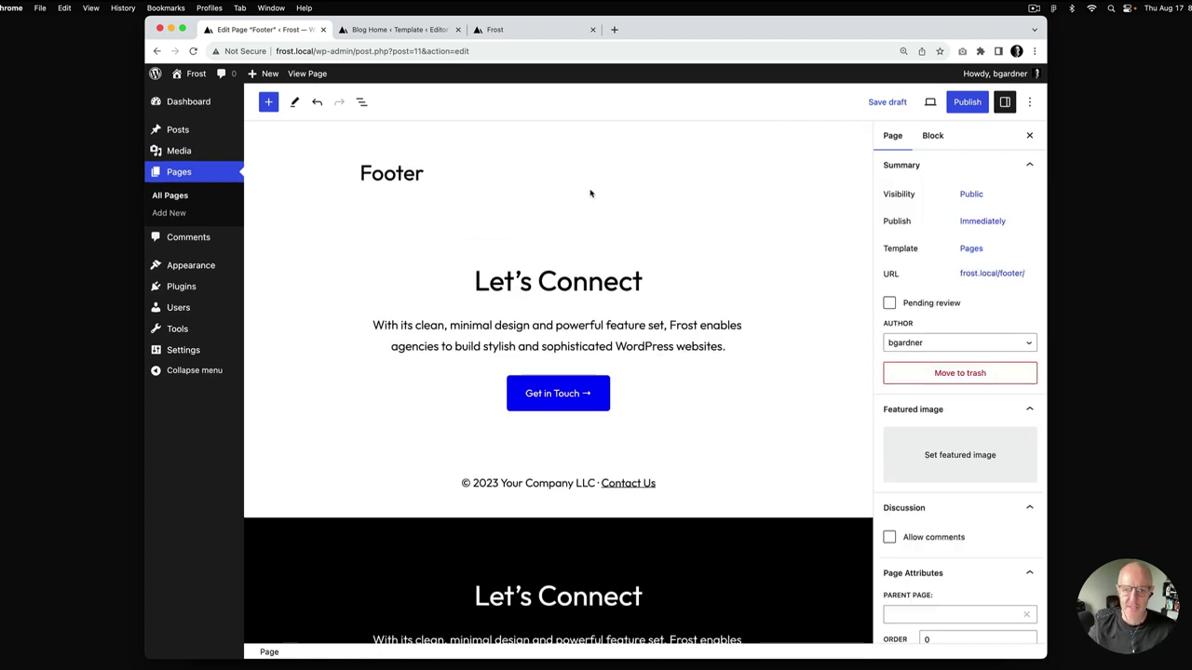
left_click(510, 171)
key("Return")
type("/g")
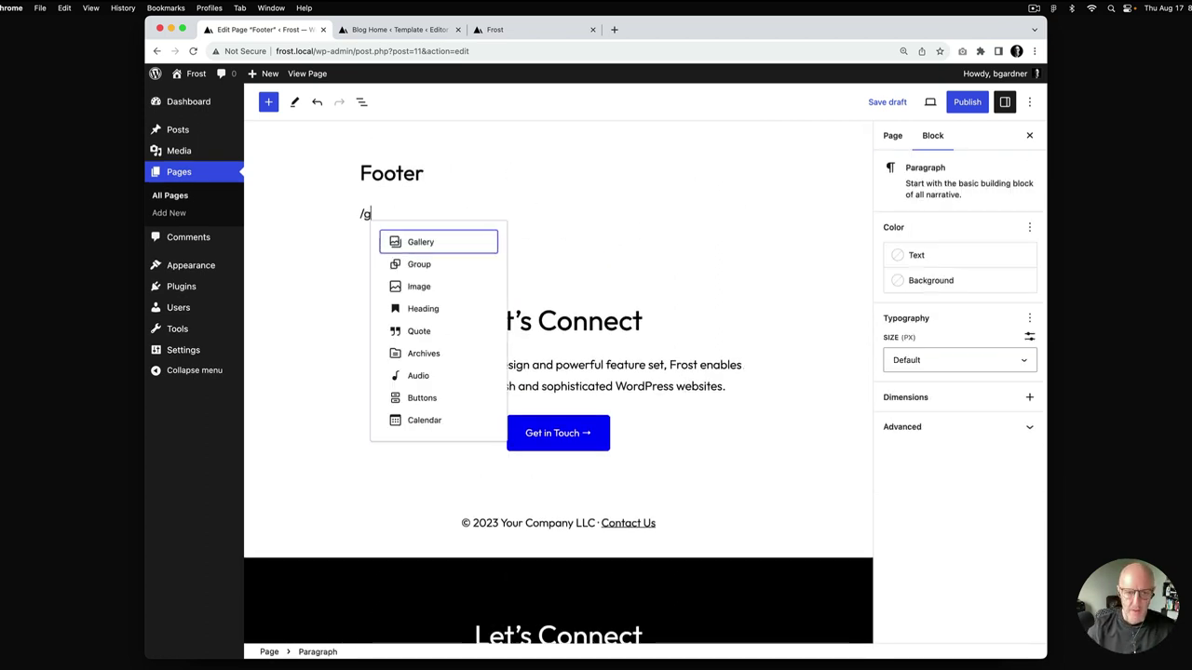
left_click(437, 266)
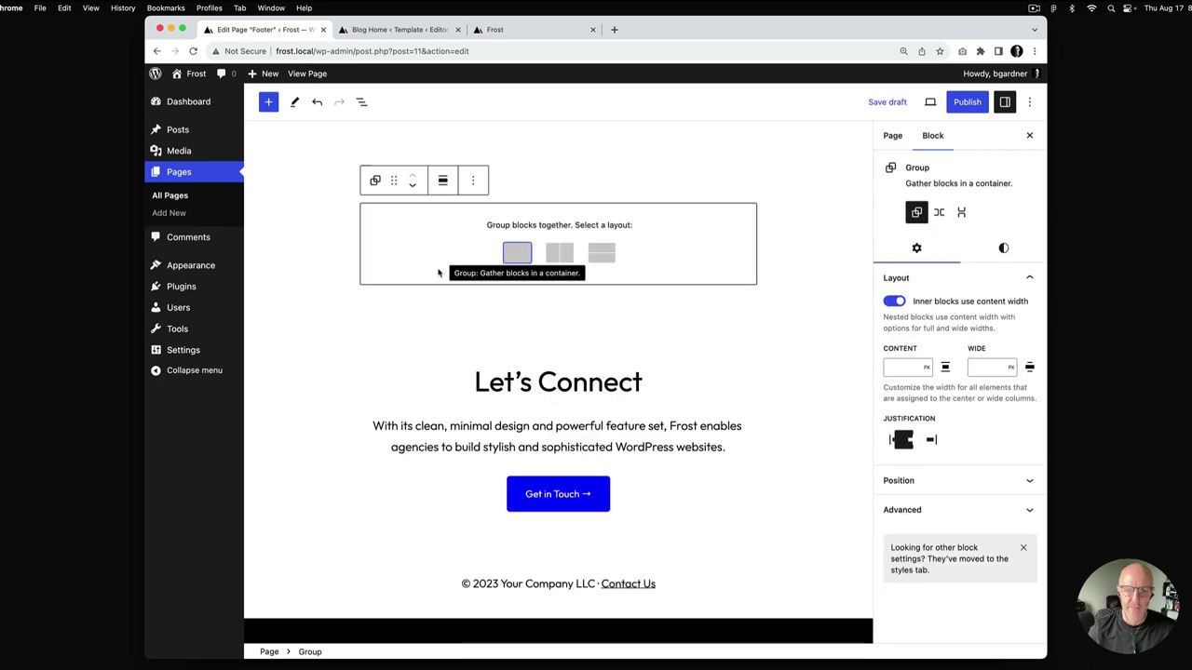
left_click(517, 256)
left_click(442, 180)
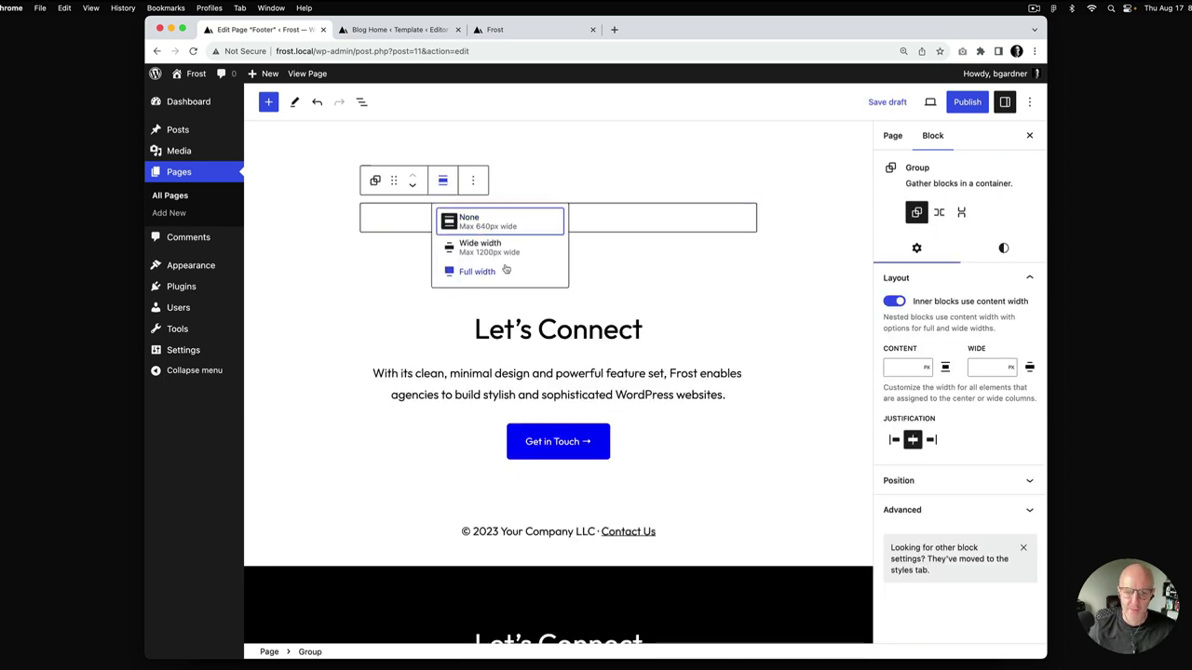
left_click(477, 272)
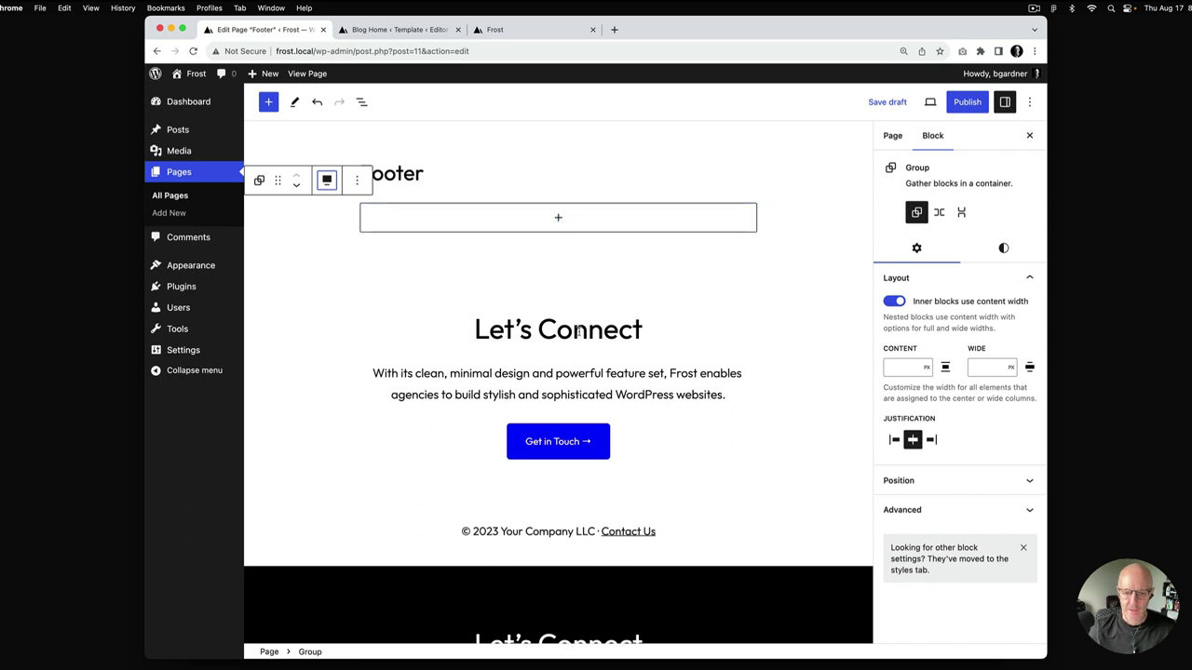
Step: Add a heading inside the group with the copied 'Let's Connect' text
triple_click(579, 332)
key("super+c")
left_click(566, 218)
left_click(558, 217)
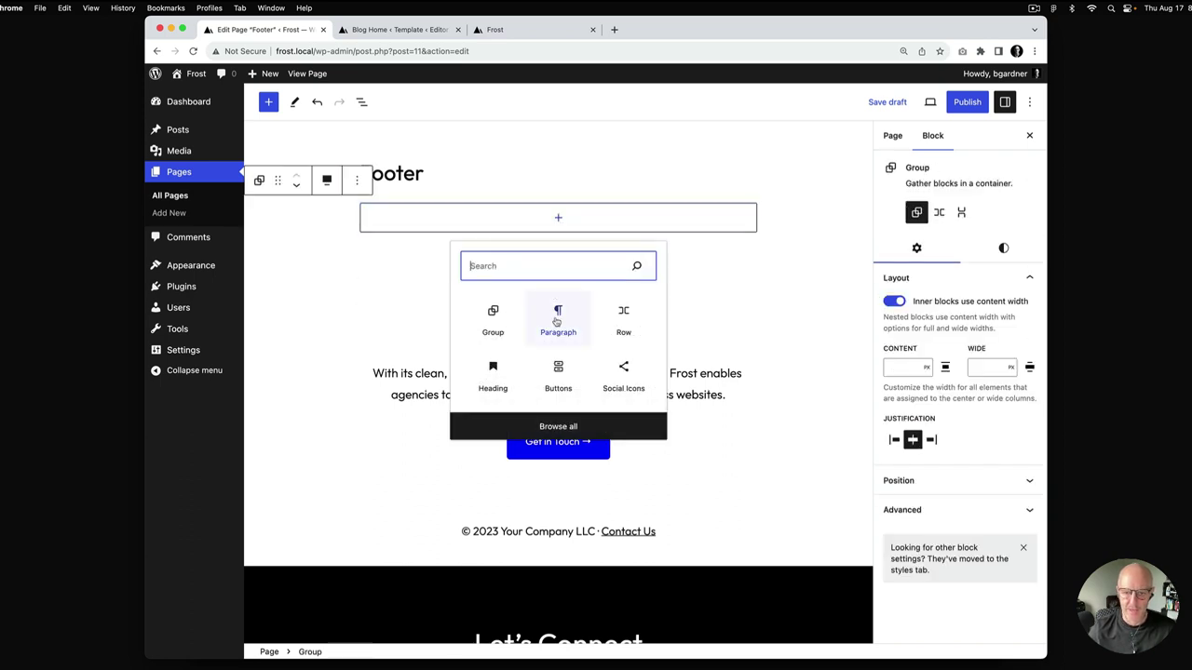
left_click(492, 373)
key("super+v")
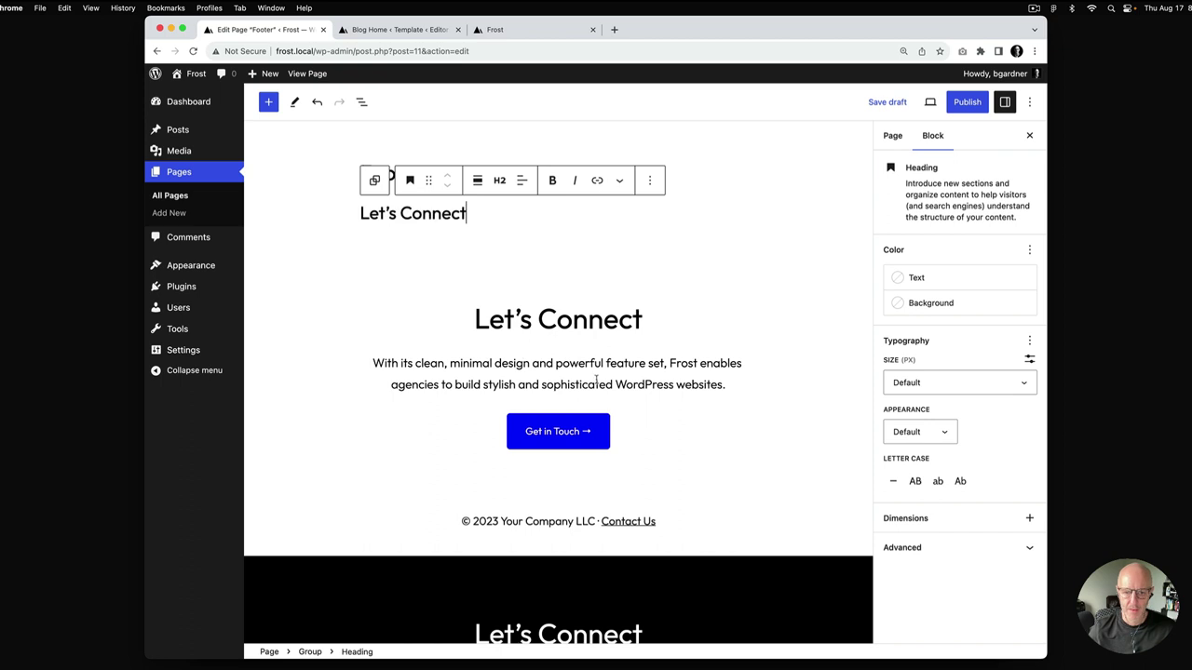
Step: Add the copied intro paragraph below the Let's Connect heading
triple_click(605, 373)
key("super+c")
left_click(492, 207)
key("Return")
key("super+v")
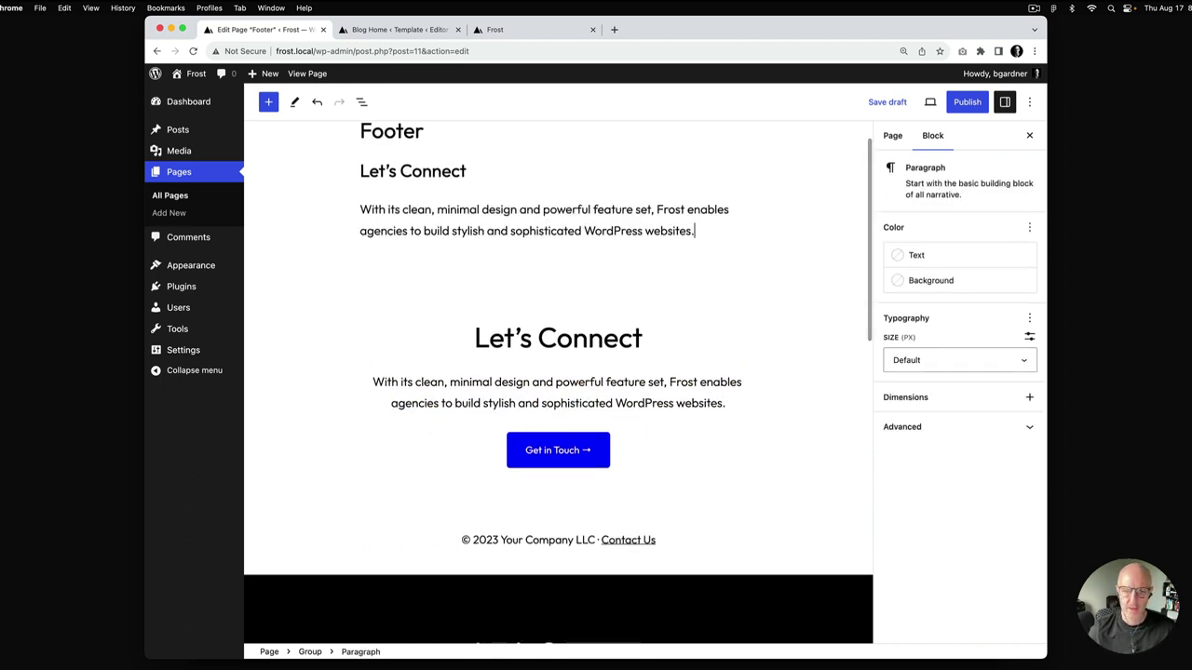
Step: Add a Buttons block after the intro with a 'Get in Touch →' button
left_click_drag(593, 431, 526, 432)
key("super+c")
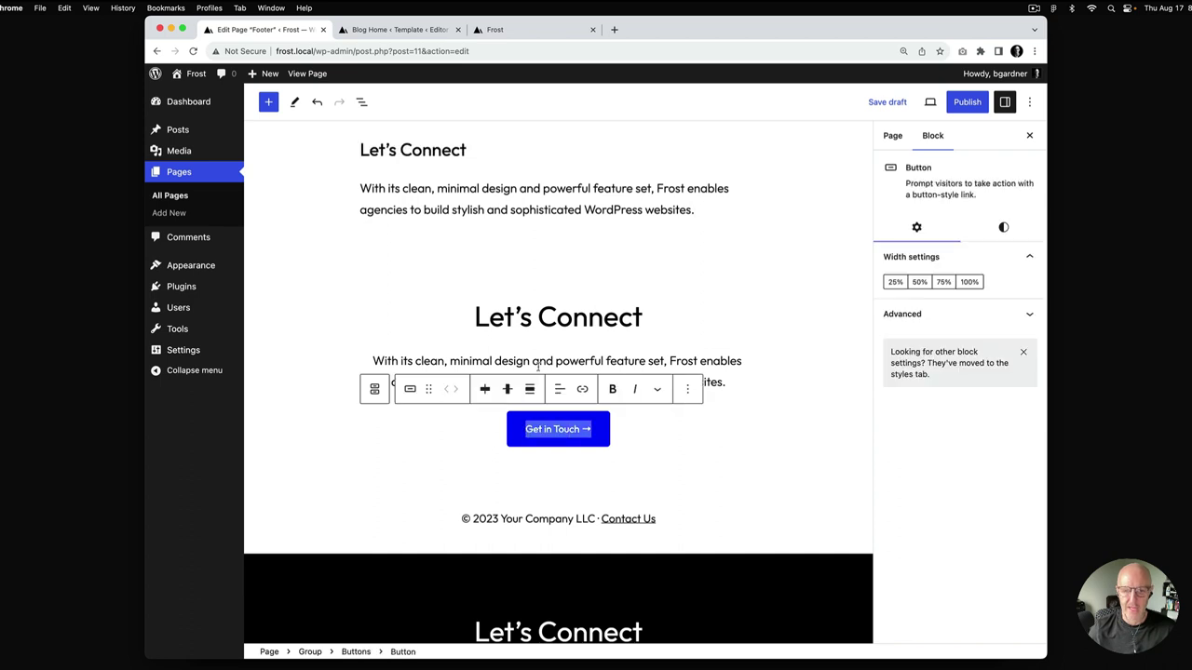
left_click(534, 255)
left_click(698, 210)
key("Return")
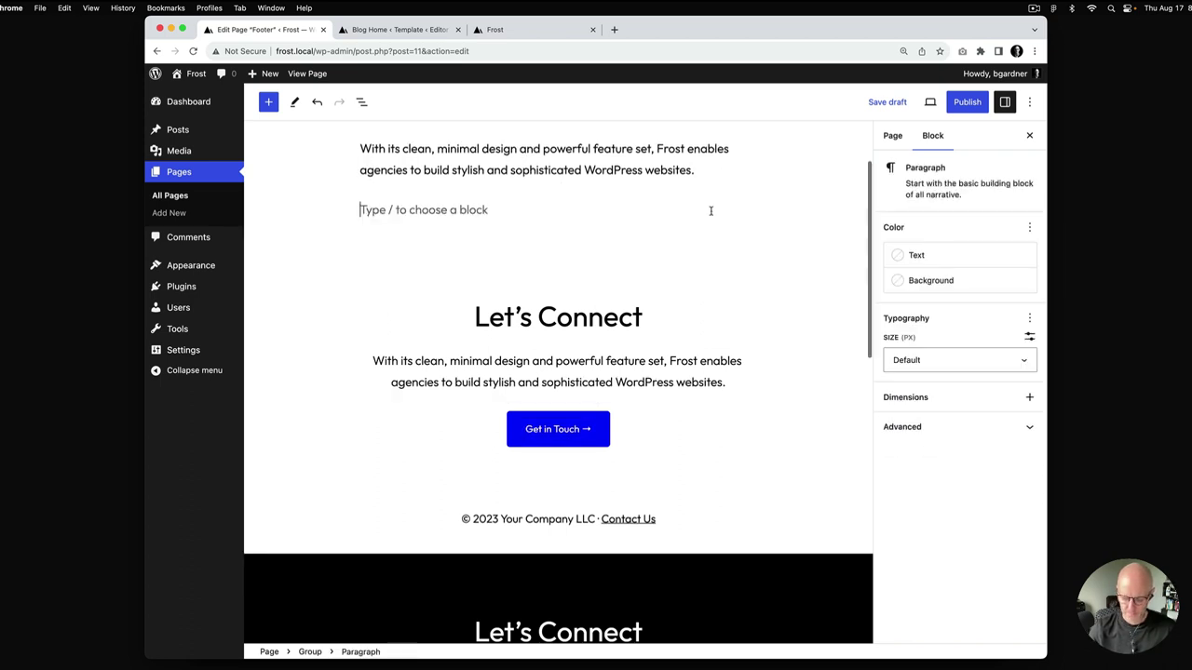
type("/but")
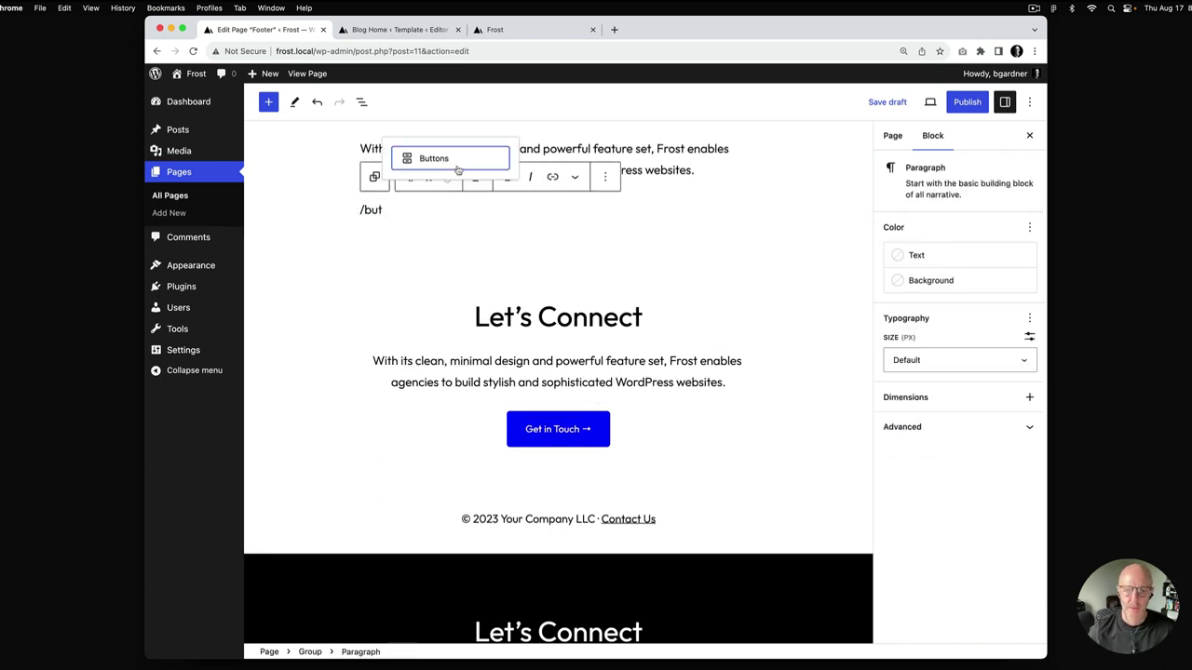
left_click(441, 160)
key("super+v")
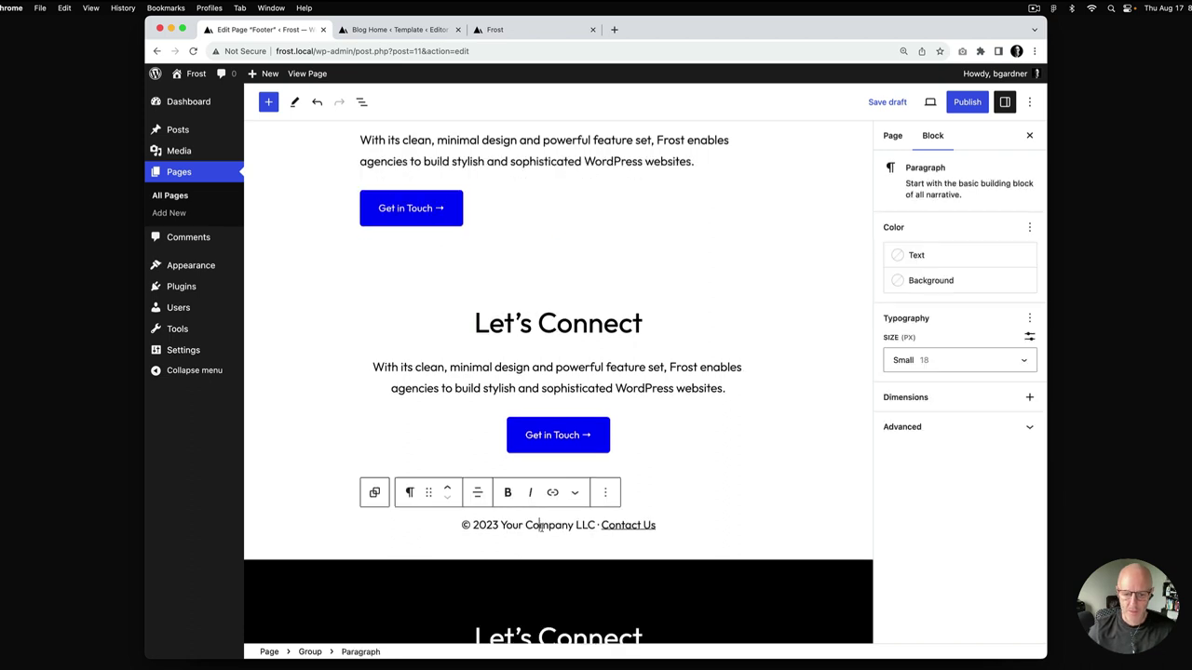
Step: Add a paragraph holding the copied copyright line at the end of the group
triple_click(544, 527)
left_click(523, 210)
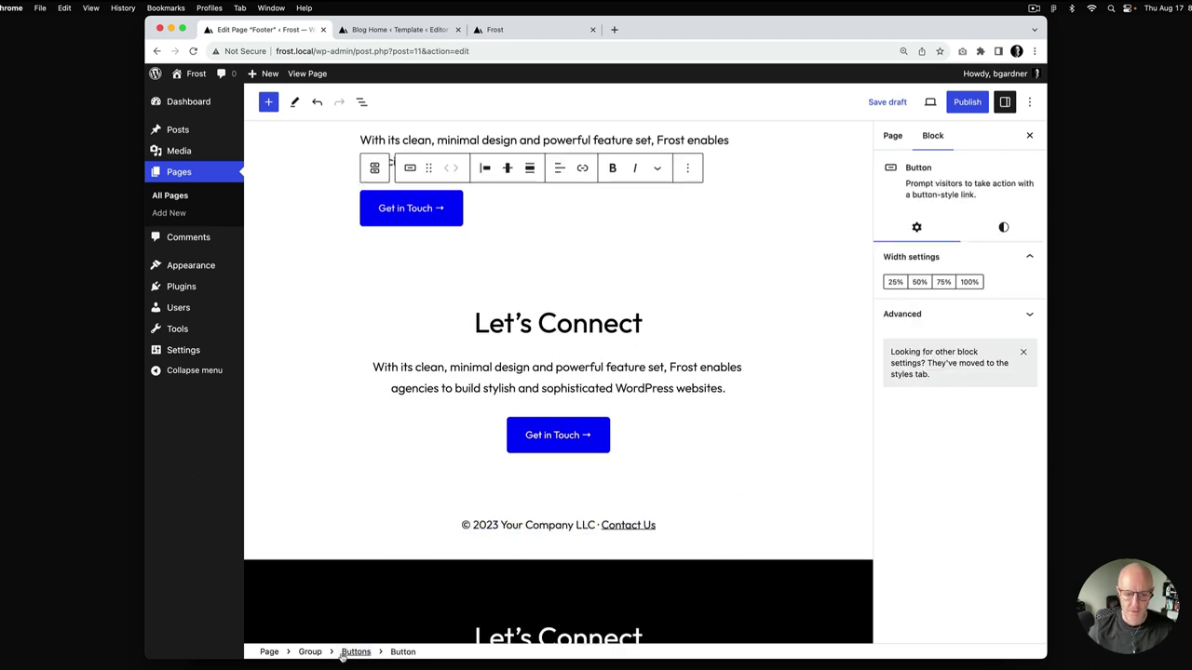
left_click(310, 652)
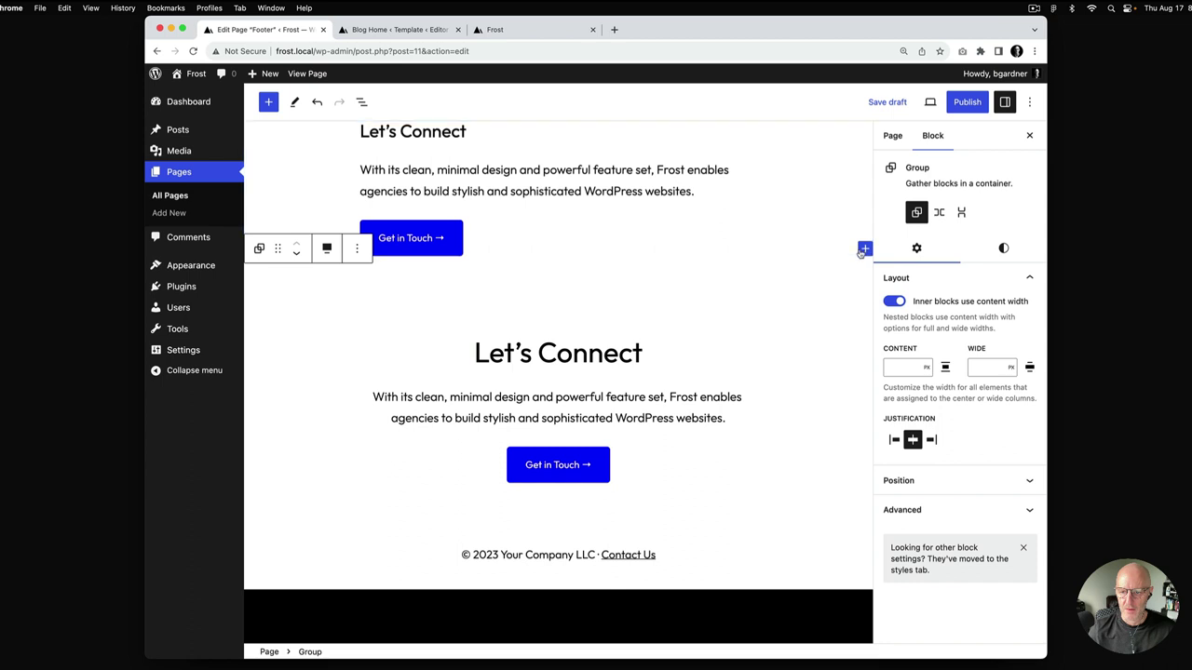
left_click(864, 248)
left_click(764, 346)
scroll(759, 343, "down", 2)
type("© 2023 Your Company LLC · Contact Us")
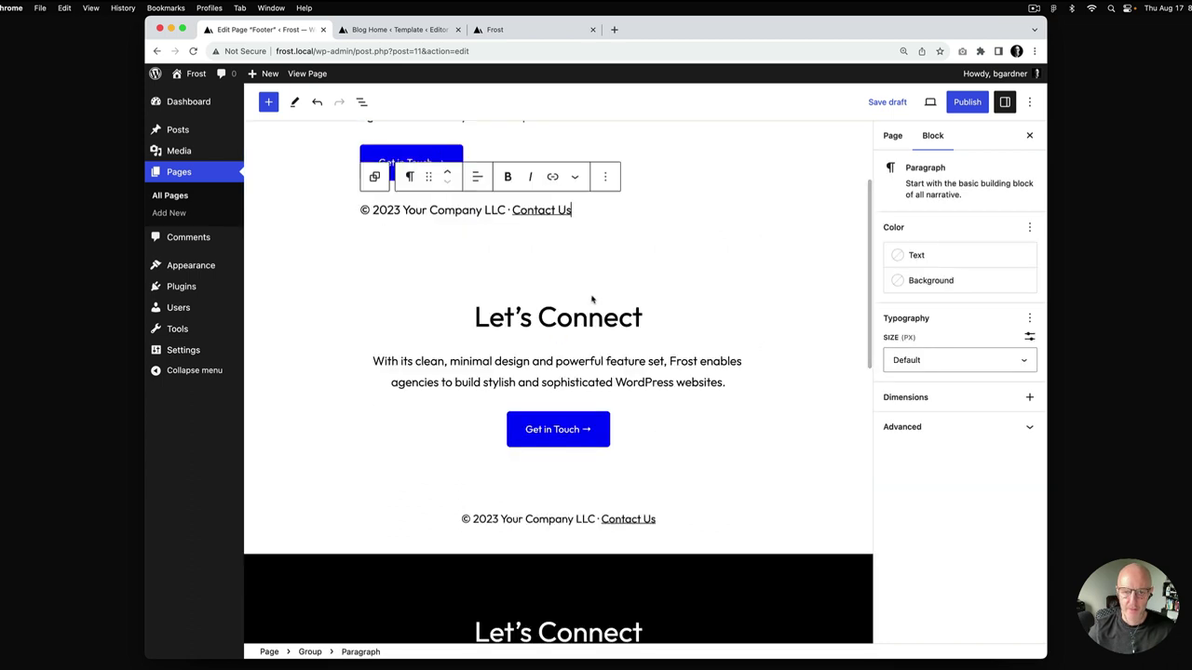
scroll(596, 317, "up", 3)
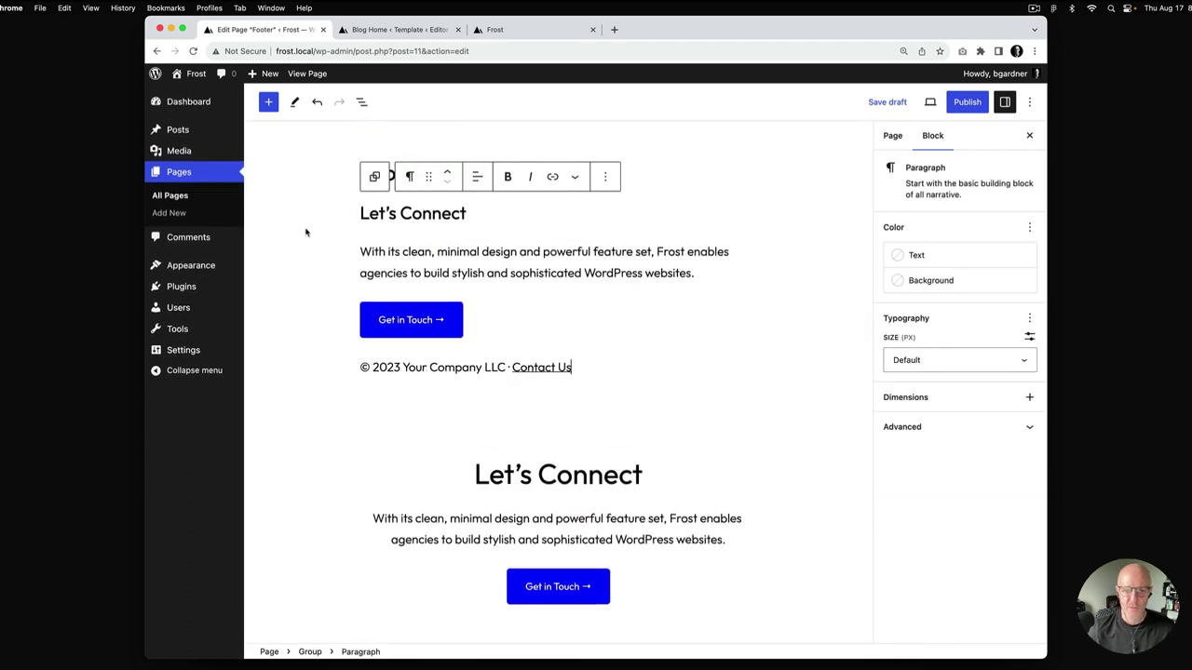
left_click(305, 232)
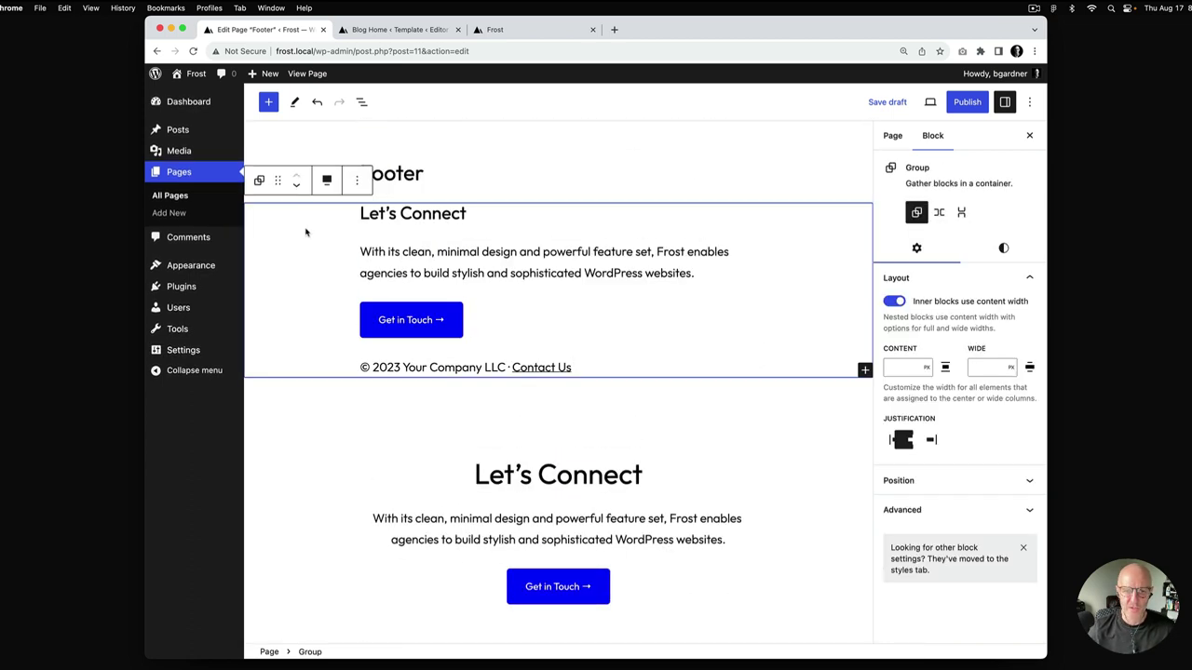
Step: Give the group a black Contrast background and white Base text colour
left_click(1008, 252)
left_click(949, 423)
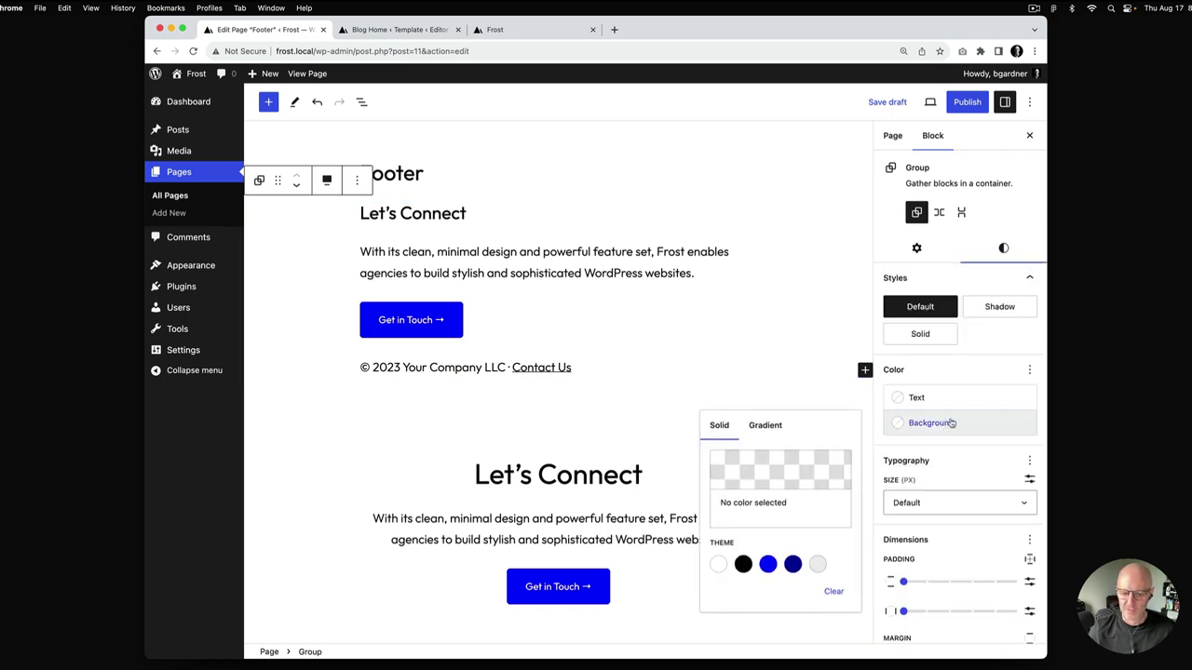
left_click(743, 565)
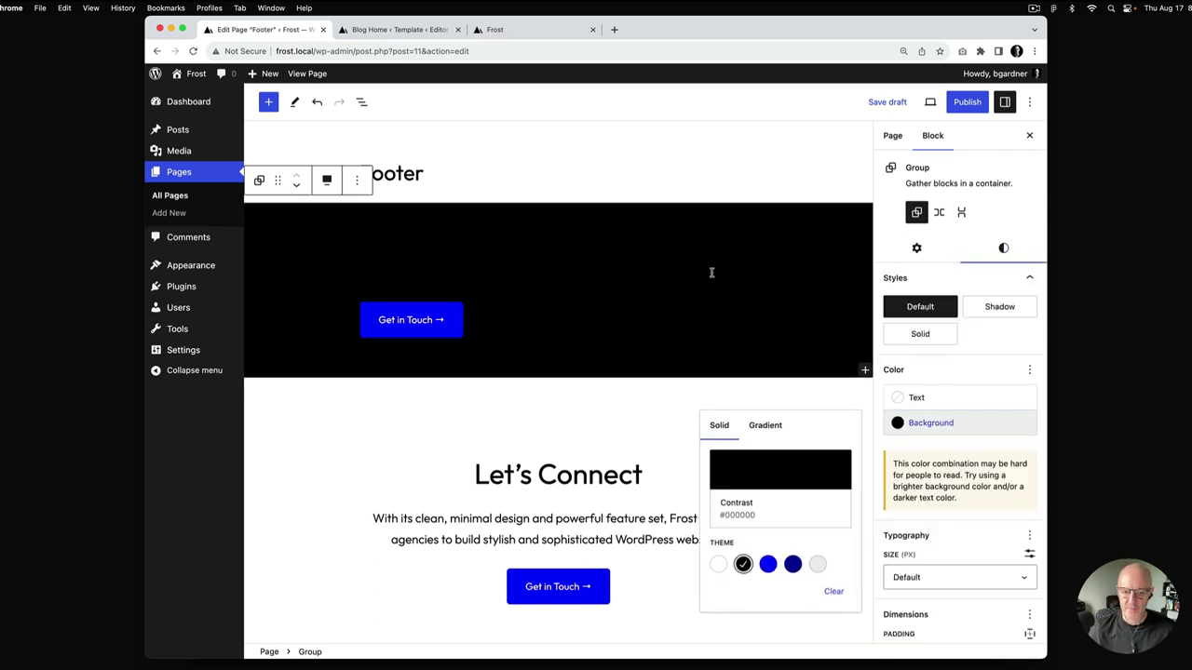
left_click(933, 401)
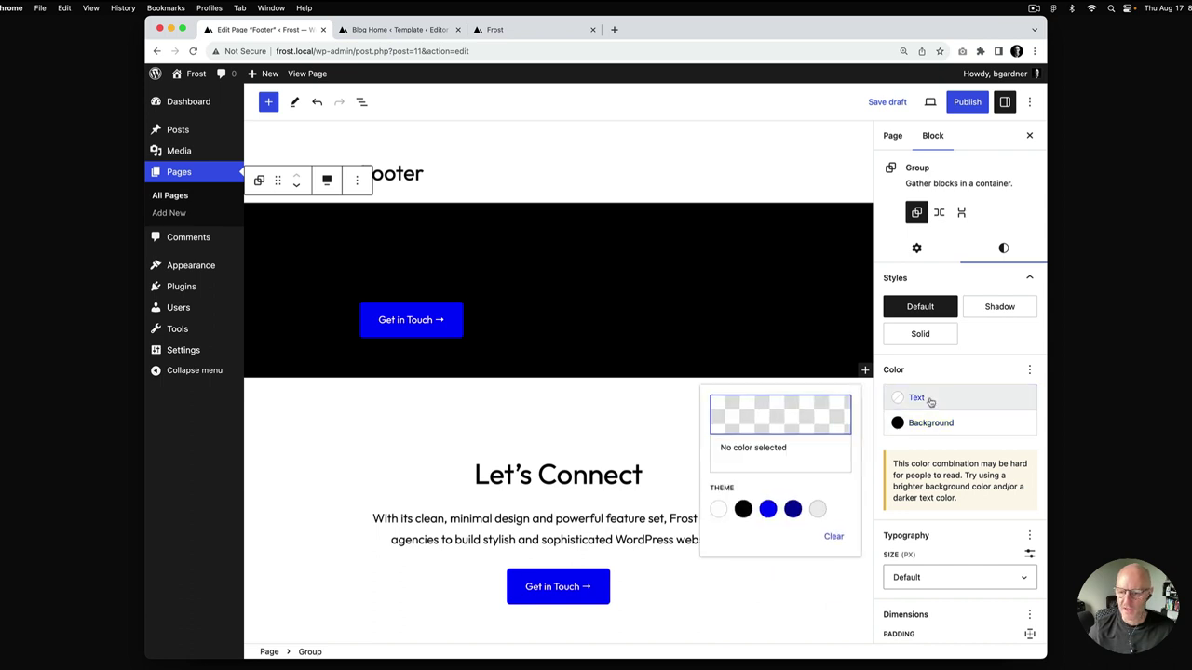
left_click(717, 509)
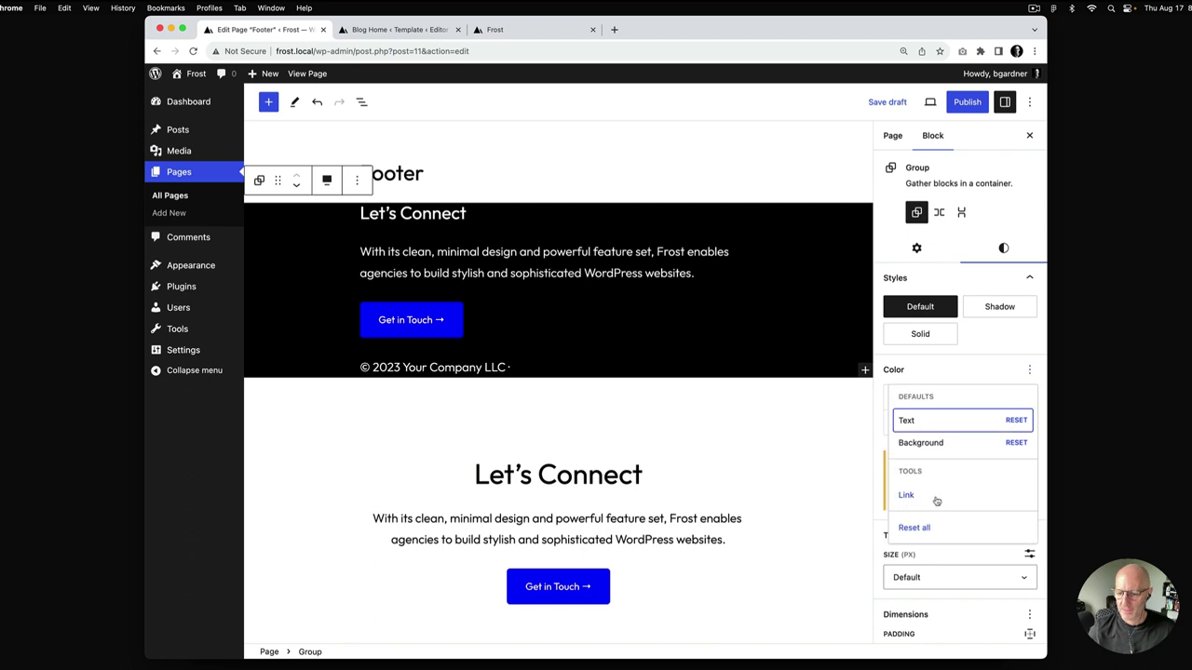
Step: Enable a Link colour setting for the group and open its colour choices
left_click(911, 497)
left_click(954, 375)
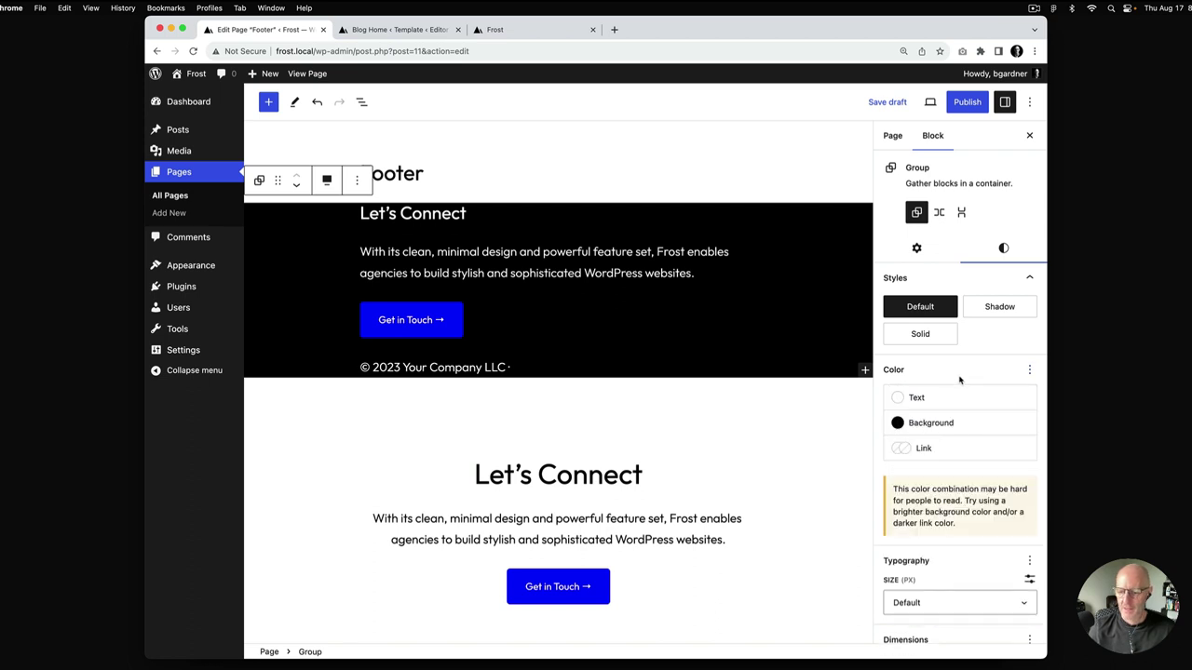
left_click(909, 460)
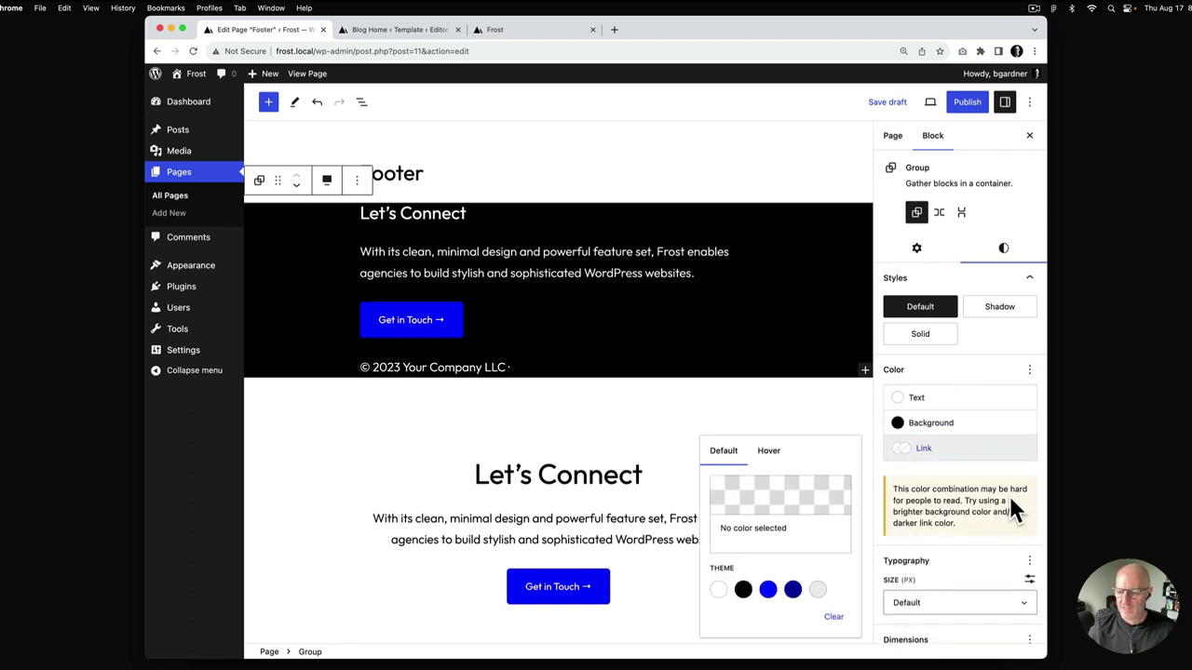
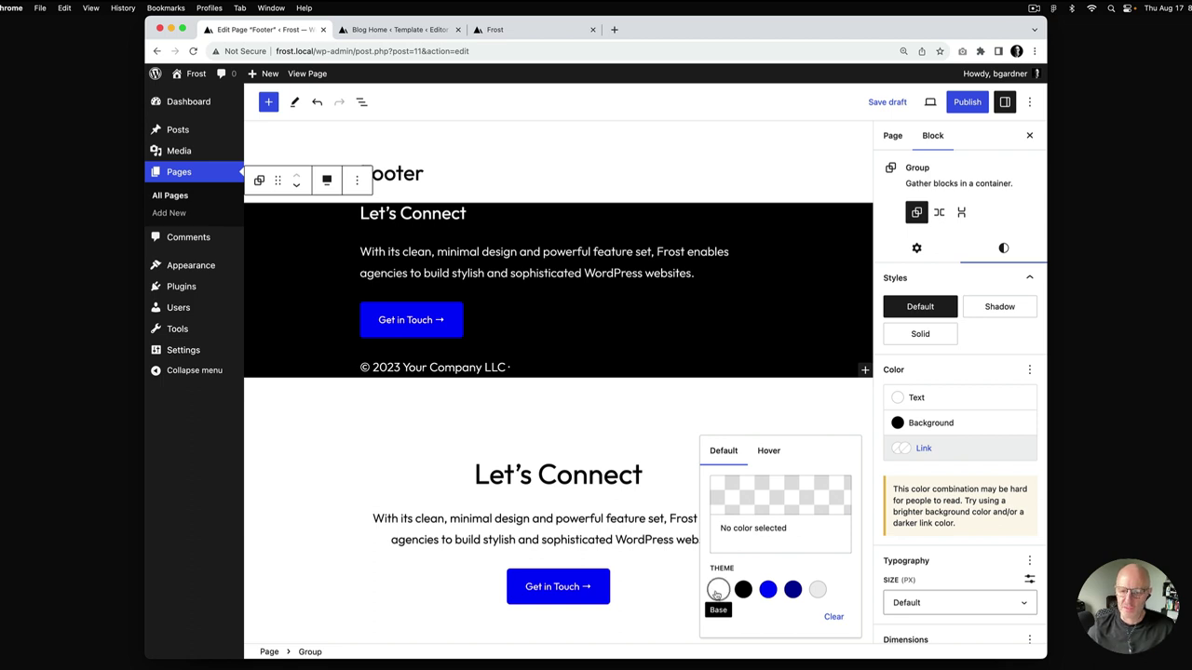
Step: Set the footer link colour to Base white so Contact Us is visible
left_click(716, 594)
left_click(671, 361)
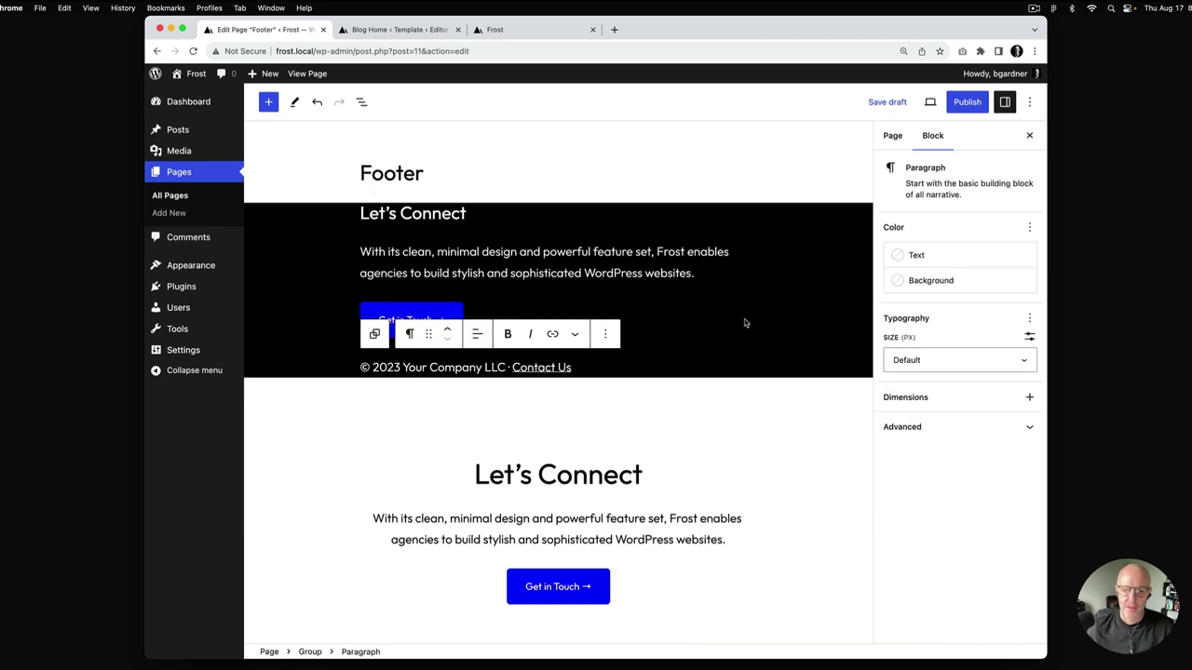
left_click(747, 208)
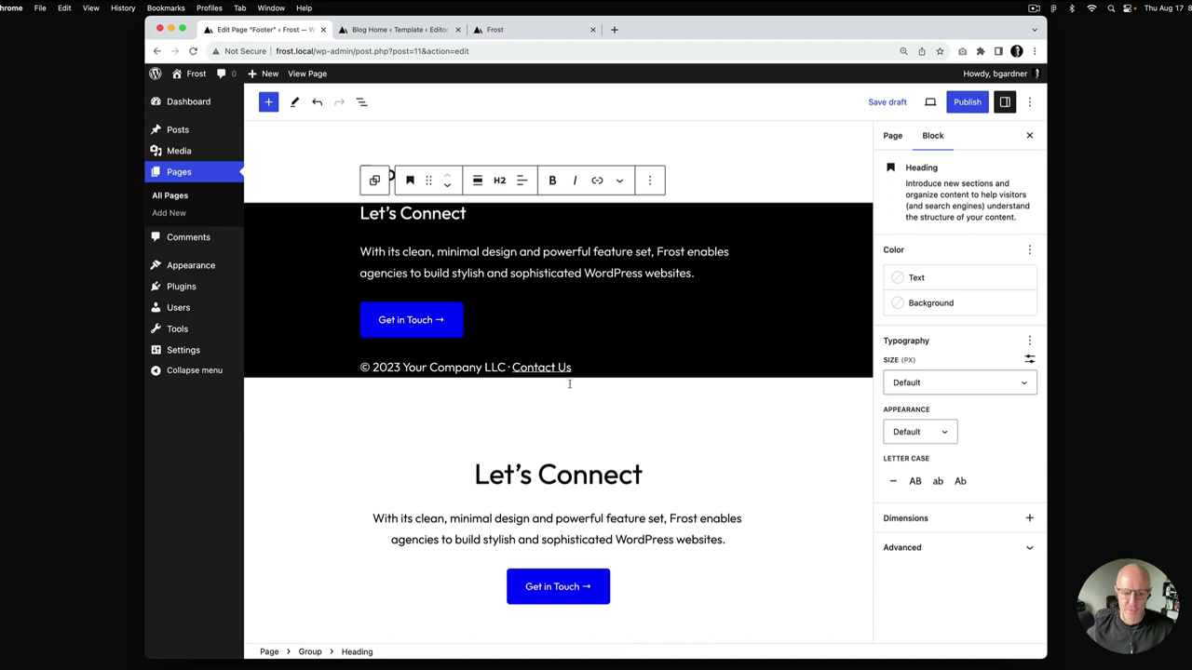
left_click(310, 652)
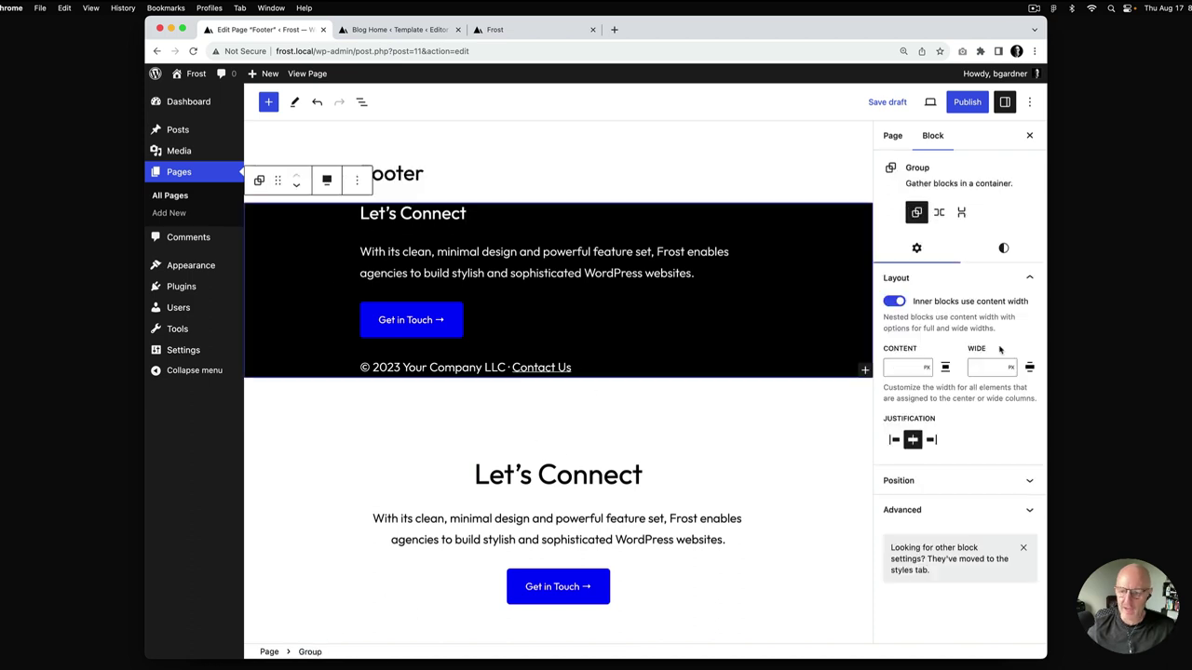
Step: Give the black footer group Large top padding and Small bottom padding
left_click(1002, 248)
scroll(1006, 420, "down", 3)
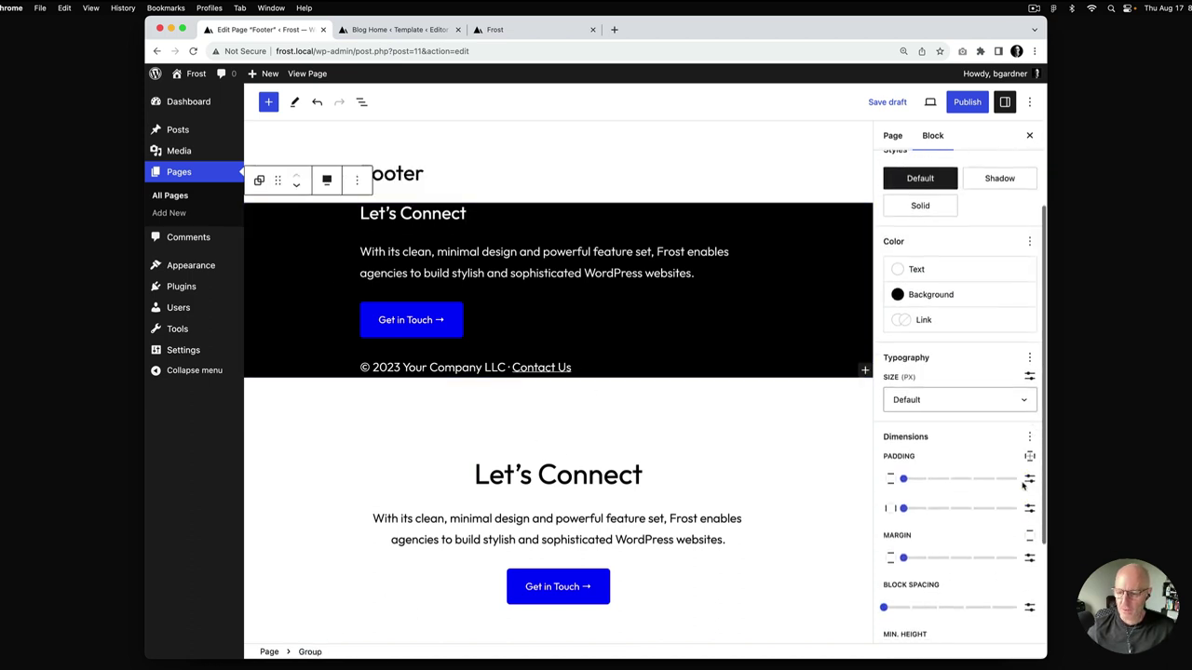
left_click(1030, 456)
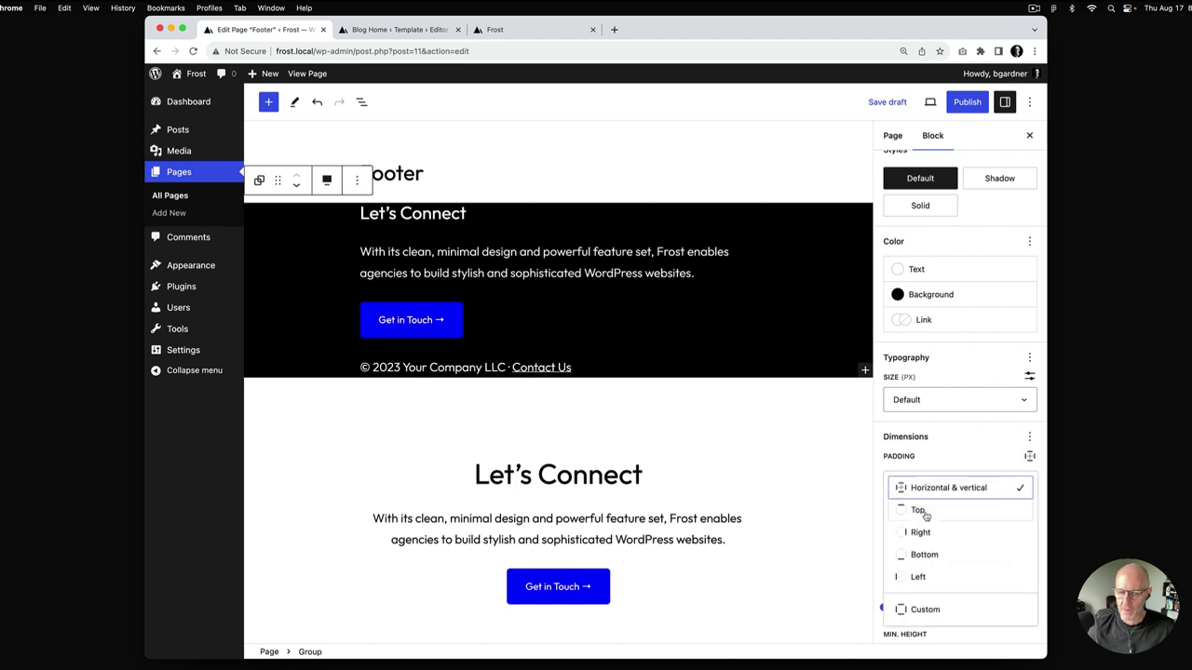
left_click(917, 508)
left_click_drag(899, 482, 1007, 492)
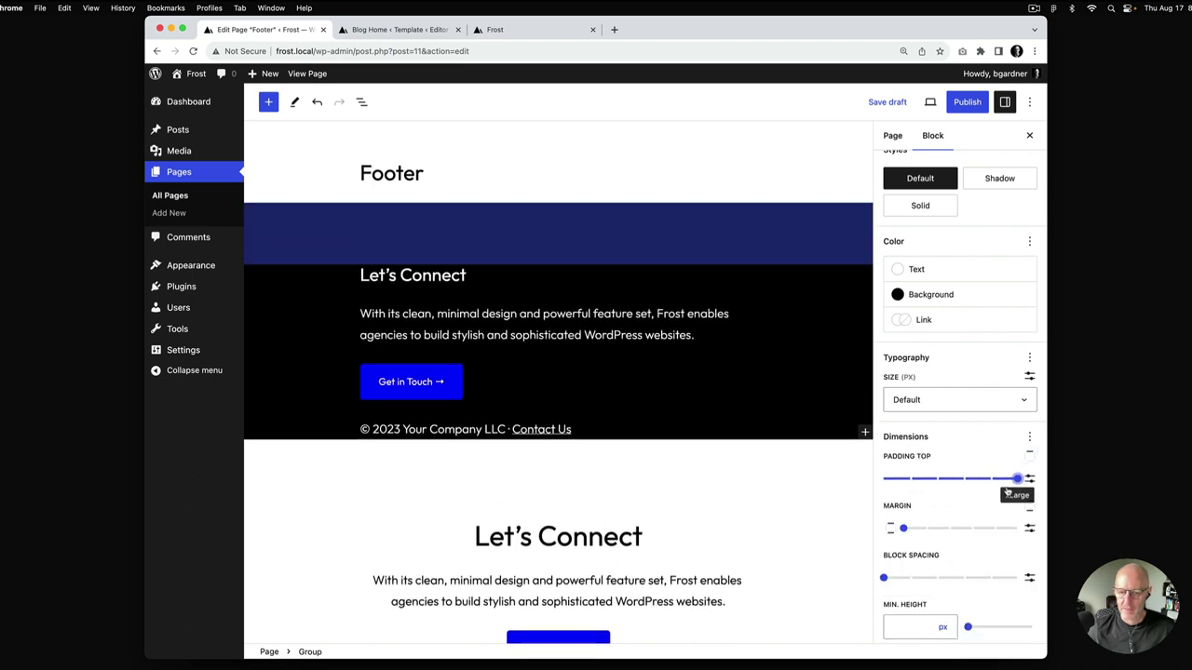
left_click(1030, 455)
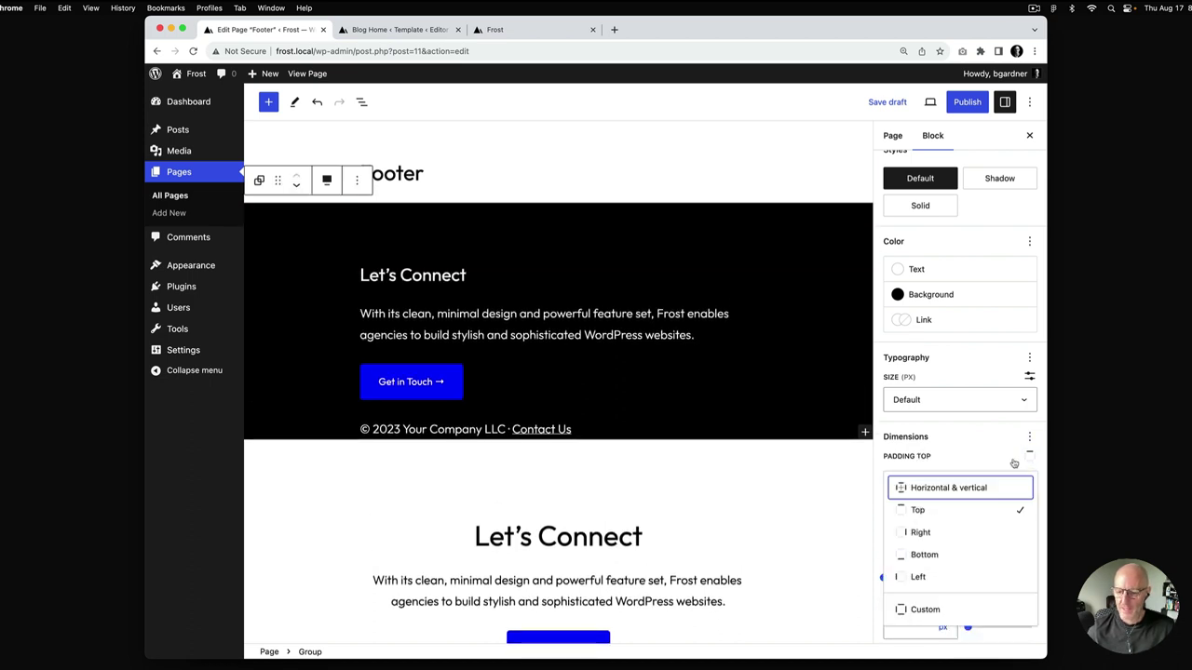
left_click(924, 555)
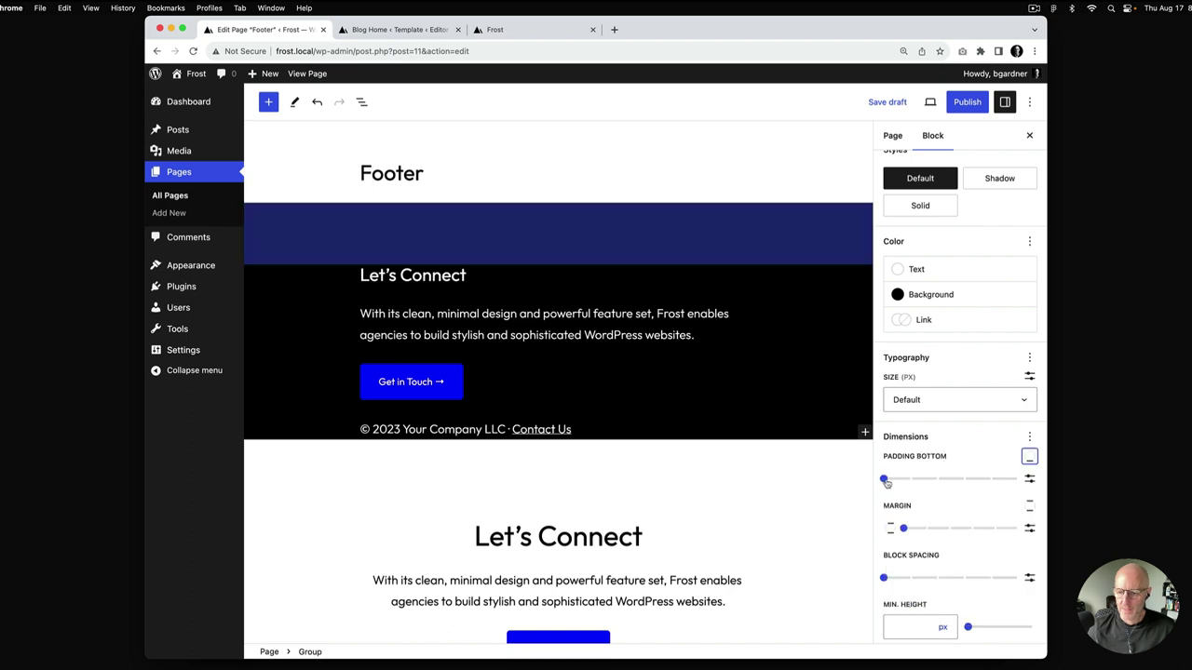
left_click_drag(887, 482, 940, 482)
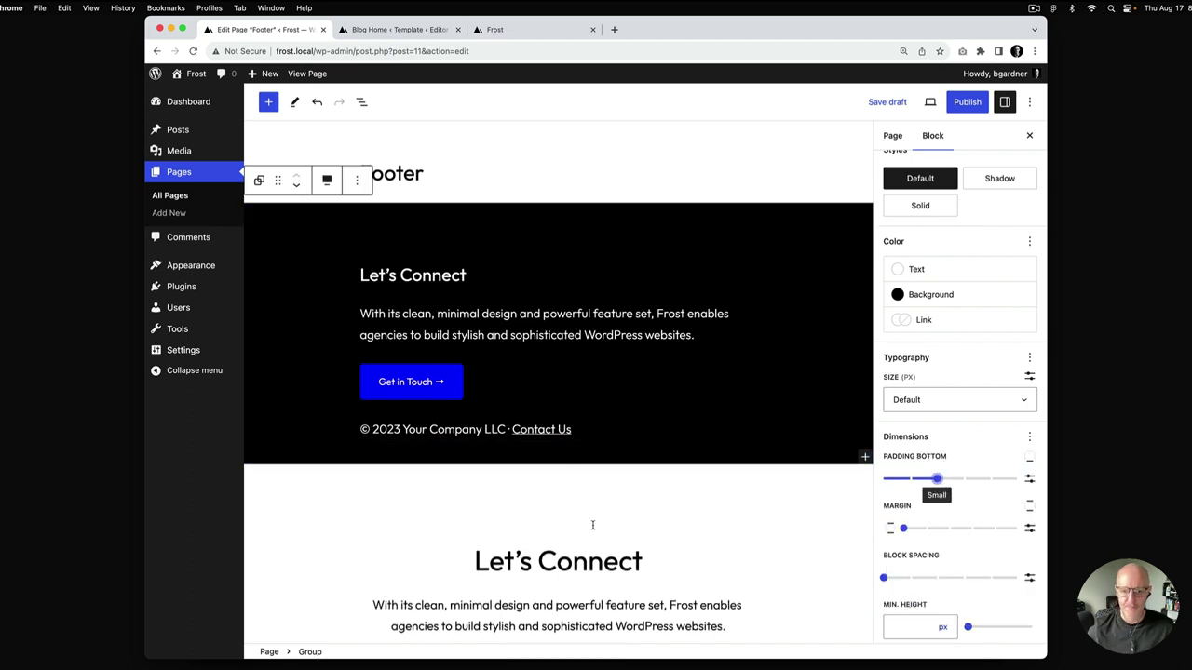
left_click(445, 275)
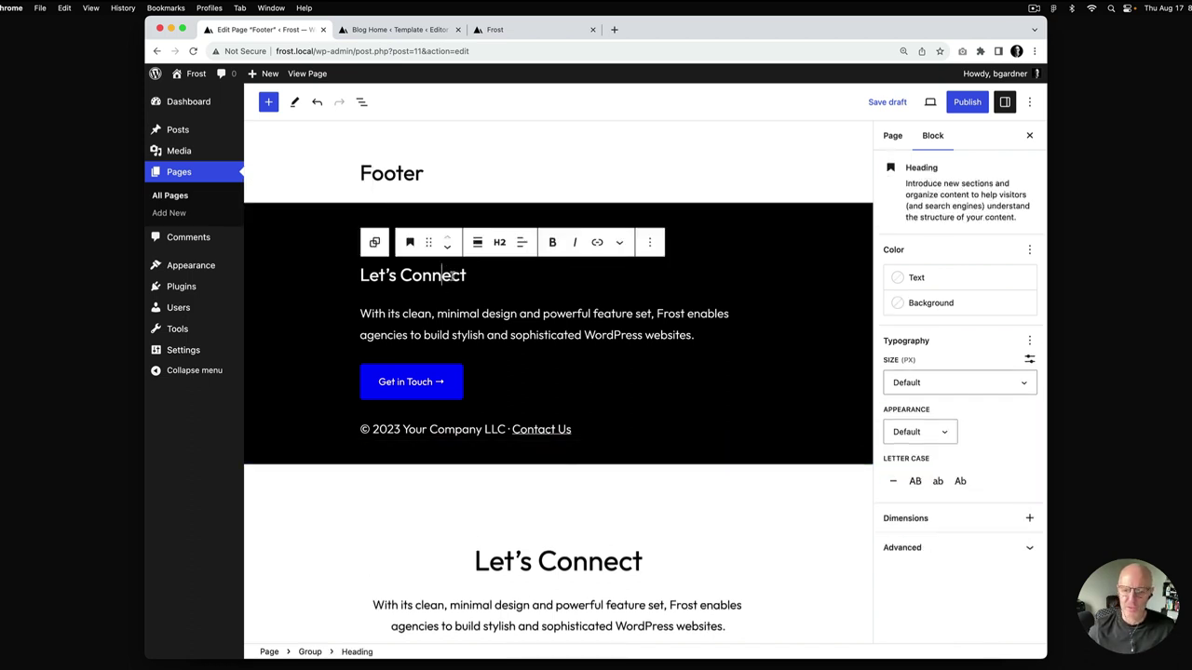
Step: Center the Let's Connect heading and set its size to 48px
left_click(522, 242)
left_click(564, 304)
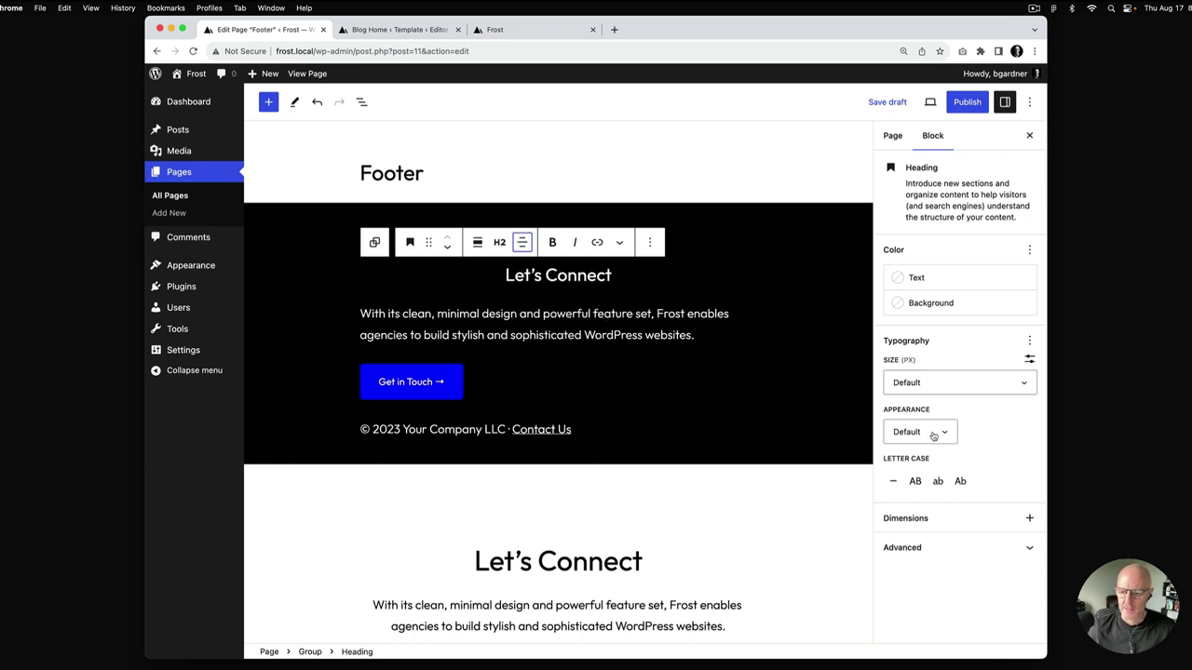
left_click(956, 383)
left_click(937, 624)
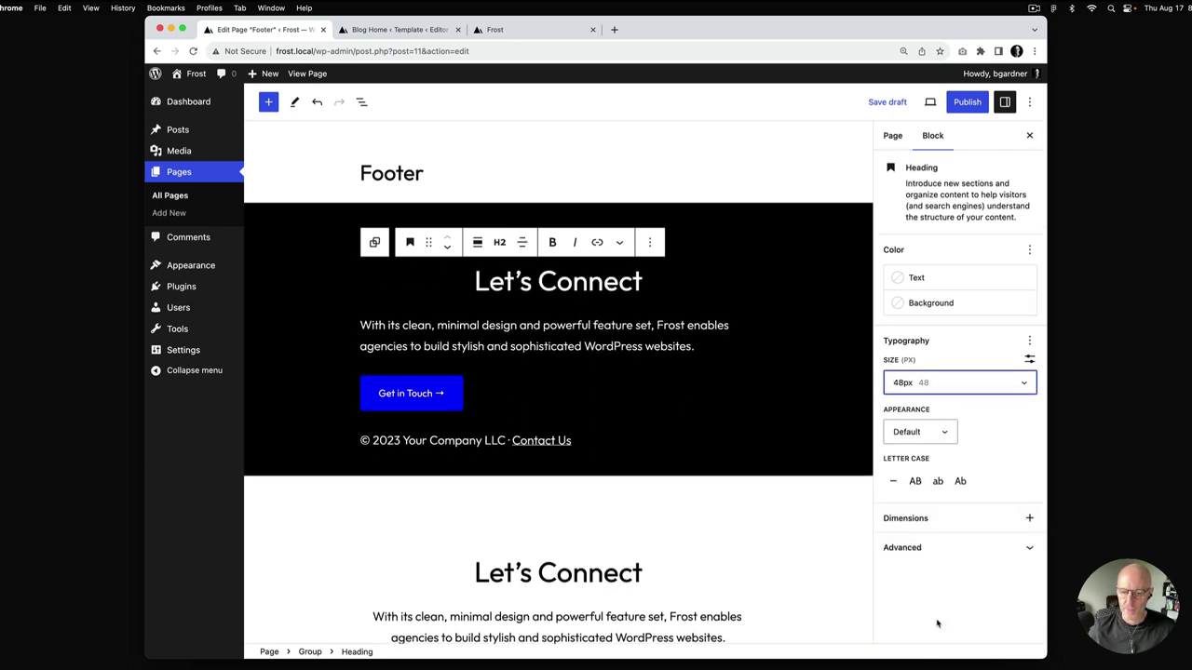
Step: Center the description paragraph and justify the Get in Touch button row to center
left_click(567, 330)
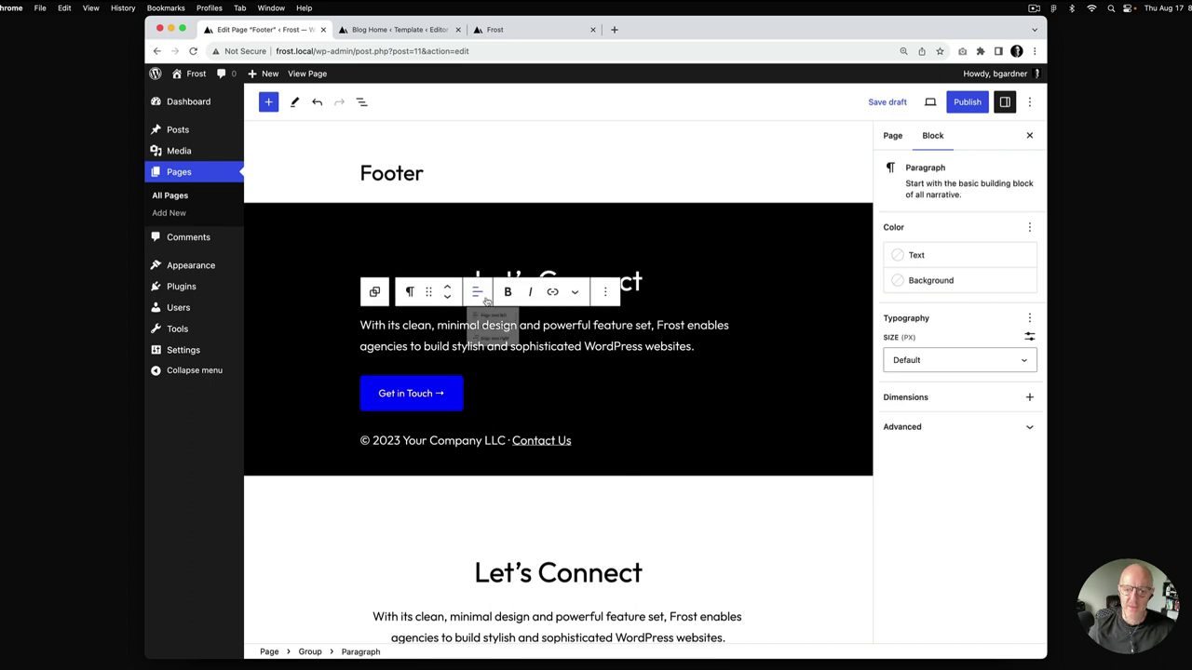
left_click(476, 291)
left_click(526, 353)
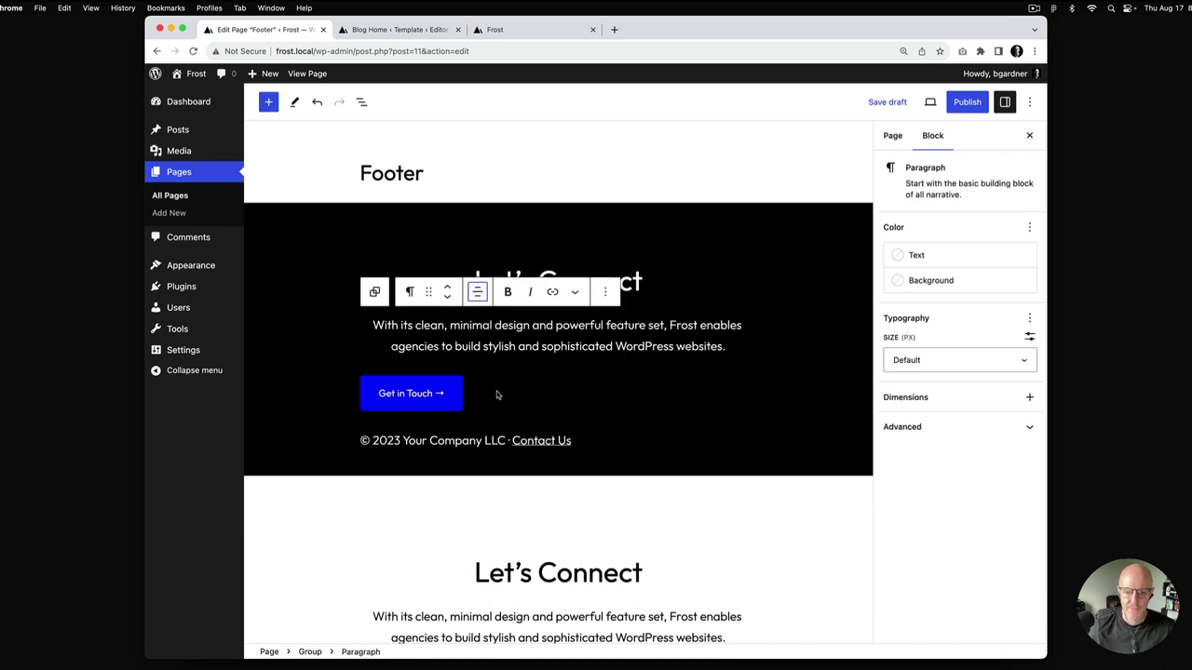
left_click(497, 394)
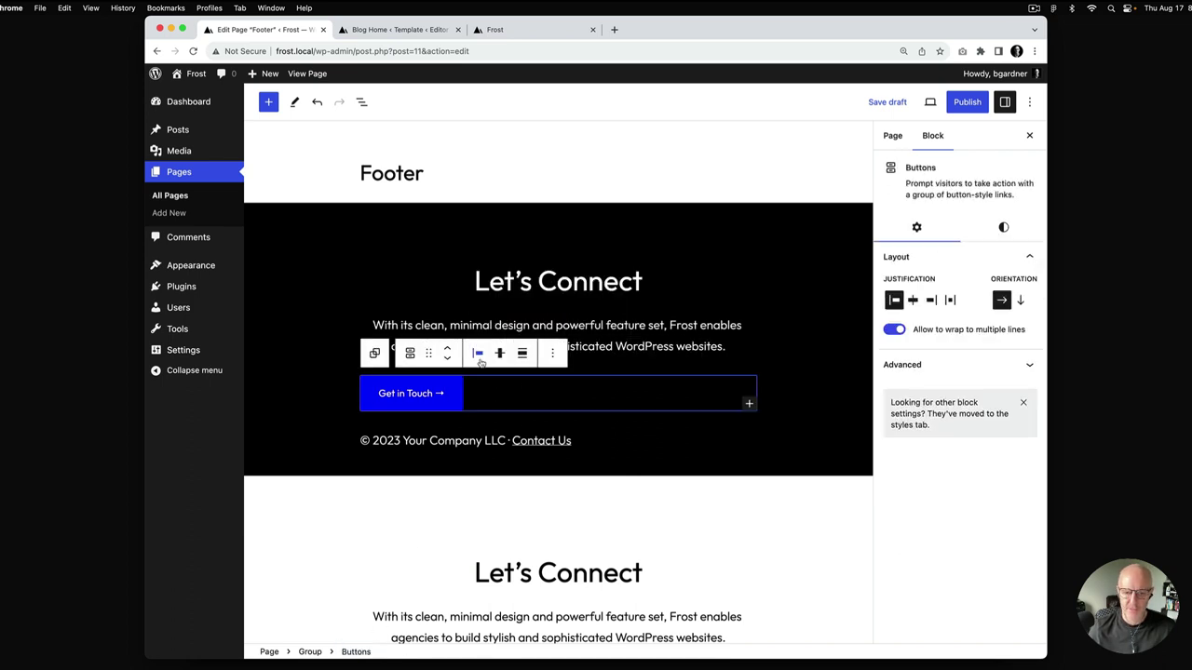
left_click(480, 362)
left_click(542, 419)
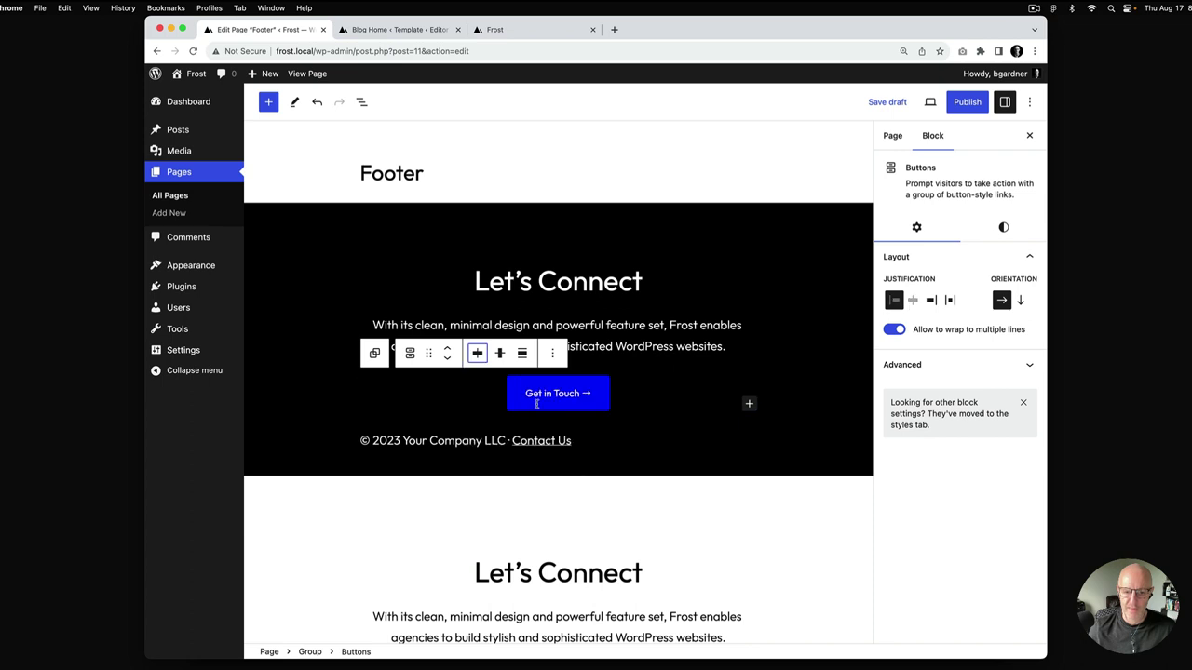
left_click(456, 439)
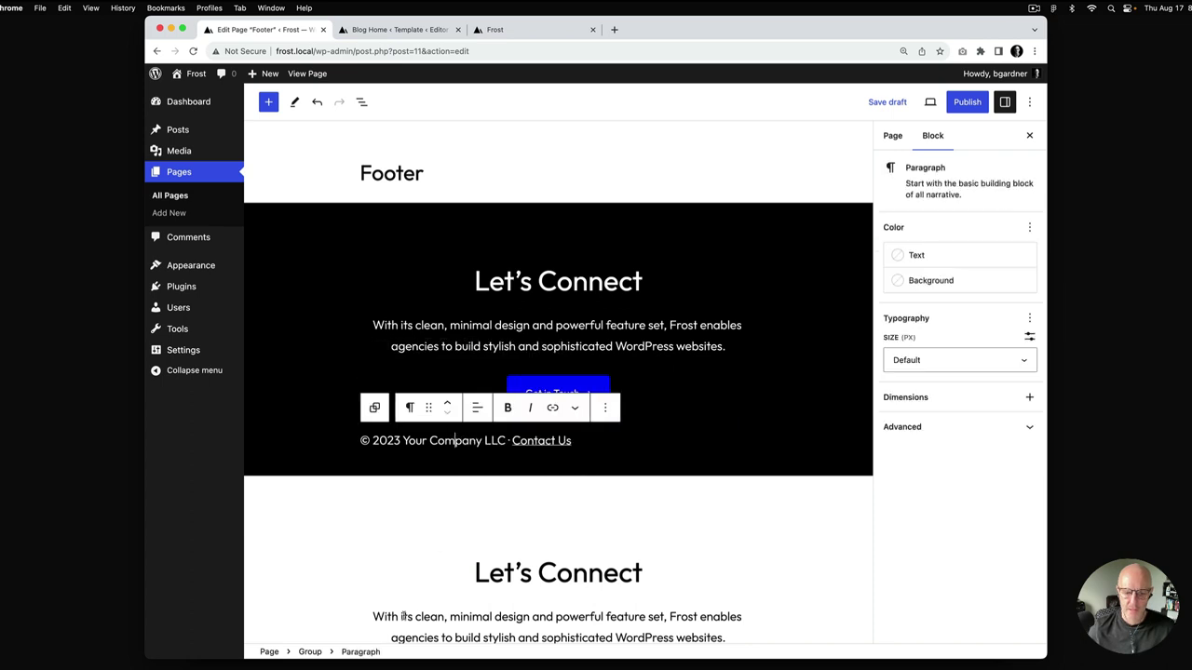
Step: Center the copyright line and set its text size to Small
left_click(477, 409)
left_click(523, 469)
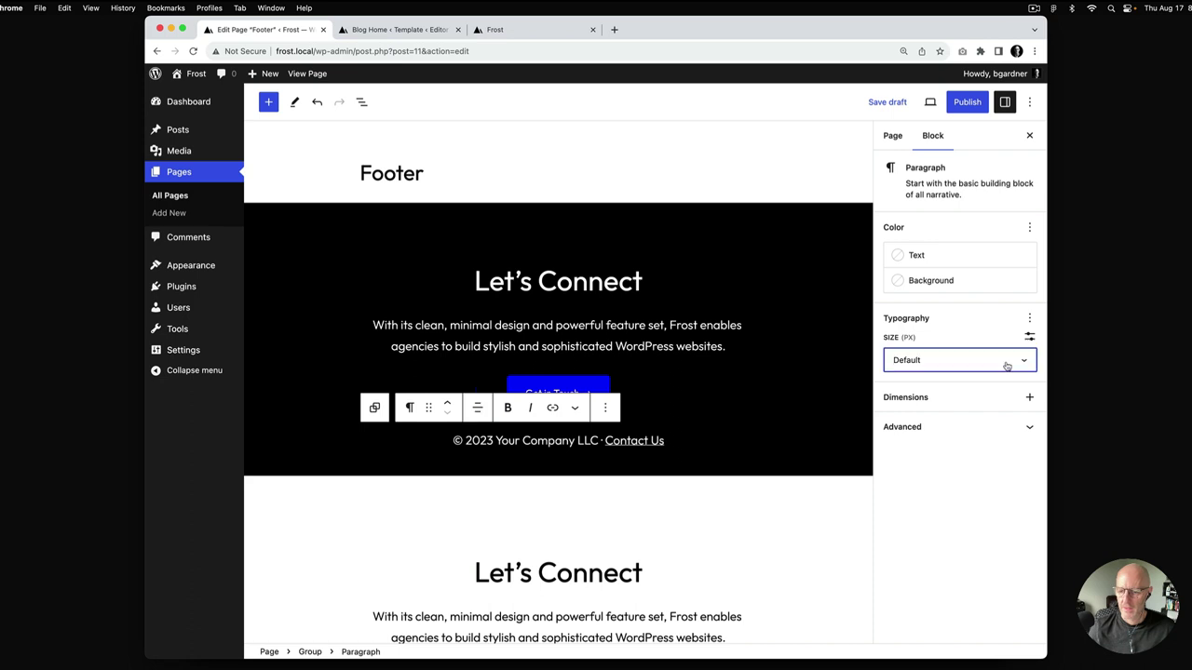
left_click(1005, 362)
left_click(1004, 457)
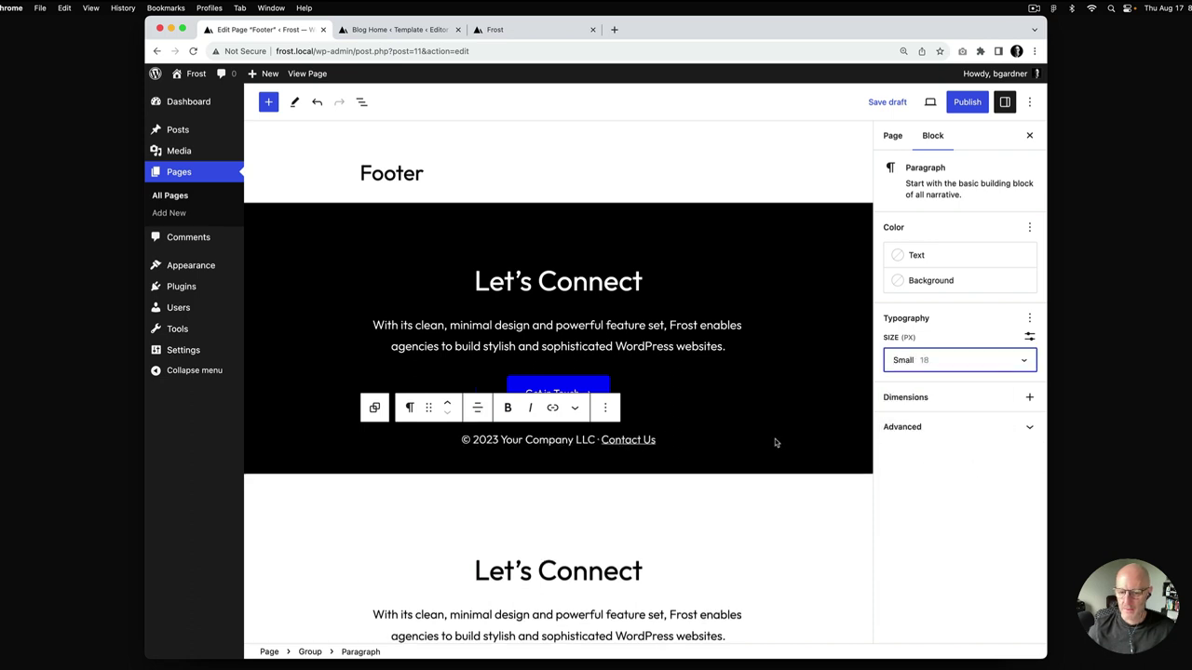
triple_click(551, 440)
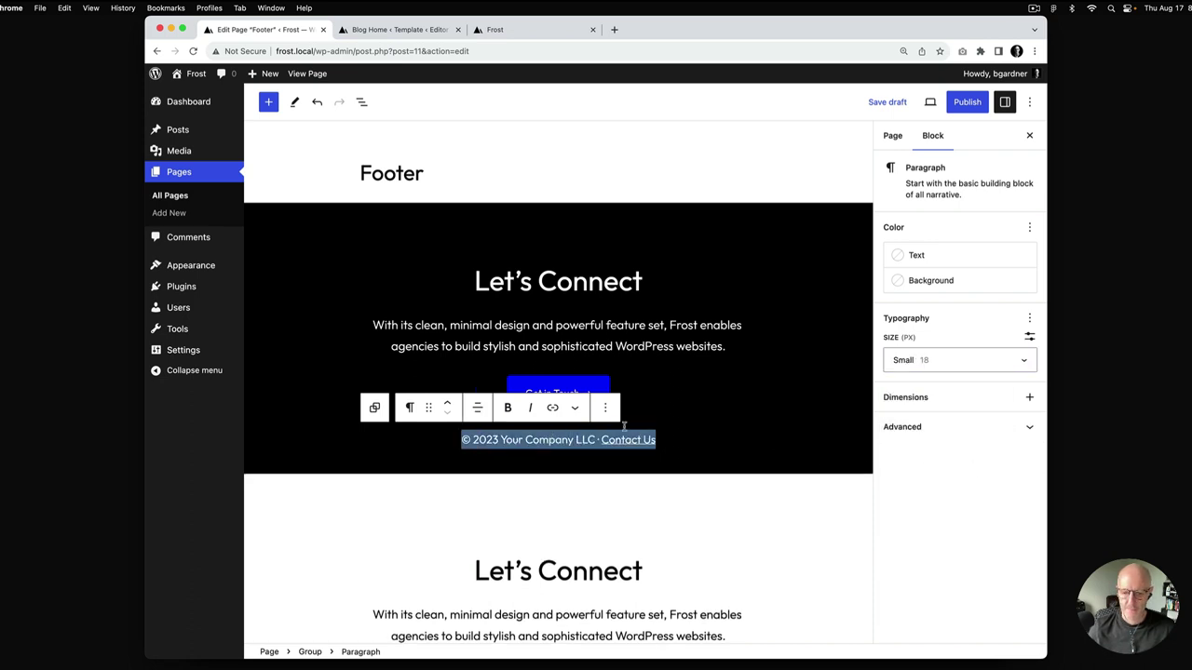
left_click(1005, 363)
left_click(960, 455)
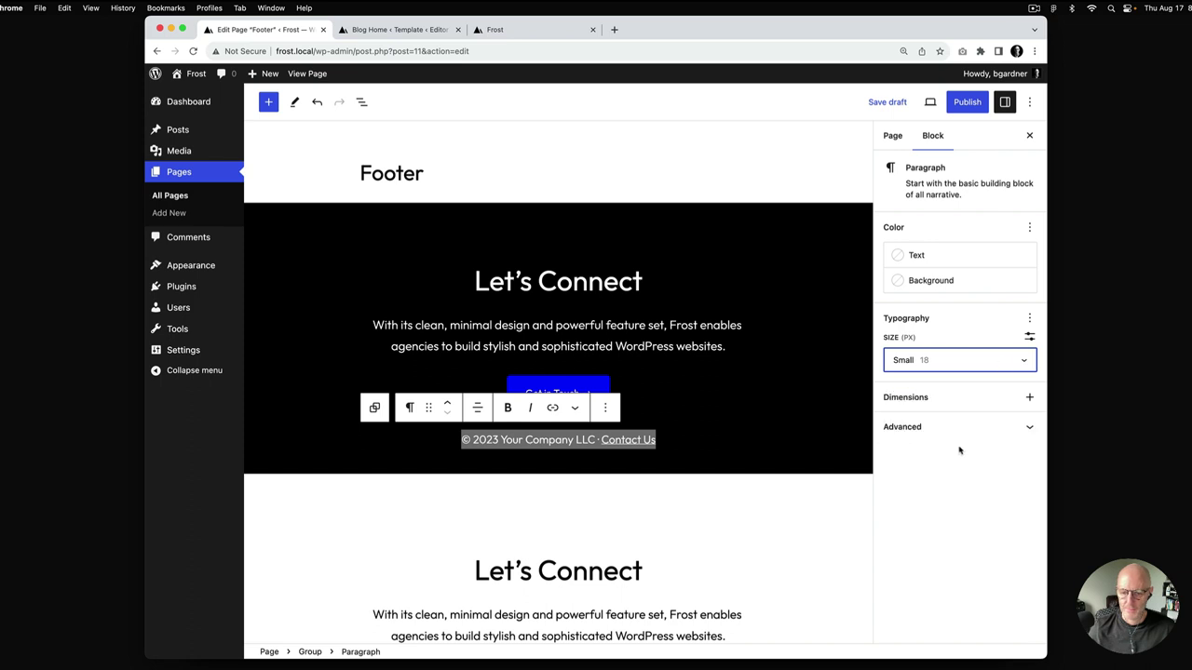
Step: Give the button row an extra-large bottom margin
left_click(717, 408)
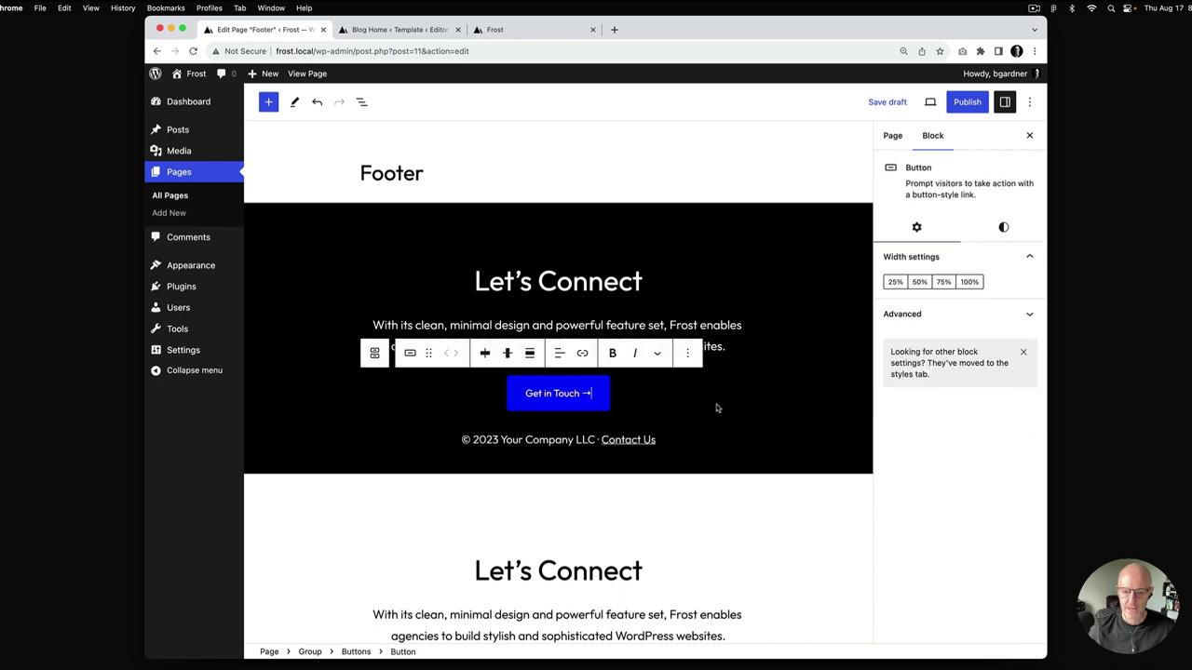
left_click(356, 652)
left_click(1003, 227)
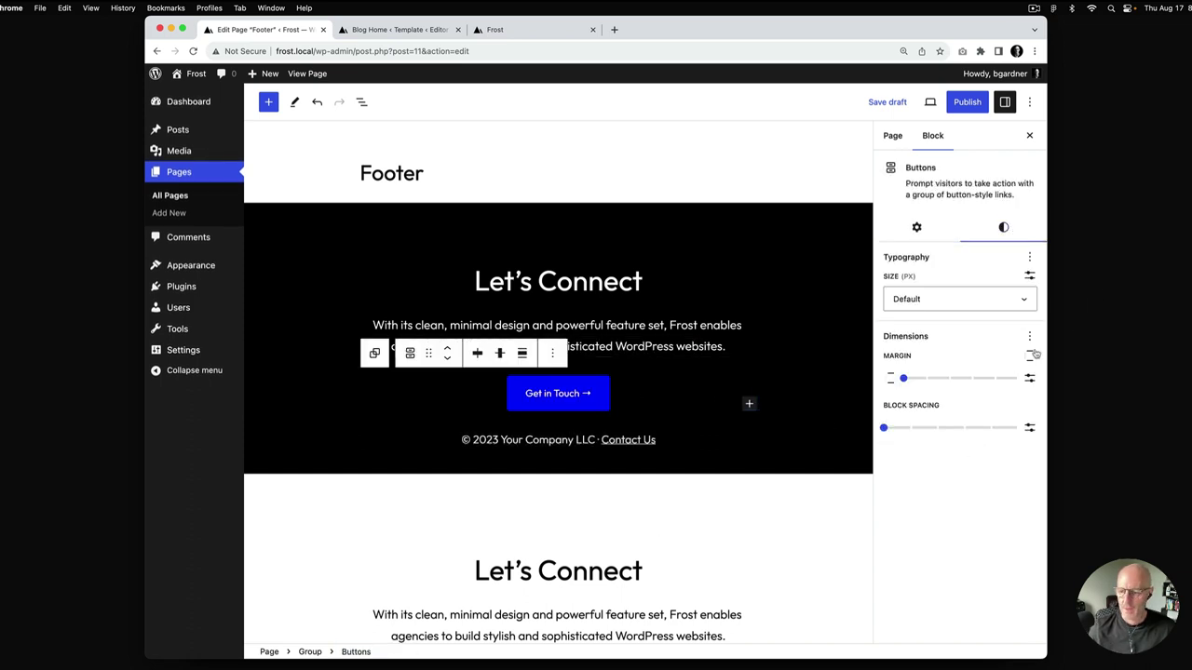
left_click(1030, 357)
left_click(922, 431)
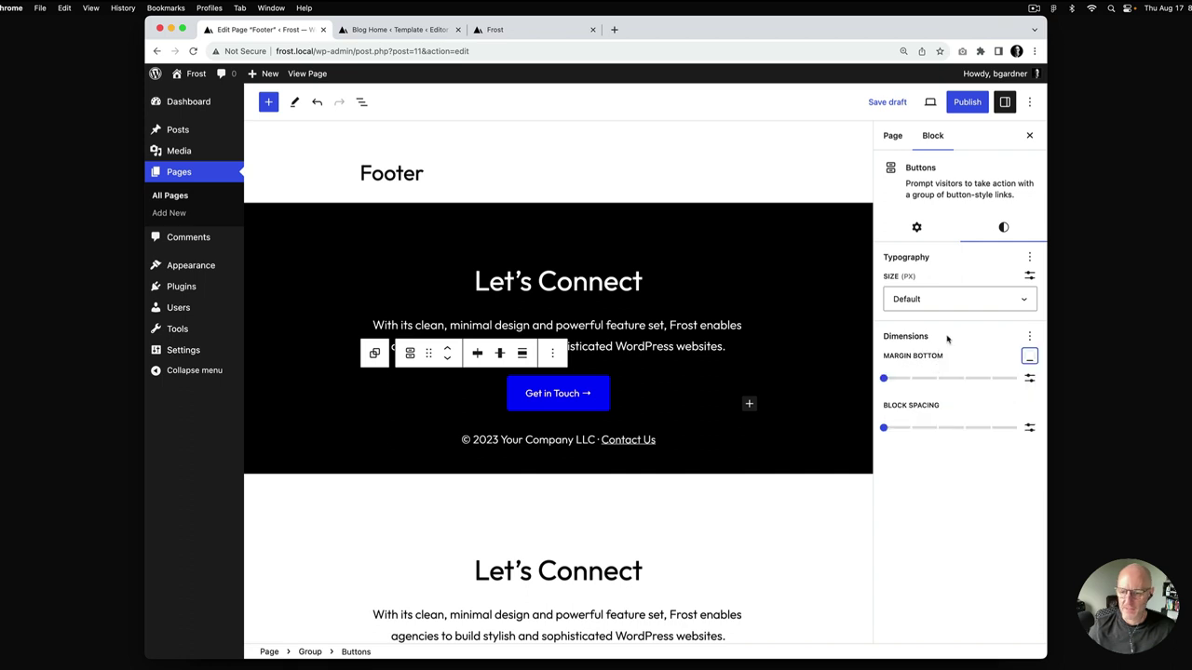
left_click_drag(890, 383, 1037, 395)
Step: Save the Footer page as a draft
left_click(702, 285)
scroll(702, 289, "down", 5)
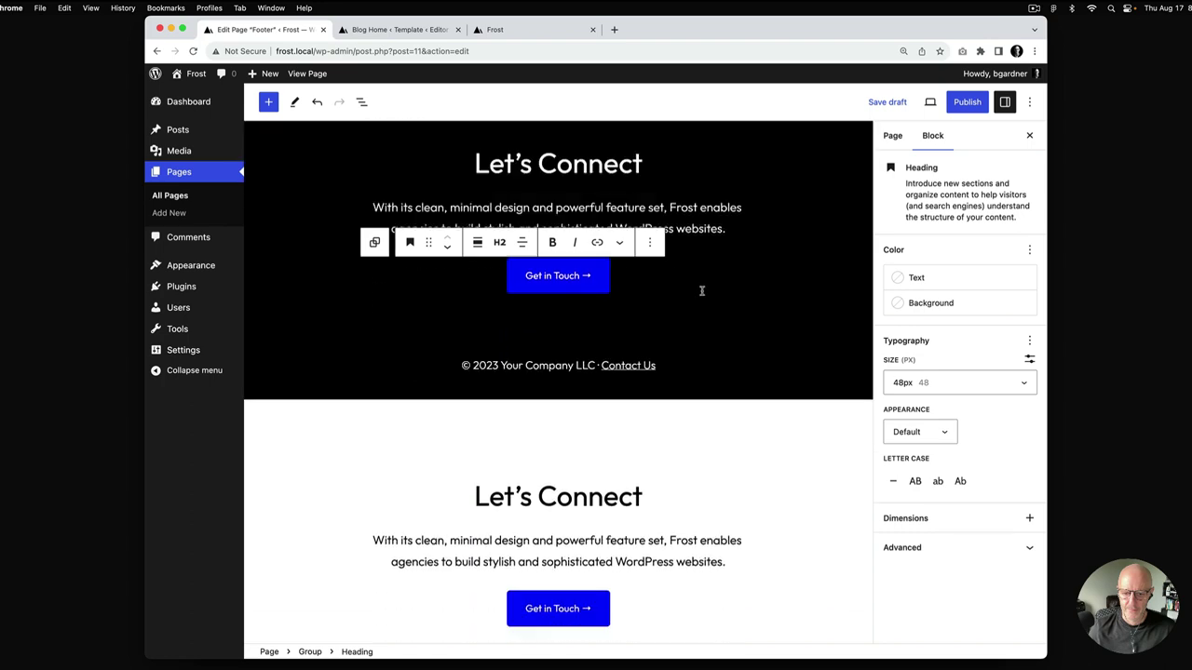
scroll(702, 291, "down", 8)
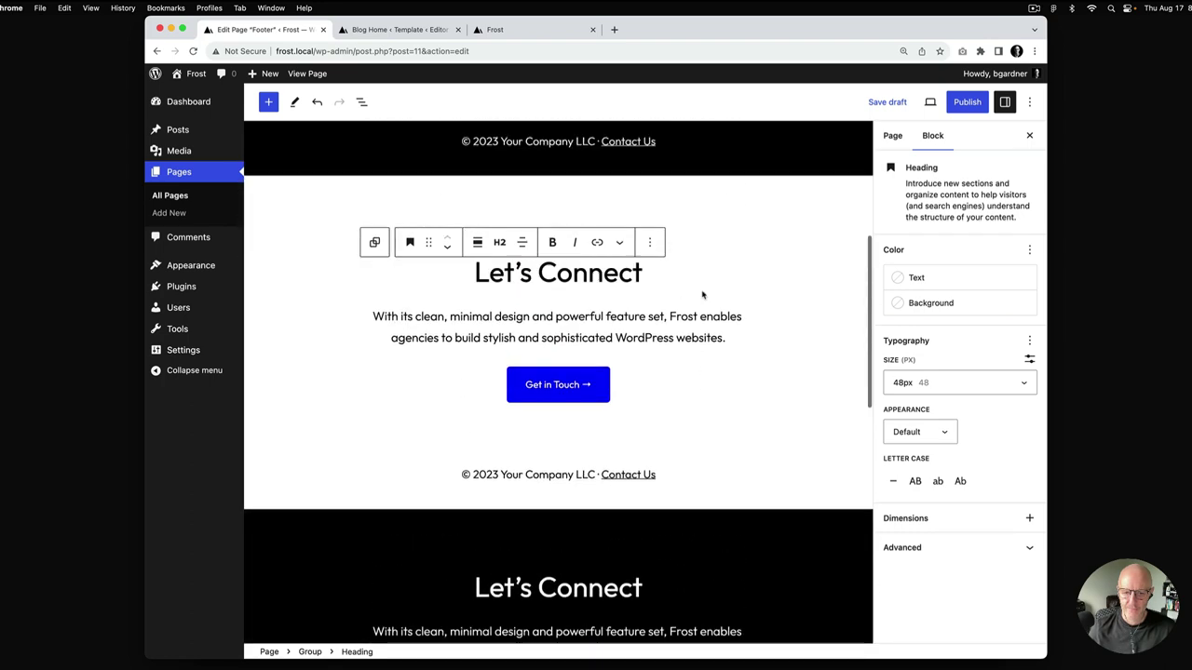
scroll(703, 296, "up", 3)
left_click(767, 233)
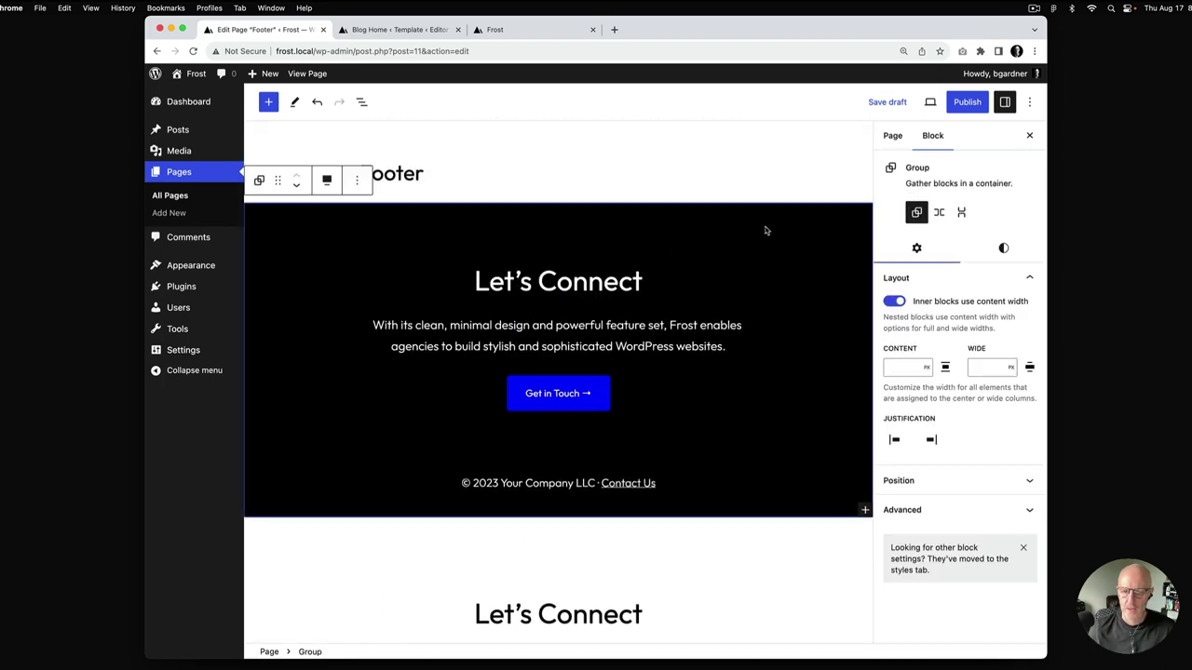
left_click(885, 103)
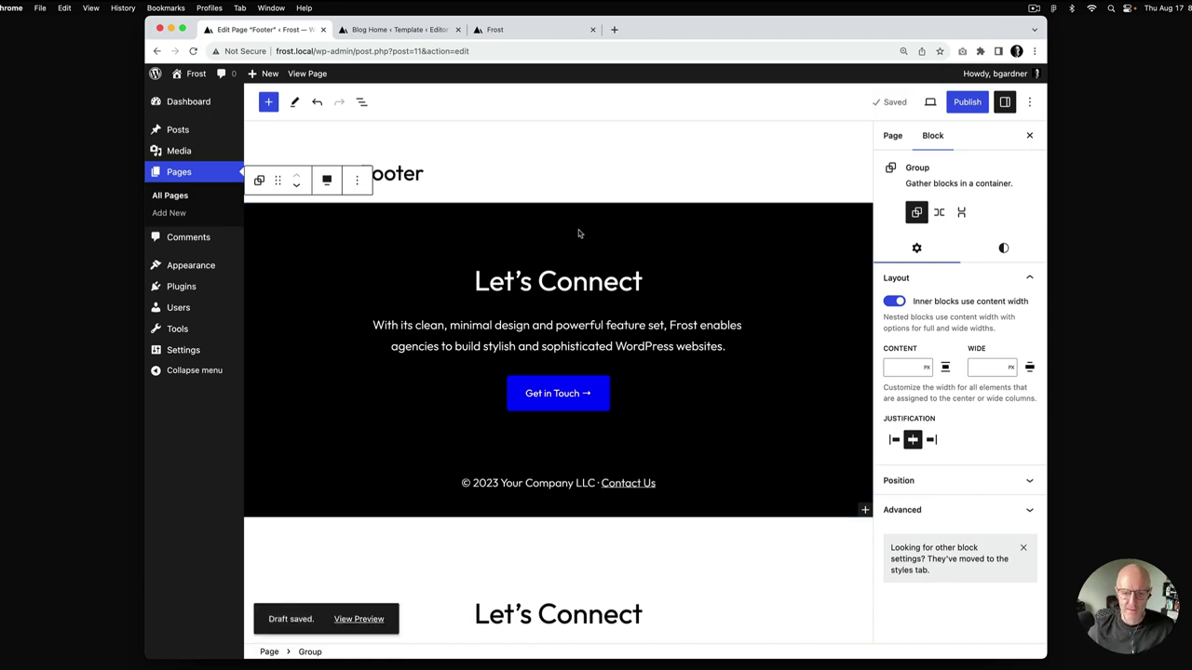
Step: Compare the four-column footer design in the Footers patterns, then return to the Footer page
key("ctrl+Tab")
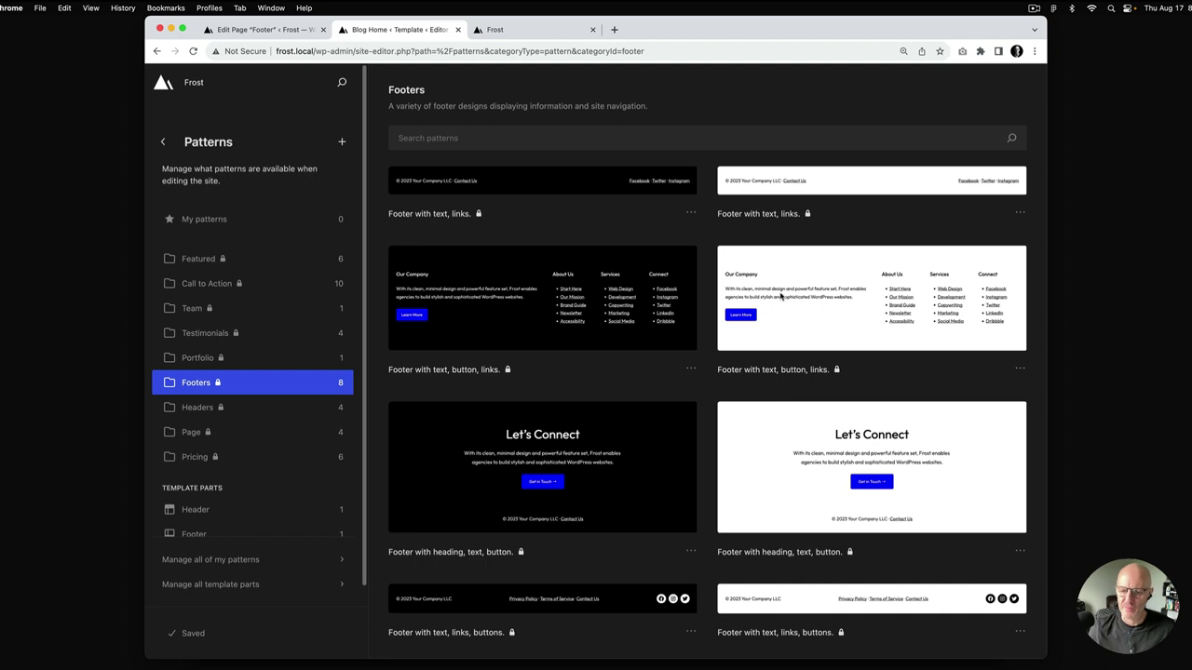
left_click(273, 30)
Step: Insert the dark 'Footer with text, button, links.' pattern and inspect its four columns in List View
left_click(269, 102)
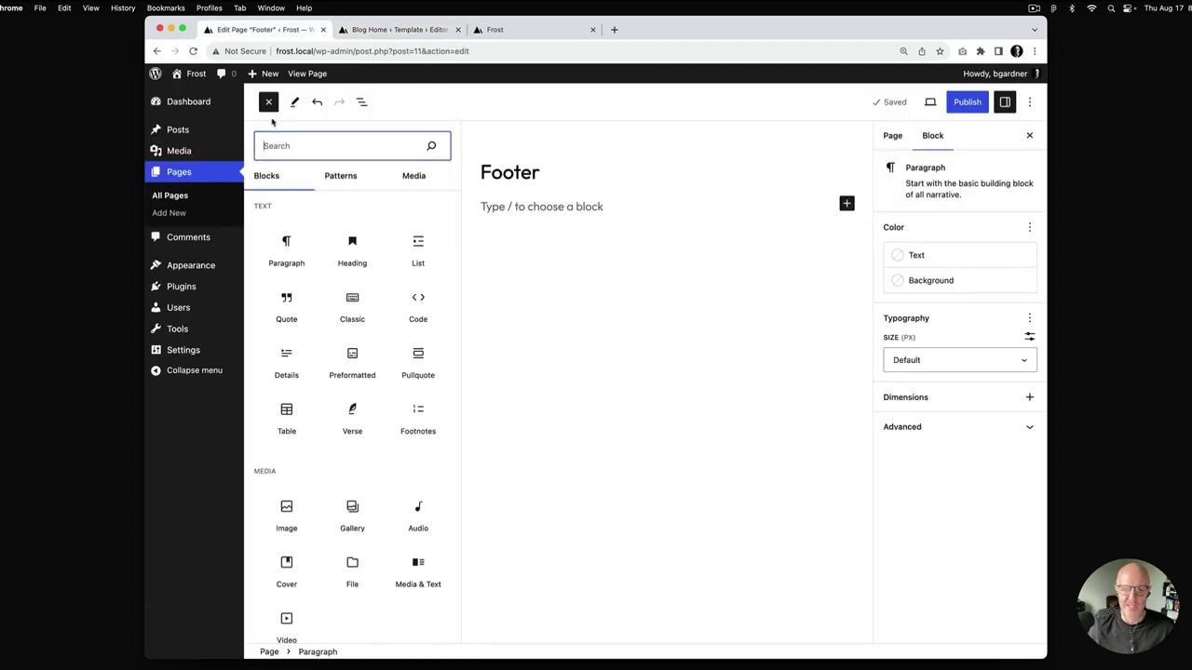
left_click(341, 177)
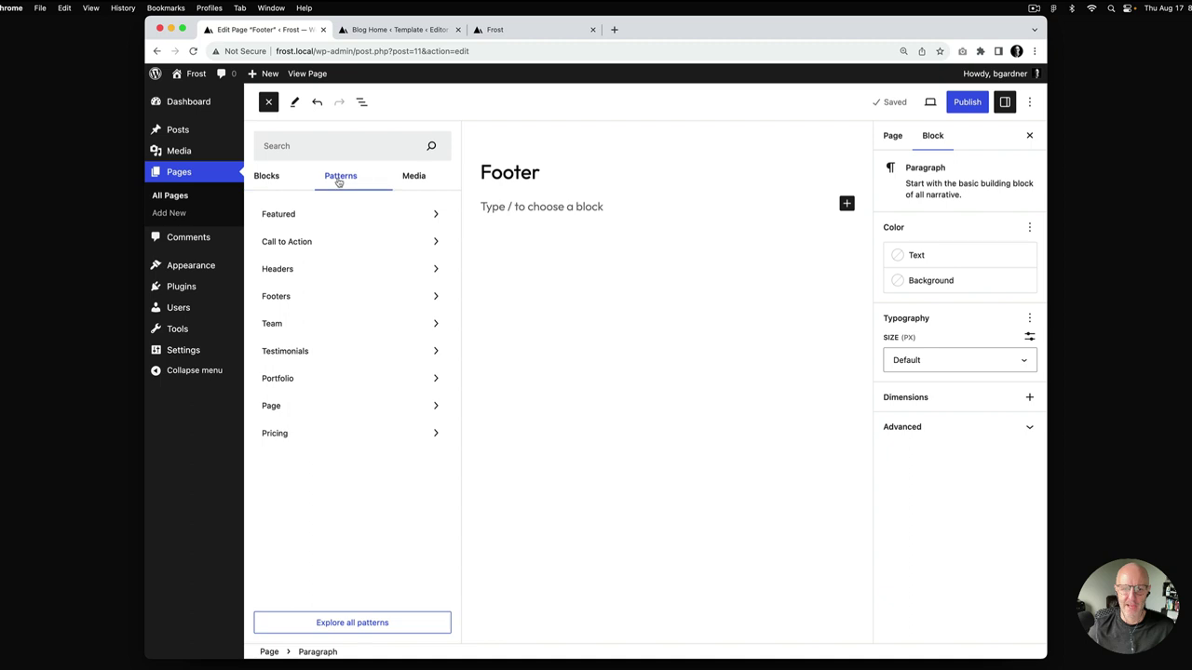
left_click(326, 296)
left_click(508, 289)
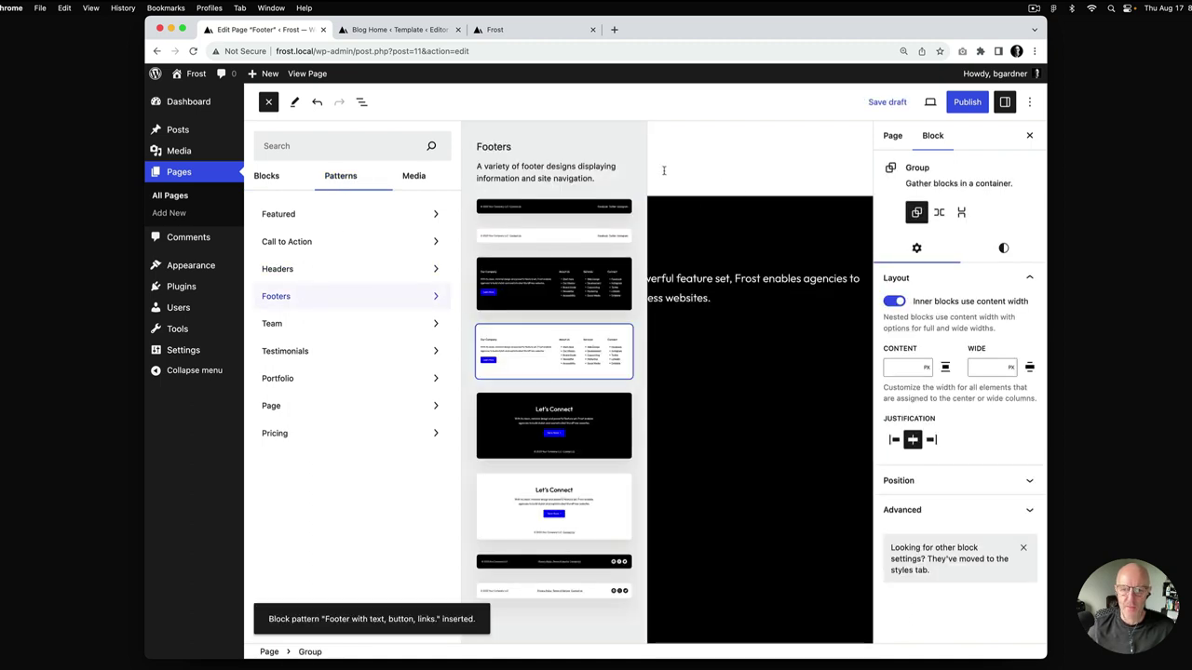
left_click(731, 164)
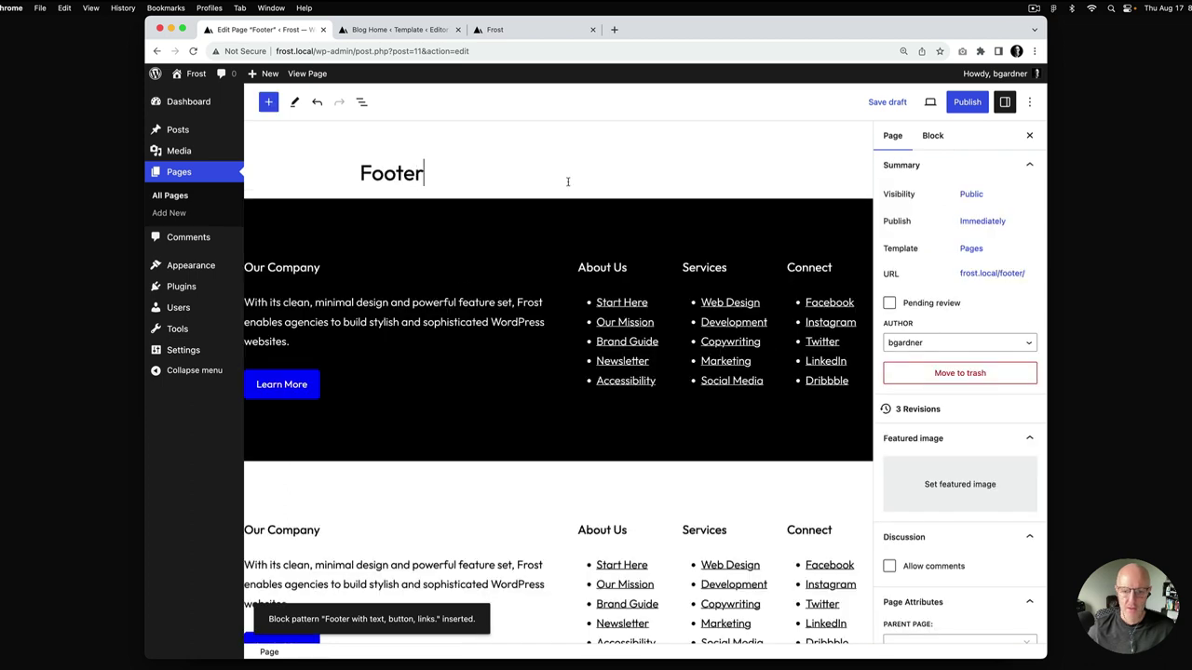
left_click(361, 101)
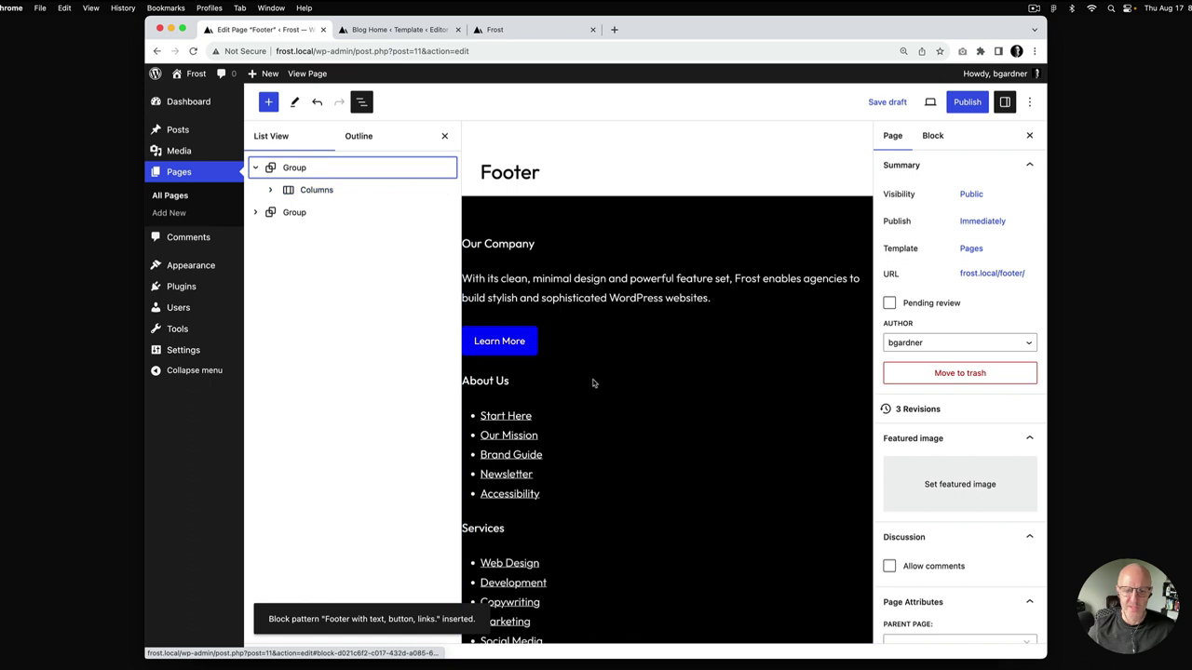
left_click(271, 191)
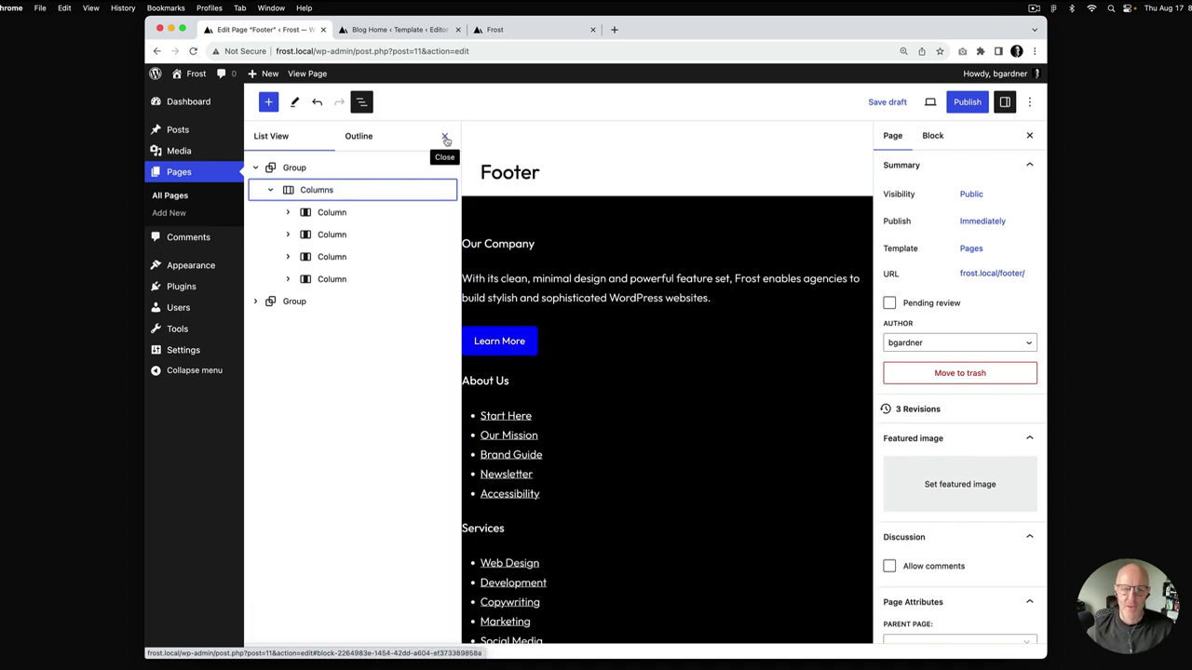
left_click(446, 139)
Step: Add a full-width Group block below the Footer title
left_click(484, 170)
key("Return")
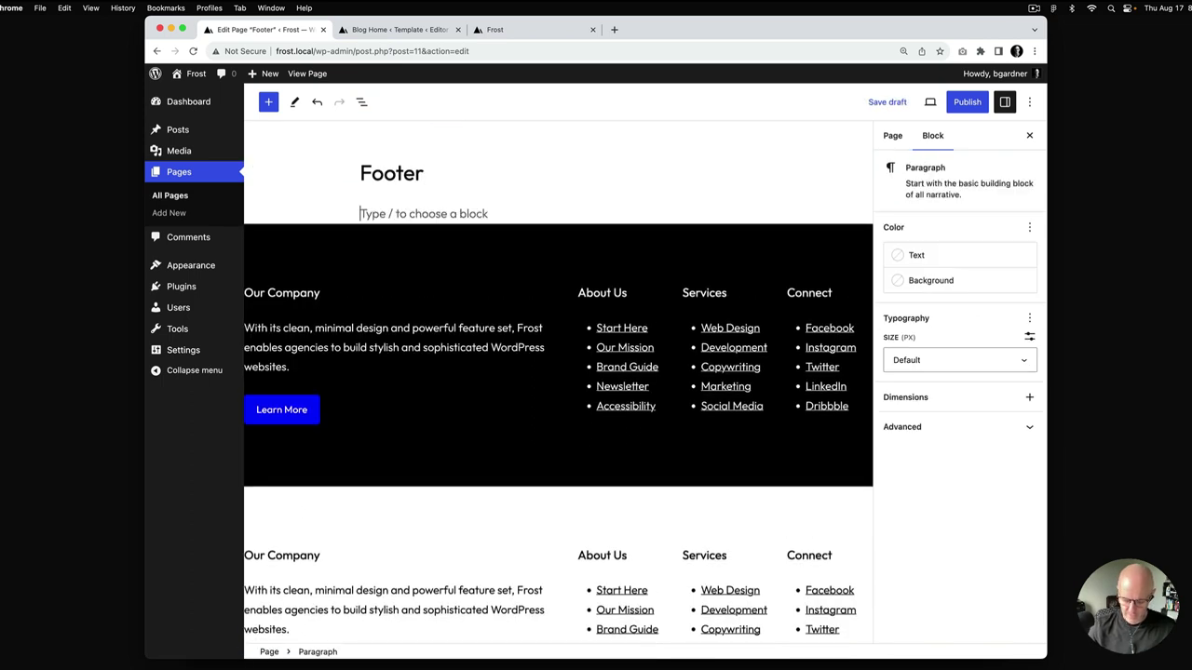
type("/gr")
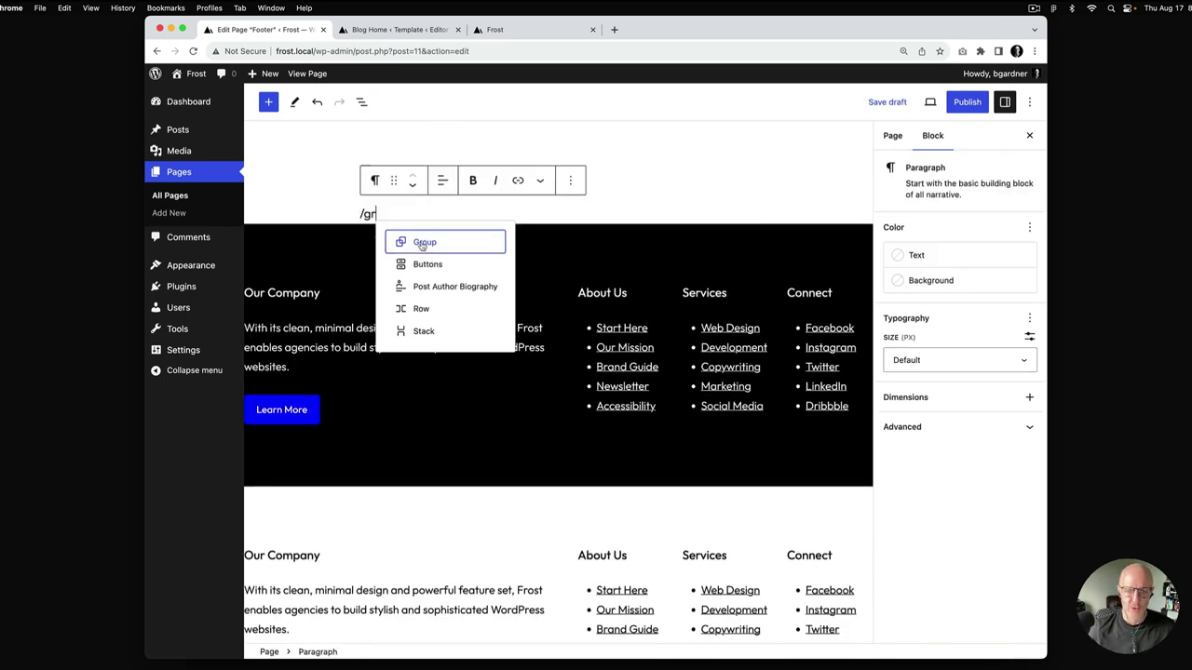
left_click(422, 245)
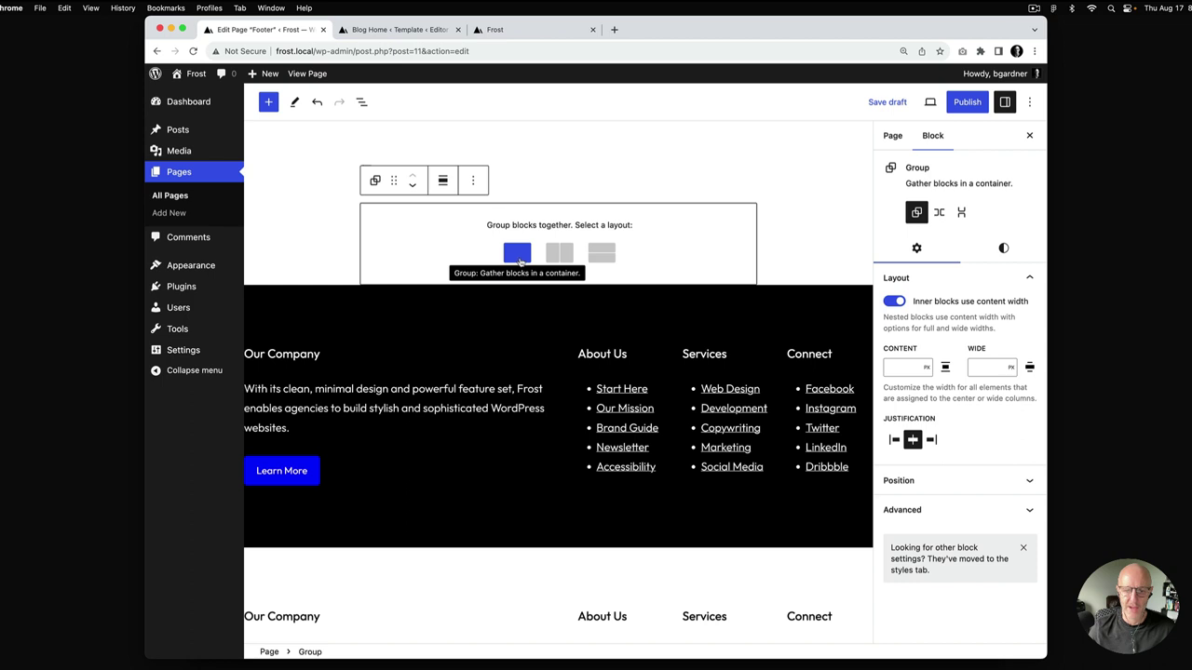
left_click(518, 253)
left_click(444, 181)
left_click(474, 270)
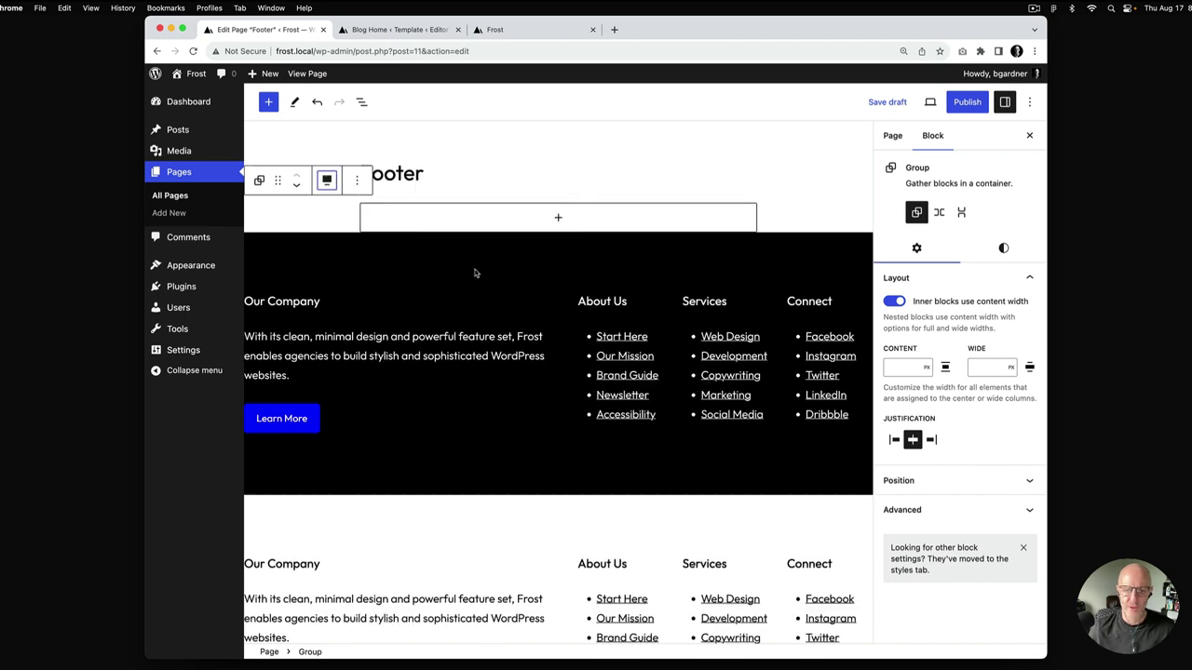
Step: Insert a 50/50 Columns block into the group and set it to wide width
left_click(557, 217)
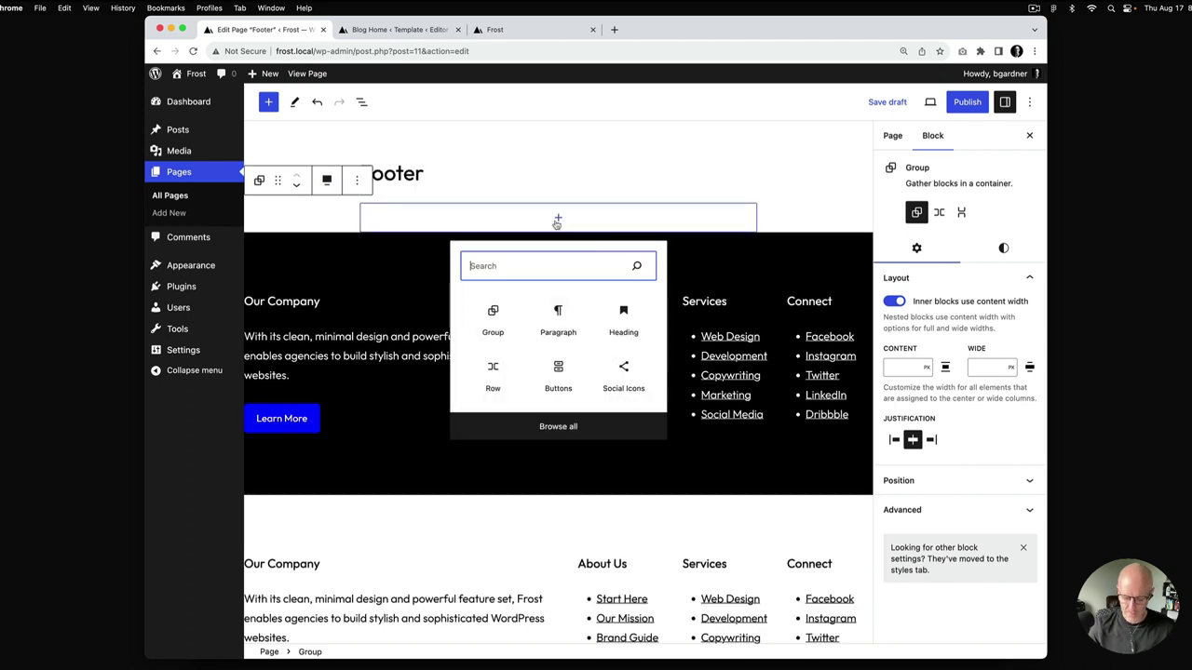
type("col")
left_click(492, 312)
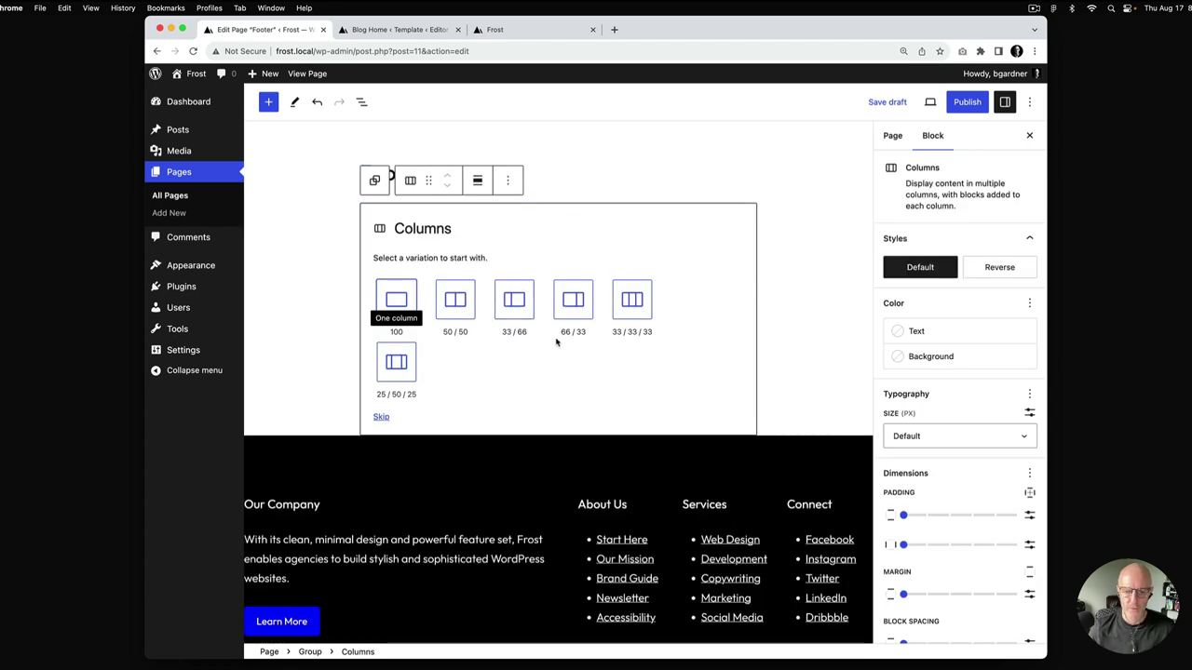
left_click(462, 311)
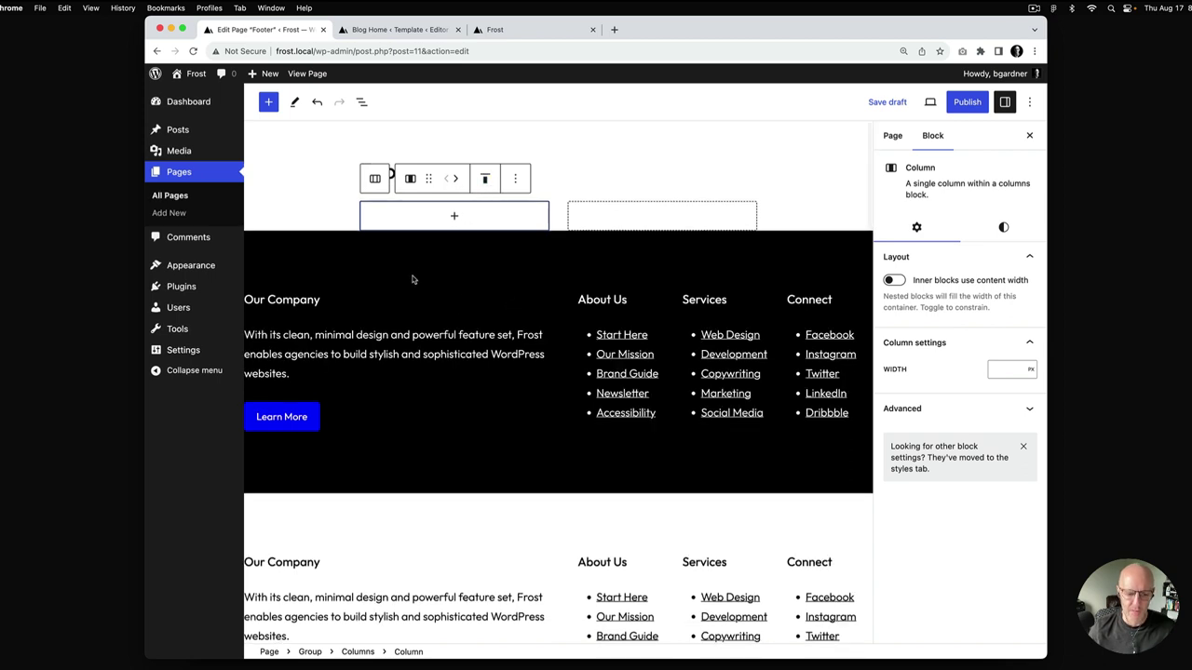
left_click(358, 652)
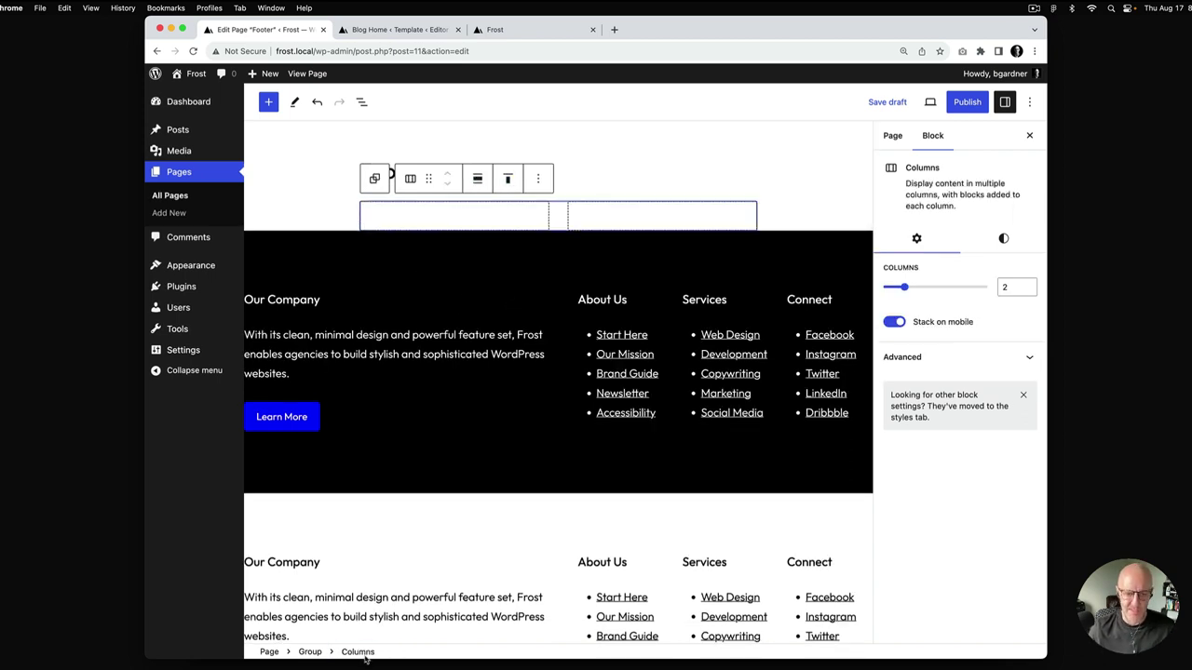
left_click(477, 178)
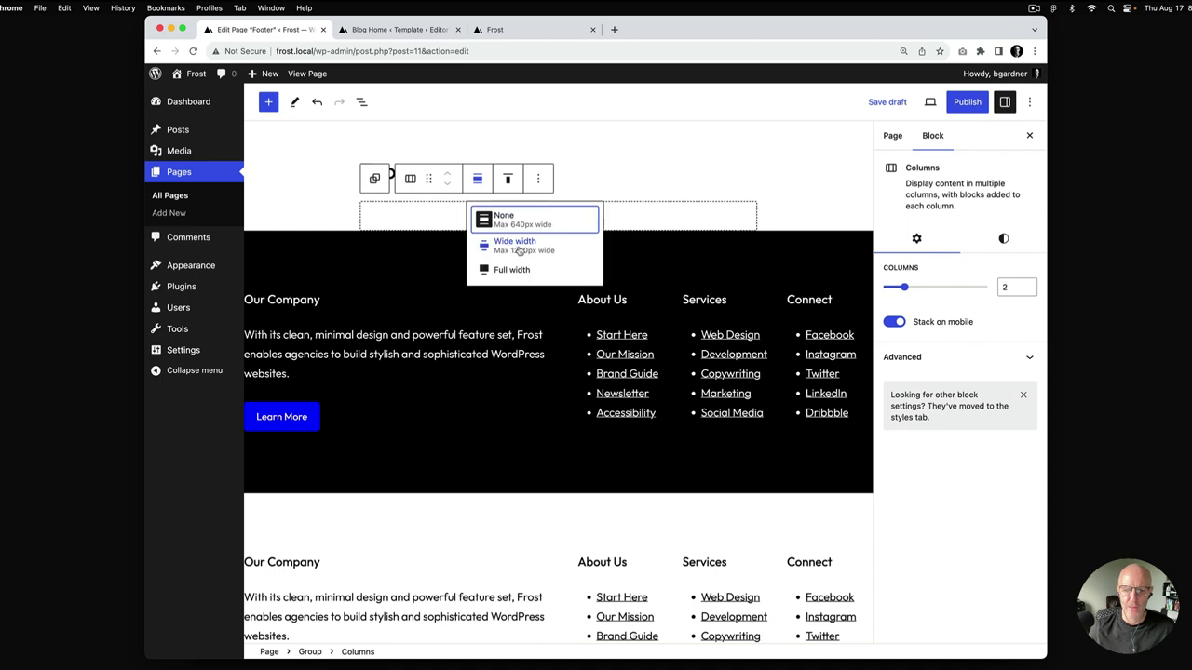
left_click(517, 245)
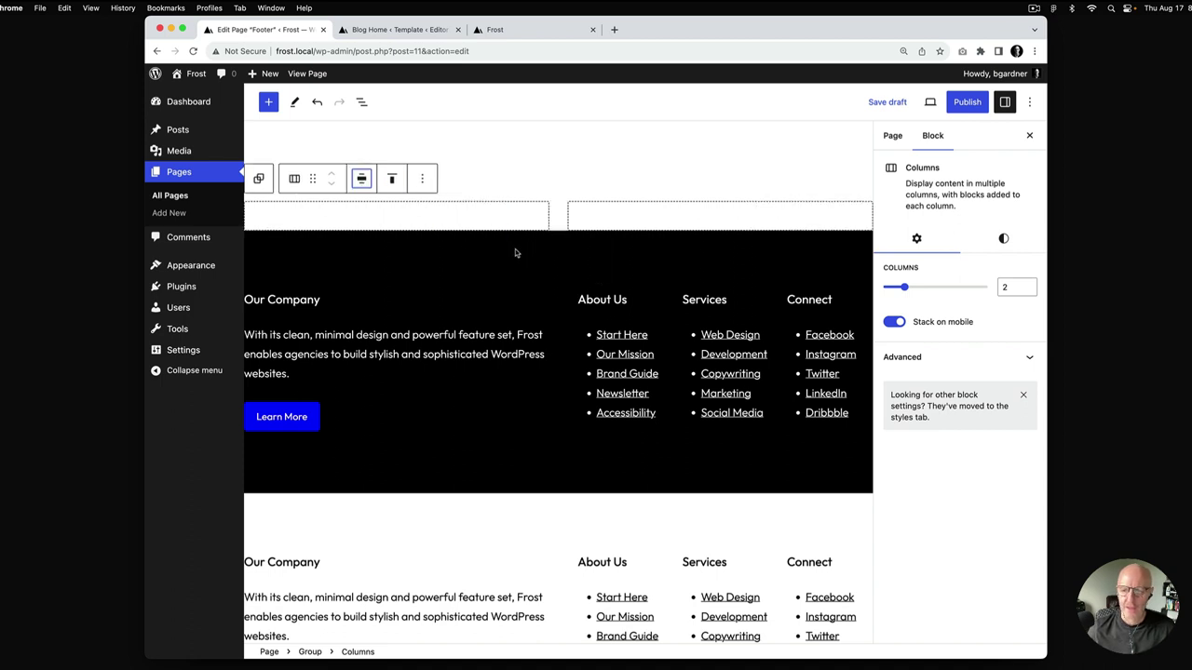
Step: Change the Columns block to 4 columns
left_click(1029, 284)
left_click(1029, 284)
left_click(1029, 284)
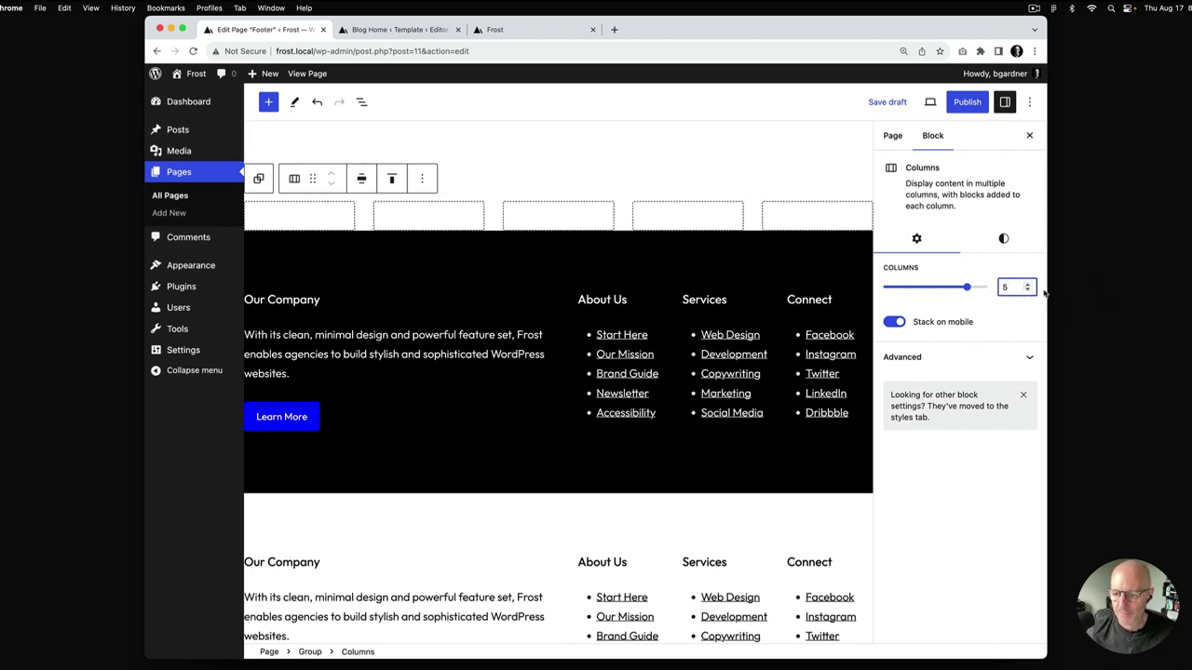
left_click(1027, 290)
left_click(515, 313)
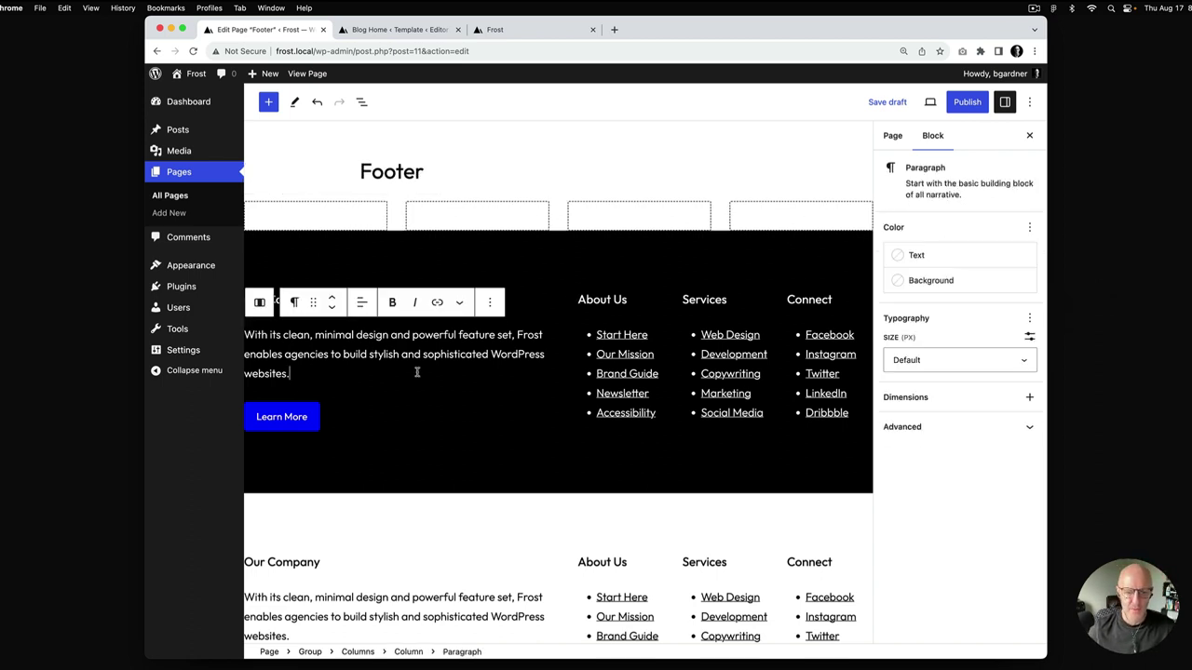
left_click(486, 305)
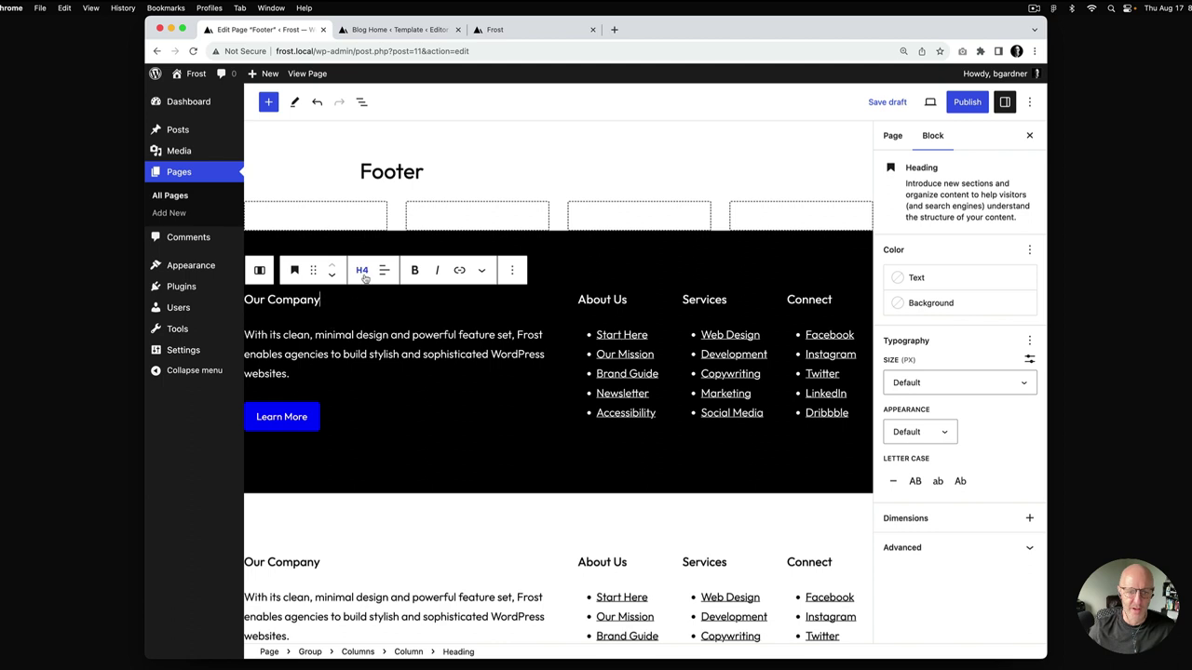
Step: Add an 'Our Company' heading to the first new column, copied from the dark footer
left_click_drag(322, 300, 244, 300)
key("ctrl+c")
left_click(312, 218)
left_click(312, 219)
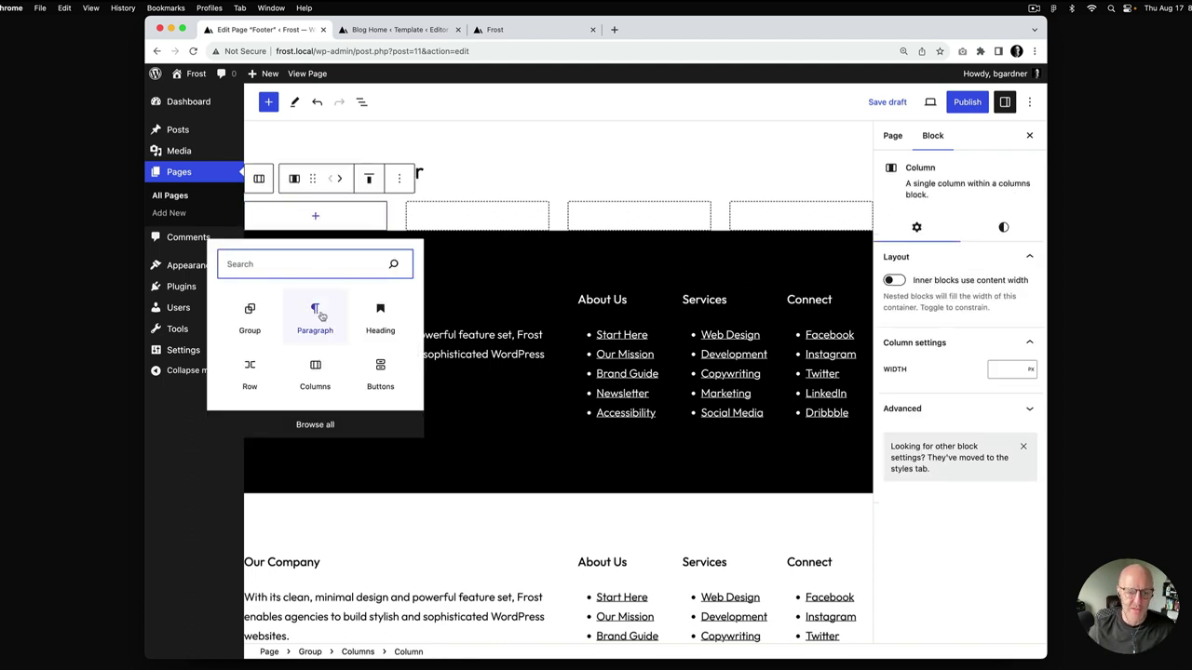
left_click(381, 317)
key("ctrl+v")
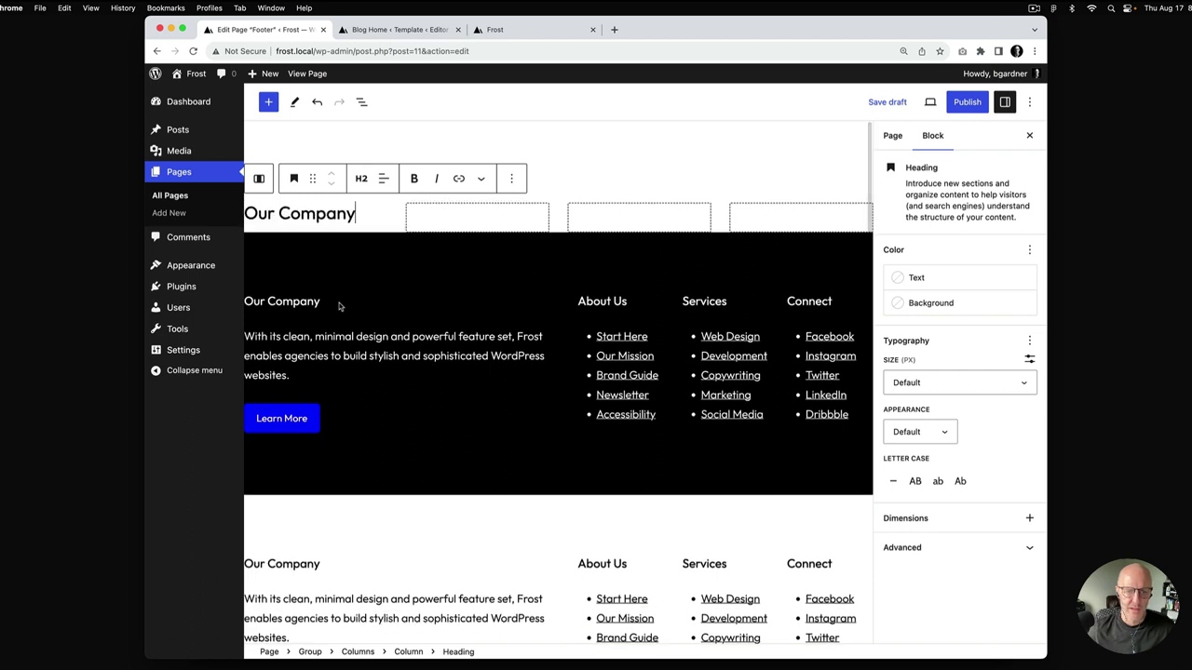
Step: Copy the company description paragraph below the new Our Company heading
double_click(359, 336)
triple_click(363, 335)
key("ctrl+c")
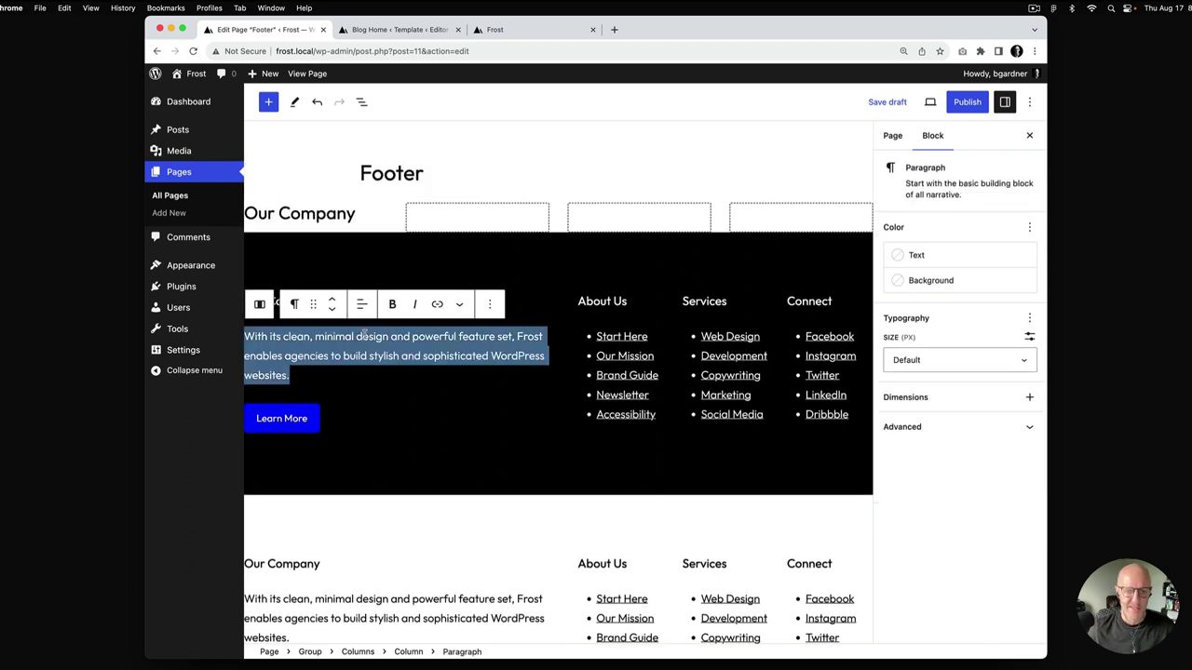
left_click(359, 209)
key("Return")
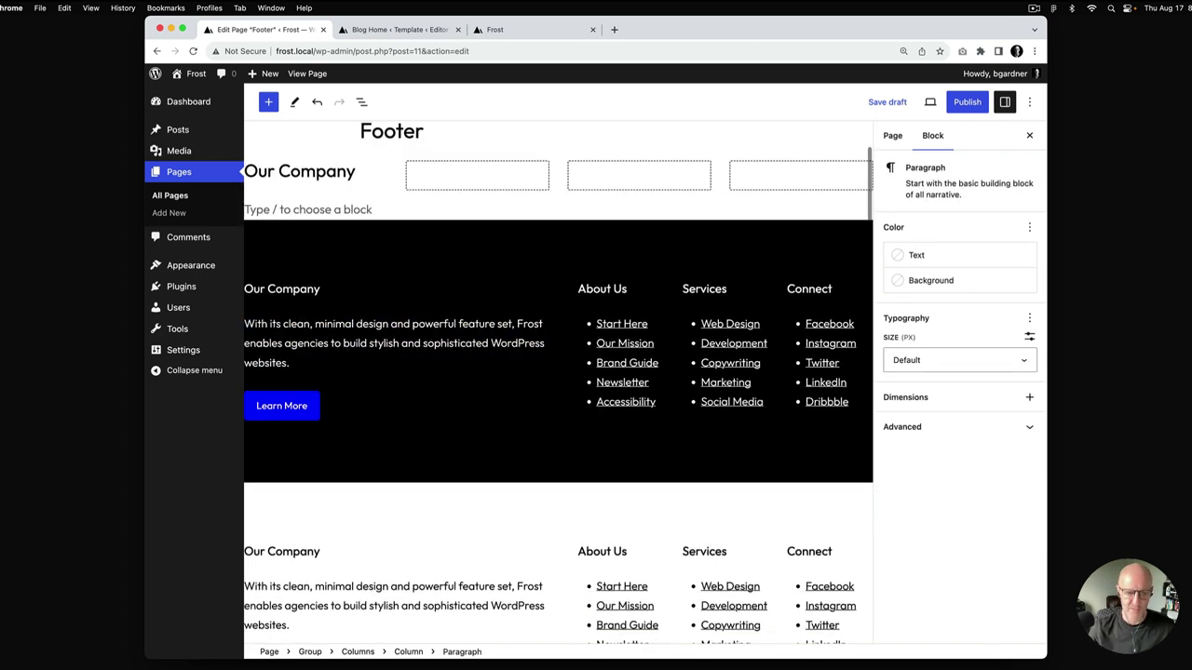
key("ctrl+v")
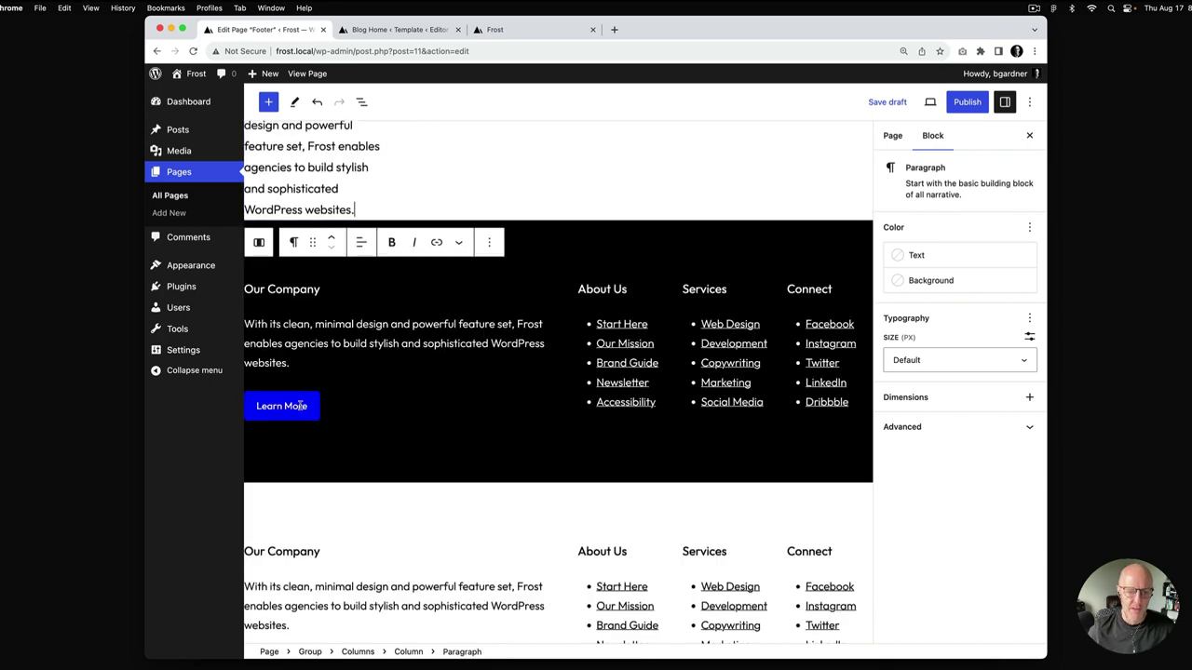
Step: Add a Learn More button under the description
left_click(306, 406)
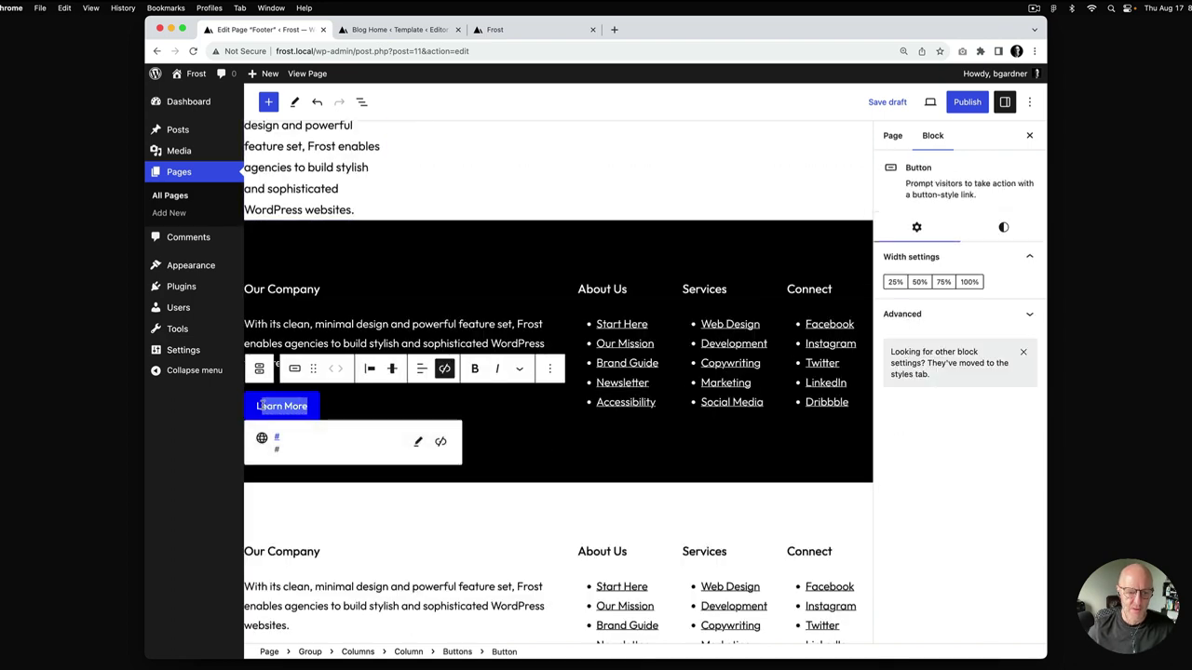
left_click(364, 211)
key("Return")
type("but")
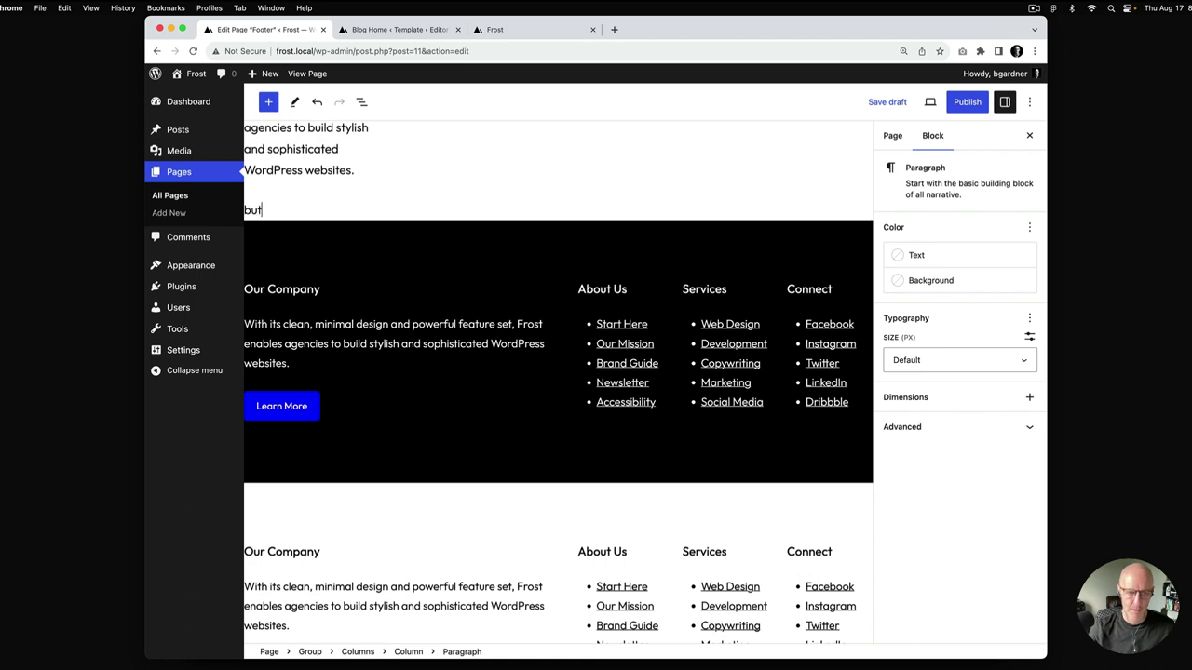
key("BackSpace")
key("BackSpace")
key("BackSpace")
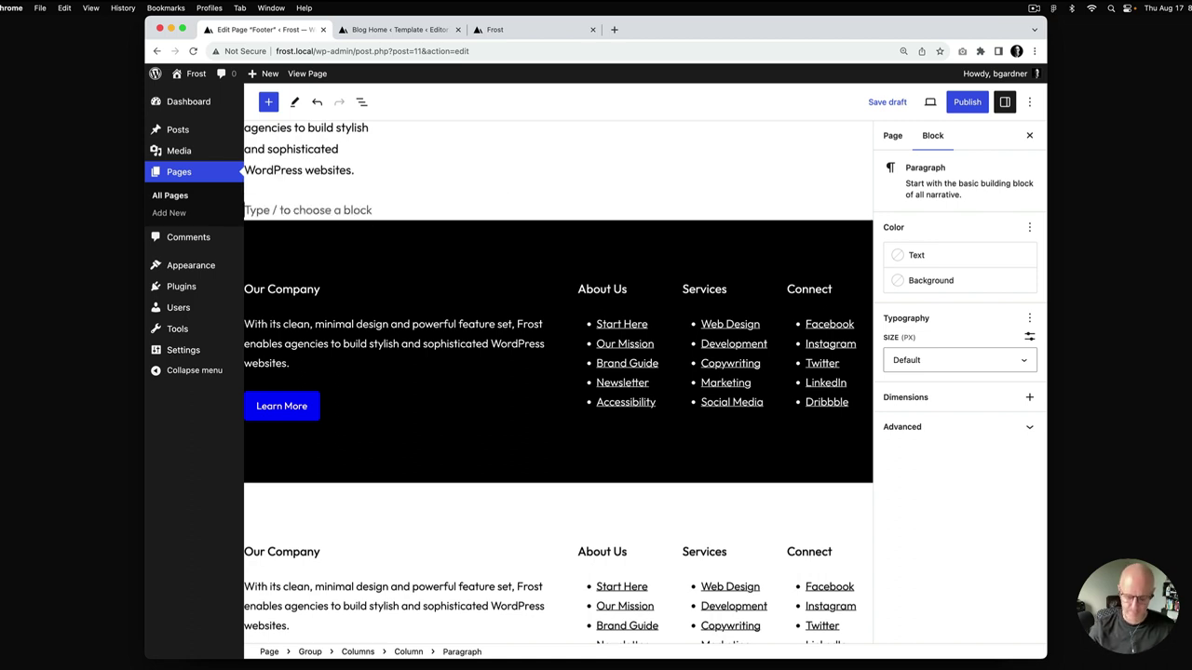
type("/bu")
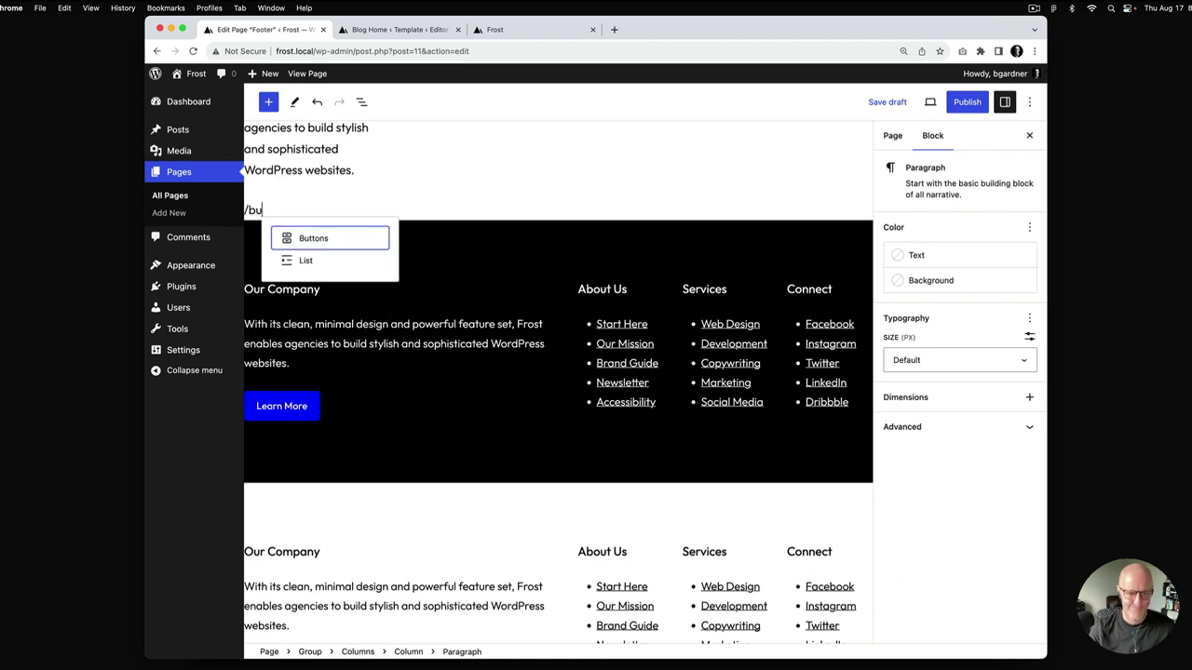
left_click(316, 239)
type("Learn More")
Step: Save the page draft
scroll(391, 276, "up", 4)
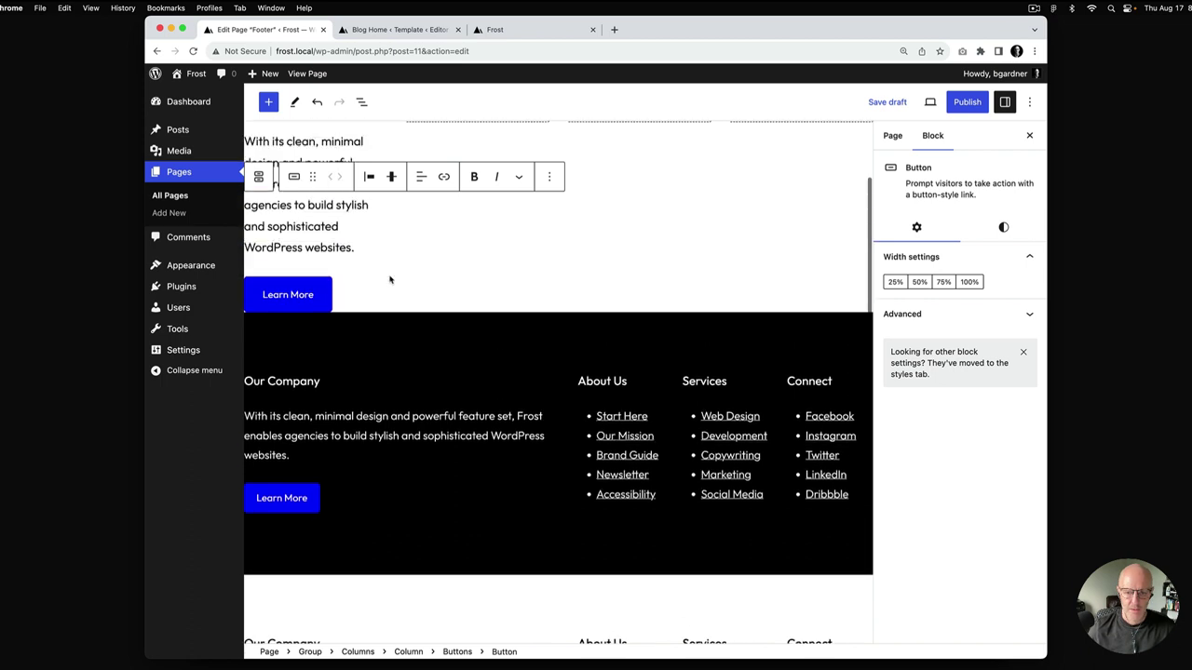
key("super+s")
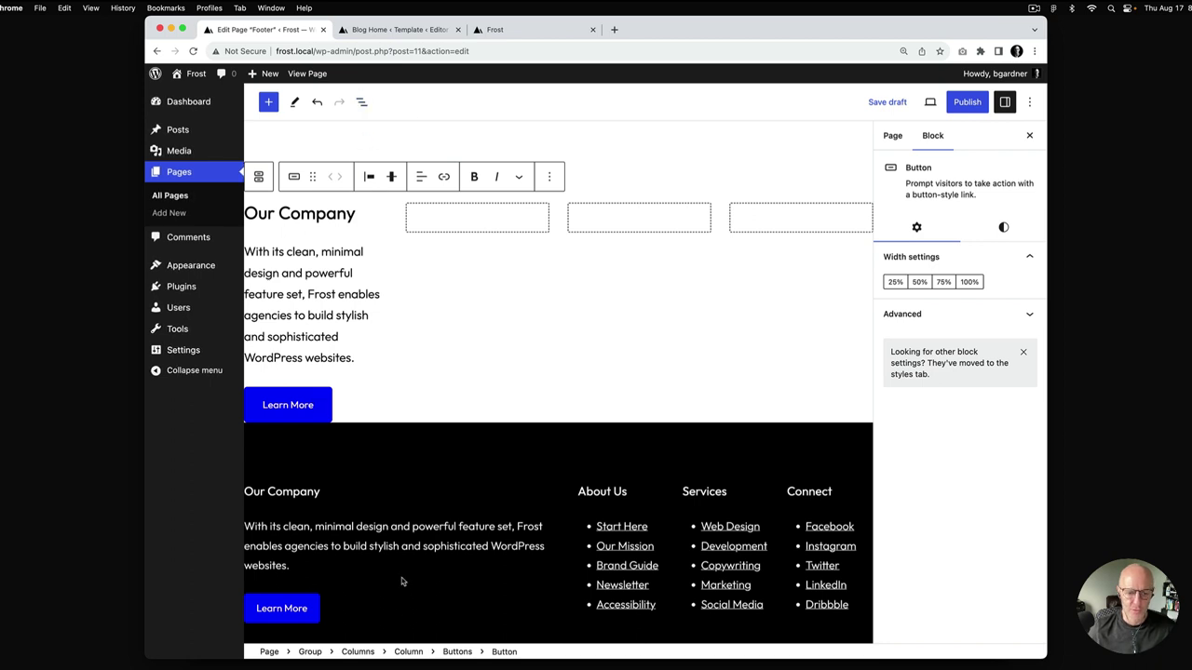
scroll(401, 534, "down", 3)
left_click(406, 409)
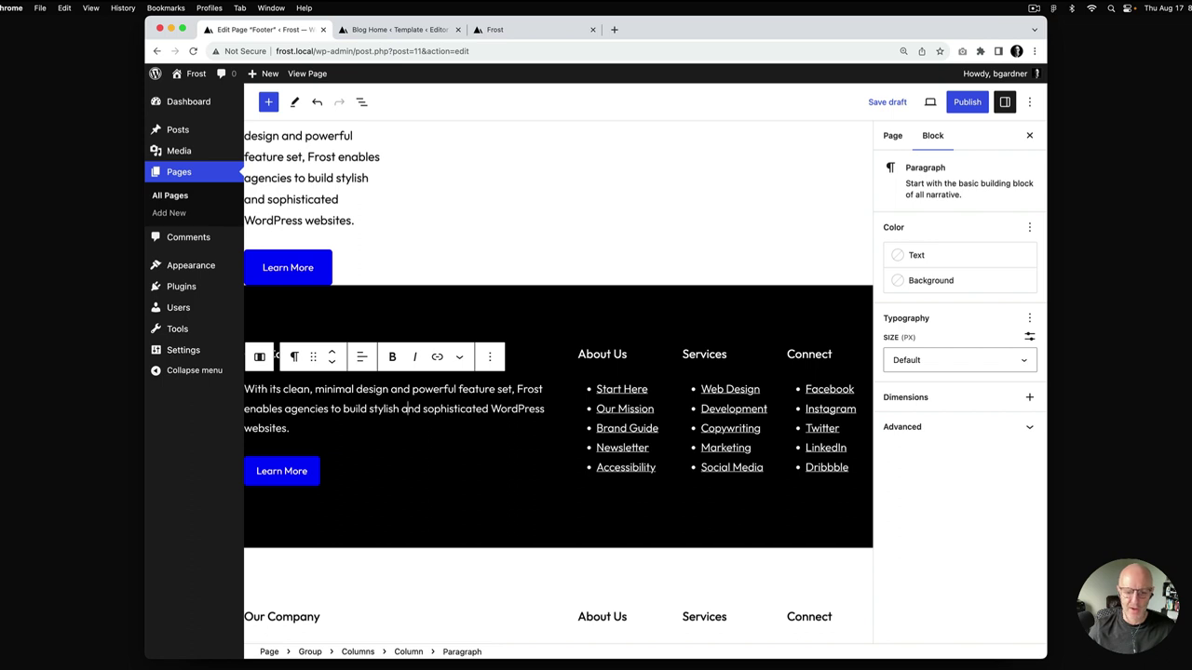
Step: Set the new first column's width to 55%
left_click(408, 651)
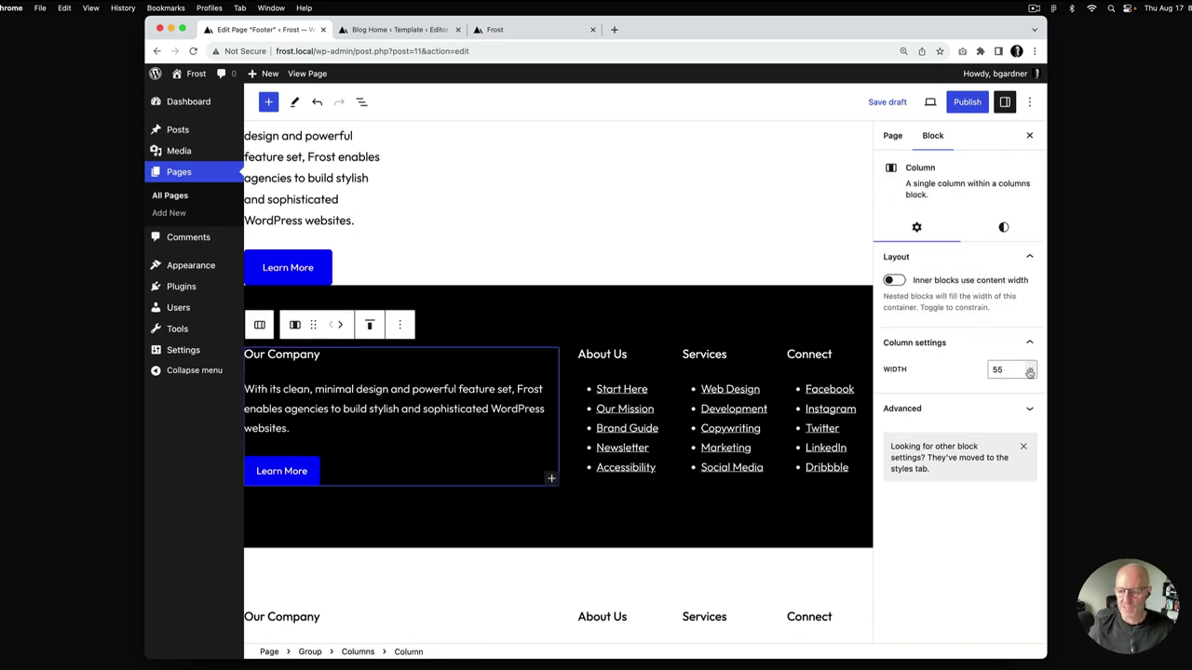
left_click(614, 355)
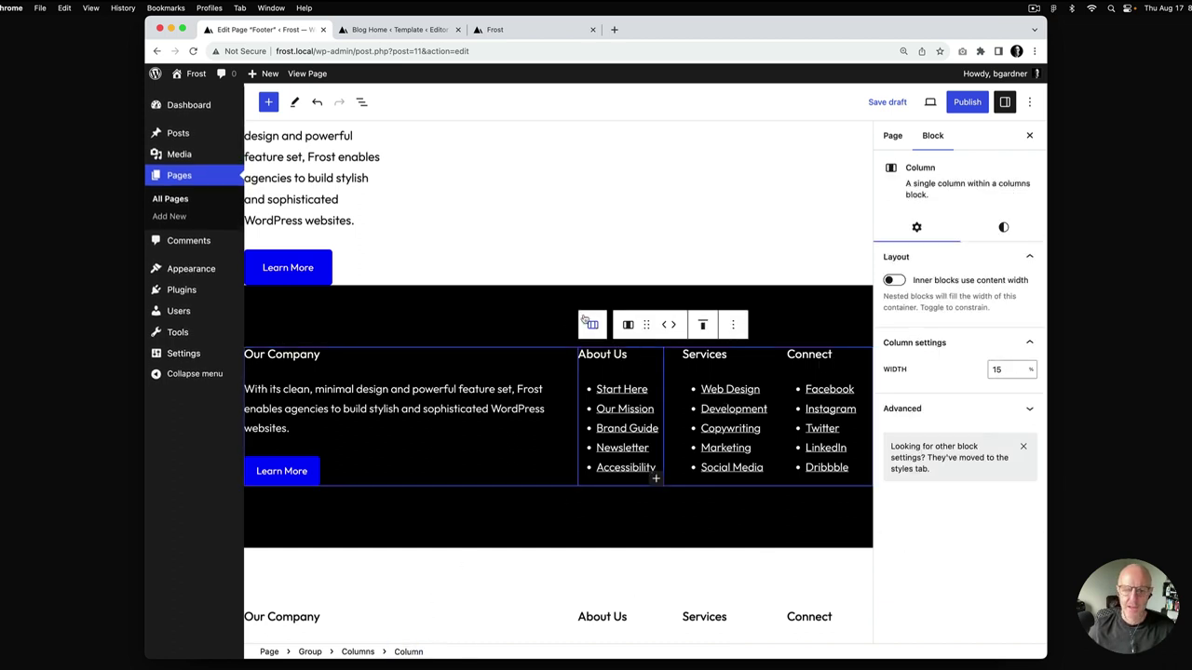
scroll(357, 214, "up", 3)
left_click(338, 257)
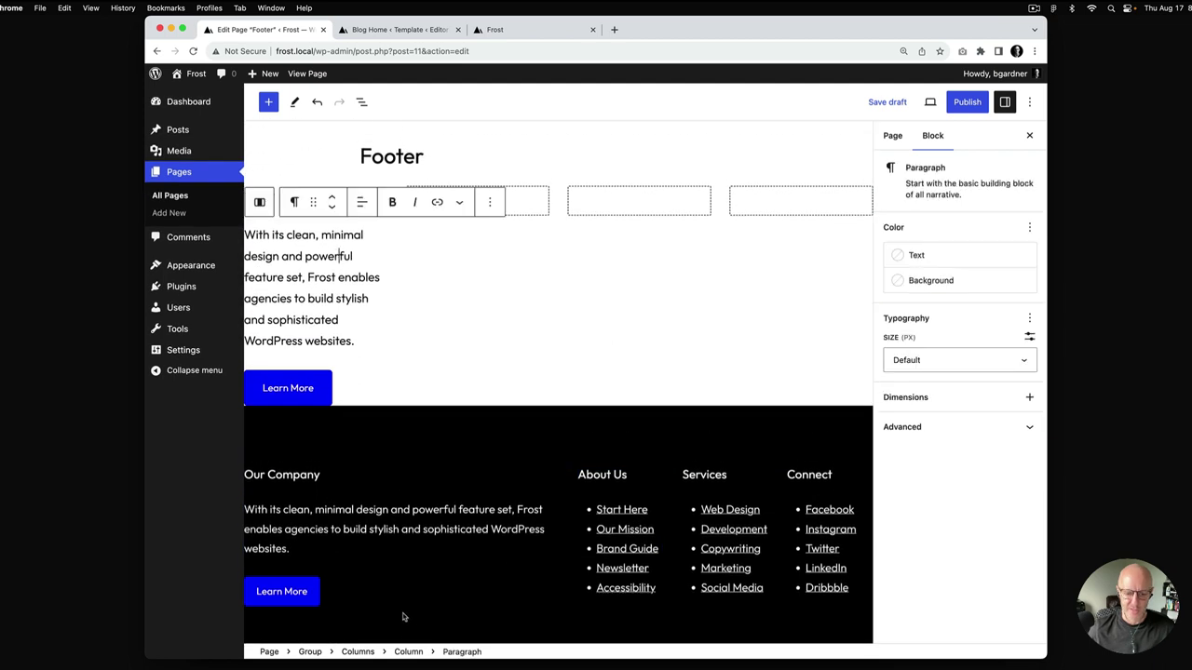
left_click(408, 652)
left_click(1004, 371)
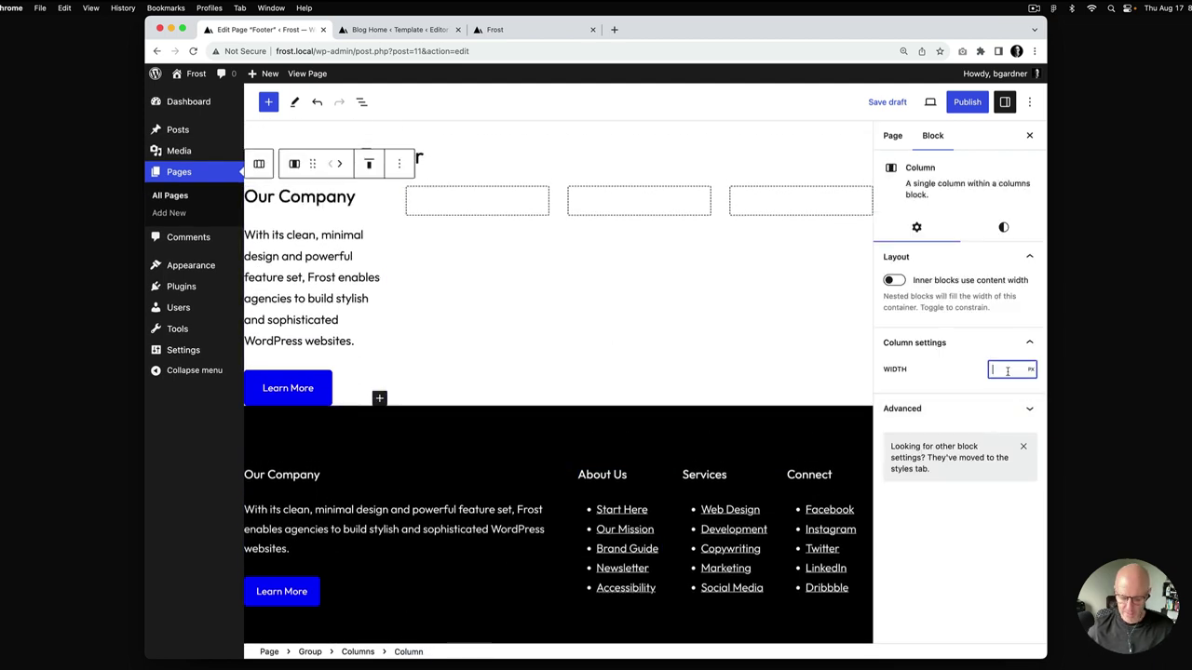
type("55")
left_click(1031, 375)
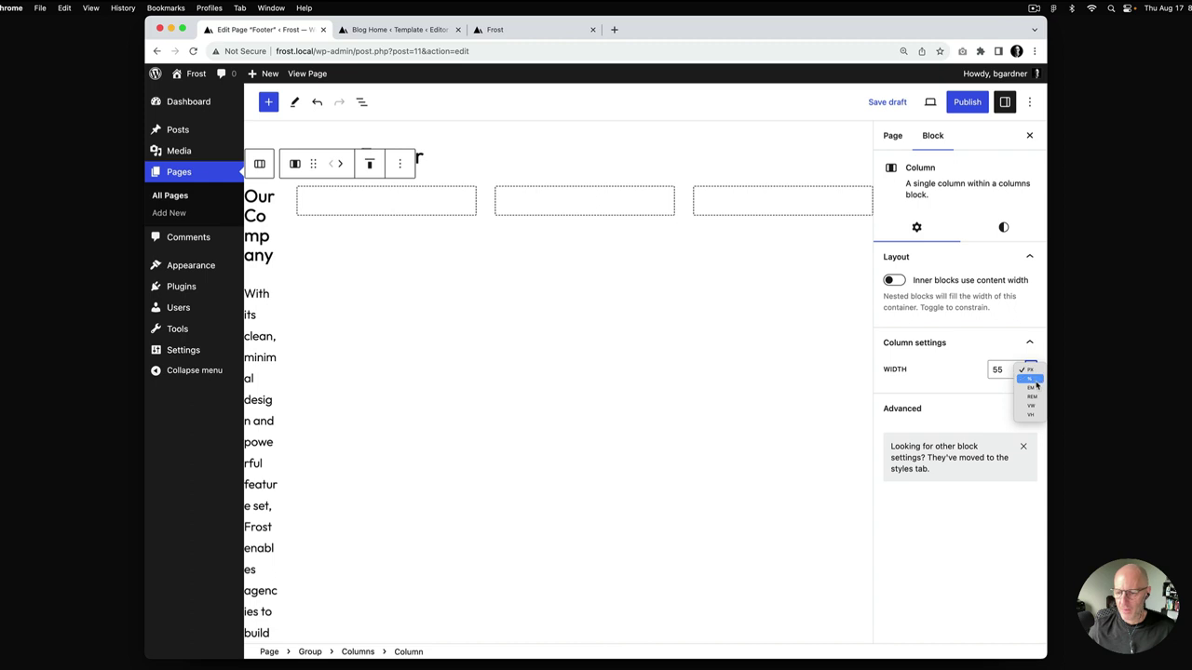
left_click(1032, 381)
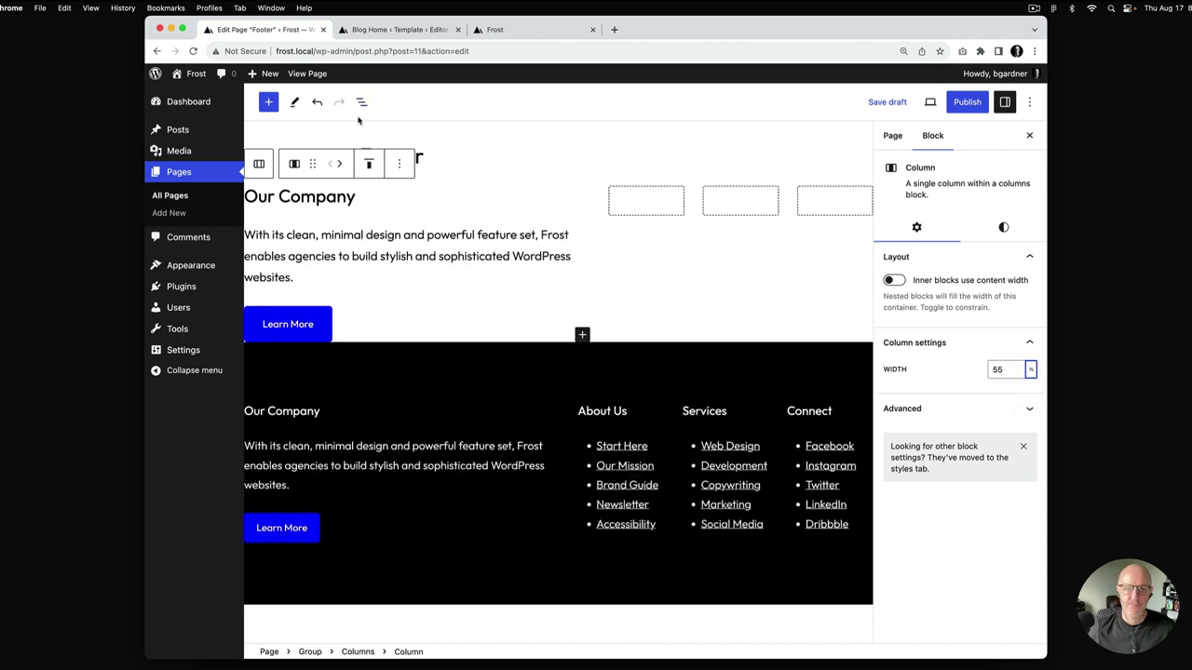
Step: Set the second, third and fourth columns each to 15% width
left_click(364, 103)
left_click(331, 235)
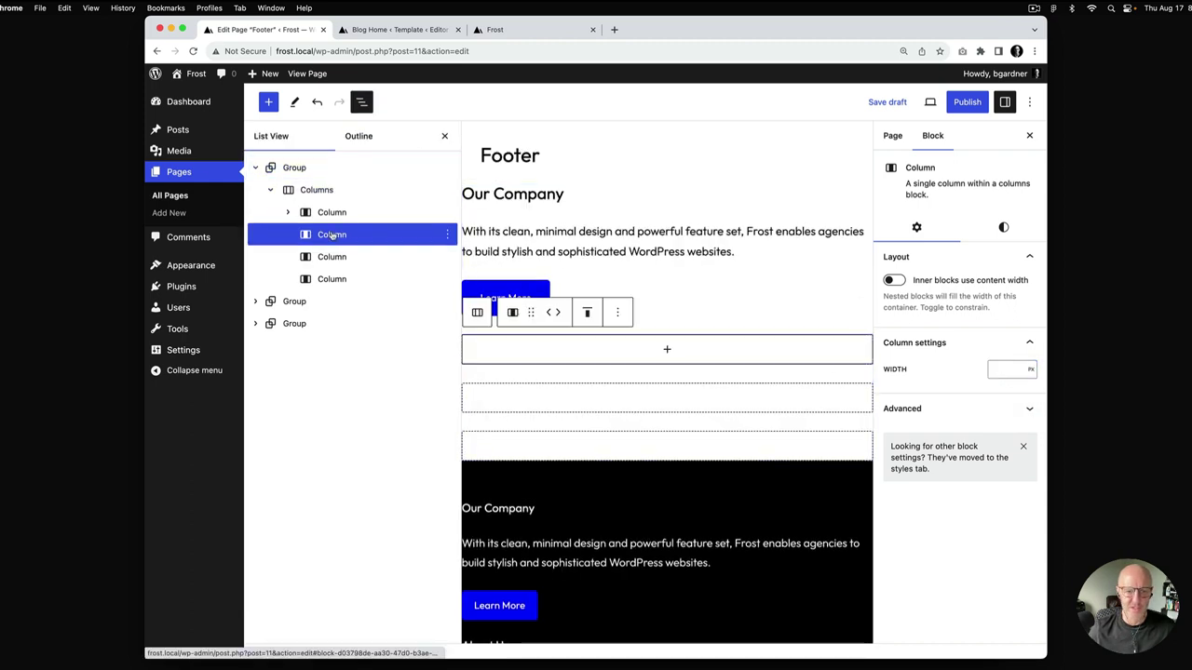
left_click(996, 368)
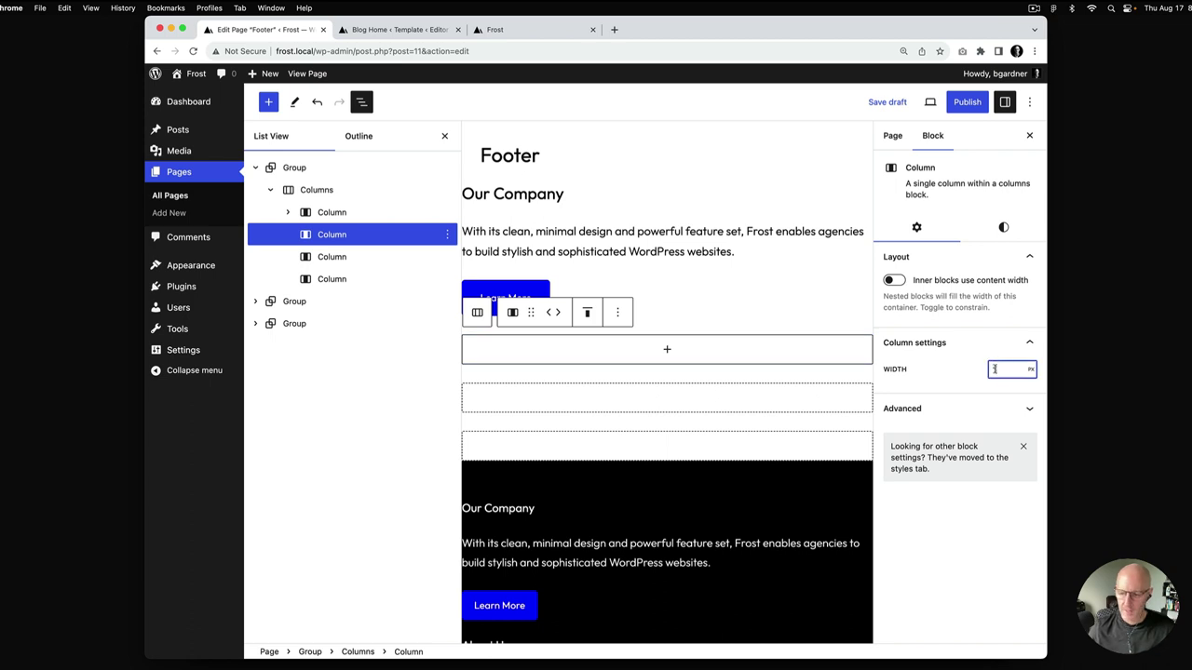
left_click(1033, 372)
left_click(1032, 381)
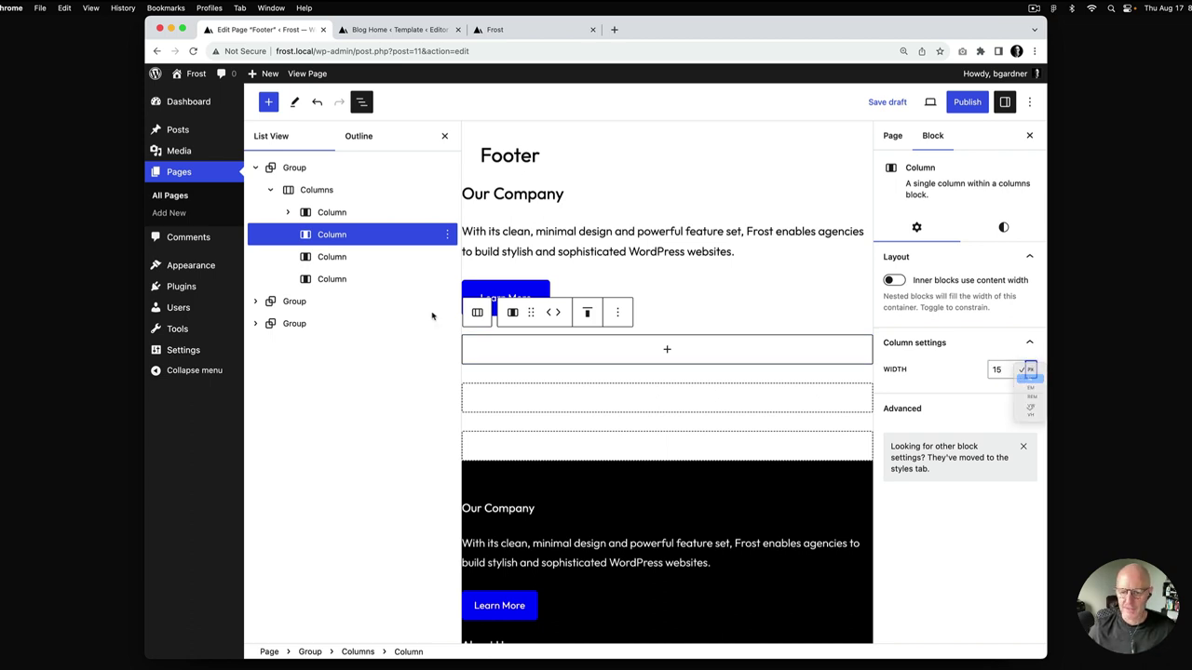
left_click(365, 258)
left_click(1002, 369)
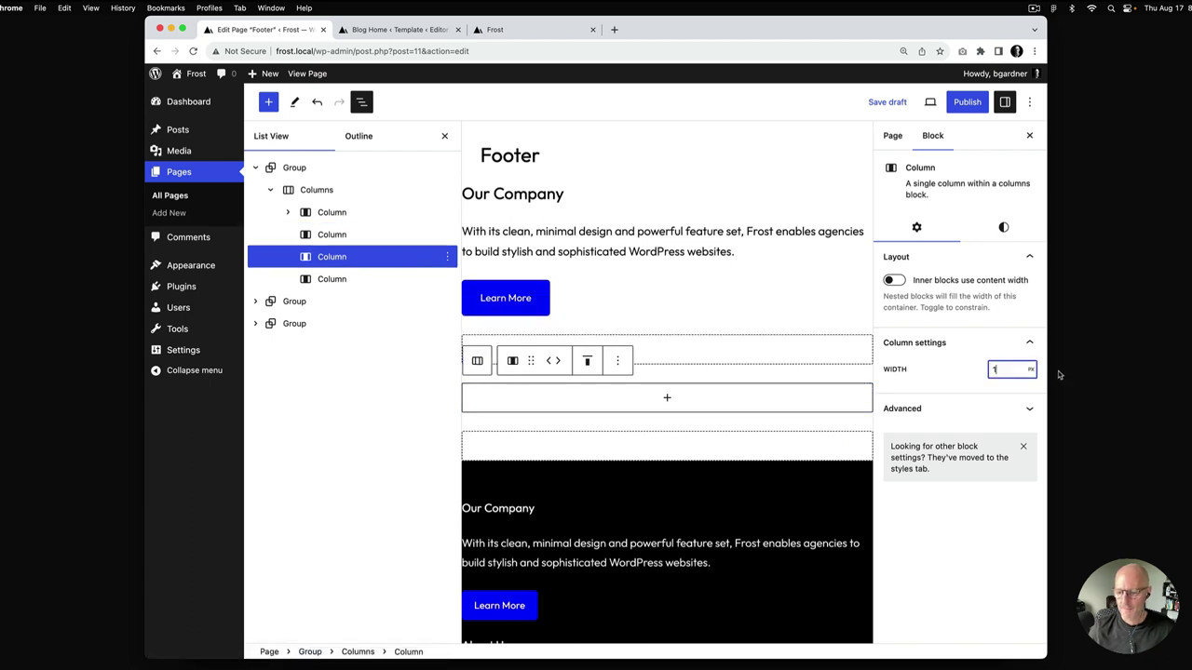
type("15")
left_click(1031, 370)
left_click(1032, 378)
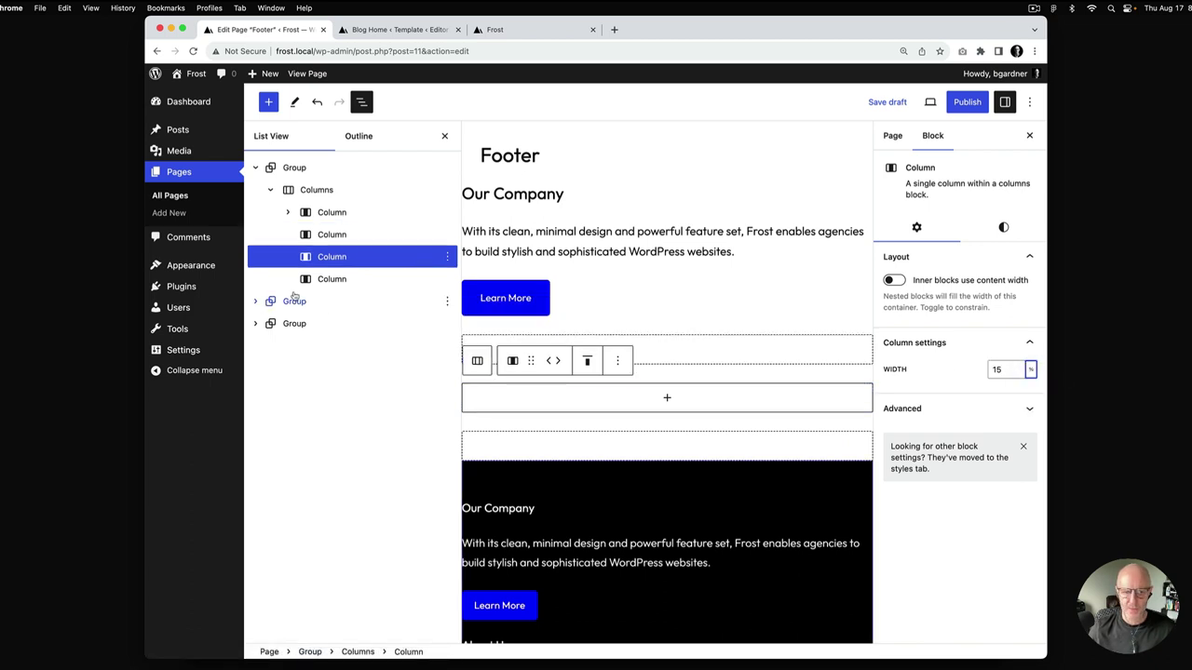
left_click(341, 279)
left_click(999, 372)
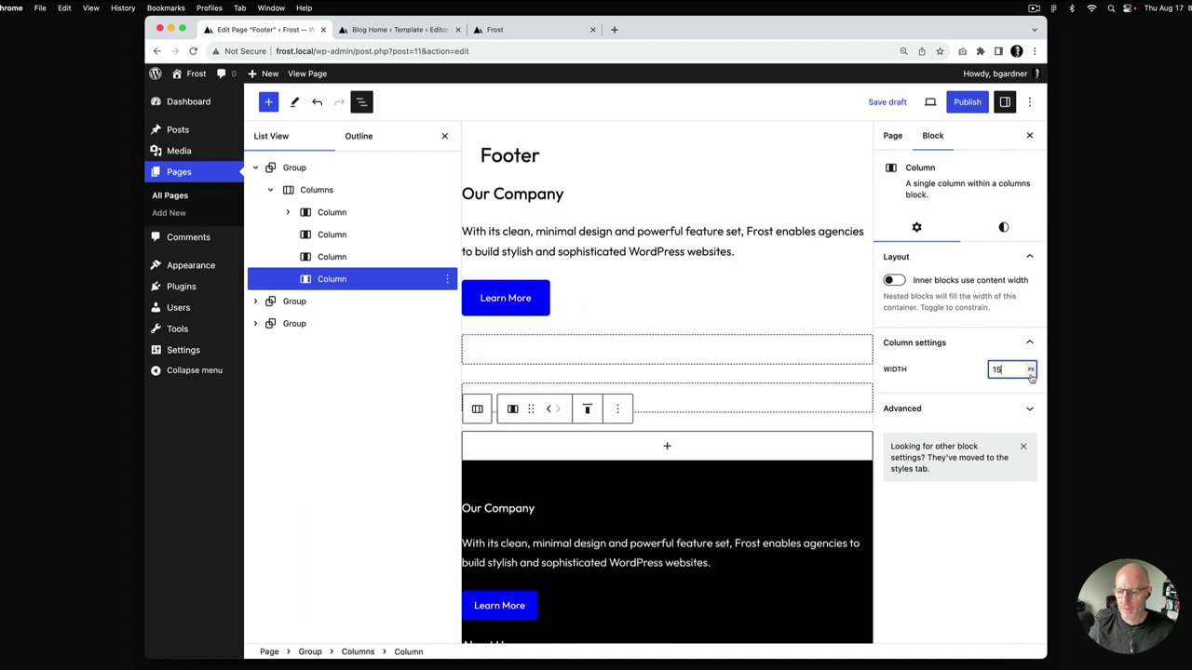
left_click(1031, 375)
left_click(1034, 386)
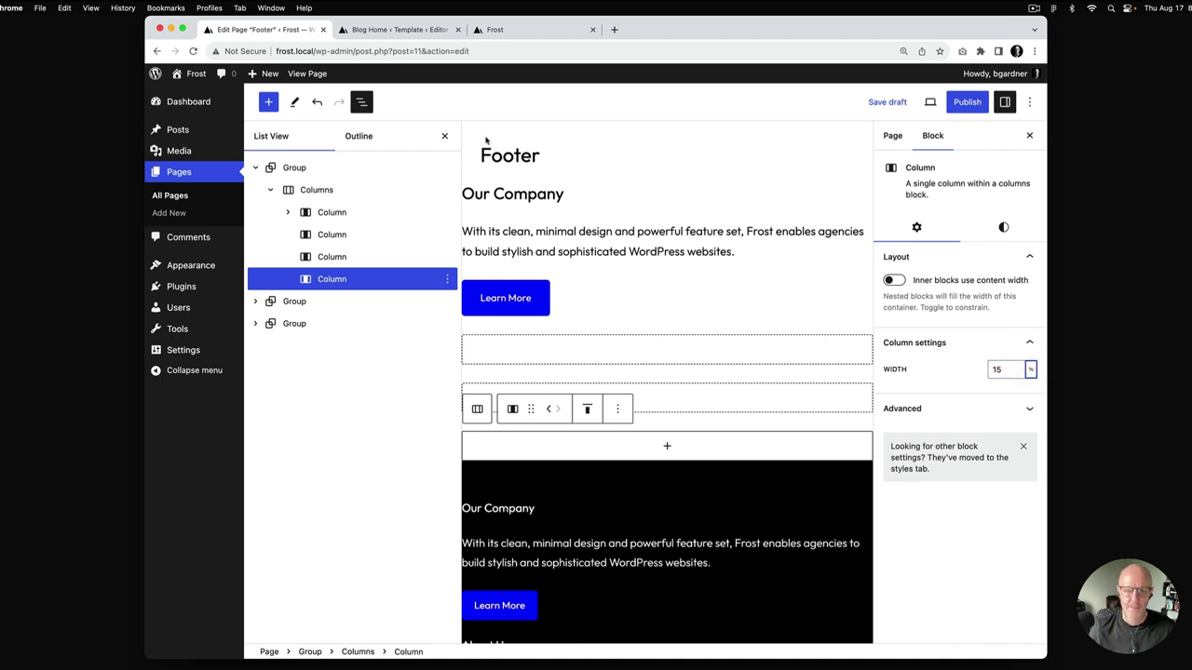
left_click(446, 136)
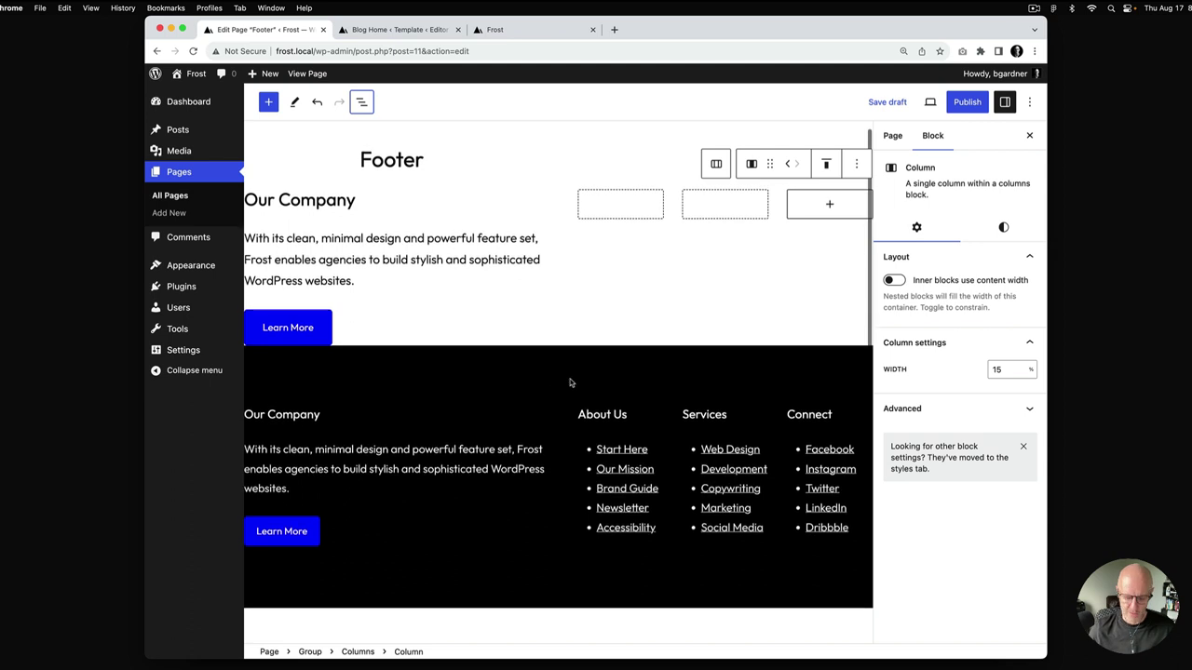
Step: Add an 'About Us' heading to the first narrow column
left_click(617, 205)
left_click(620, 204)
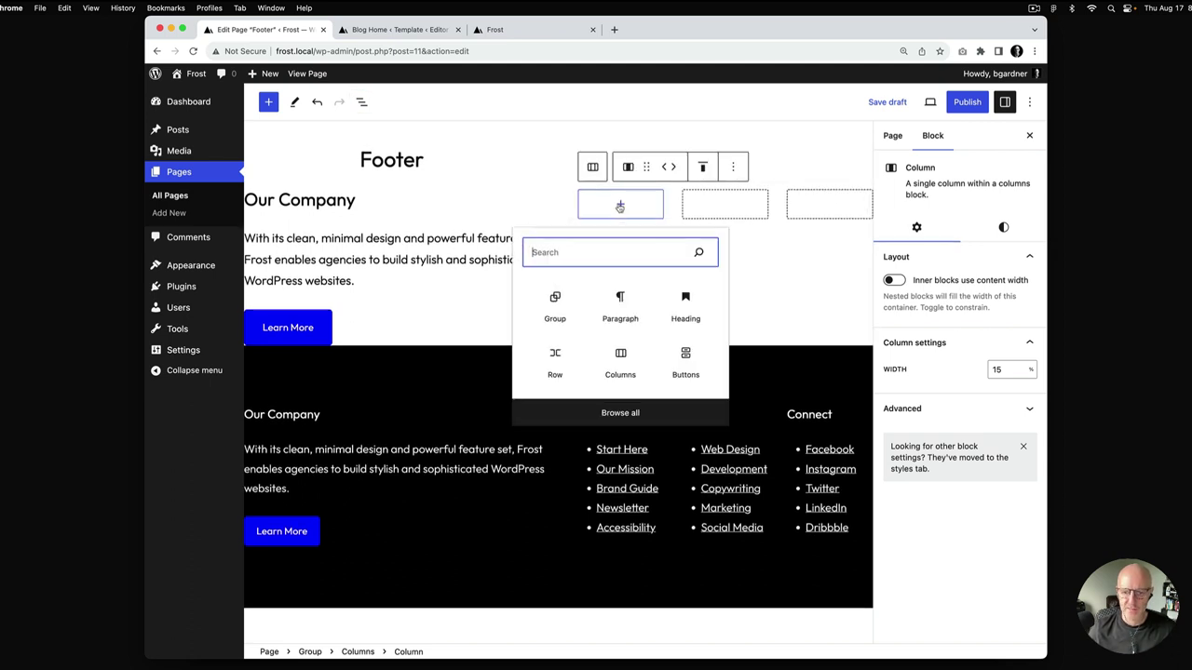
type("he")
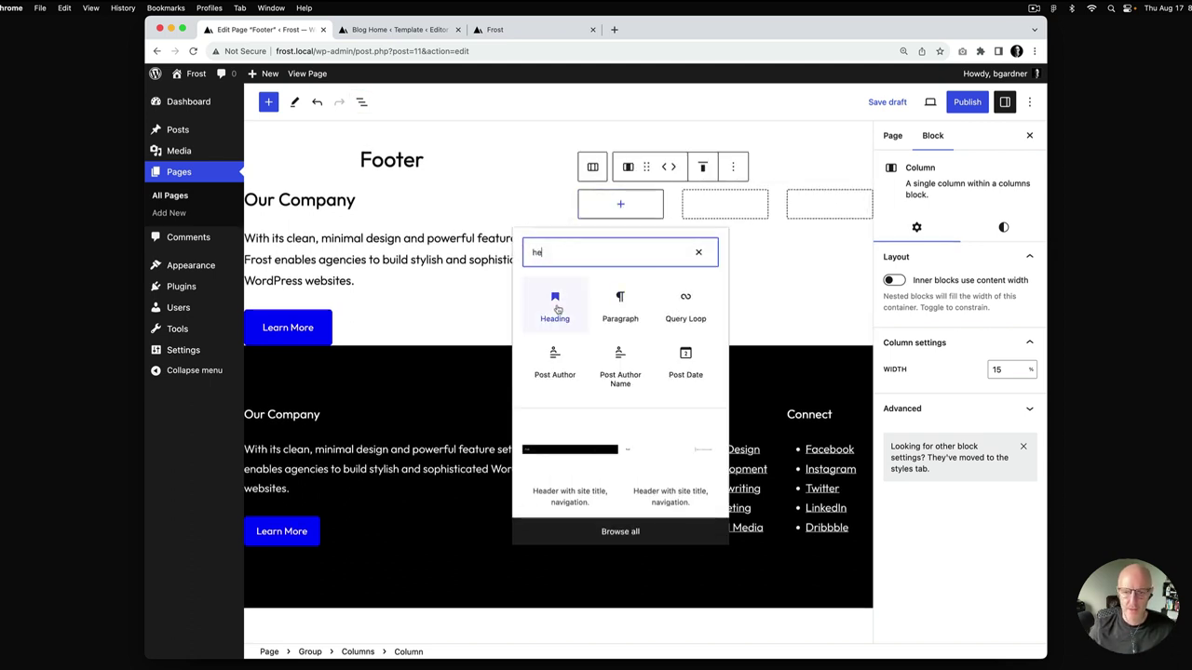
left_click(557, 308)
left_click(620, 411)
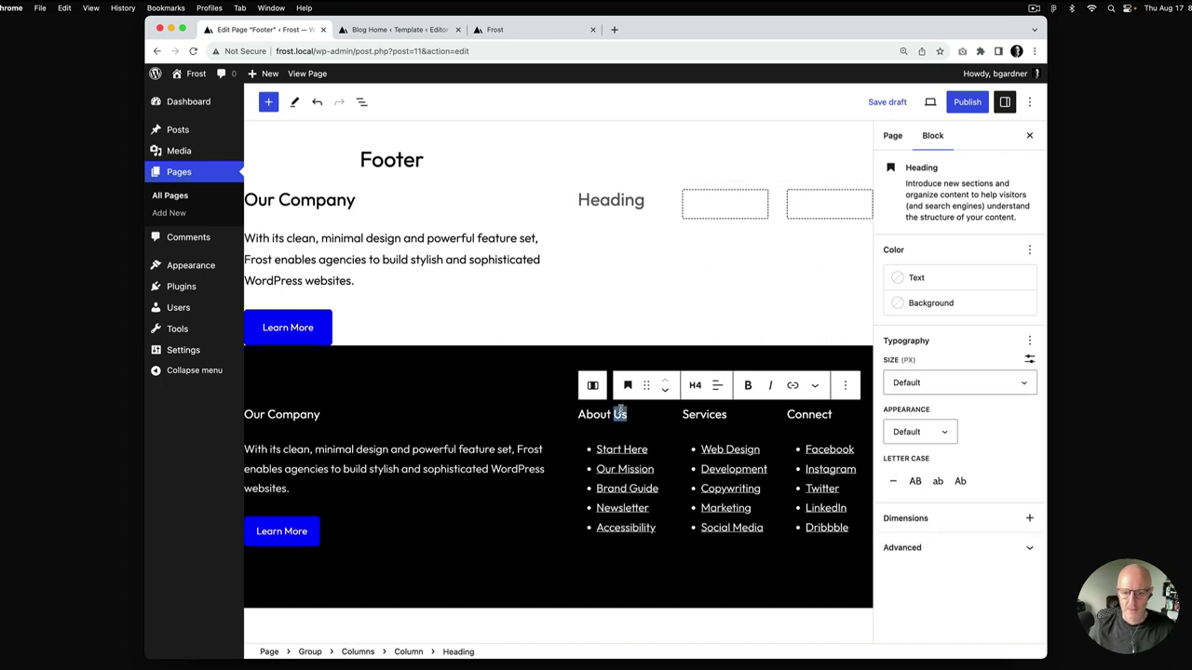
left_click(622, 203)
type("About Us")
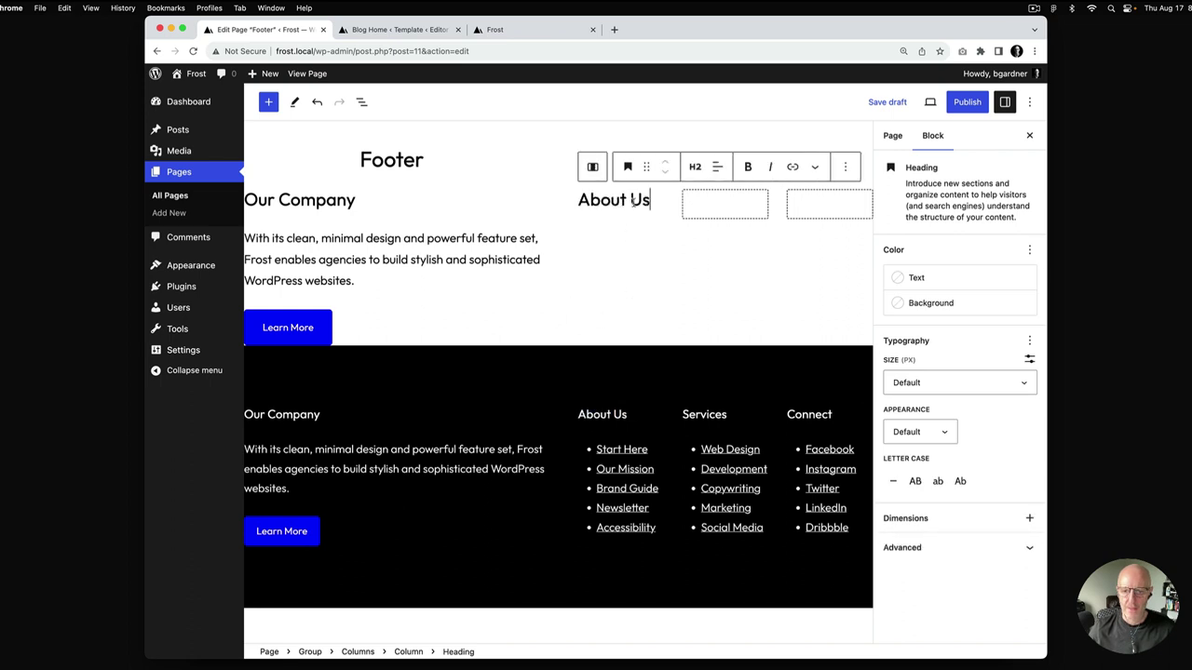
Step: Add 'Services' and 'Connect' headings to the remaining two columns, copied from the dark footer
double_click(708, 415)
key("super+c")
left_click(723, 208)
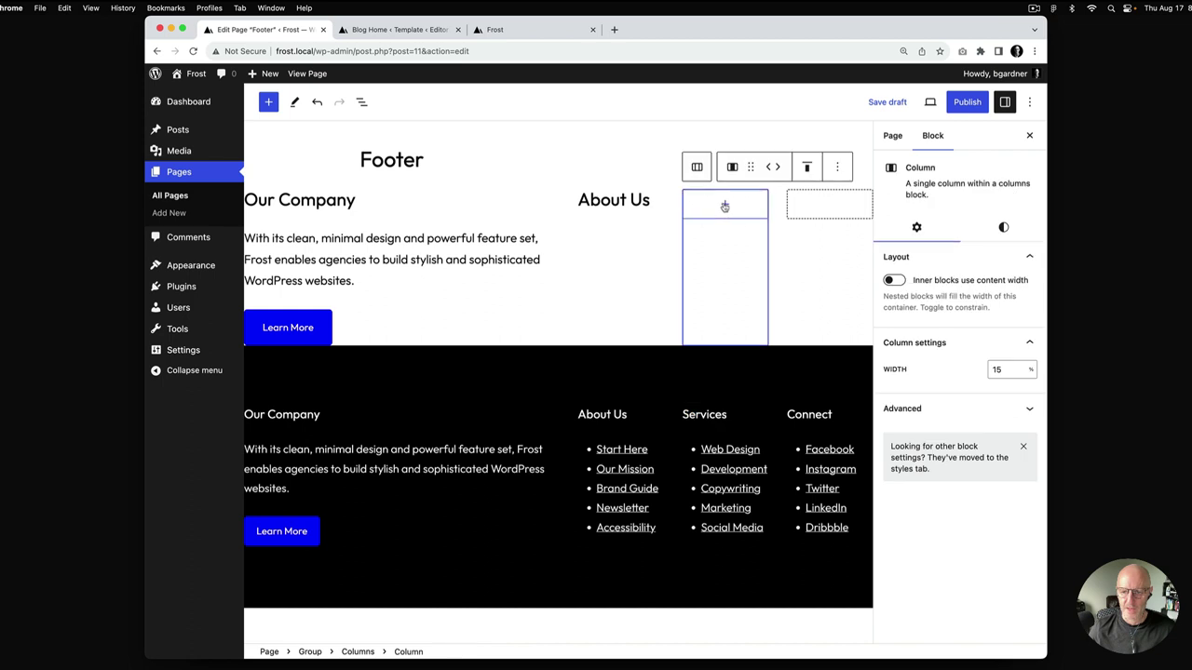
left_click(724, 205)
left_click(790, 300)
key("super+v")
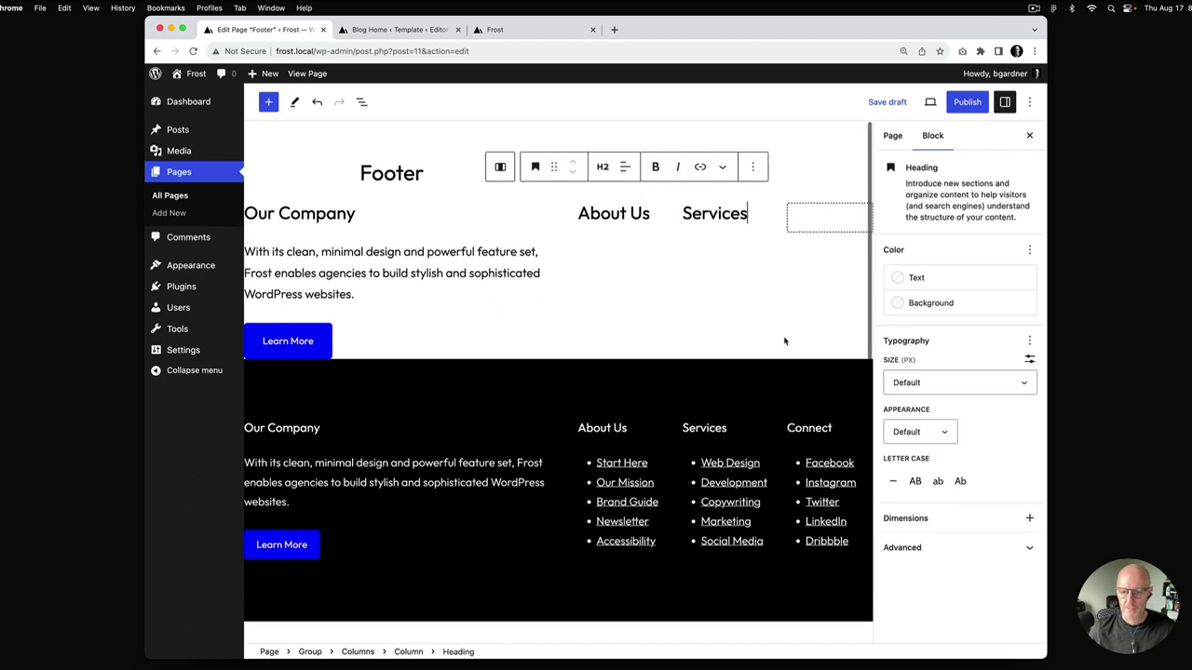
double_click(810, 427)
key("super+c")
left_click(818, 211)
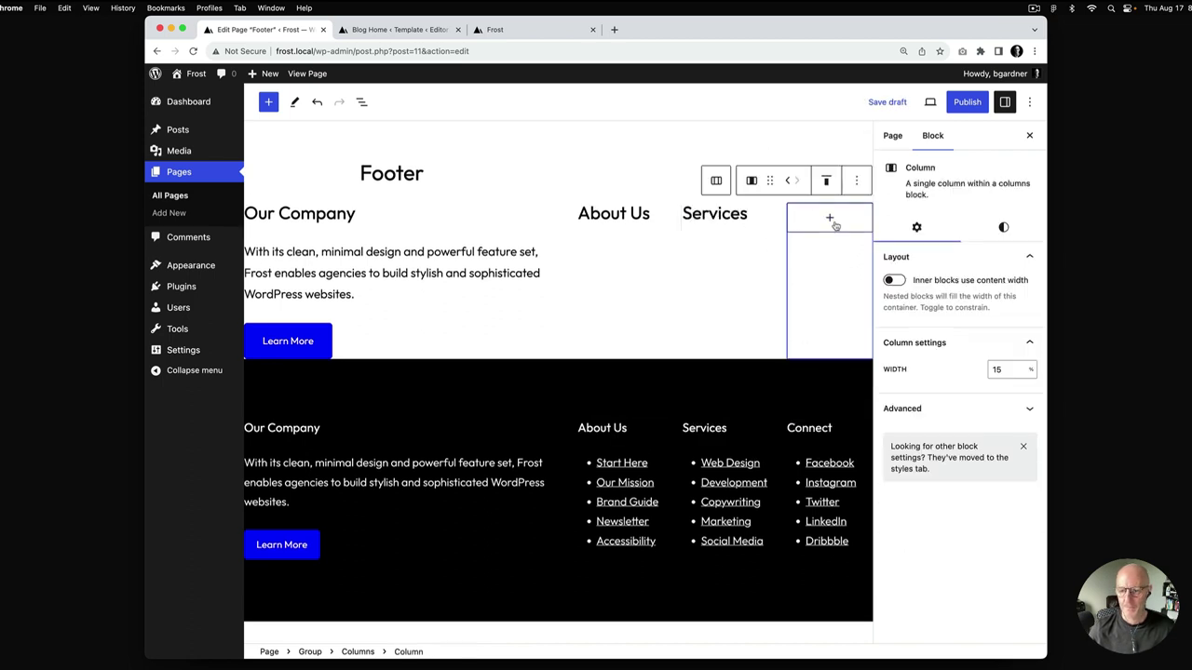
left_click(829, 217)
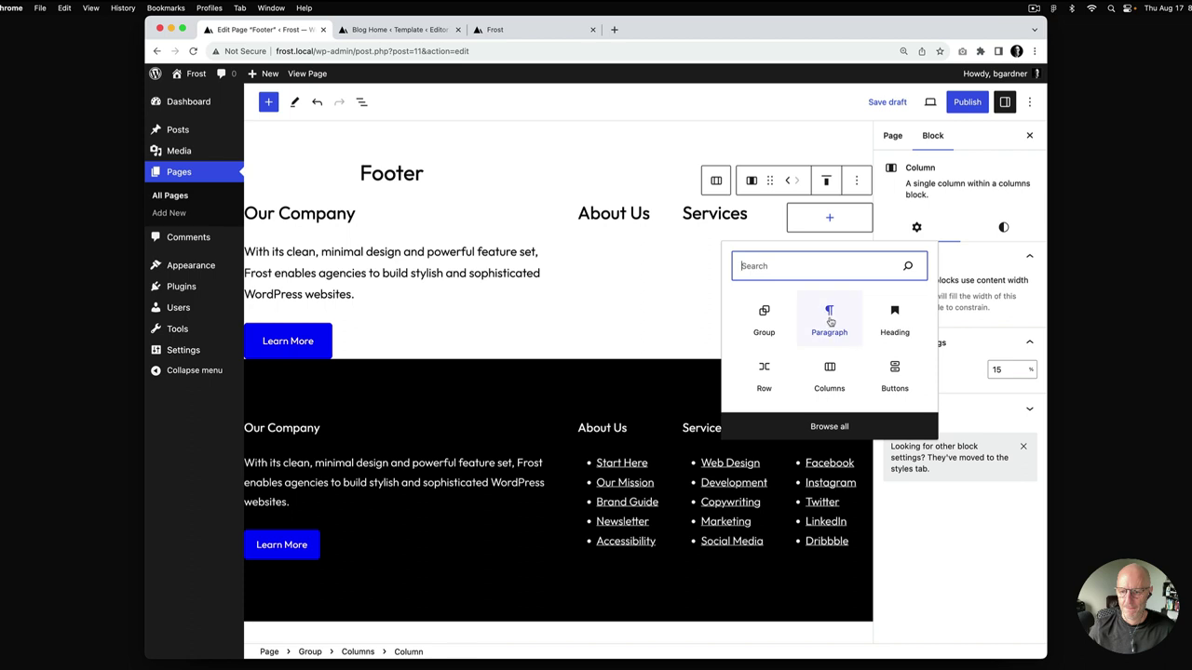
left_click(887, 320)
key("super+v")
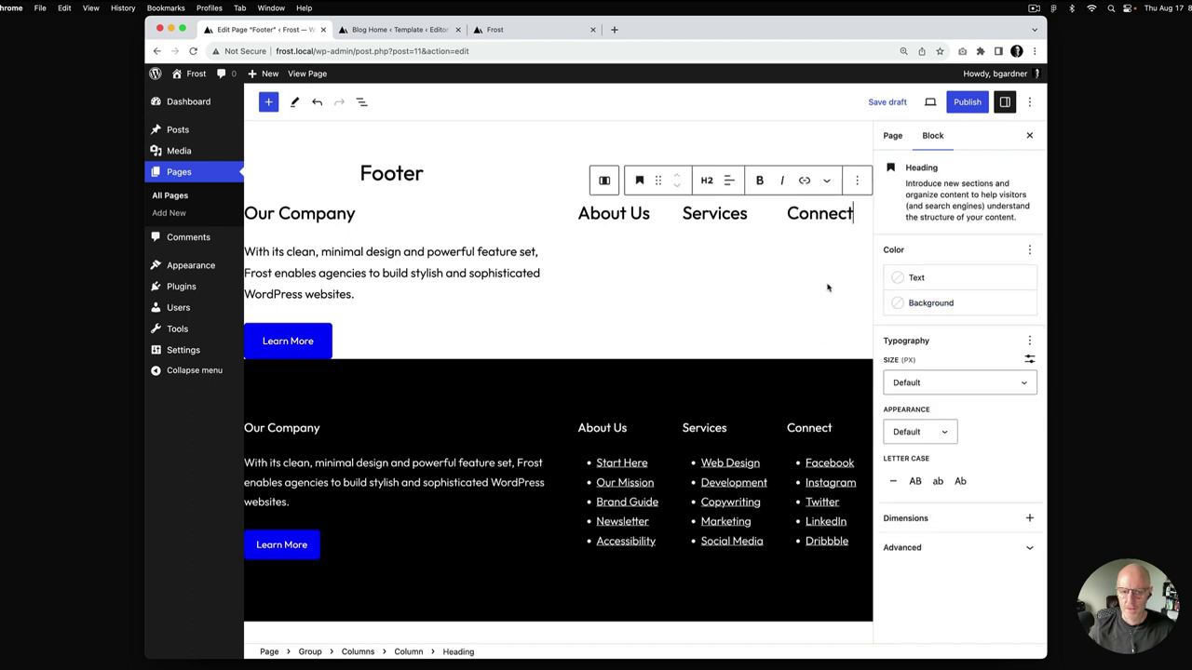
left_click(632, 481)
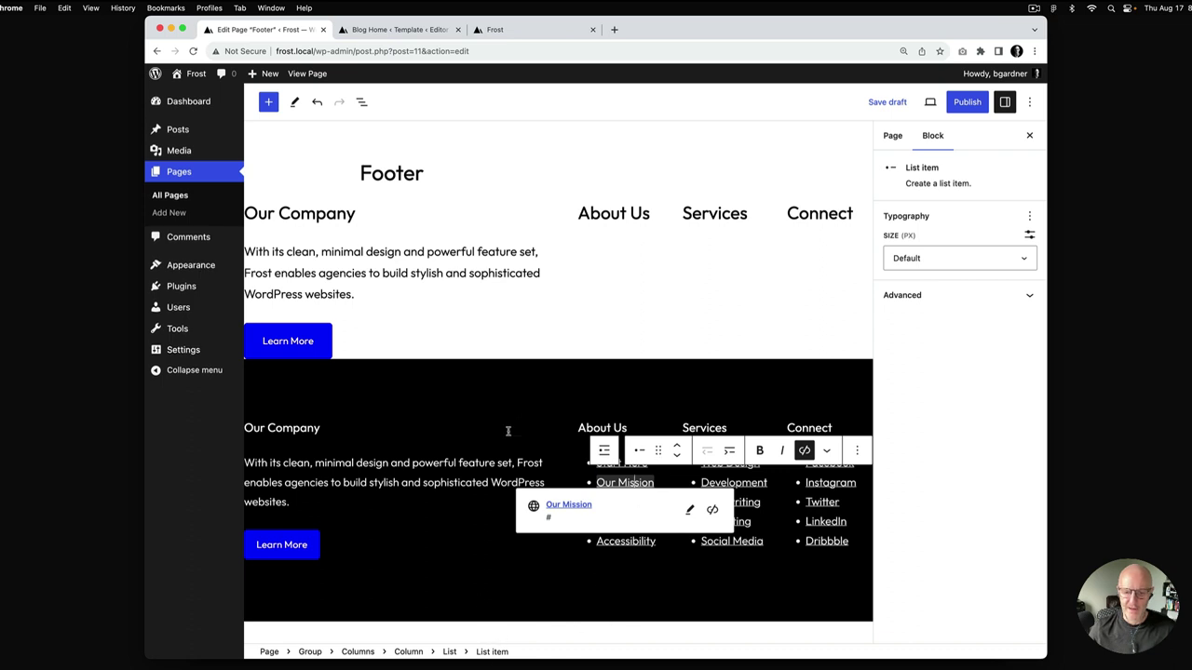
Step: Copy the five About Us links from the dark footer into a new List under About Us
left_click(485, 462)
left_click_drag(659, 541, 604, 458)
key("super+c")
left_click(648, 226)
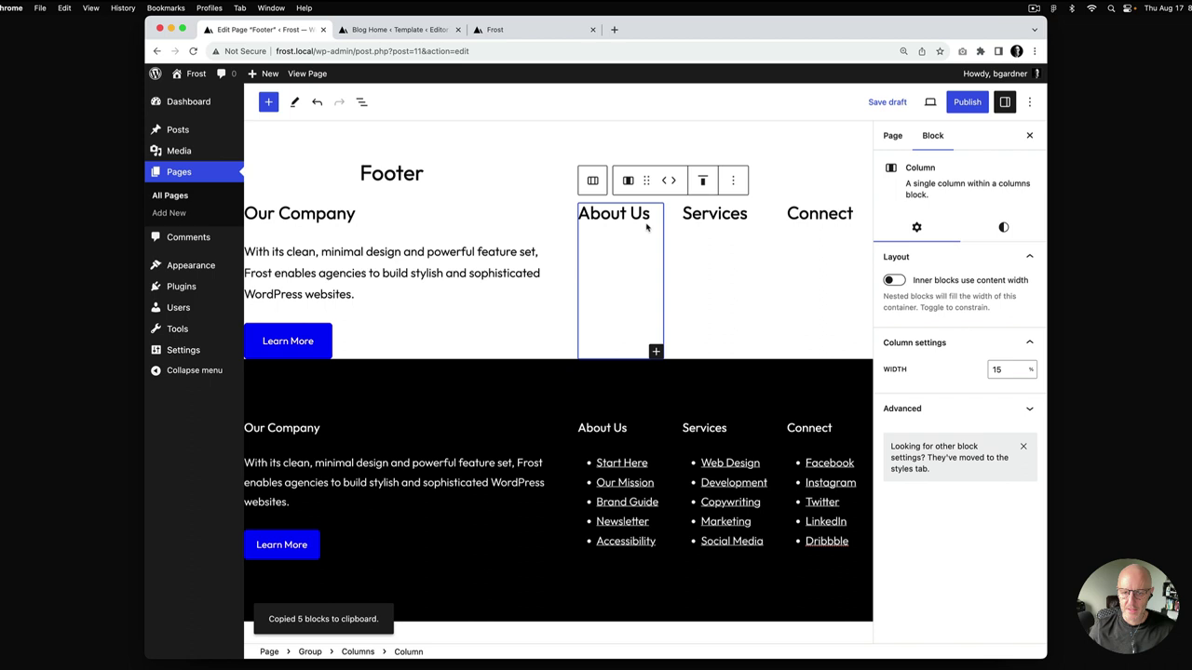
left_click(655, 351)
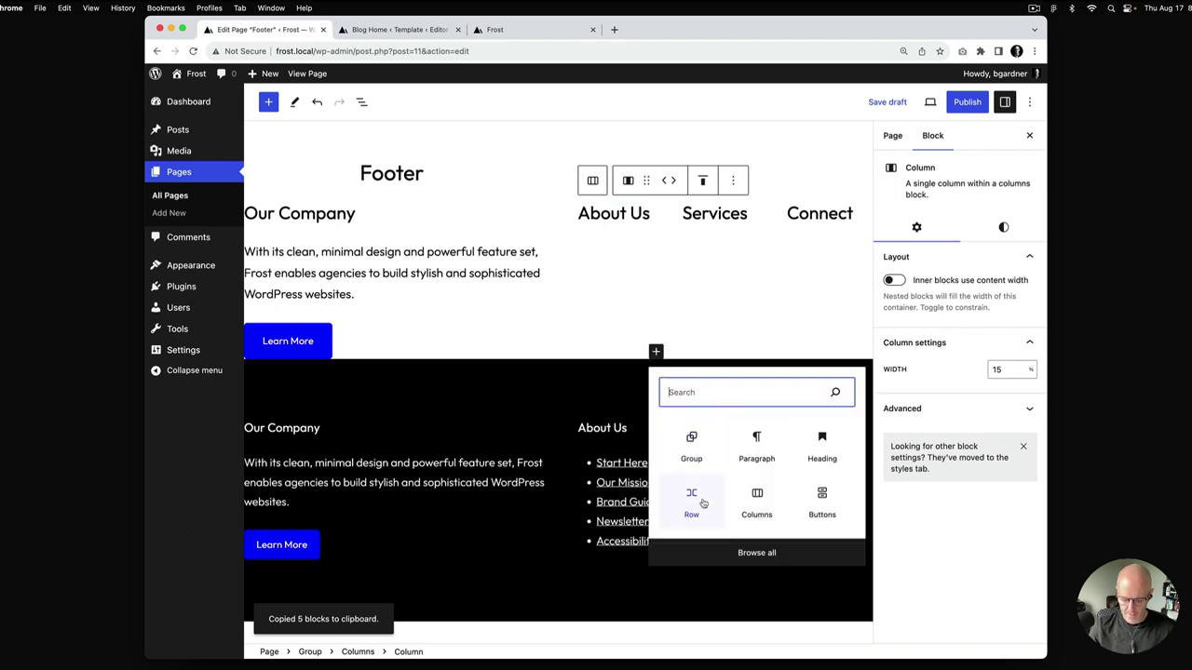
type("list")
left_click(694, 446)
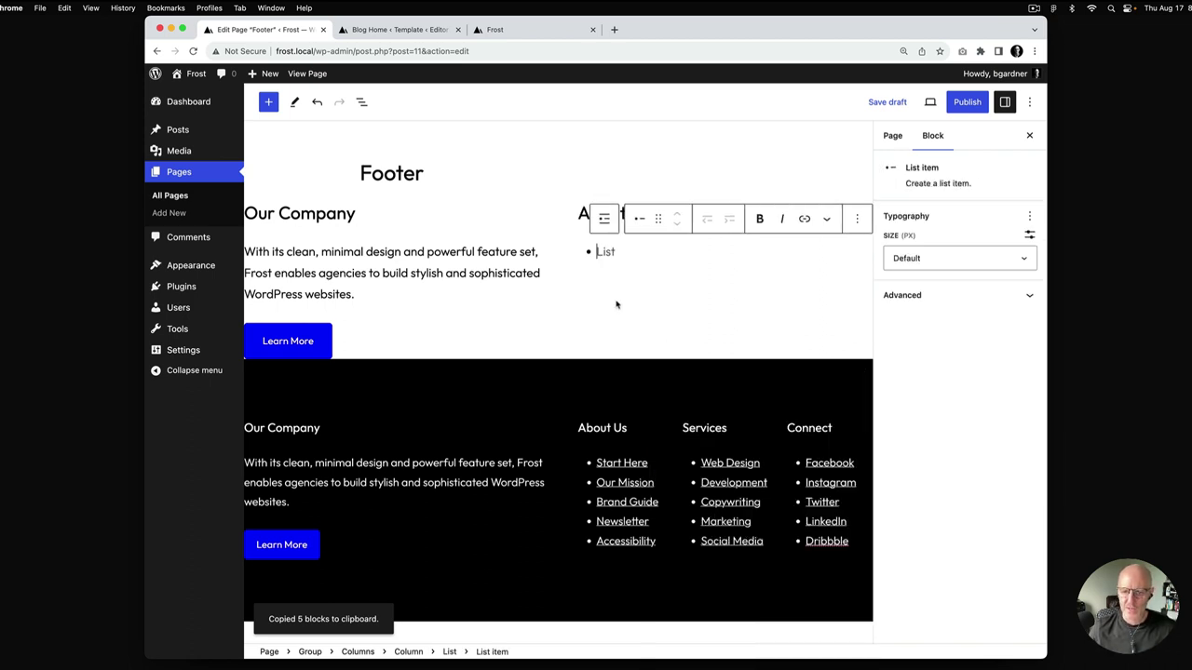
key("super+v")
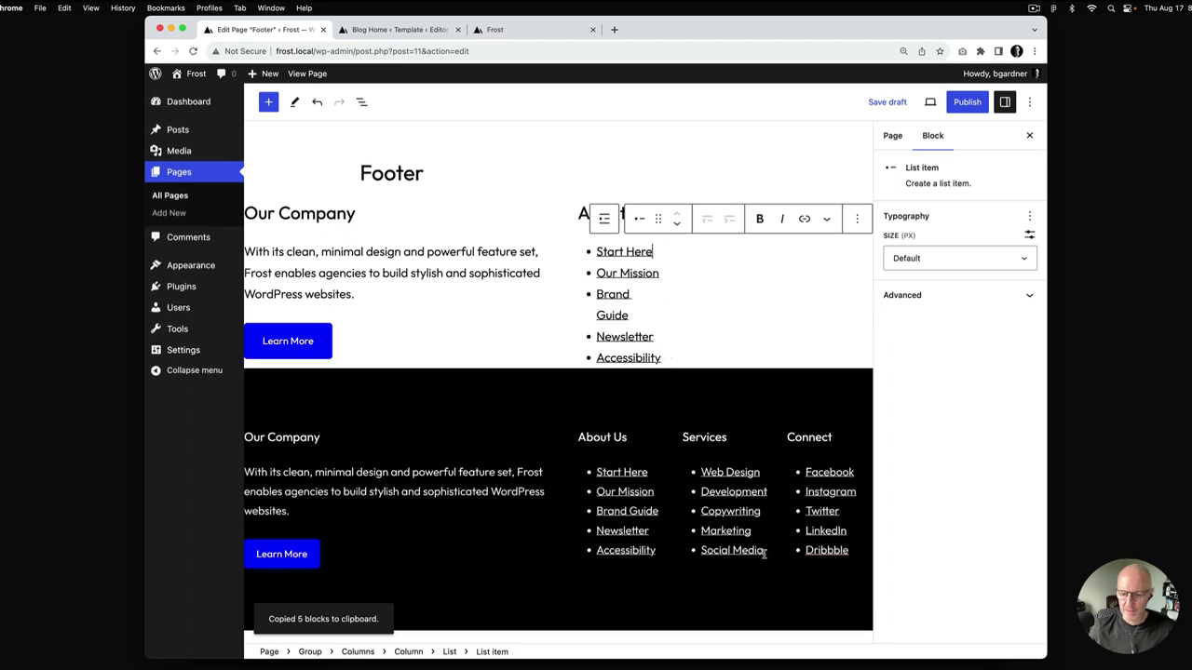
Step: Fill the Services column with a List of the dark footer's Services links
left_click_drag(763, 552, 700, 475)
left_click(708, 281)
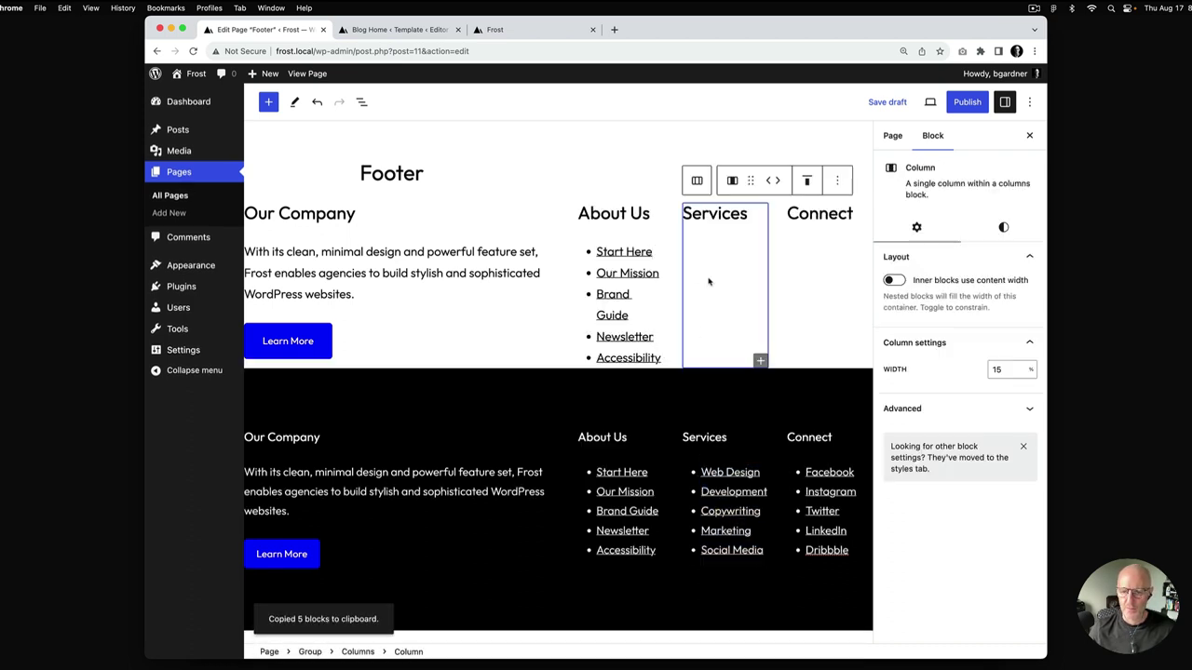
left_click(760, 362)
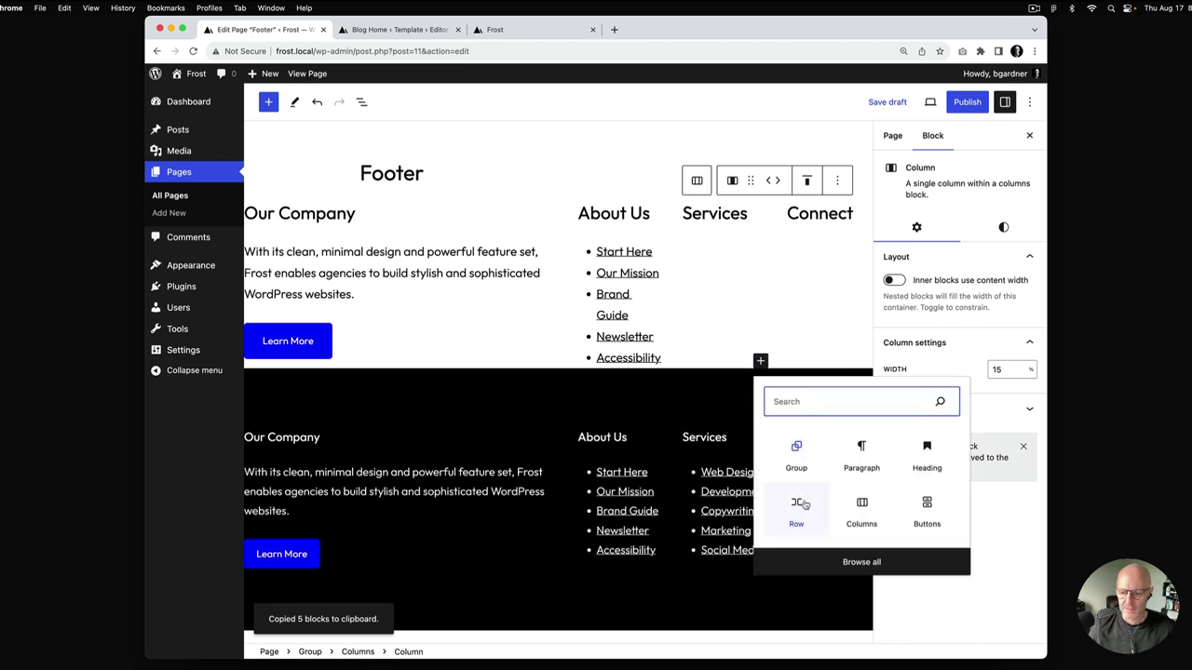
type("list")
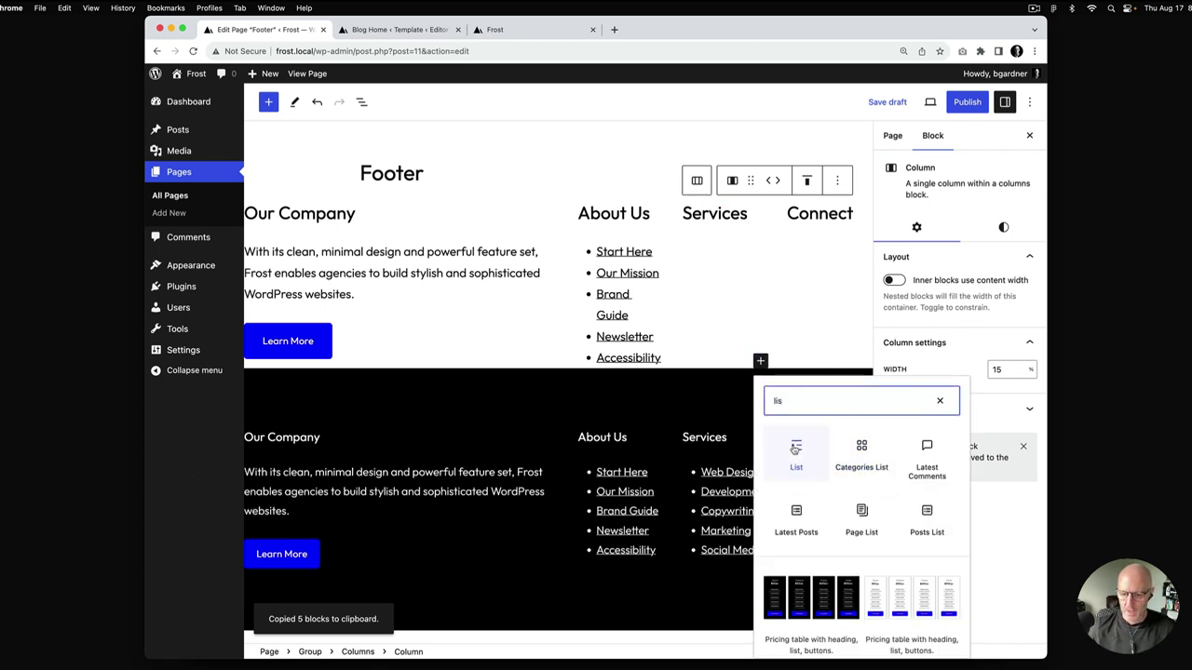
left_click(792, 443)
key("super+v")
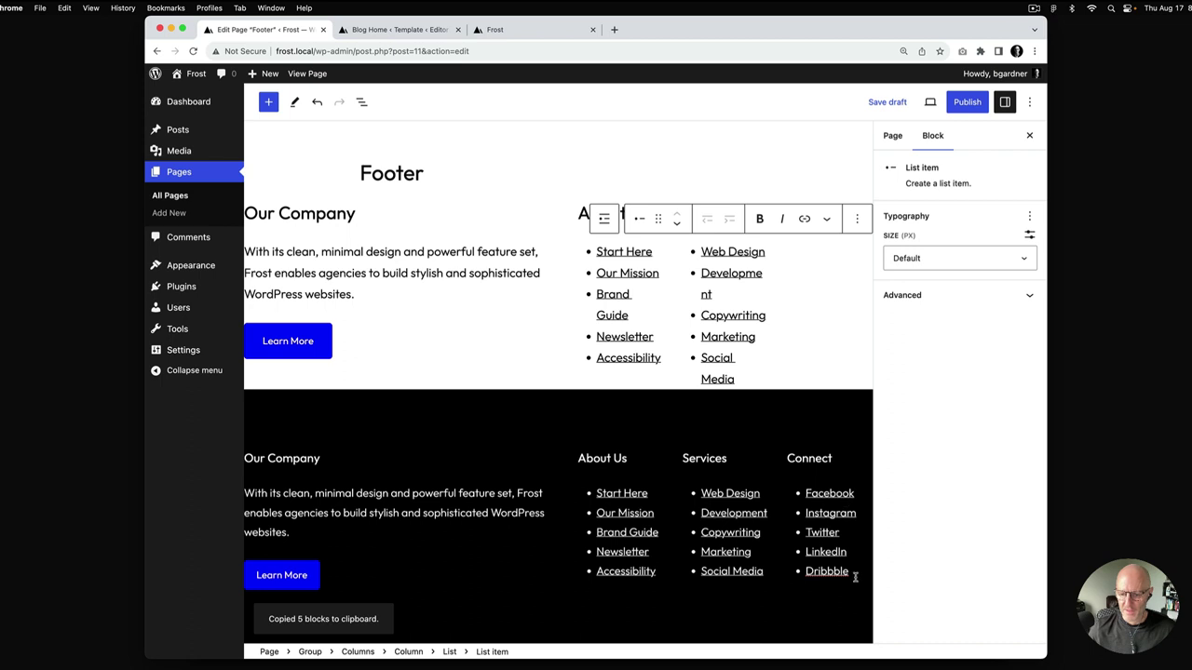
Step: Copy the dark footer's Connect links into a new List under Connect
left_click_drag(855, 578, 799, 513)
key("super+c")
left_click(840, 265)
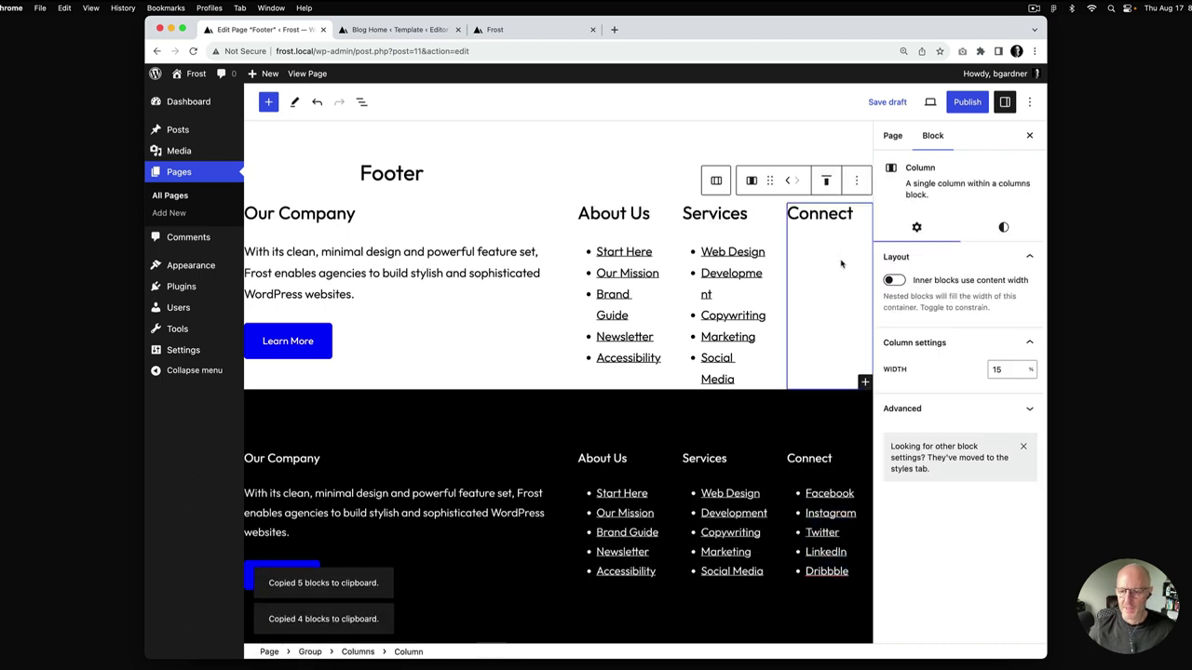
left_click(865, 382)
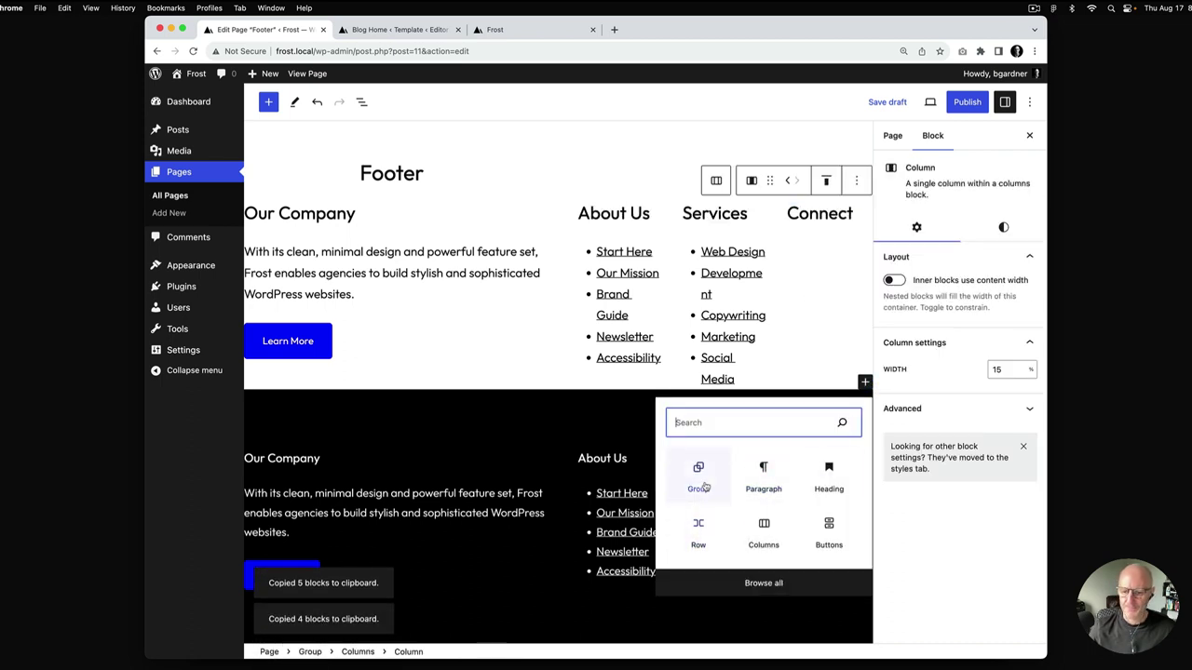
type("list")
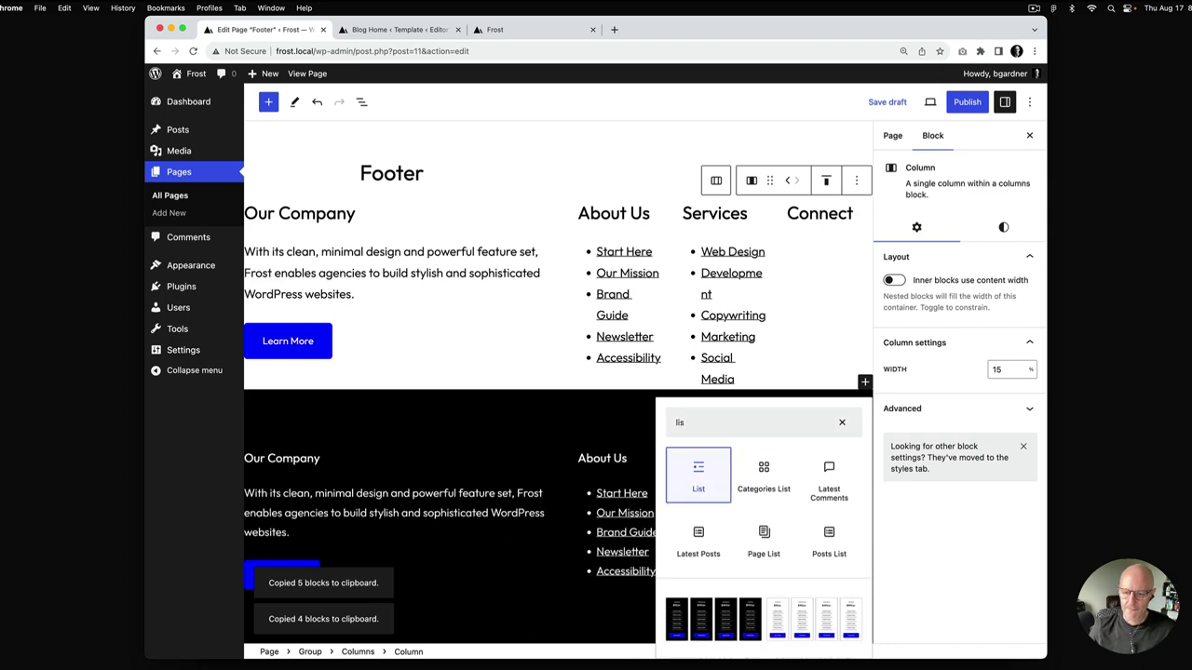
left_click(699, 476)
key("super+v")
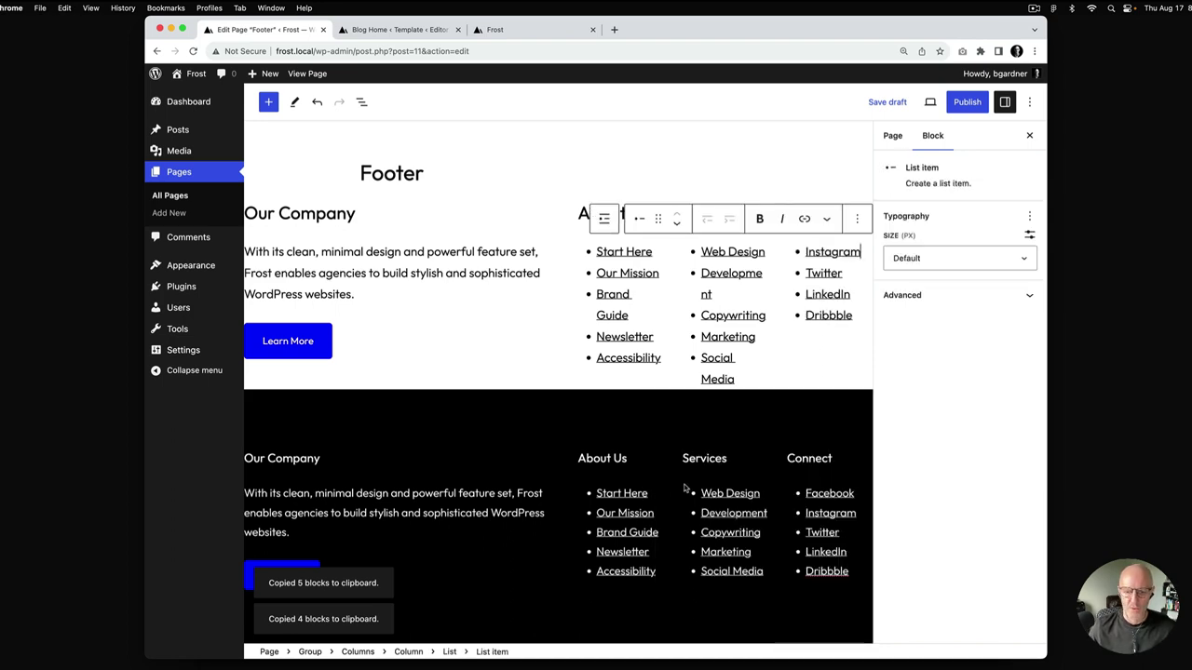
Step: Select the entire light footer group via the Learn More button and breadcrumb
scroll(485, 410, "down", 1)
scroll(484, 354, "up", 1)
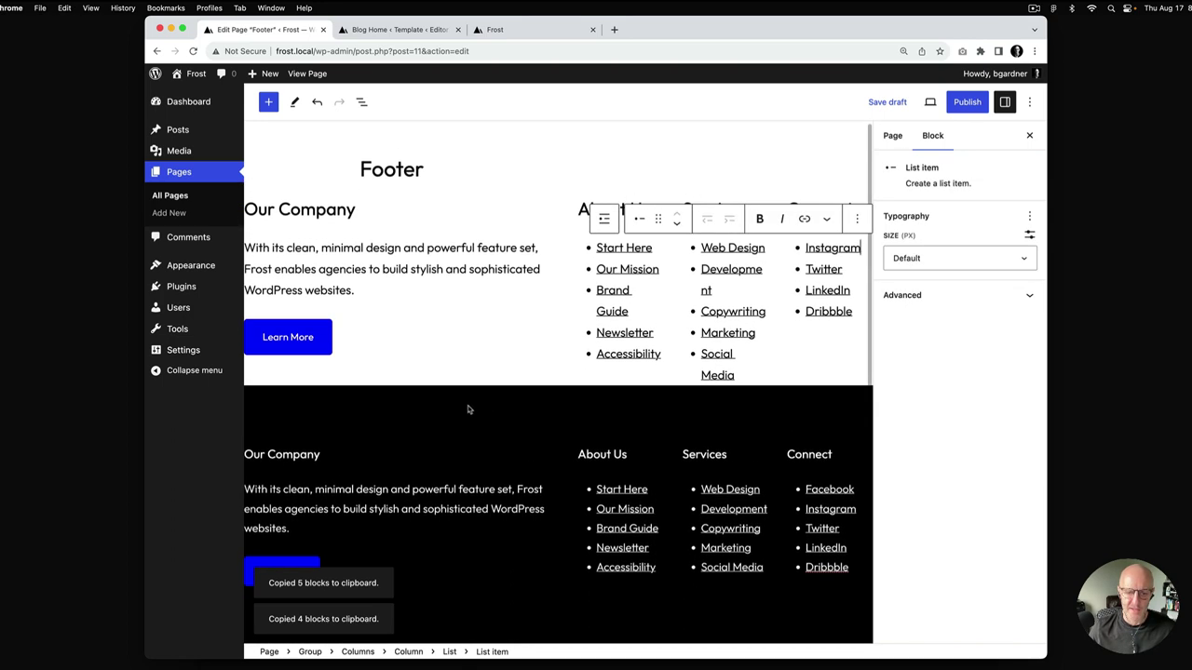
left_click(288, 337)
left_click(311, 652)
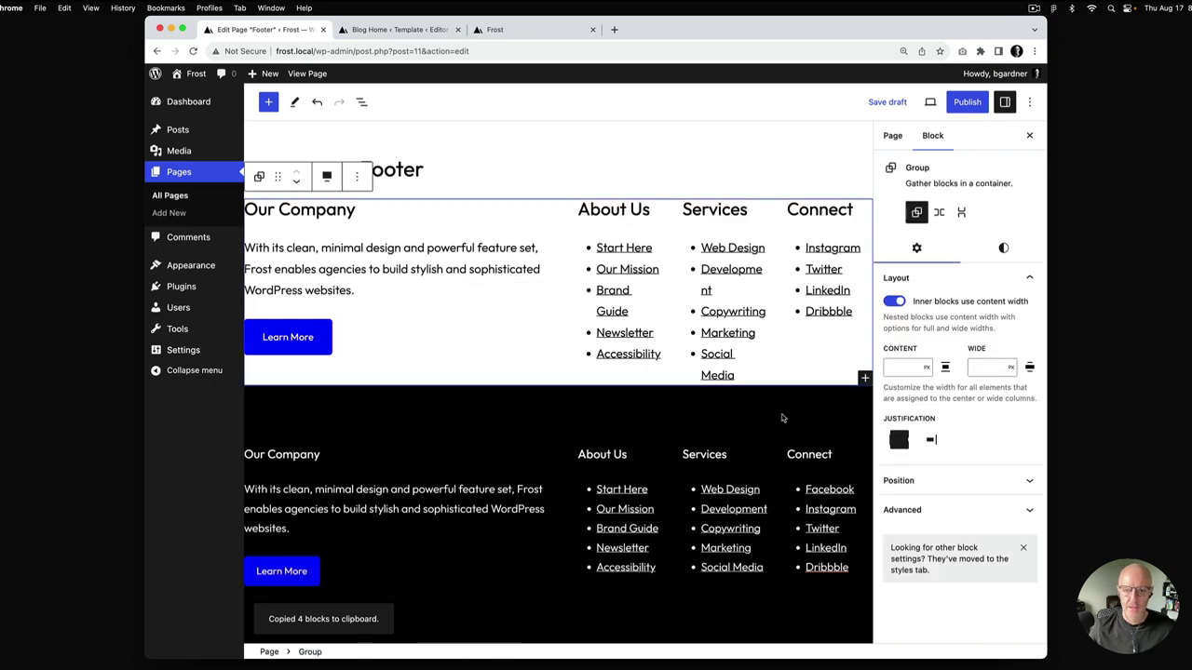
Step: Give the light footer group xLarge vertical padding
left_click(1003, 249)
scroll(981, 466, "down", 2)
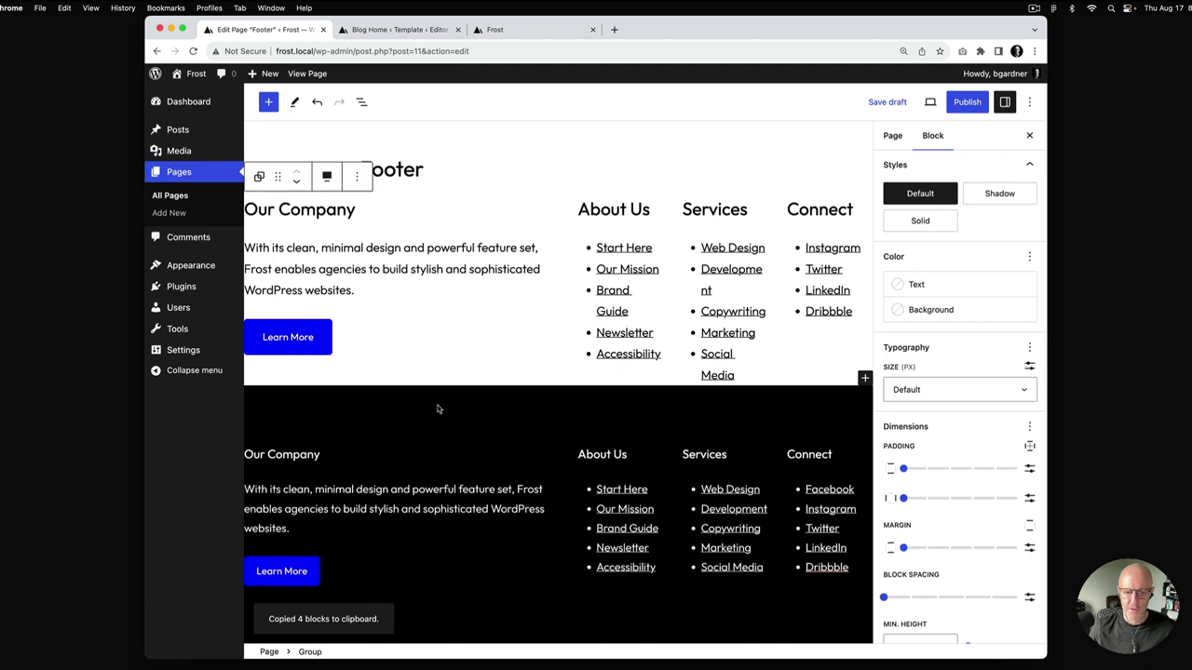
left_click_drag(903, 468, 1019, 469)
scroll(312, 437, "down", 3)
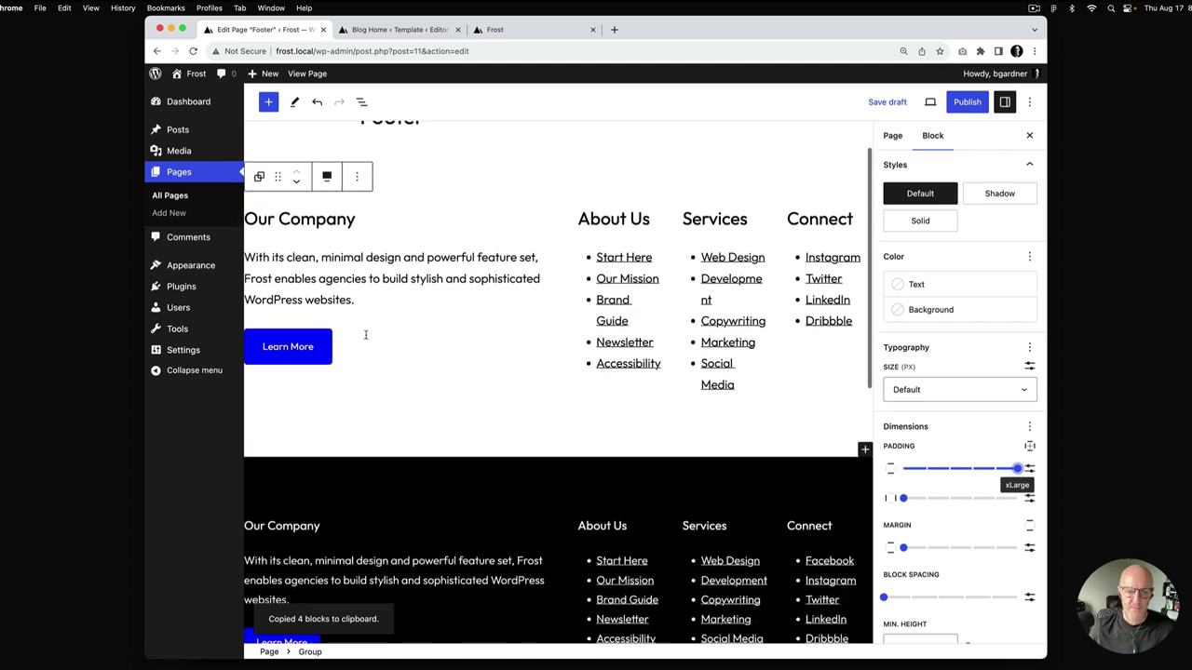
scroll(312, 438, "up", 1)
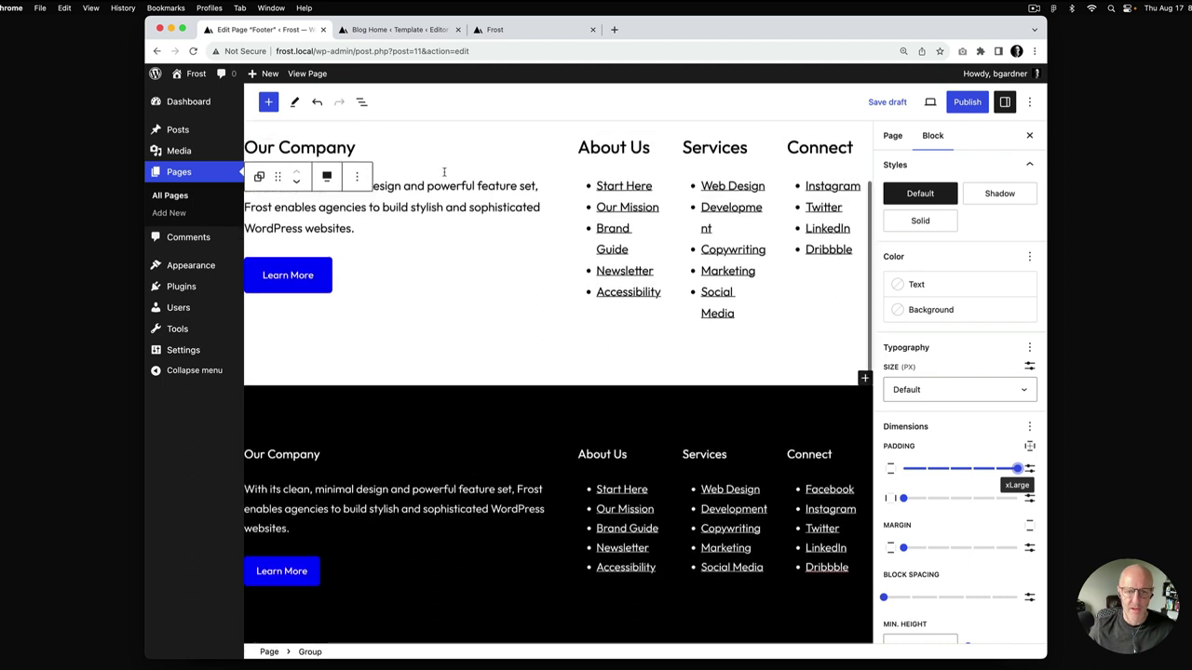
Step: Make the Our Company and About Us headings H4, matching the dark footer
left_click(291, 503)
left_click(705, 503)
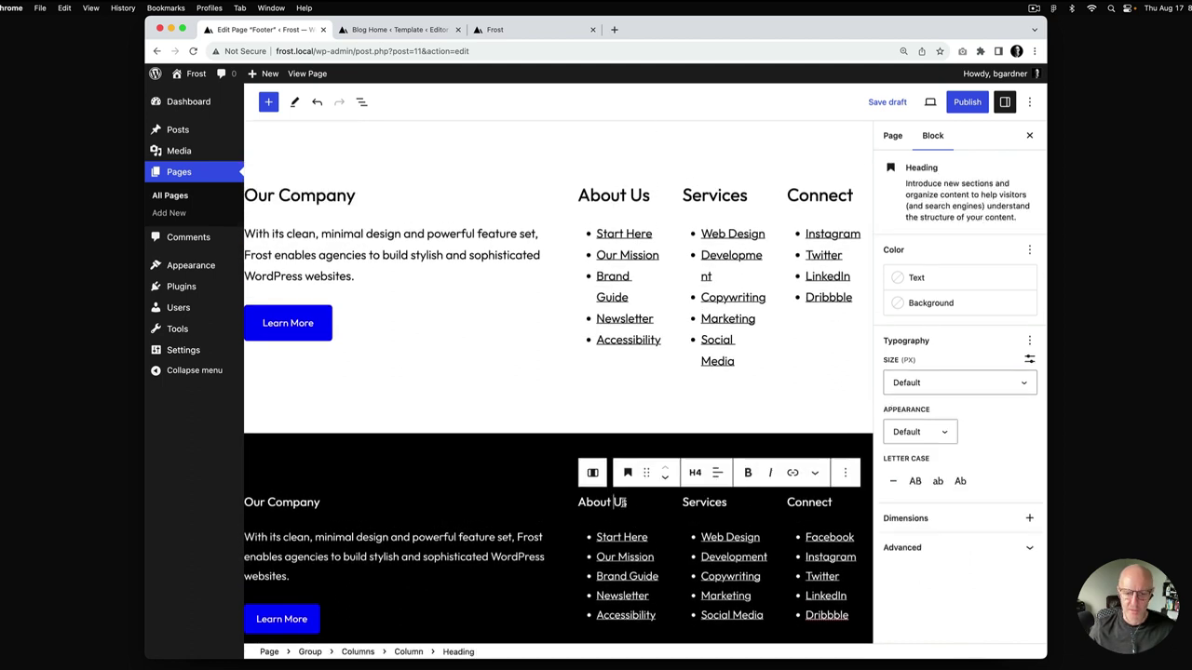
left_click(346, 198)
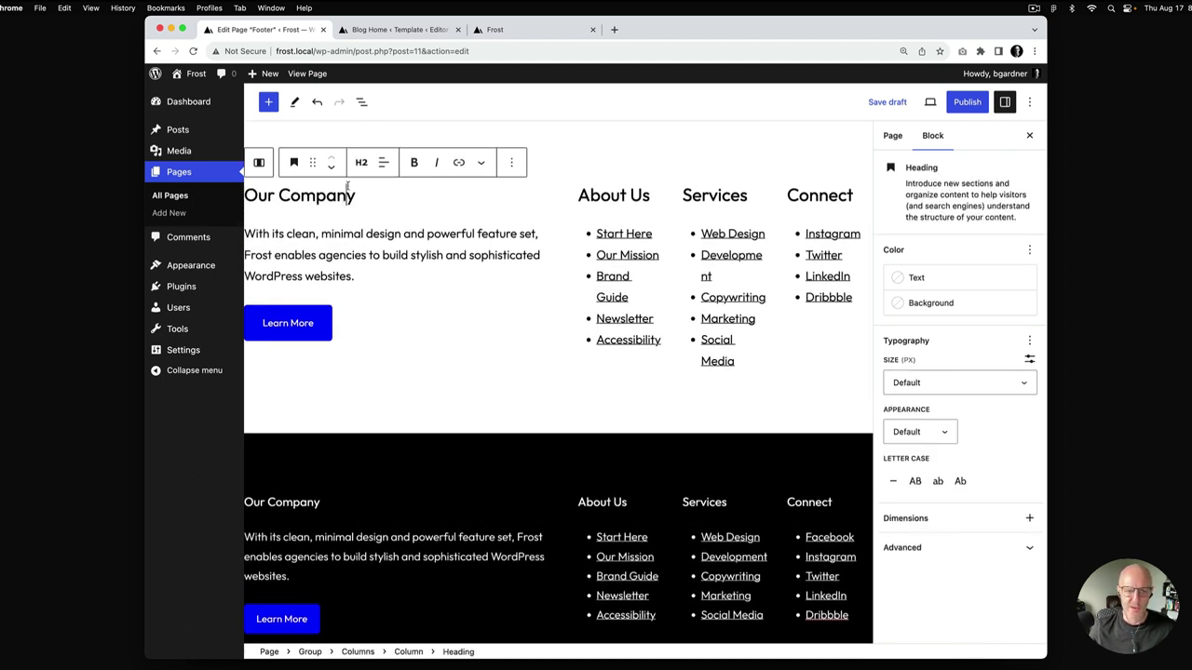
left_click(361, 162)
left_click(369, 268)
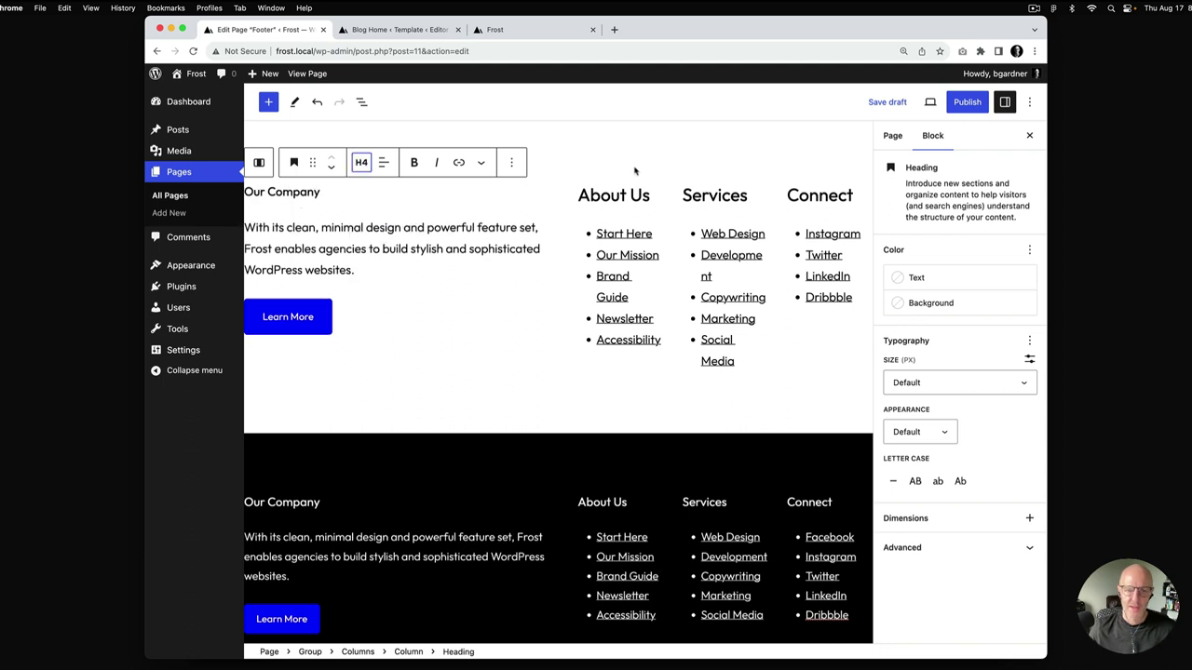
left_click(624, 193)
left_click(695, 163)
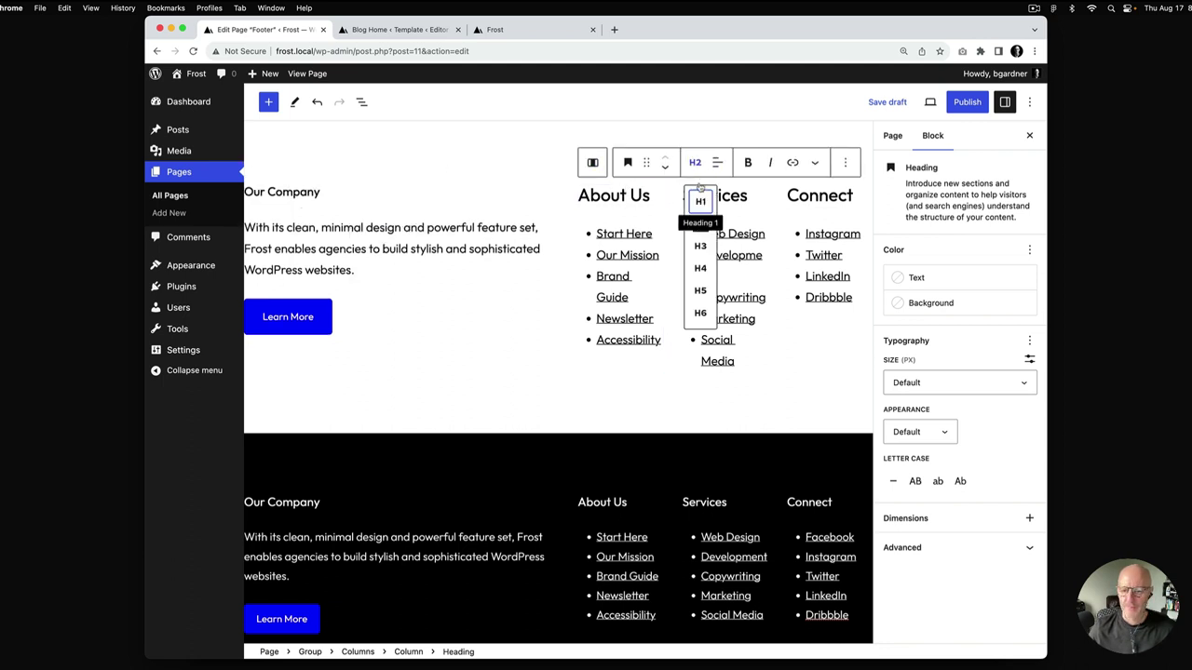
left_click(701, 268)
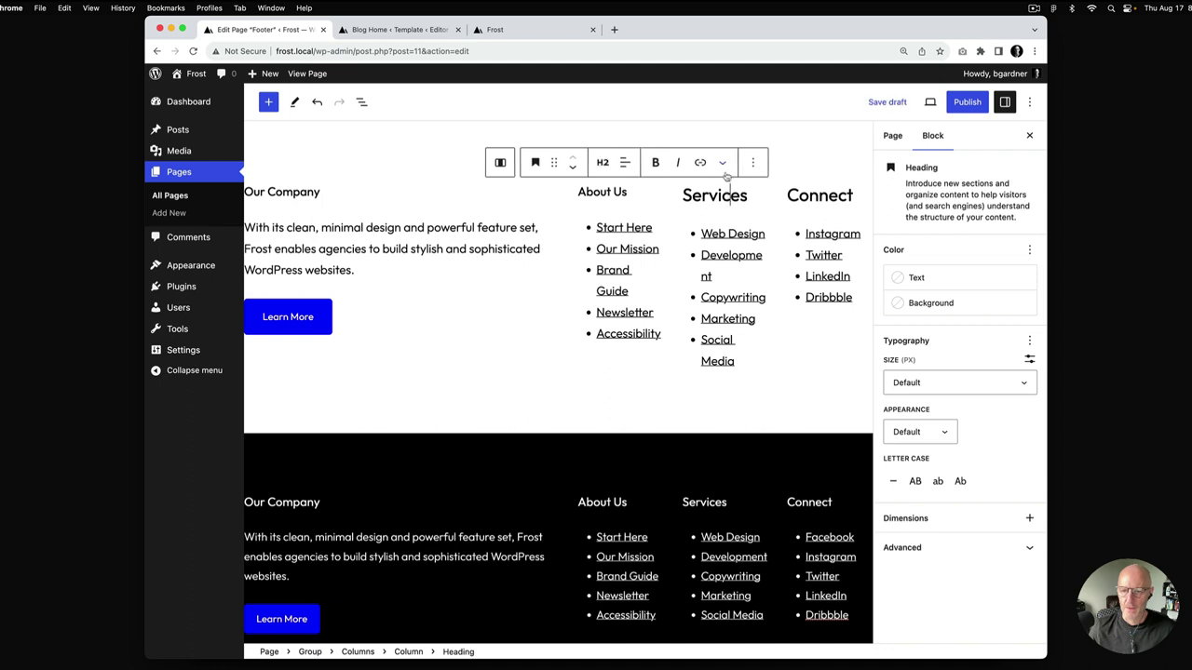
Step: Make the Services and Connect headings H4 as well
left_click(603, 162)
left_click(608, 268)
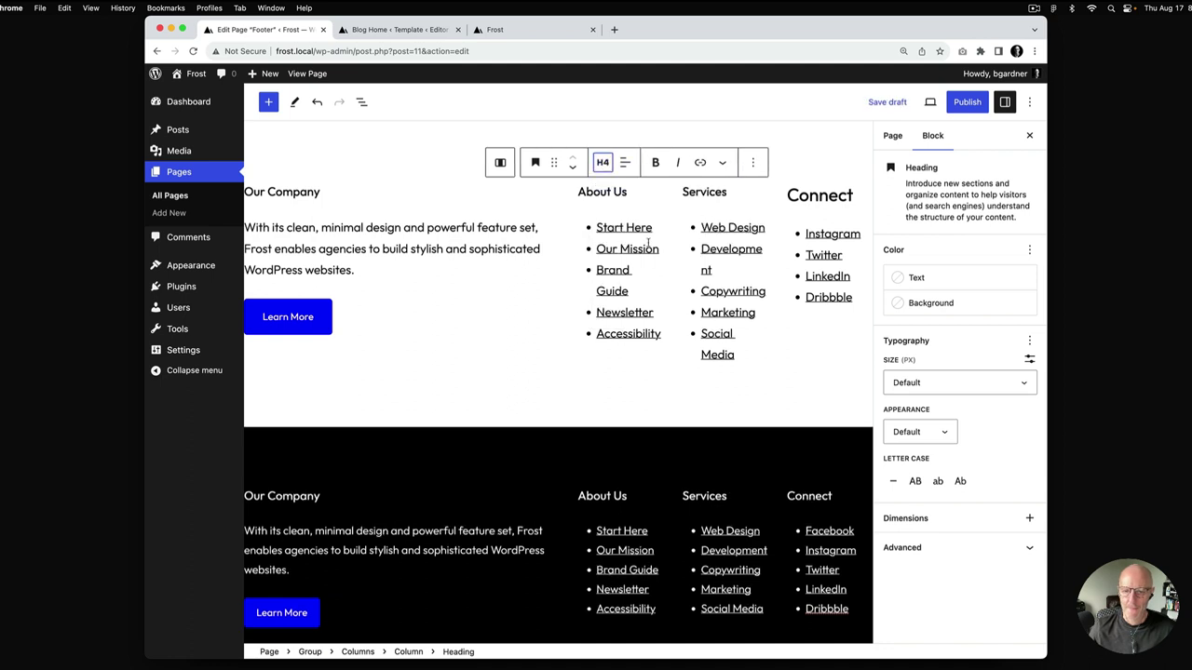
left_click(816, 197)
left_click(708, 164)
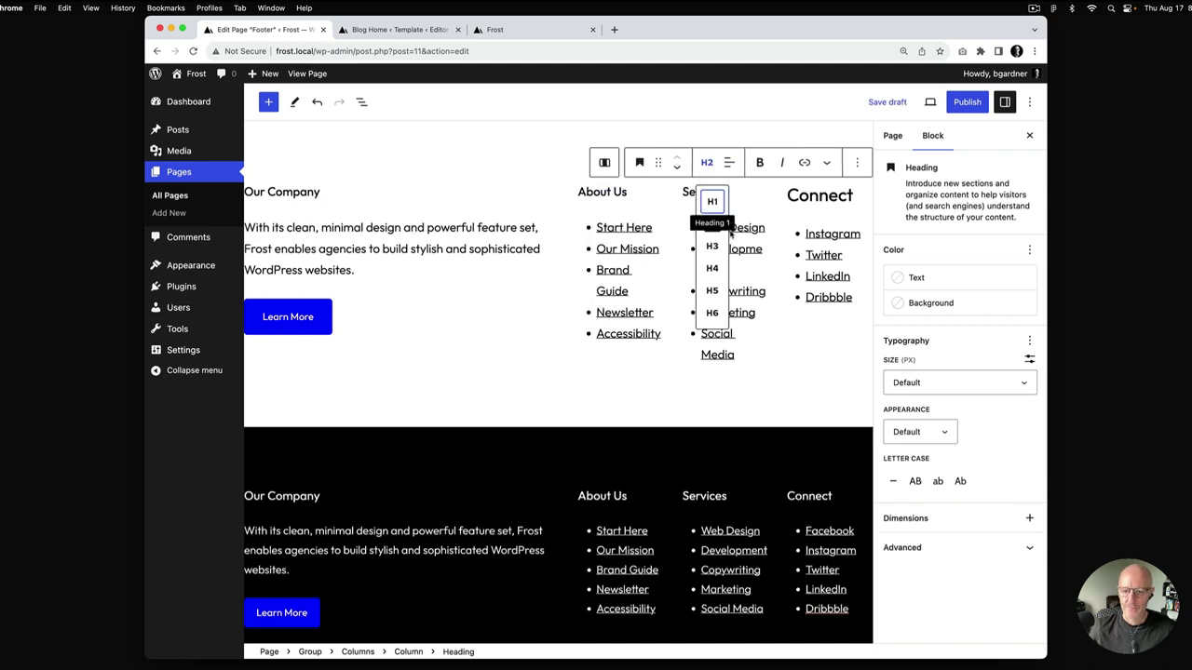
left_click(714, 269)
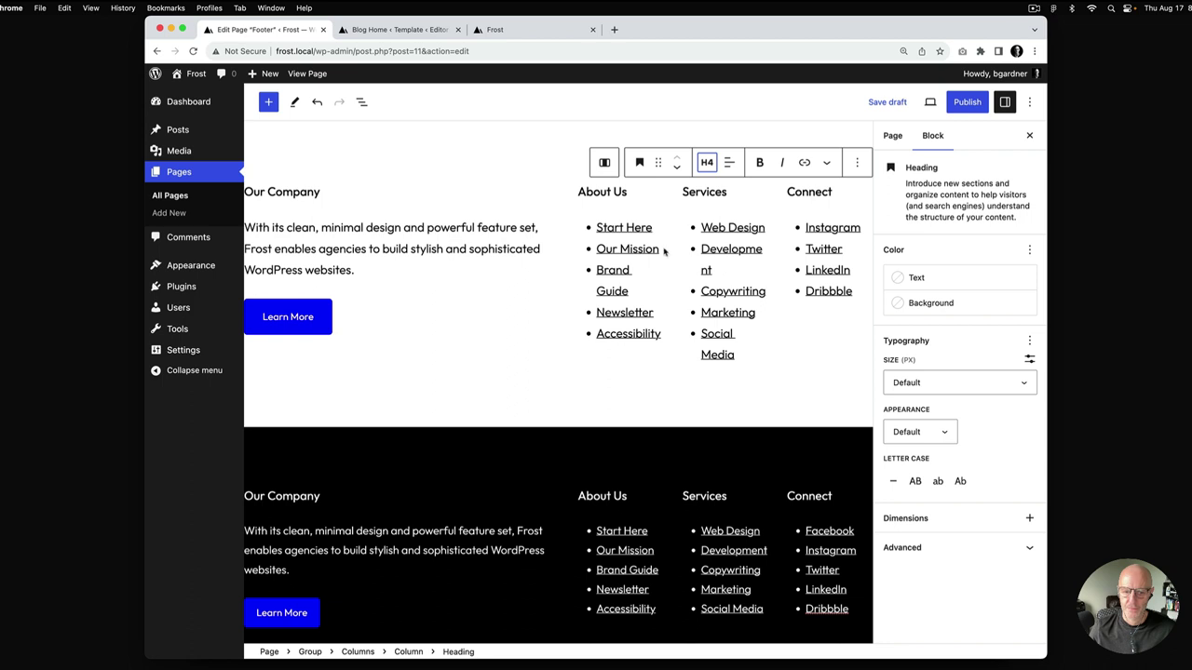
left_click(384, 547)
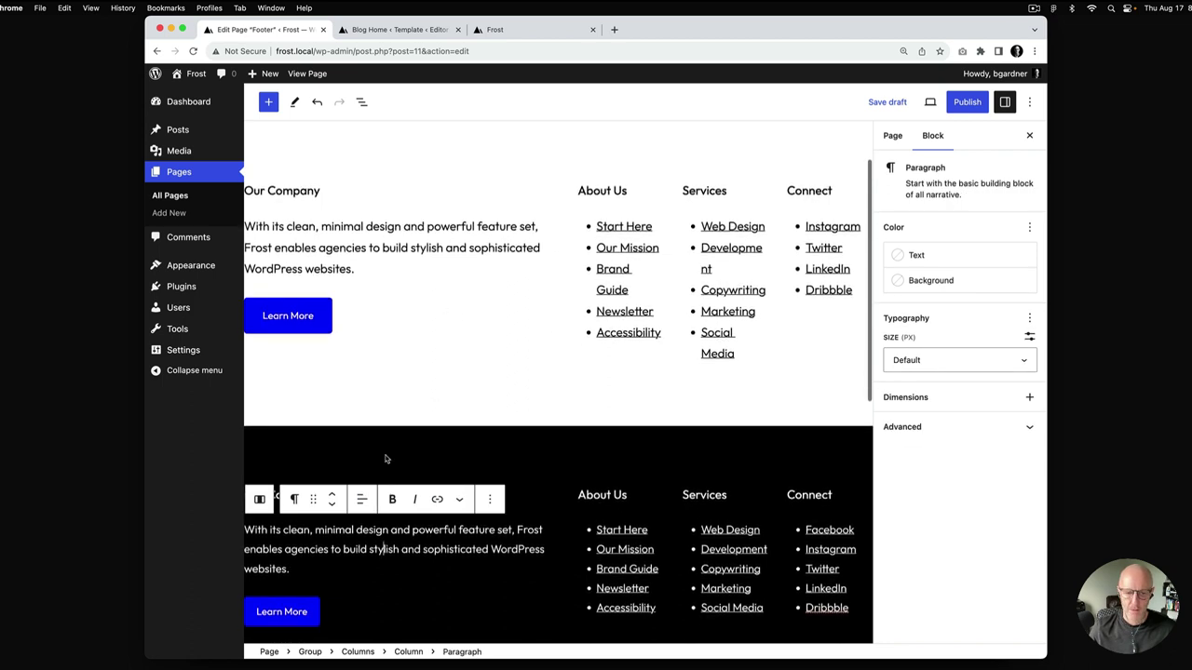
left_click(444, 205)
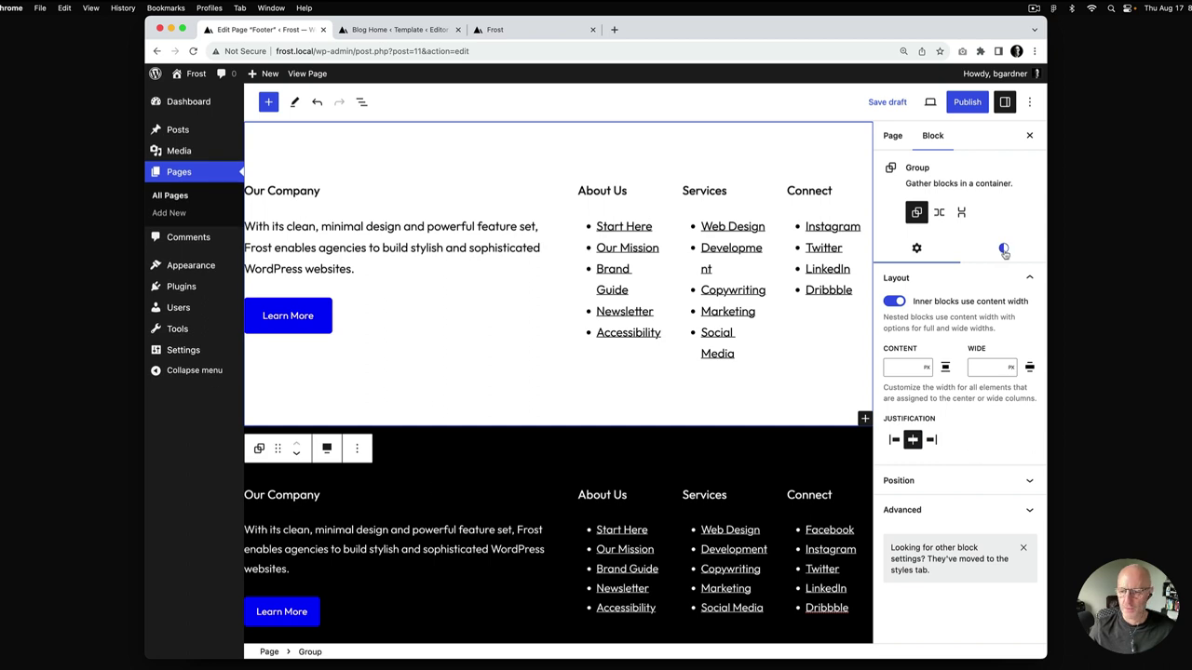
Step: Set the light footer group's text size to Small
left_click(1004, 248)
left_click(1015, 506)
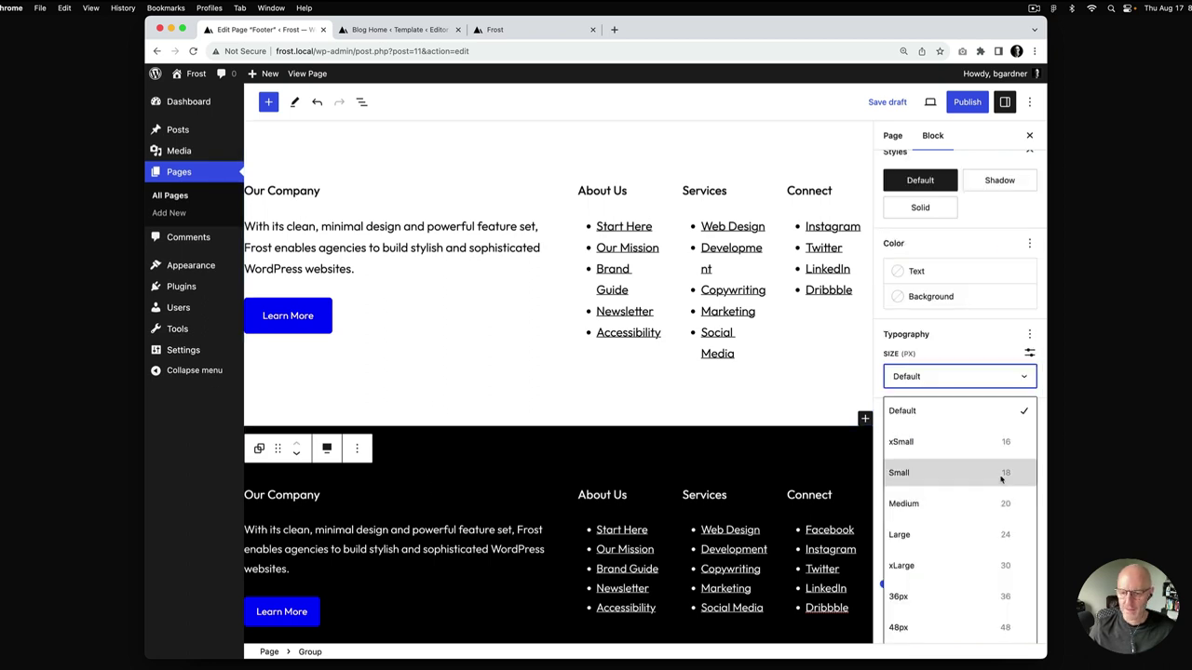
left_click(1003, 473)
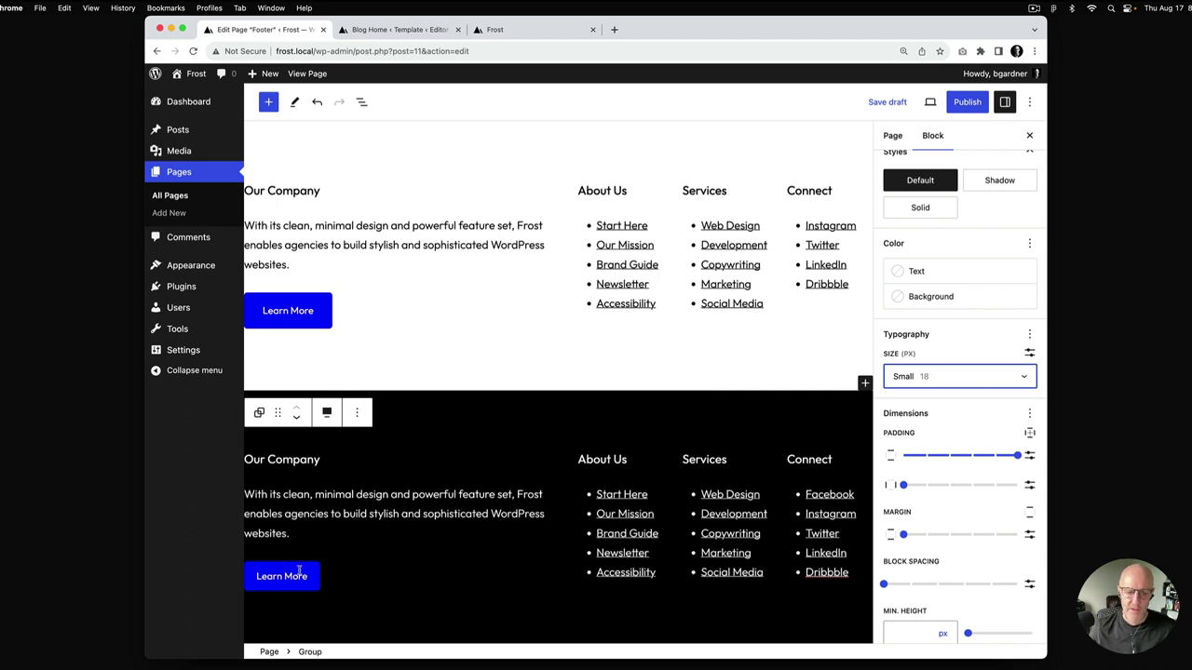
Step: Give the Learn More button slight top/bottom padding and Medium side padding
left_click(306, 310)
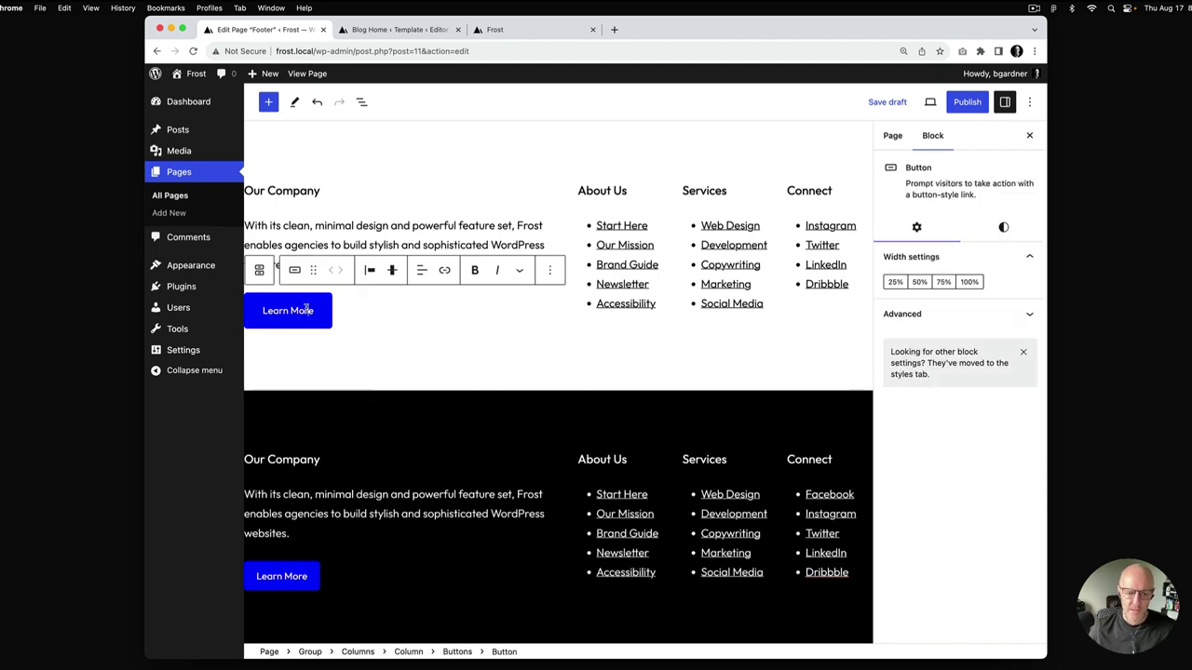
left_click(456, 652)
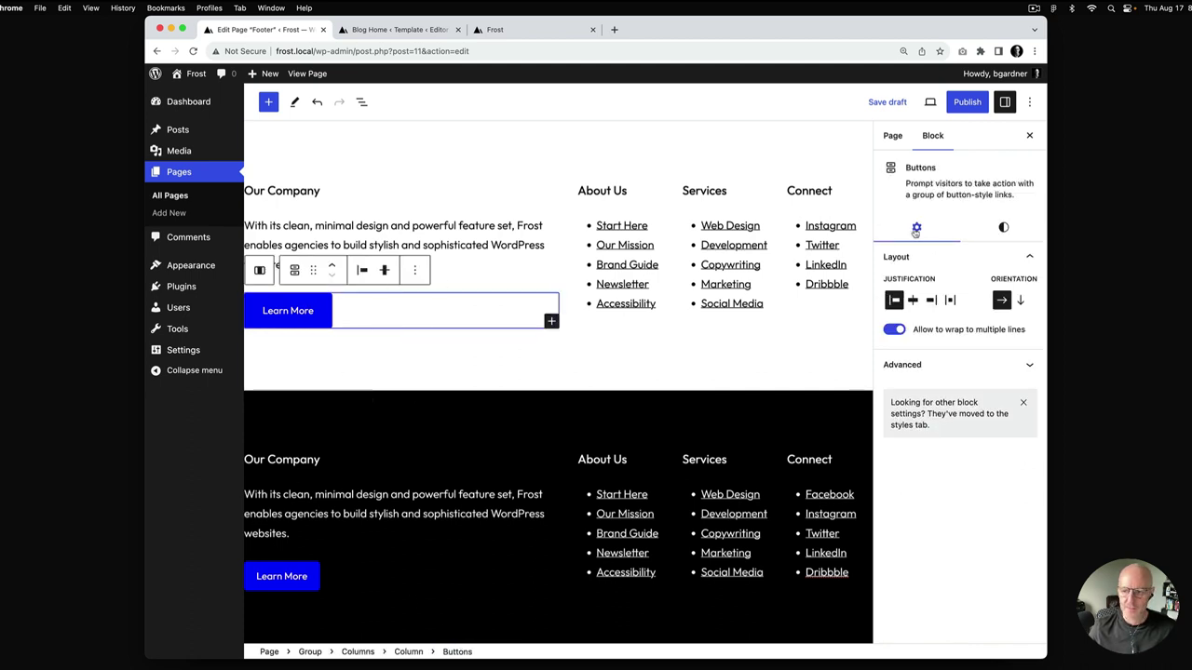
left_click(1004, 229)
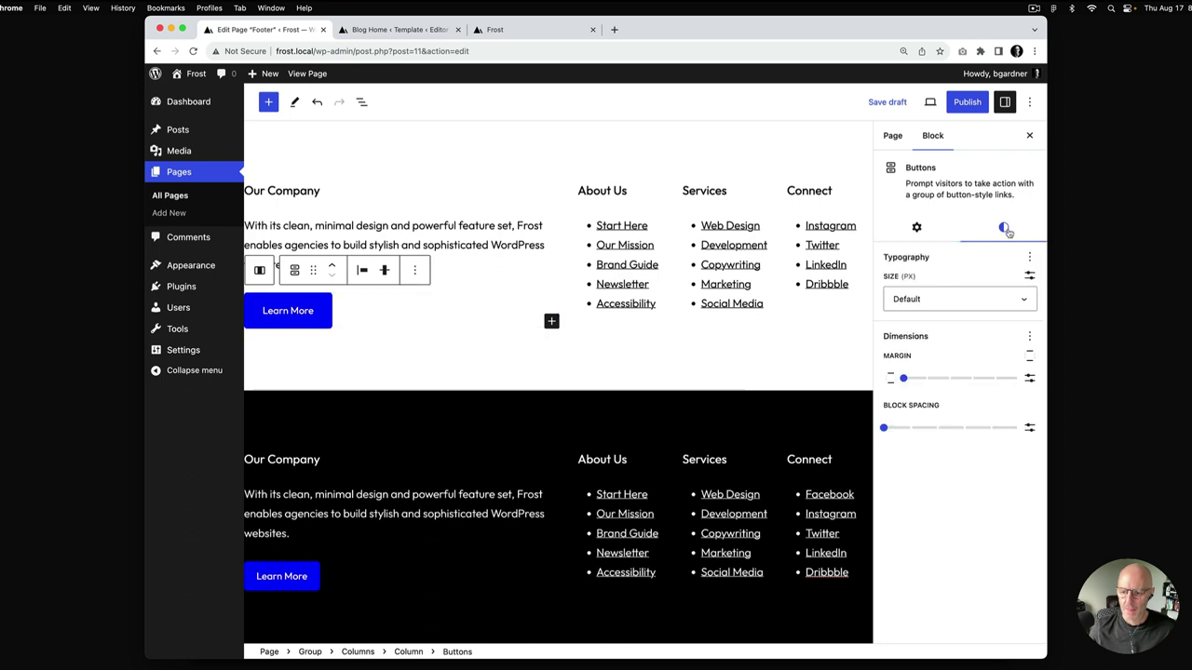
left_click(304, 316)
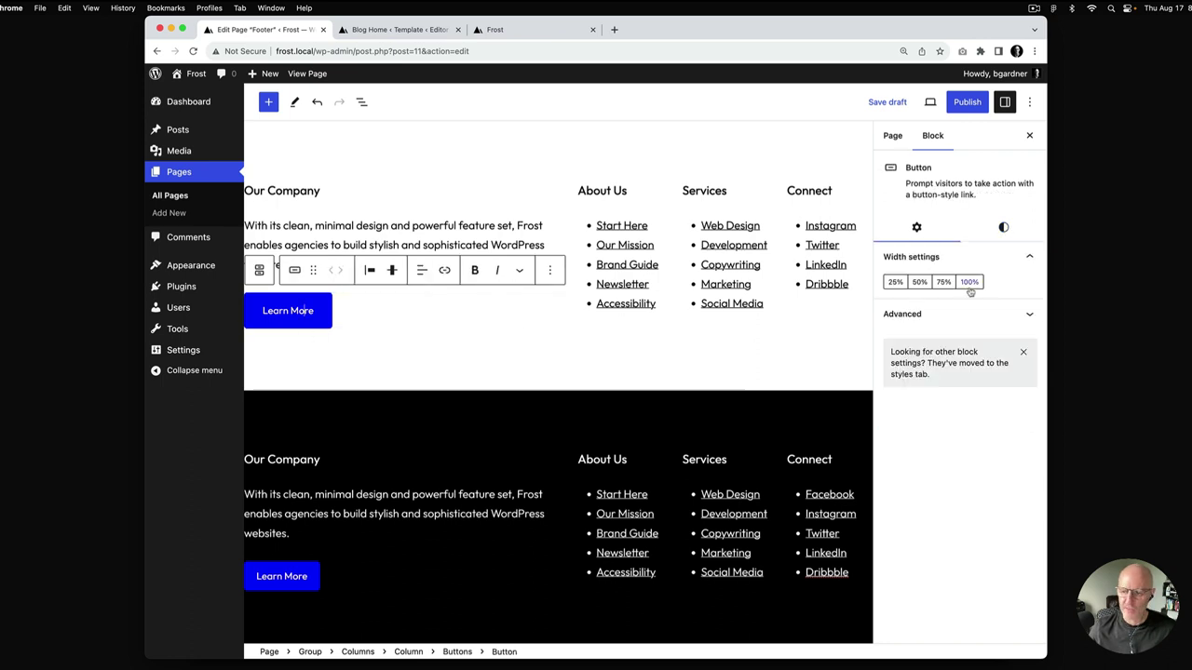
left_click(1006, 229)
scroll(971, 494, "down", 1)
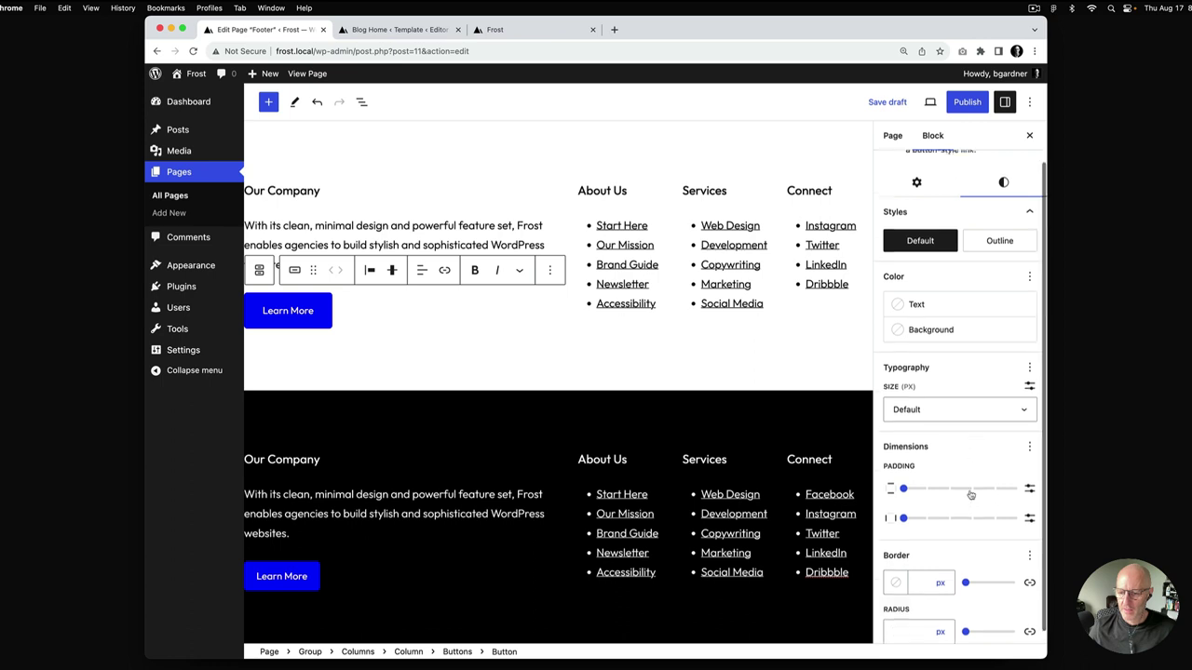
scroll(971, 495, "down", 1)
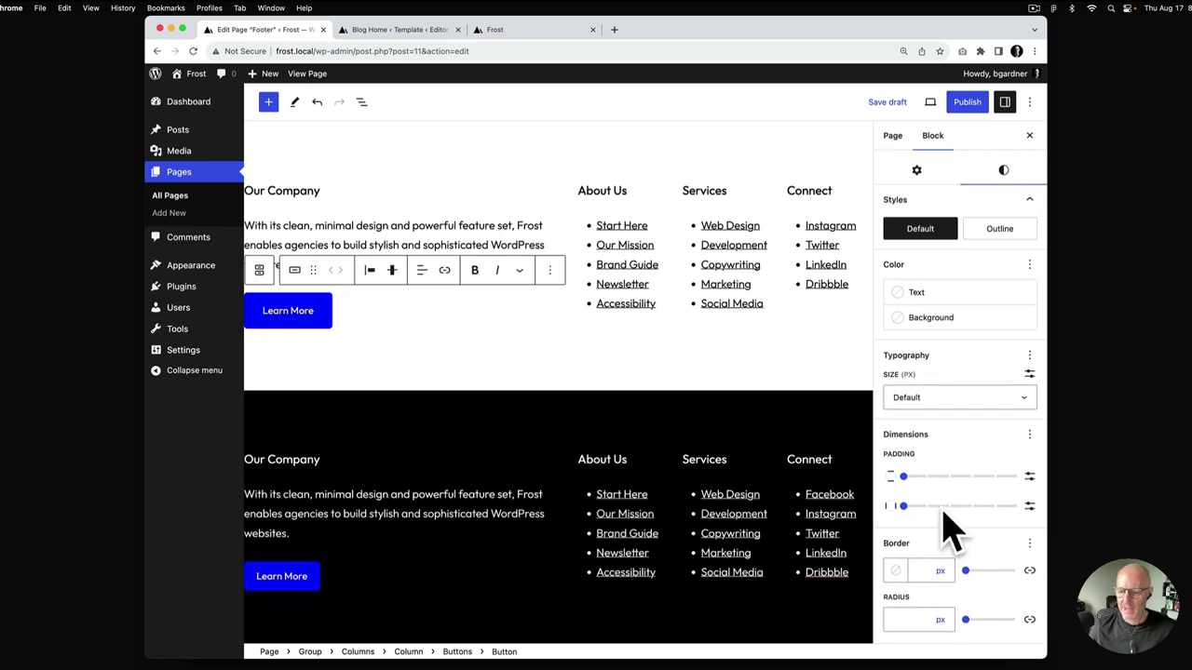
left_click_drag(904, 476, 968, 511)
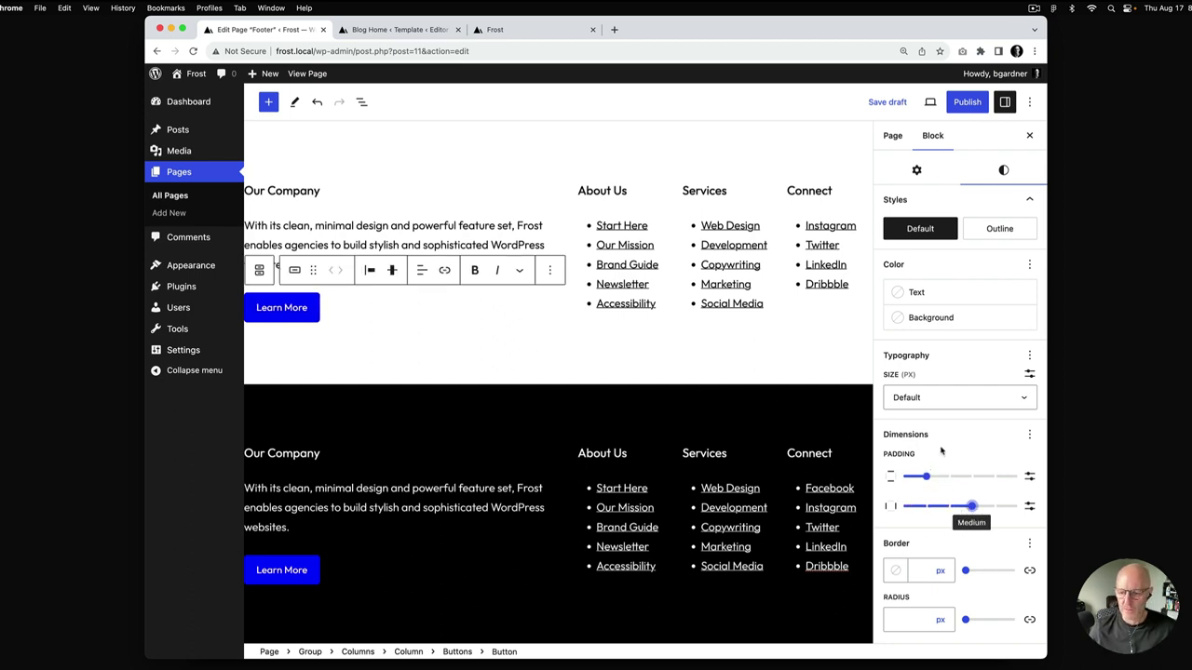
mouse_move(972, 506)
left_mouse_down()
mouse_move(1017, 507)
mouse_move(927, 507)
mouse_move(972, 506)
left_mouse_up()
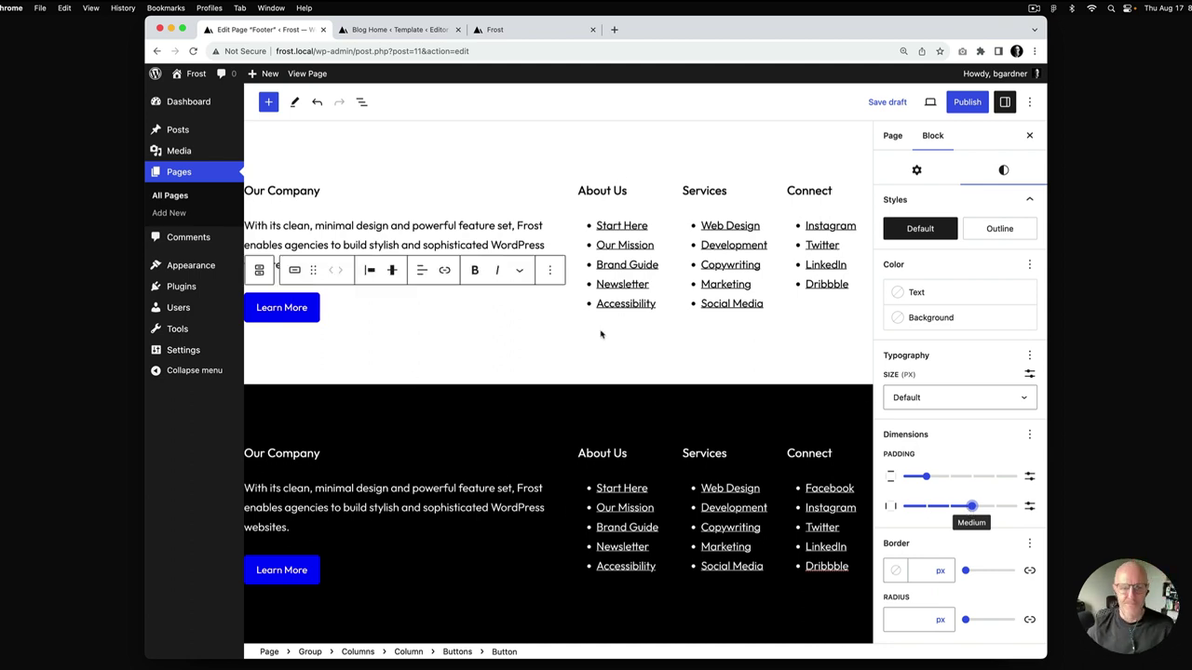
left_click(523, 256)
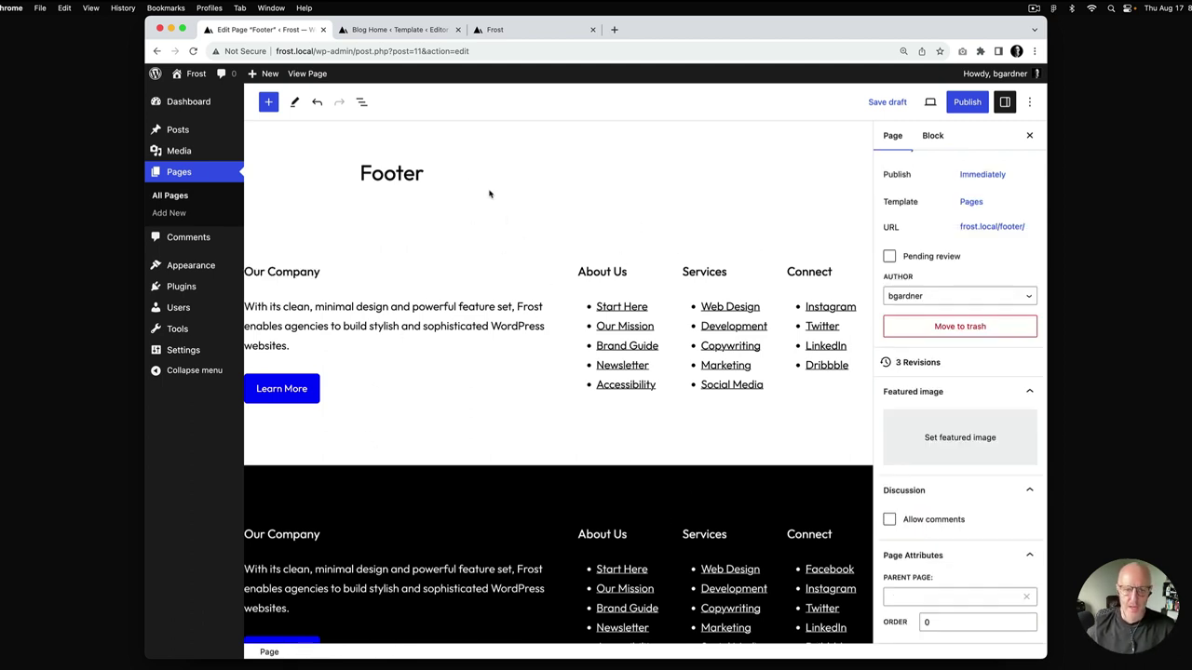
Step: Add a Group below the Footer title containing a two-column 50/50 Columns block
key("Return")
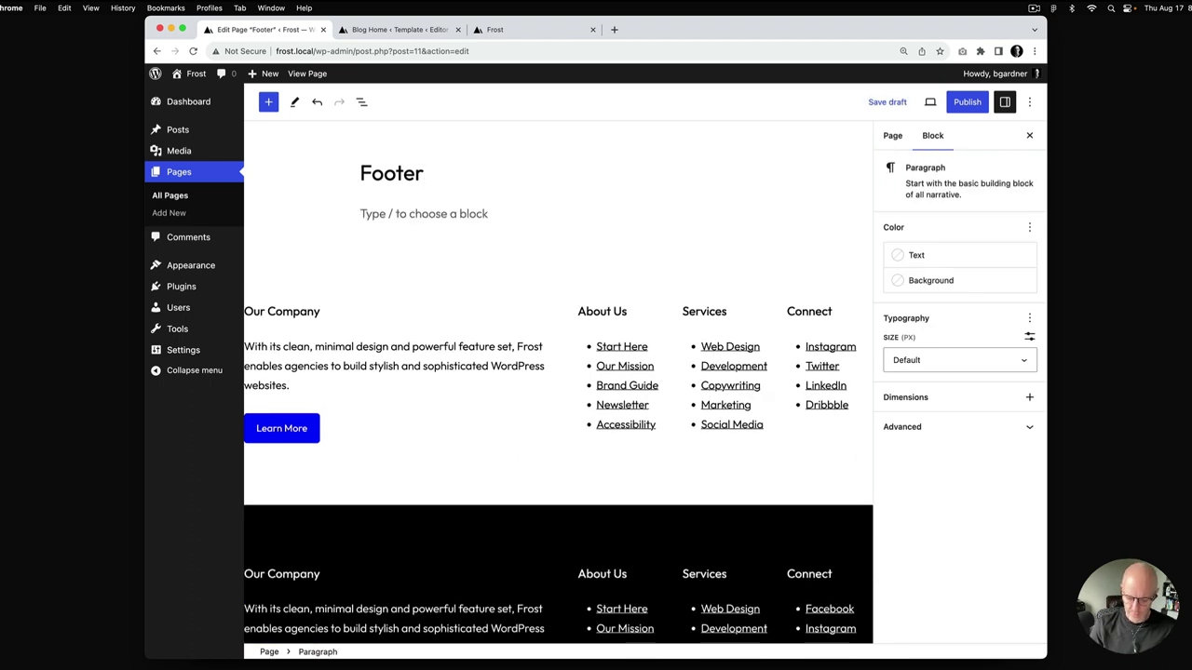
type("/gro")
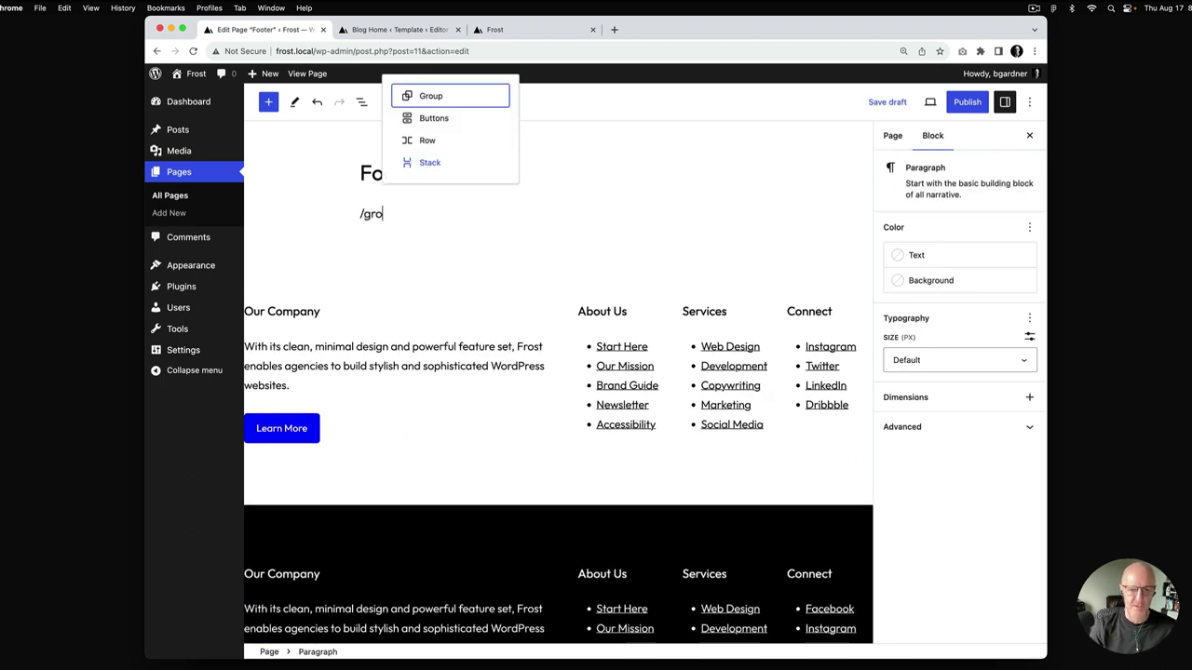
left_click(432, 96)
left_click(518, 253)
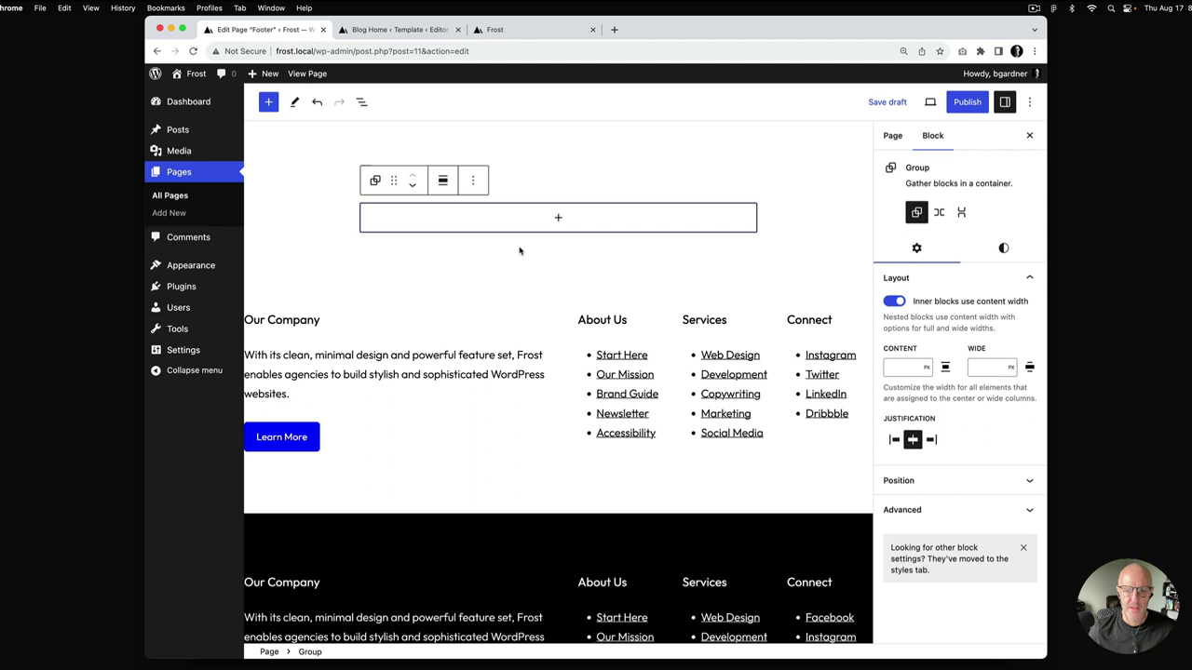
left_click(572, 223)
type("col")
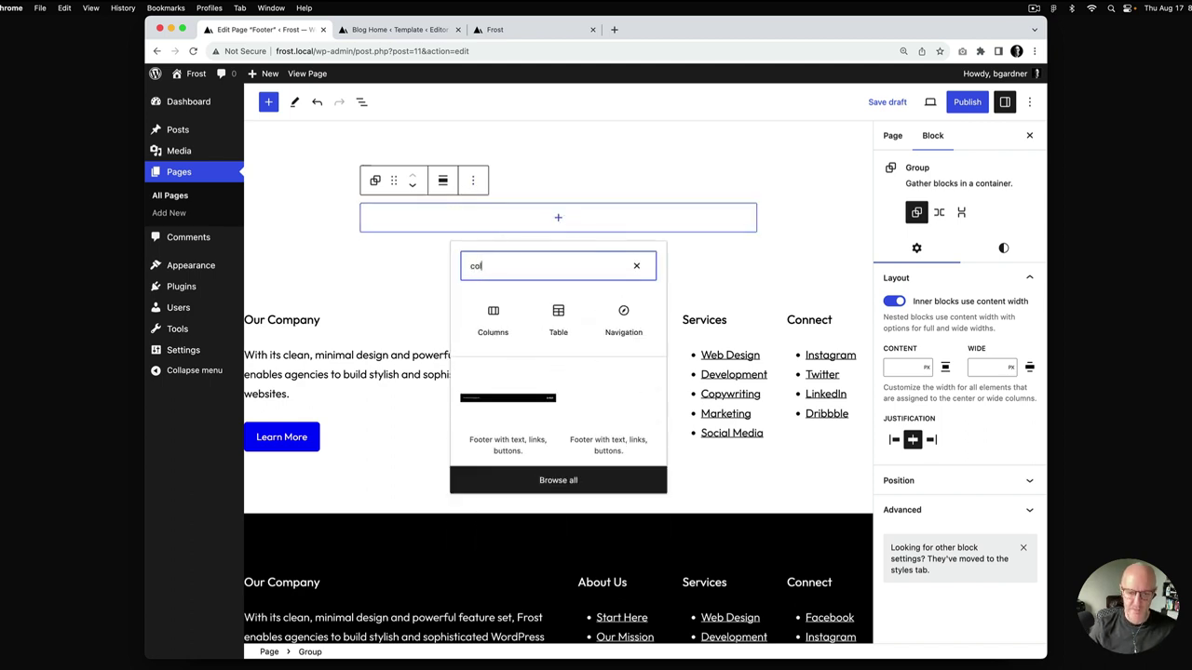
left_click(493, 317)
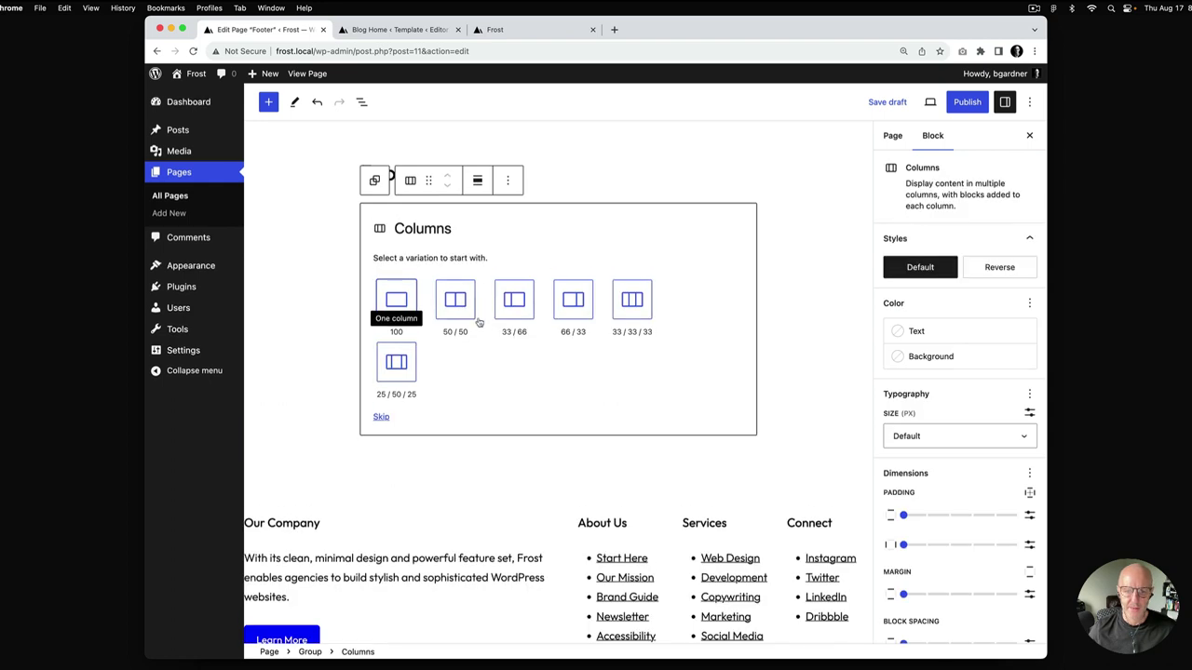
left_click(459, 310)
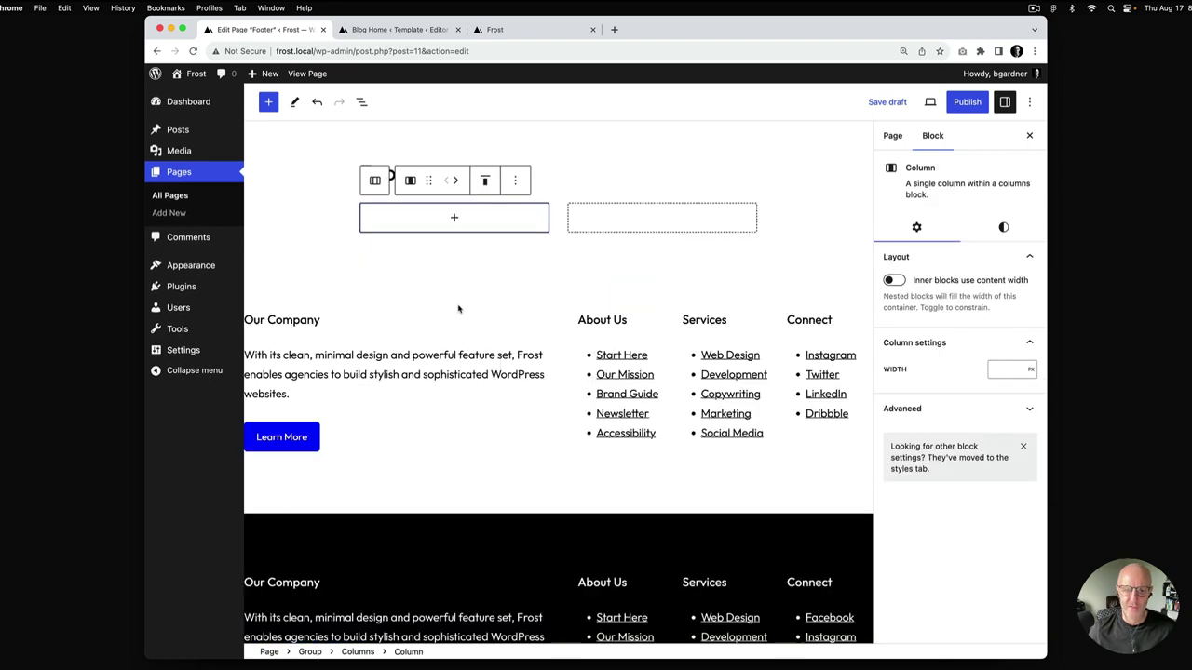
Step: Make the group full width with Large padding
left_click(312, 653)
left_click(444, 182)
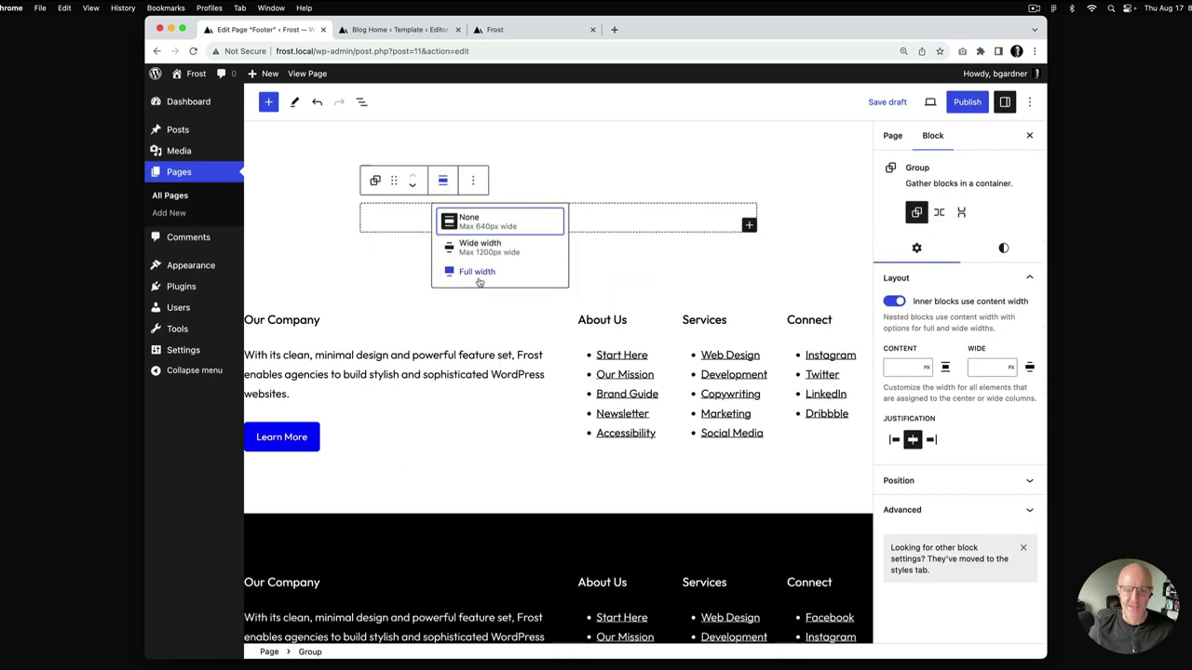
left_click(477, 272)
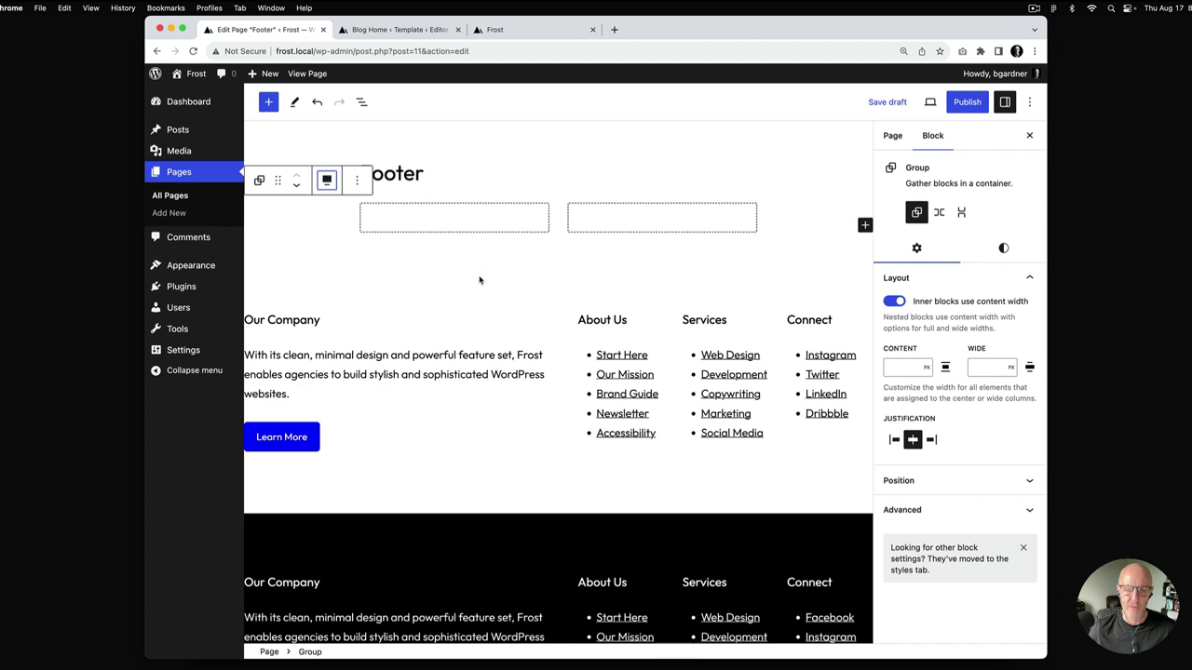
left_click(1003, 250)
scroll(918, 420, "down", 5)
left_click_drag(905, 461, 1017, 462)
Step: Give the group a black background with white text and white links
left_click(925, 311)
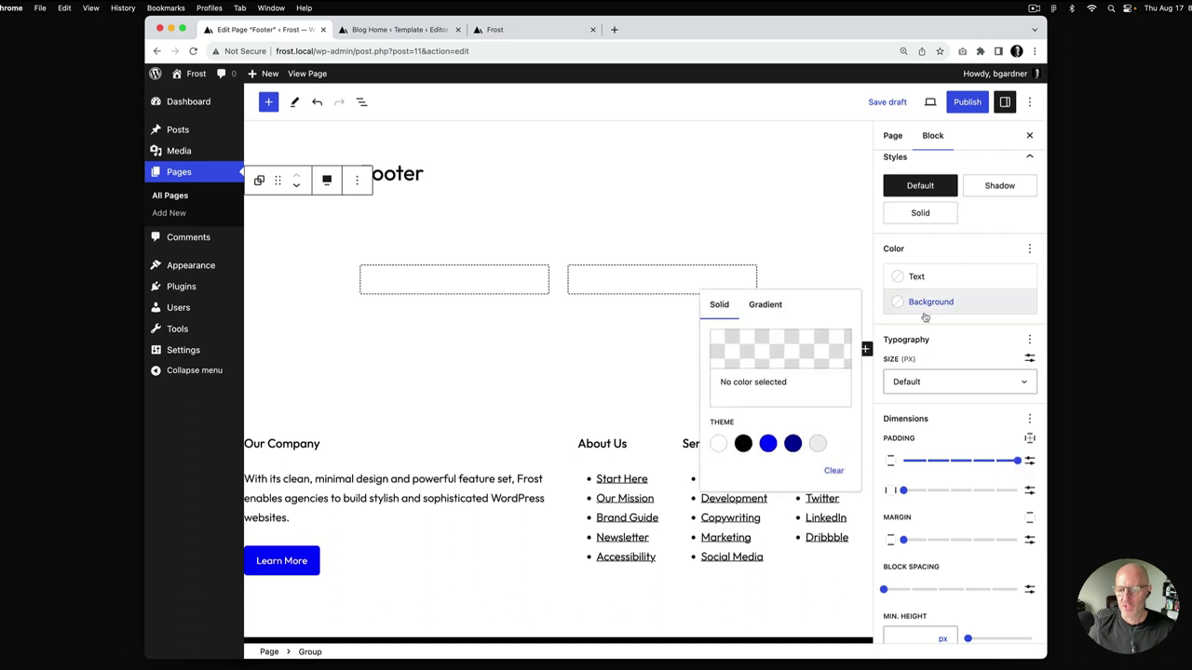
left_click(749, 449)
left_click(917, 277)
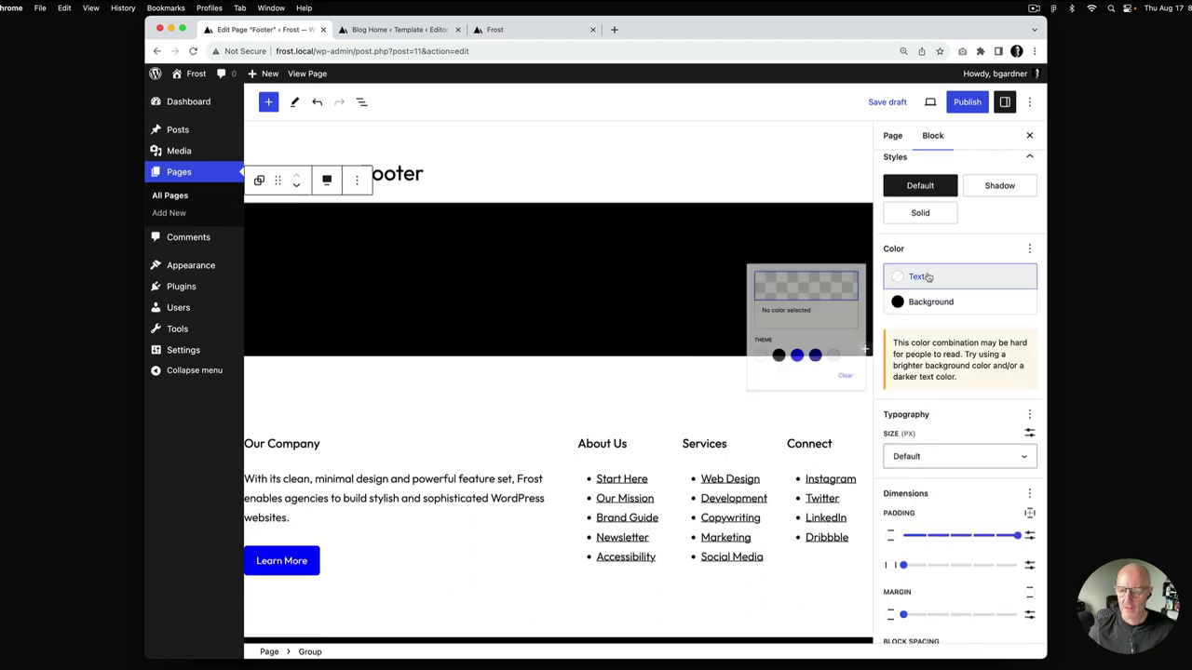
left_click(718, 389)
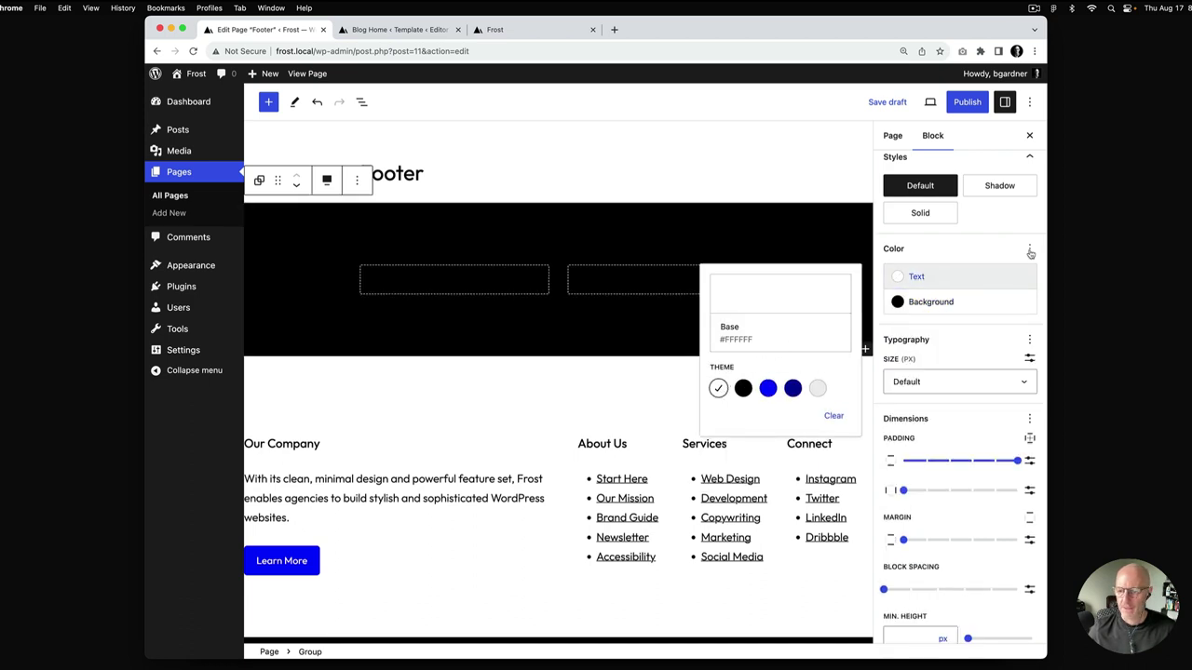
left_click(1029, 251)
left_click(913, 375)
left_click(908, 346)
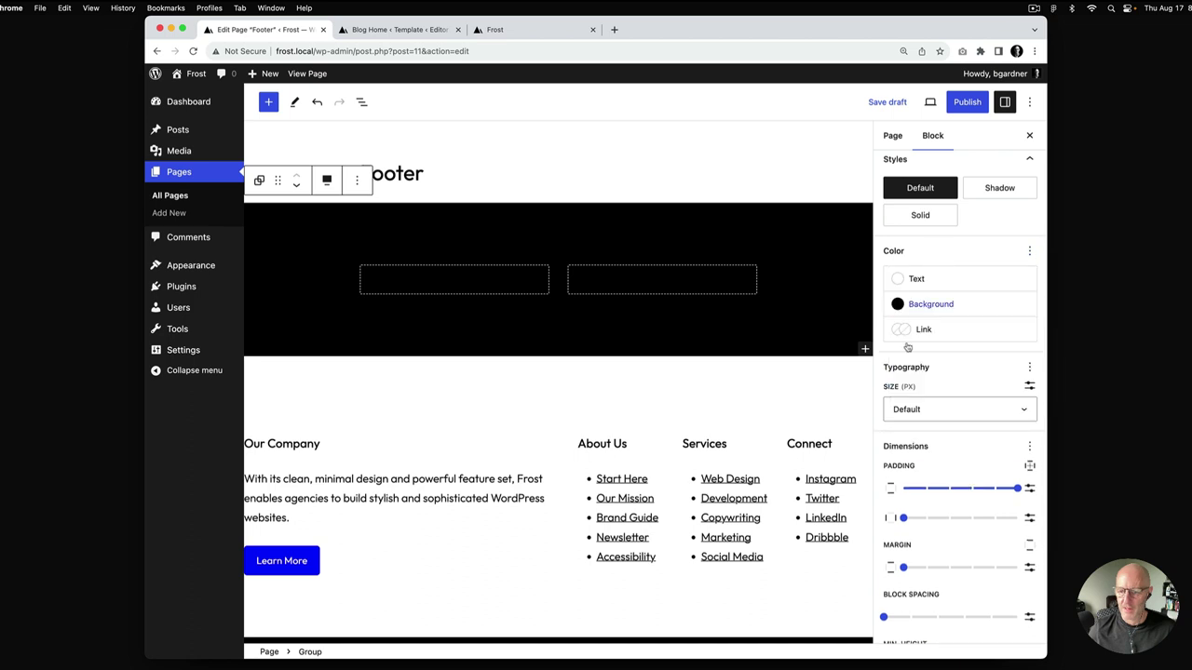
left_click(907, 331)
left_click(718, 470)
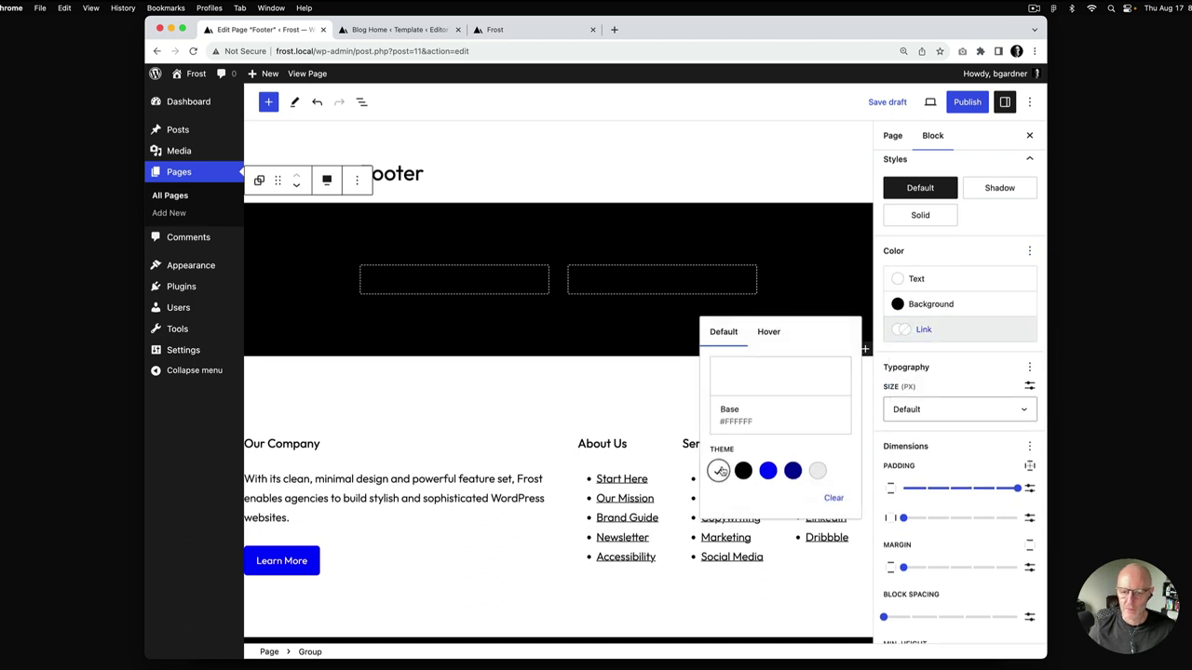
left_click(494, 280)
left_click(363, 651)
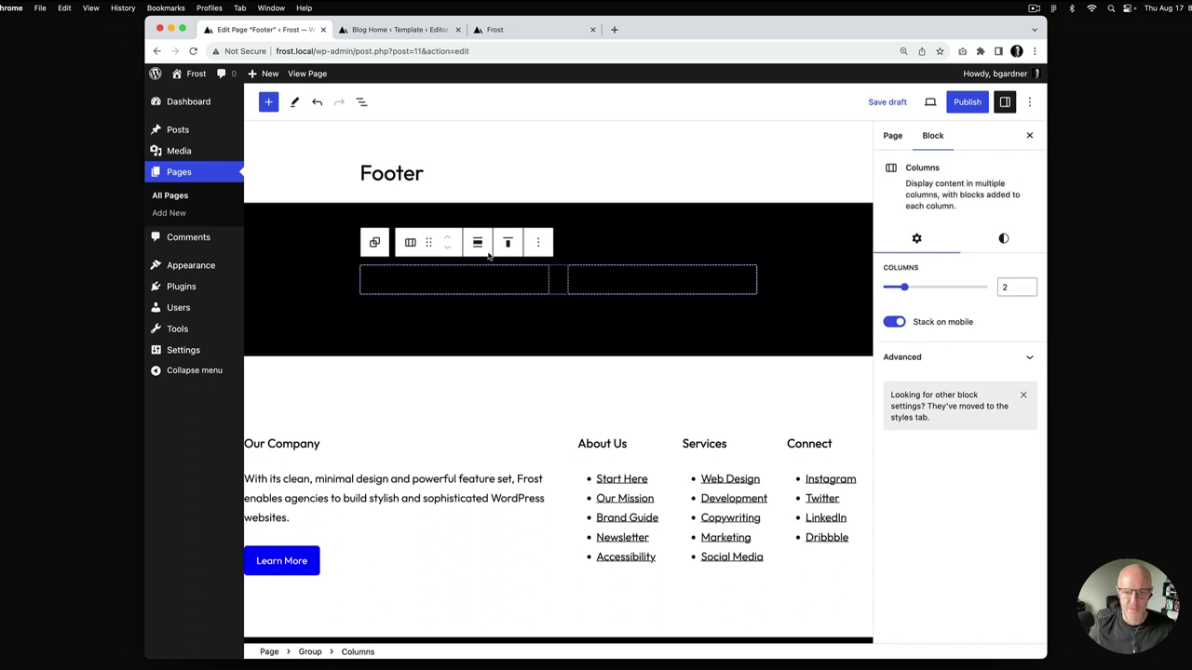
Step: Set the Columns block to Wide width with four columns
left_click(484, 251)
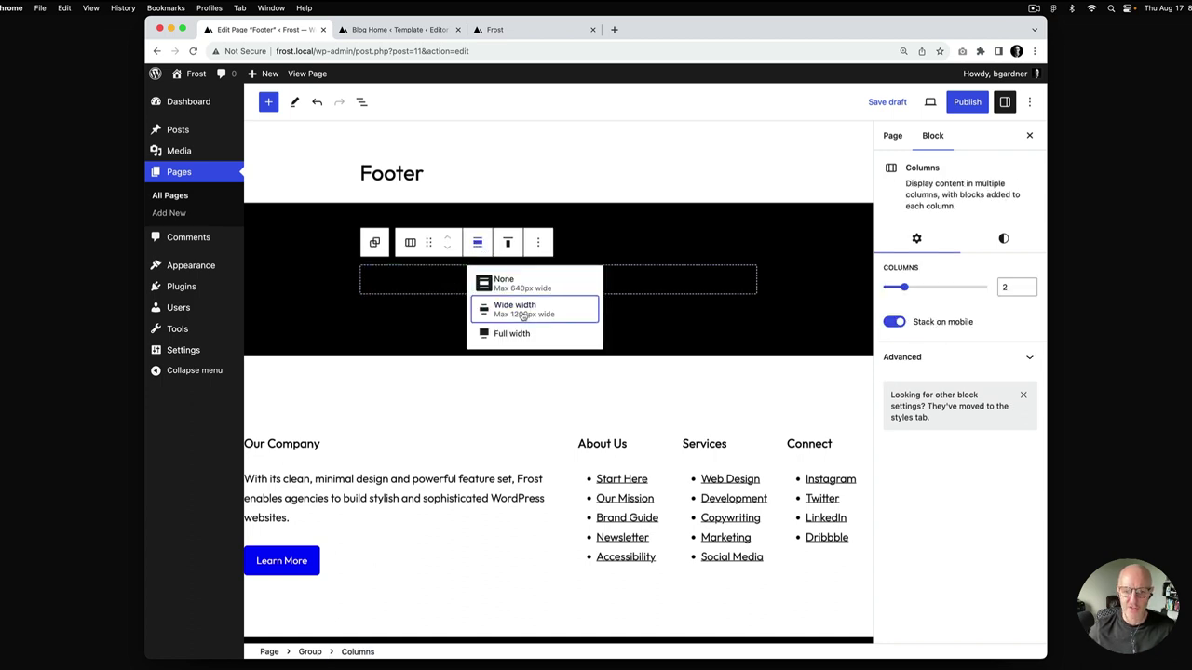
left_click(512, 319)
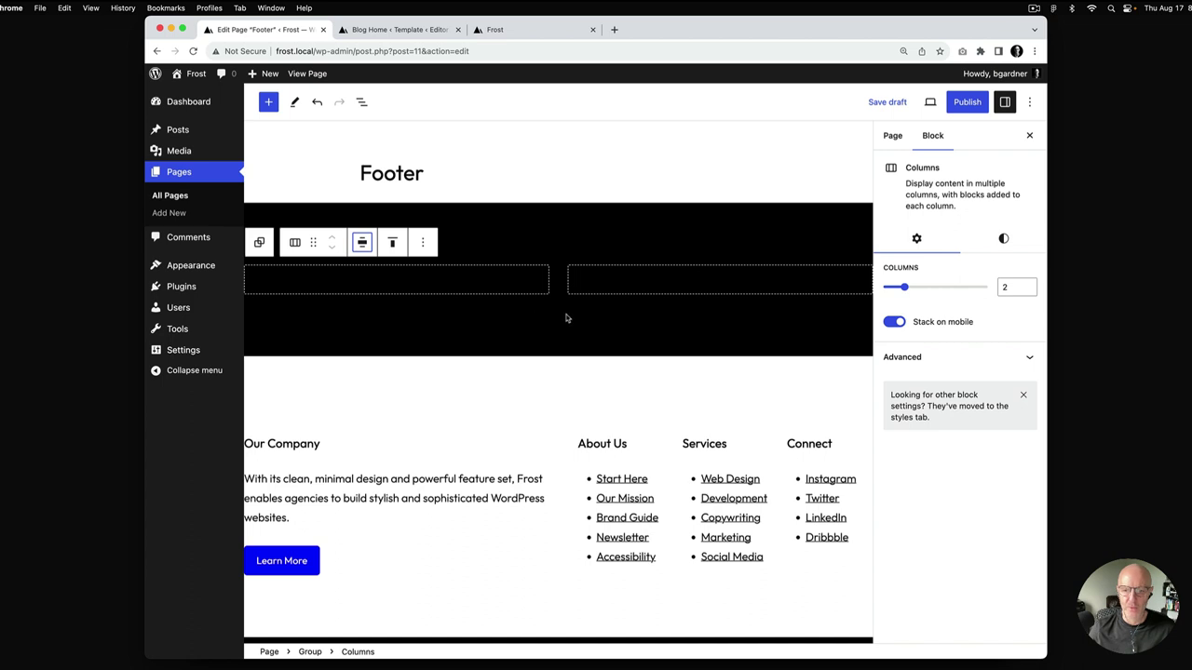
left_click(1028, 284)
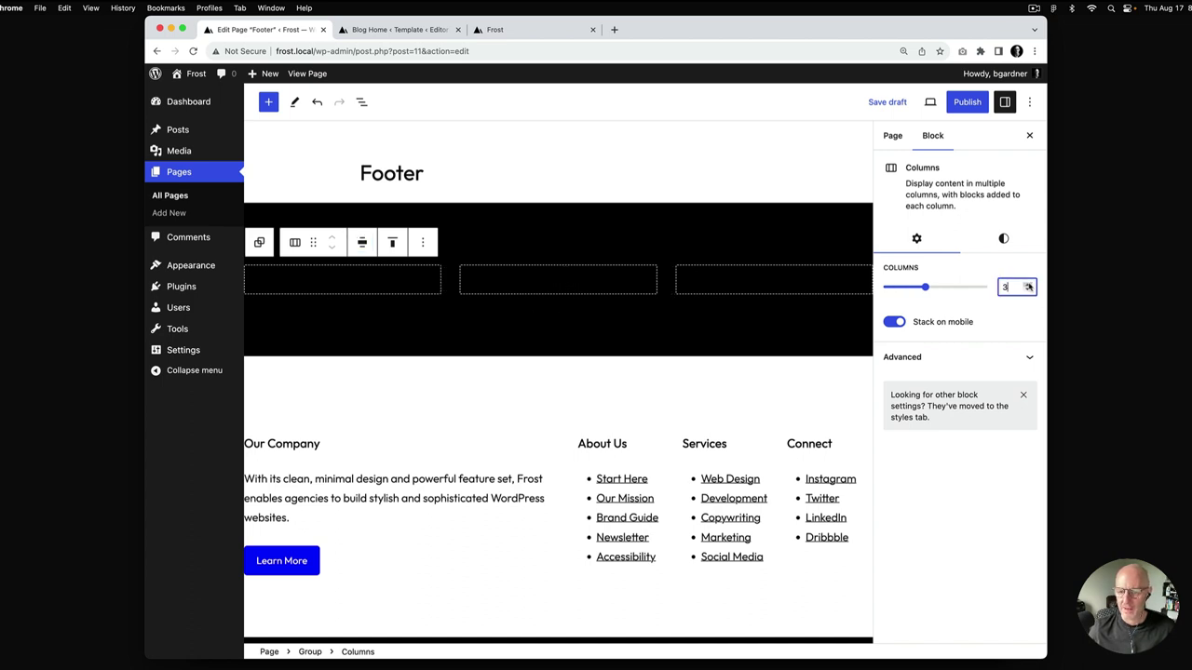
left_click(1028, 284)
Step: Set the first column's width to 55% and the second to 15%
left_click(355, 290)
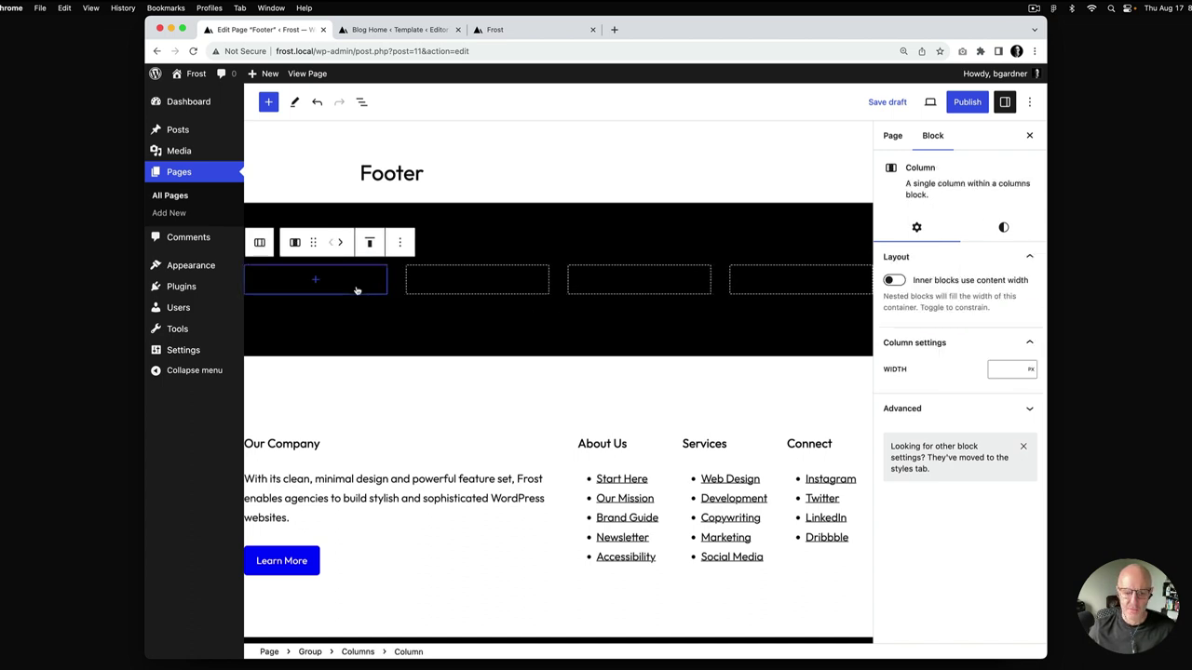
left_click(1005, 370)
type("55")
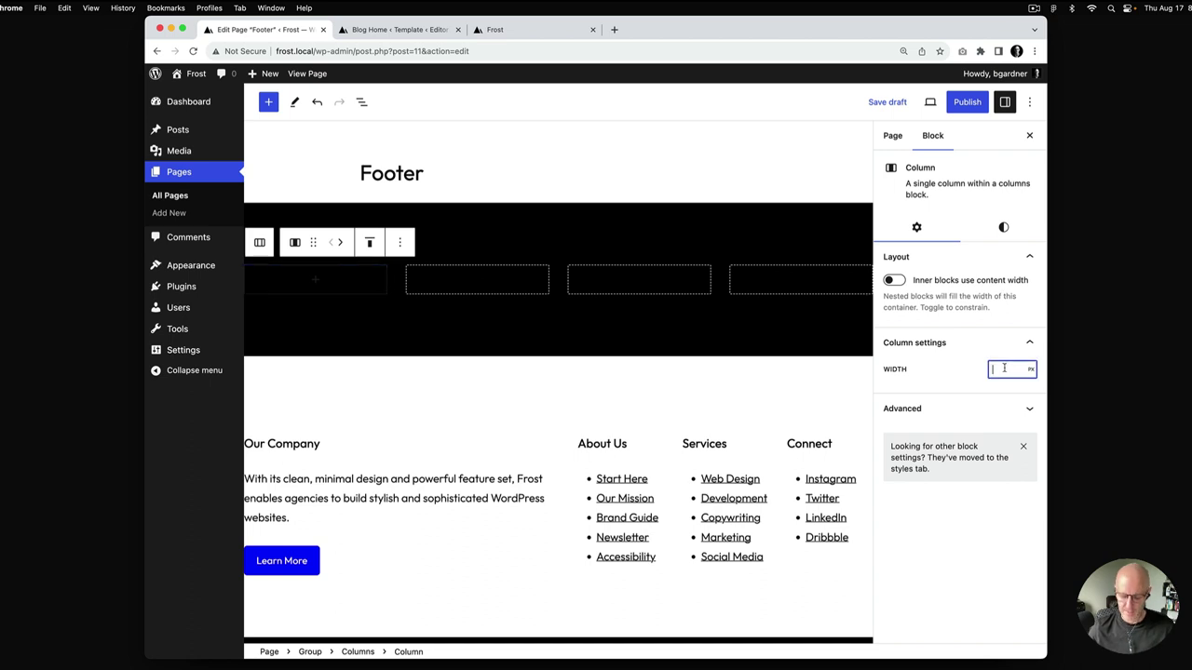
left_click(1033, 372)
left_click(1033, 383)
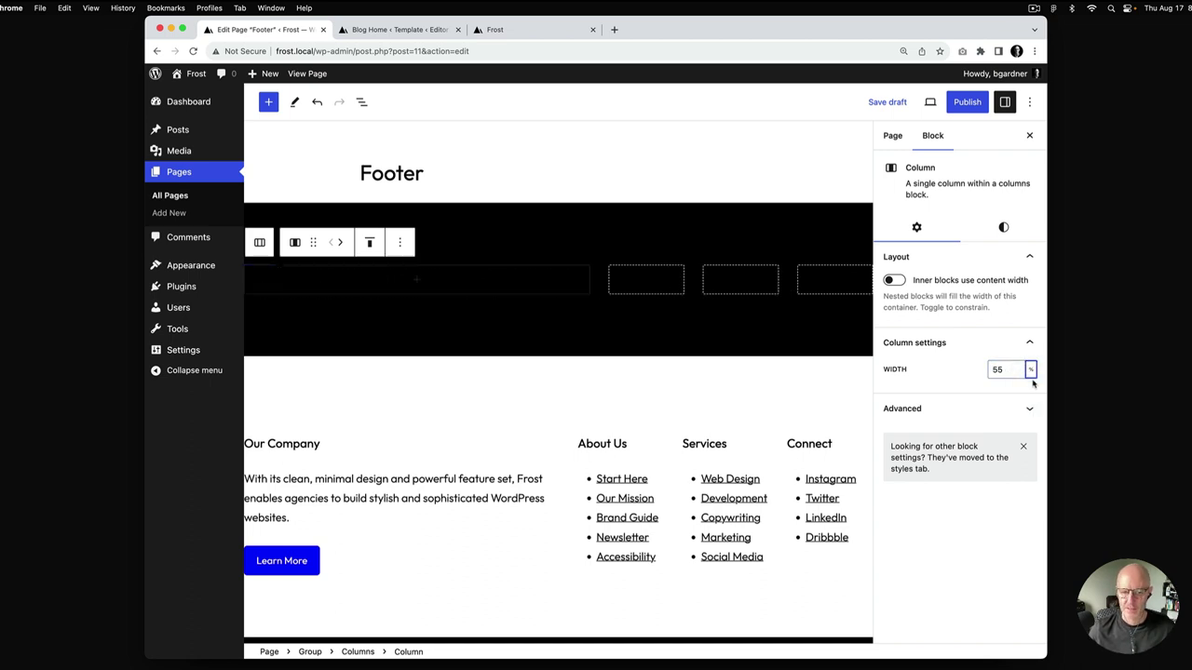
left_click(668, 288)
left_click(997, 373)
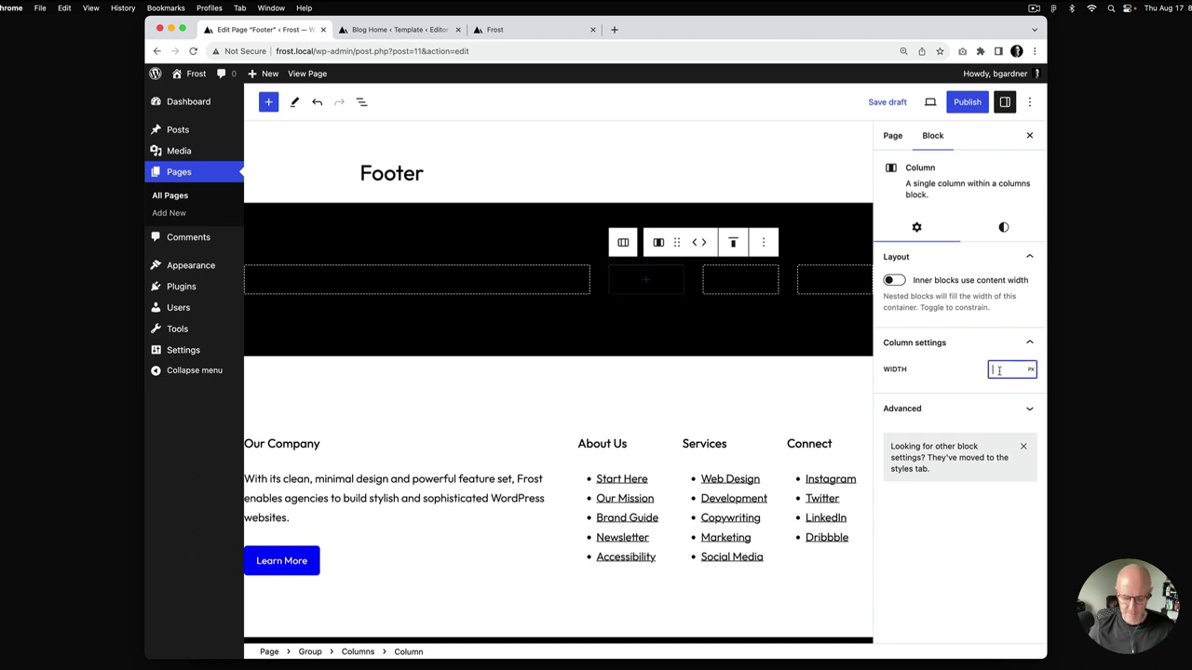
type("15")
left_click(1031, 371)
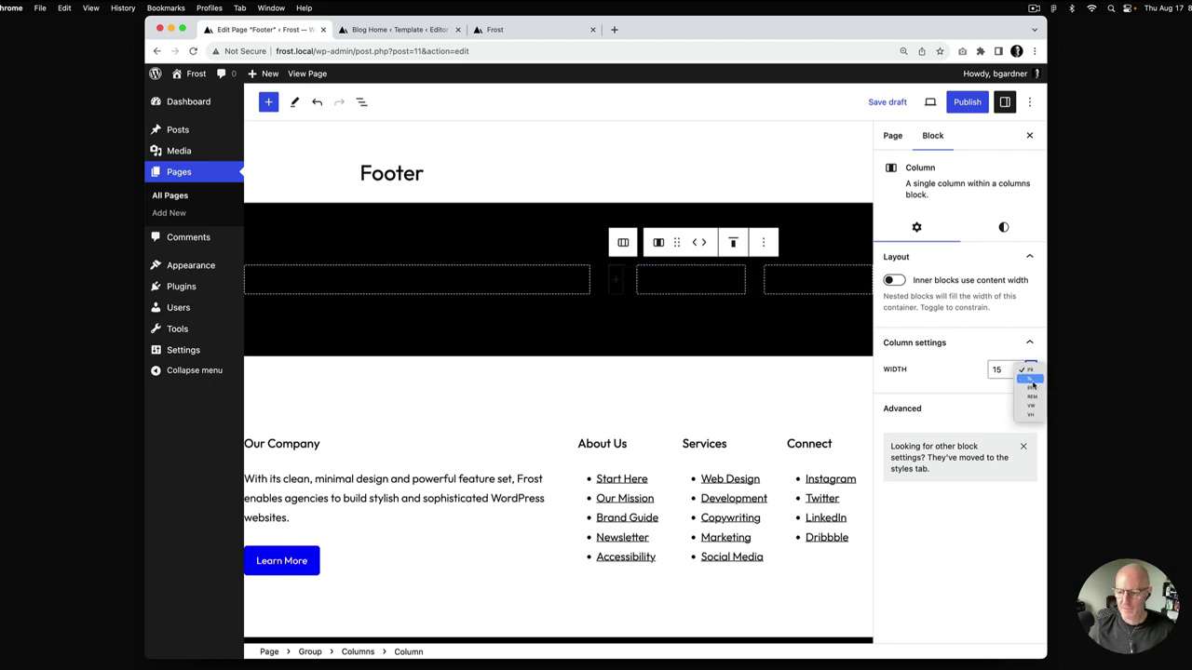
left_click(1032, 380)
Step: Set the third column's width to 15%
left_click(755, 292)
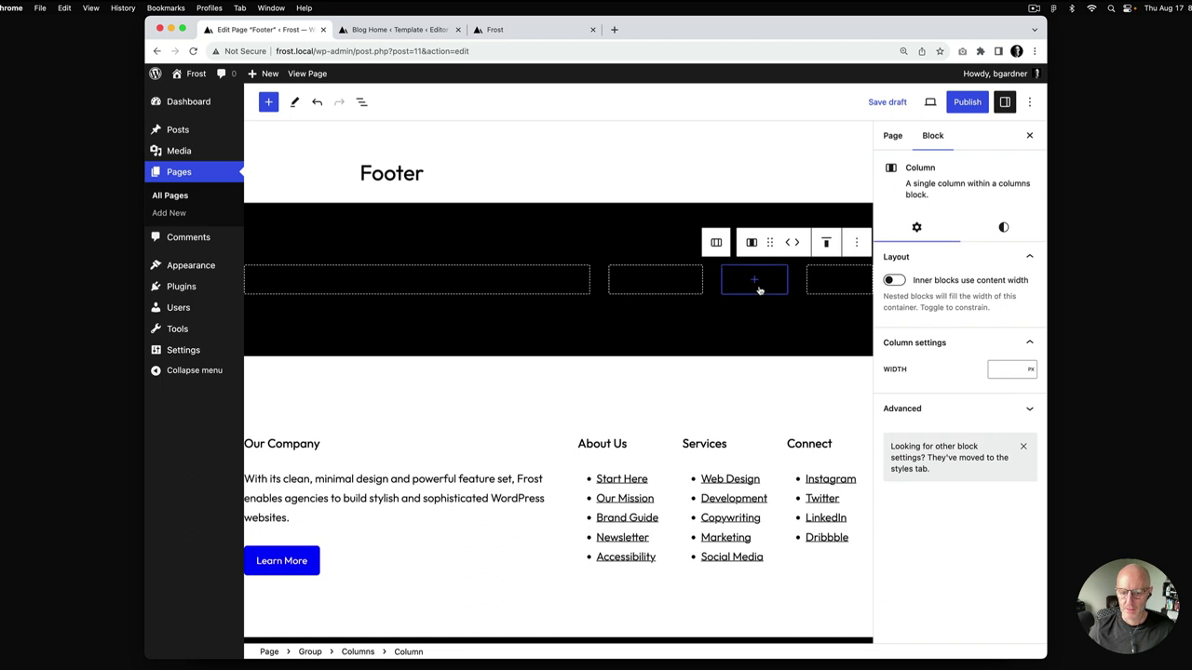
left_click(1000, 369)
type("15")
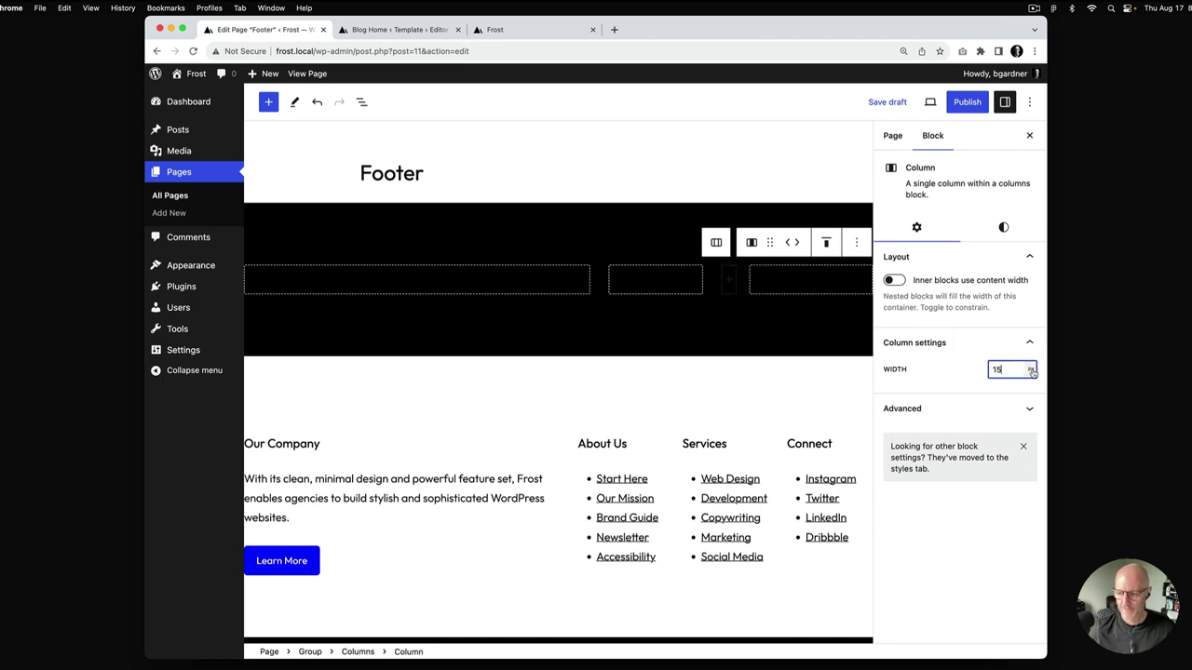
left_click(1031, 370)
left_click(848, 309)
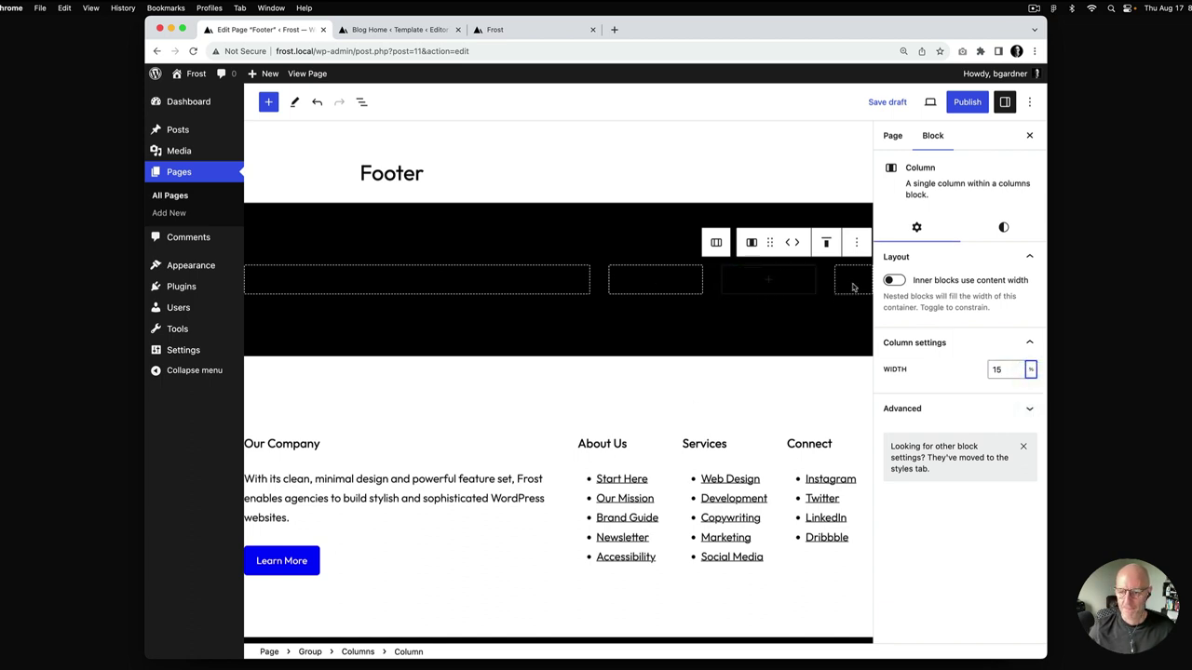
left_click(998, 369)
type("15")
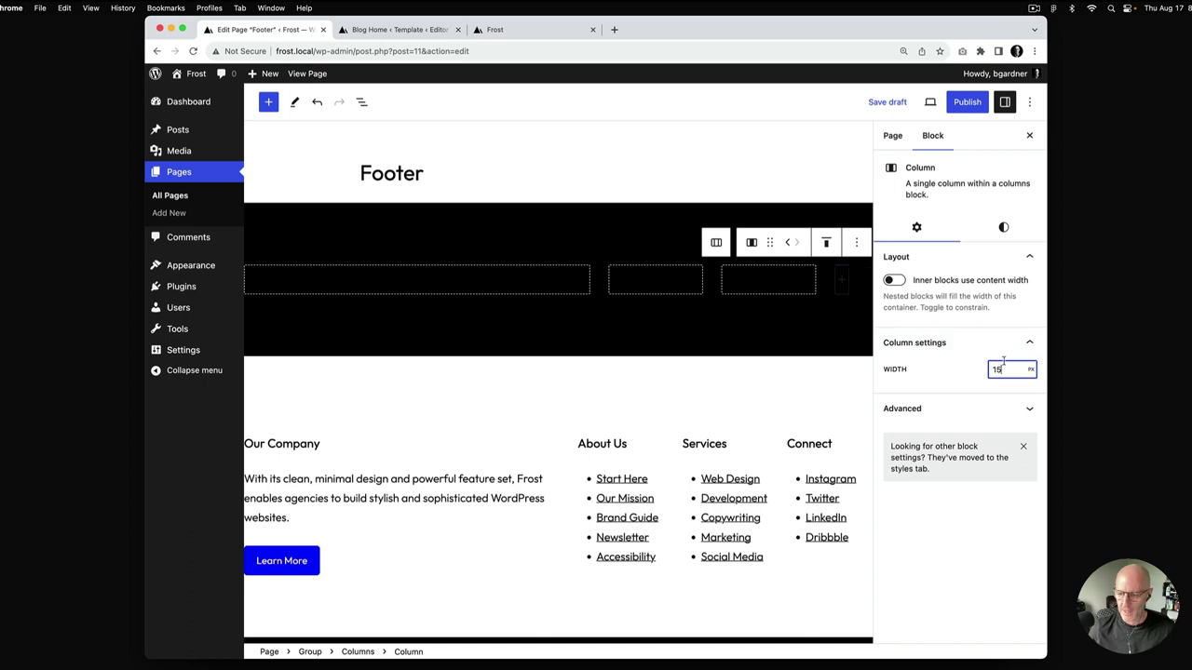
left_click(1030, 370)
left_click(1031, 380)
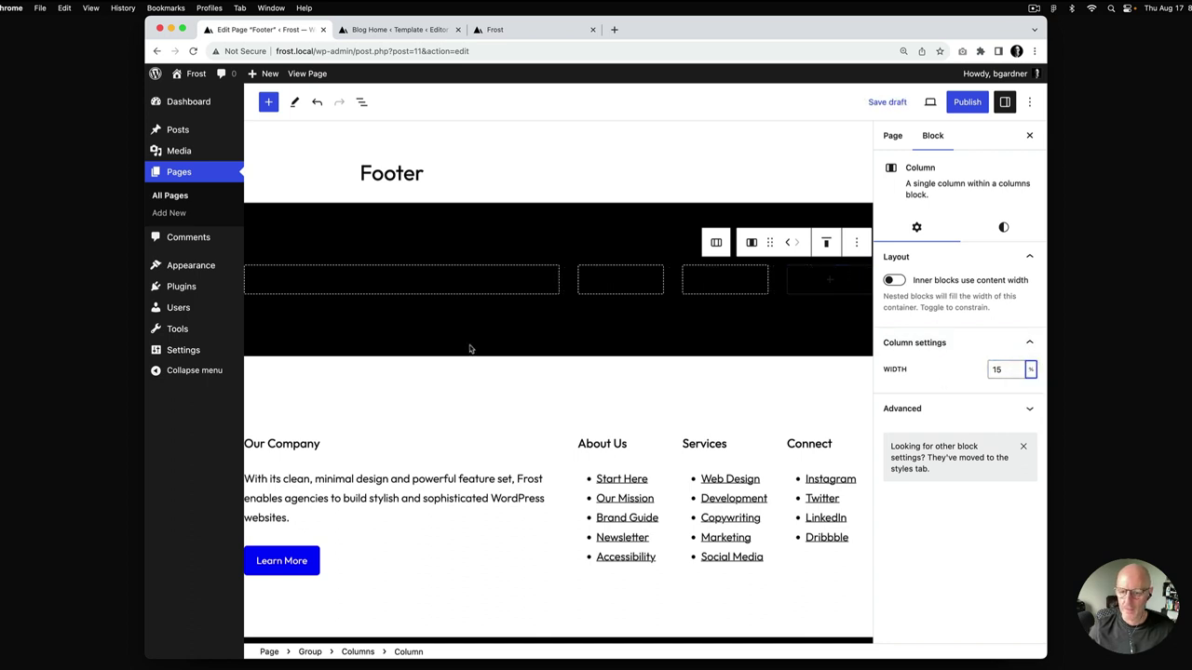
Step: Copy the Our Company heading and description paragraph into the dark footer's first column
double_click(296, 443)
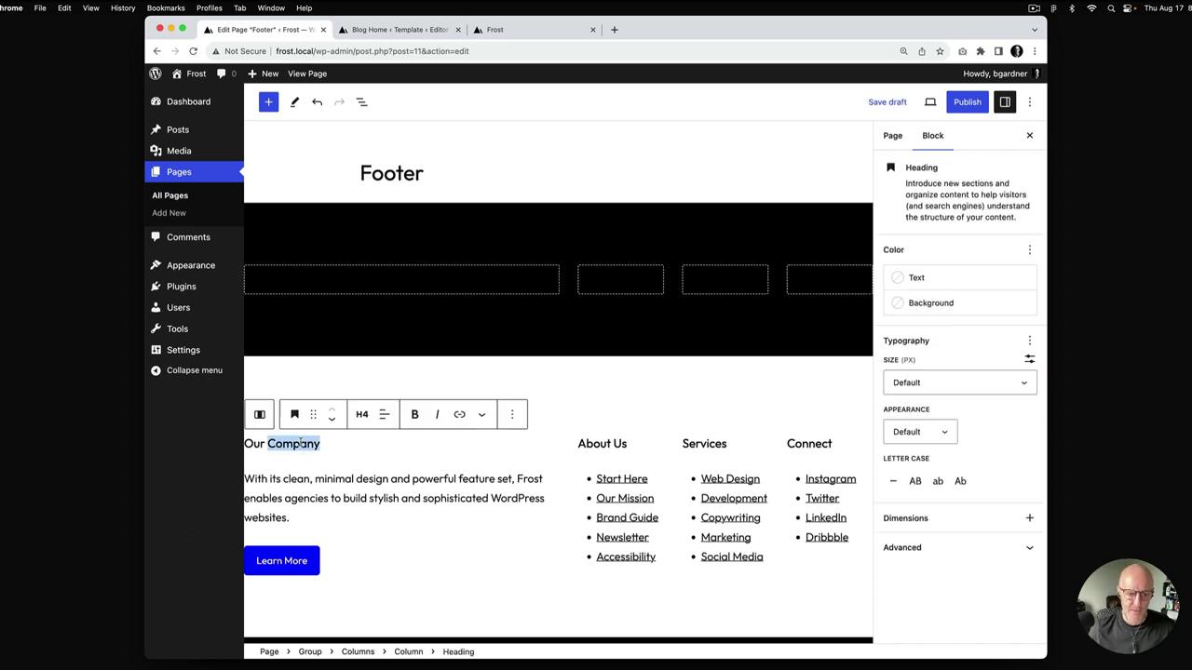
triple_click(296, 444)
key("super+c")
left_click(388, 282)
left_click(400, 283)
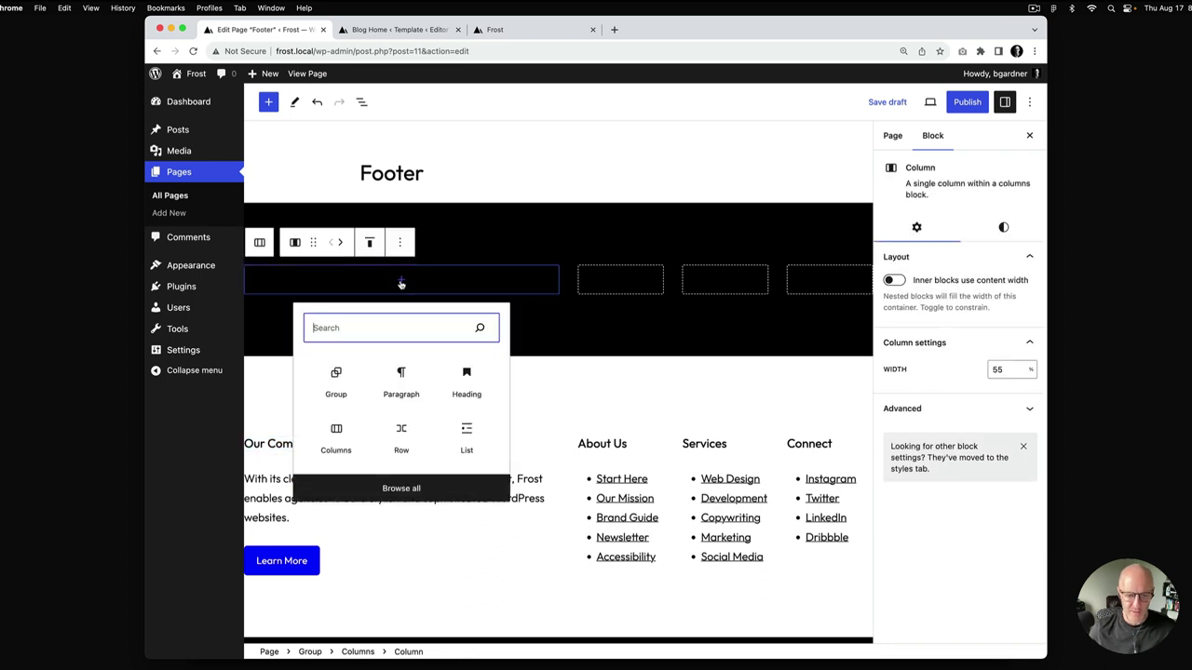
left_click(469, 375)
key("super+v")
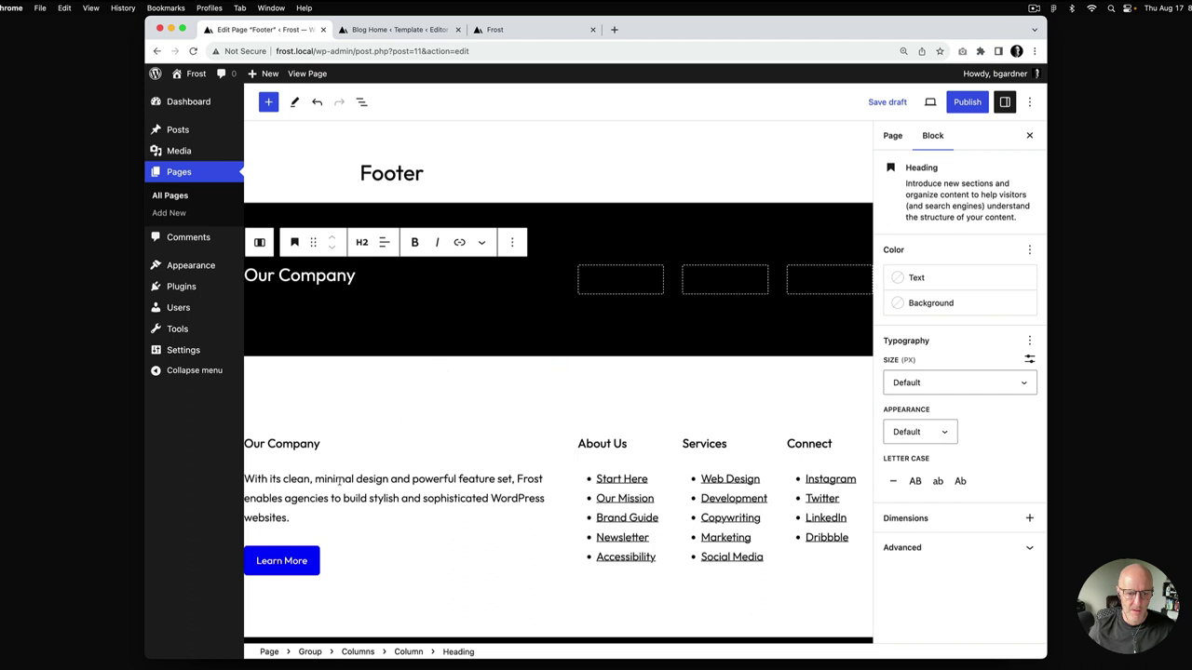
triple_click(332, 479)
key("super+c")
left_click(369, 276)
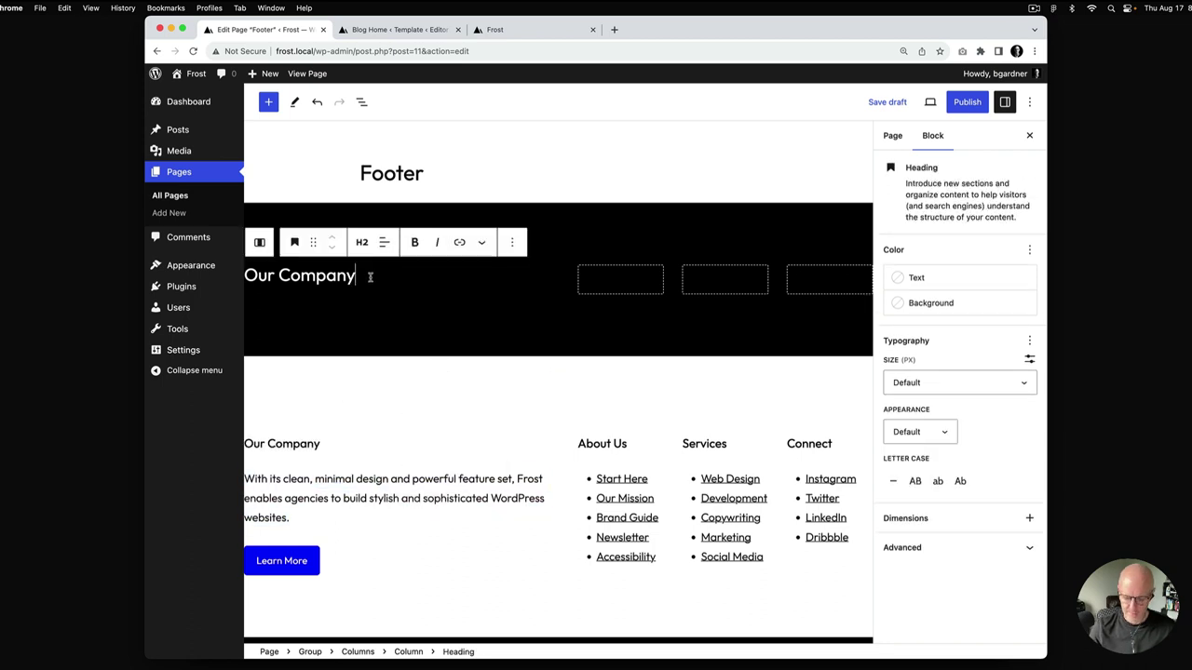
key("Return")
key("super+v")
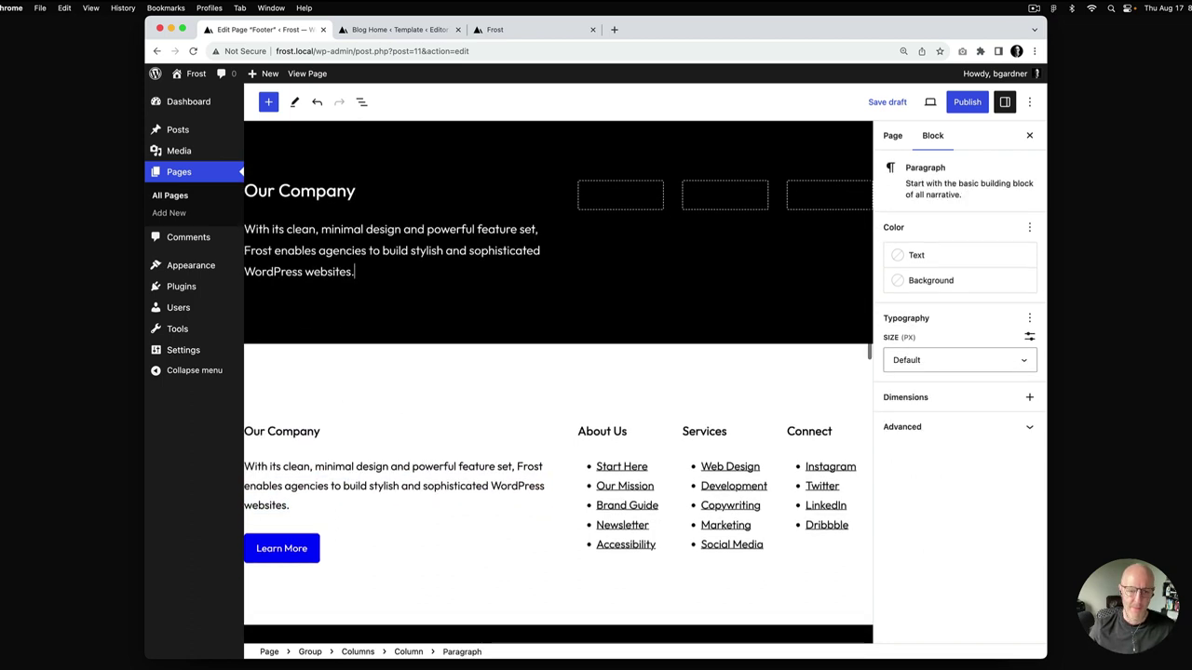
Step: Add a Learn More button below the company description
left_click(284, 545)
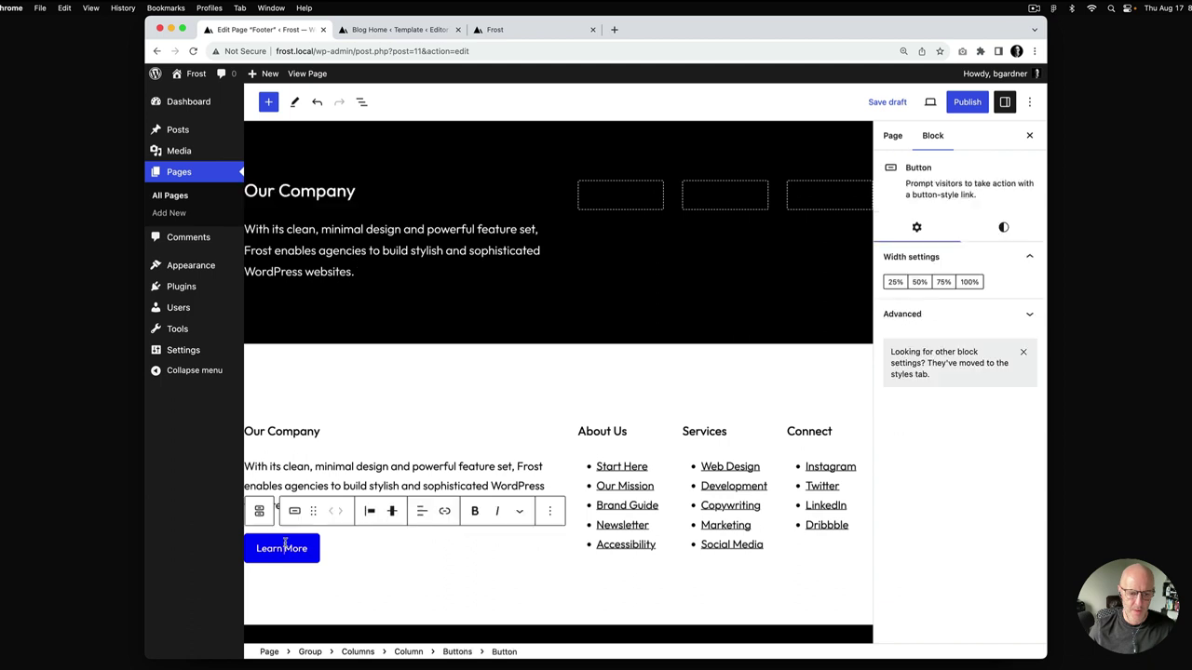
left_click(357, 270)
key("Return")
type("/but")
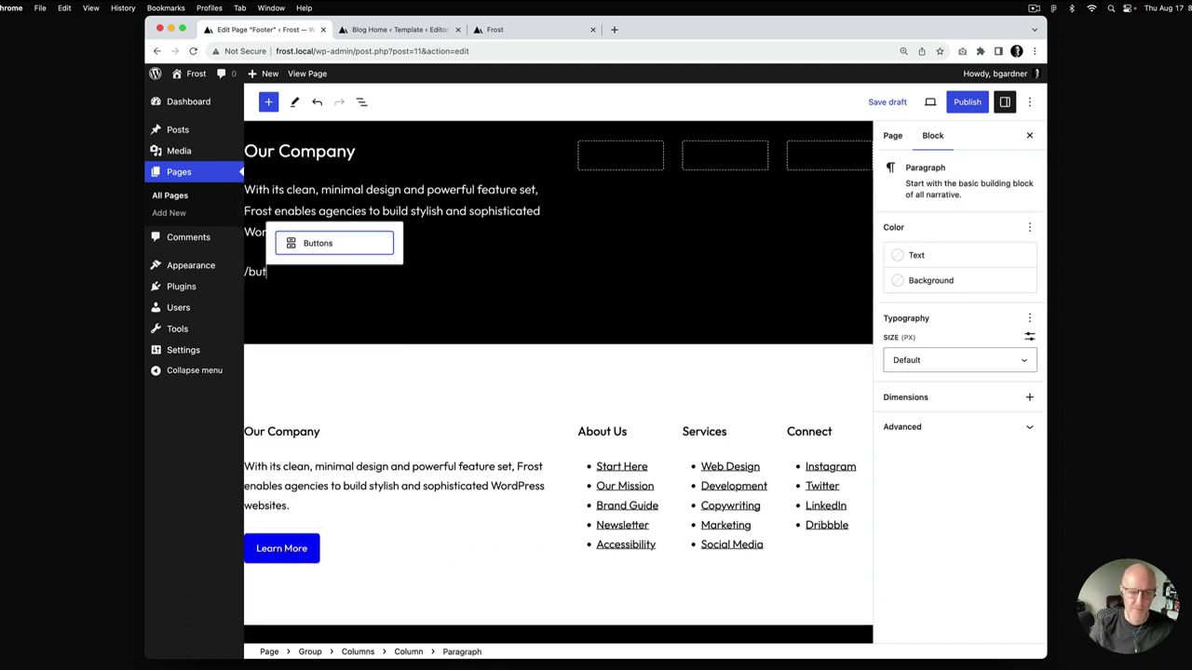
left_click(328, 246)
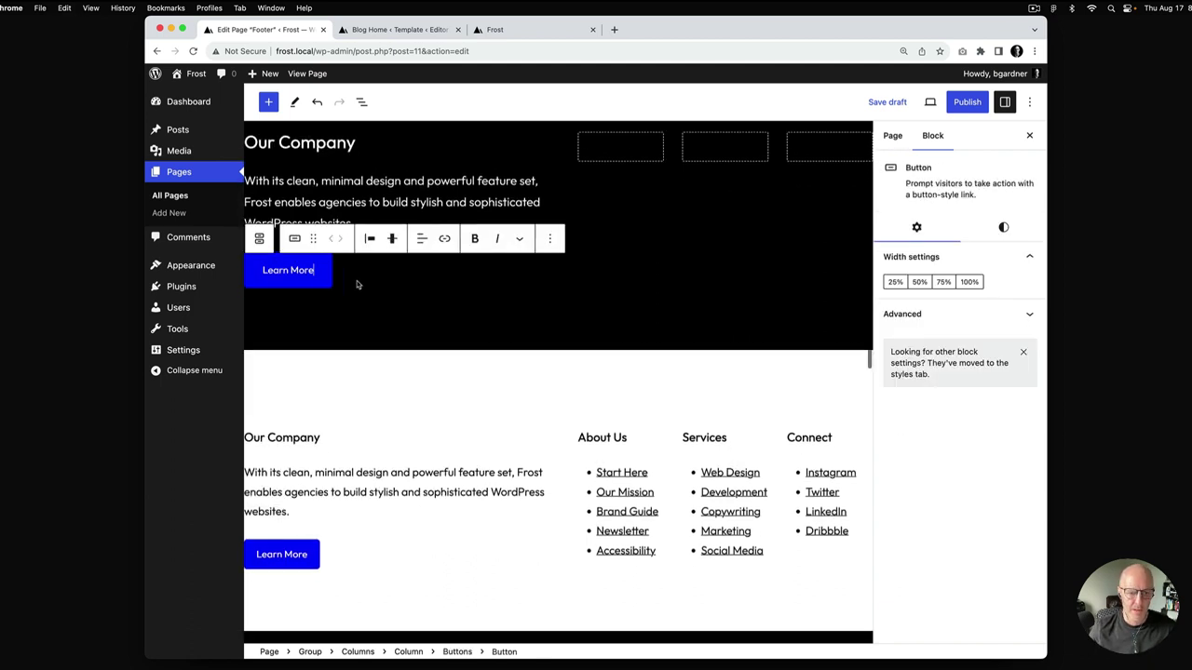
Step: Add an About Us heading to the second column
left_click(618, 436)
key("super+a")
key("super+c")
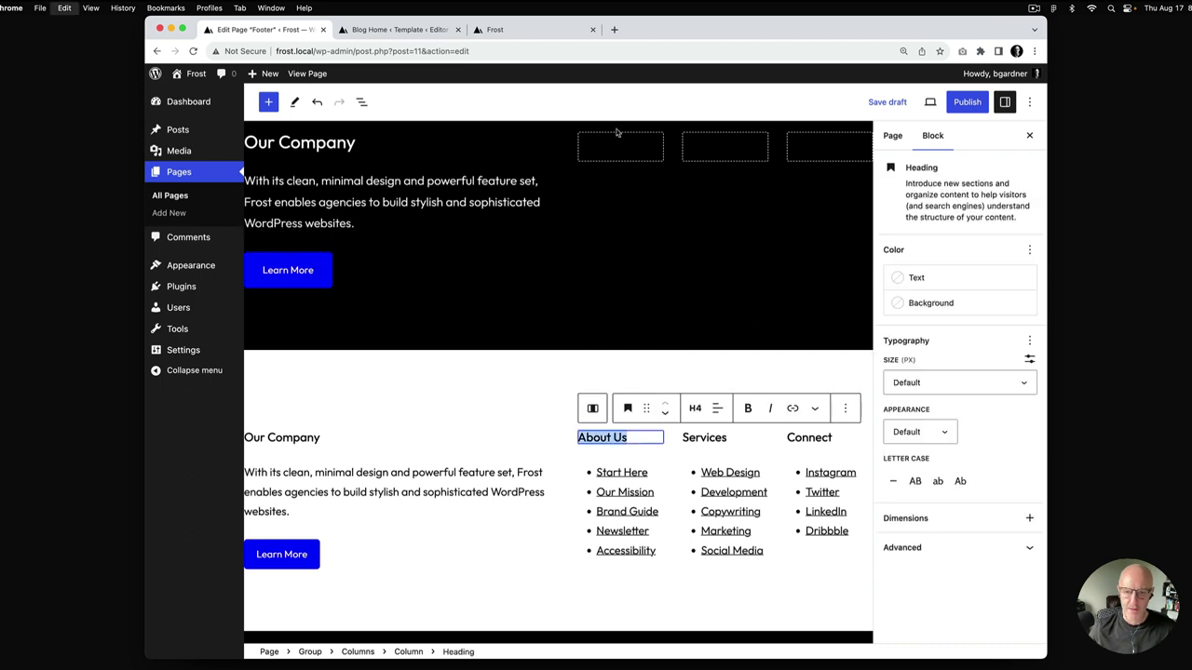
left_click(620, 149)
left_click(620, 151)
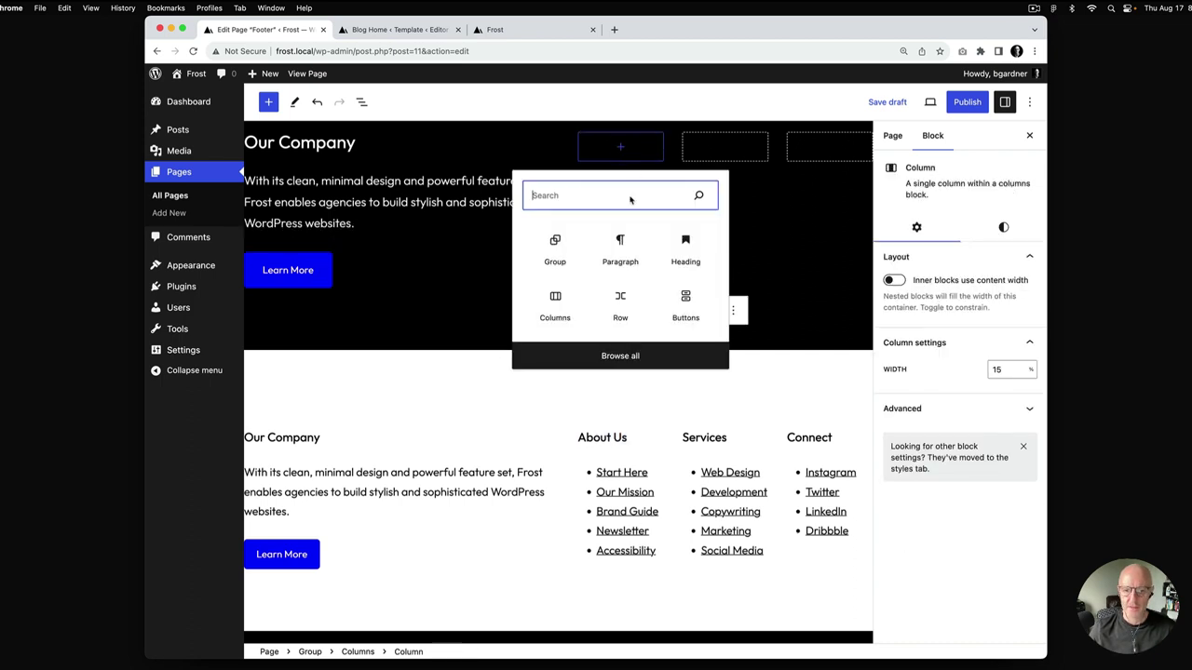
left_click(686, 249)
key("super+v")
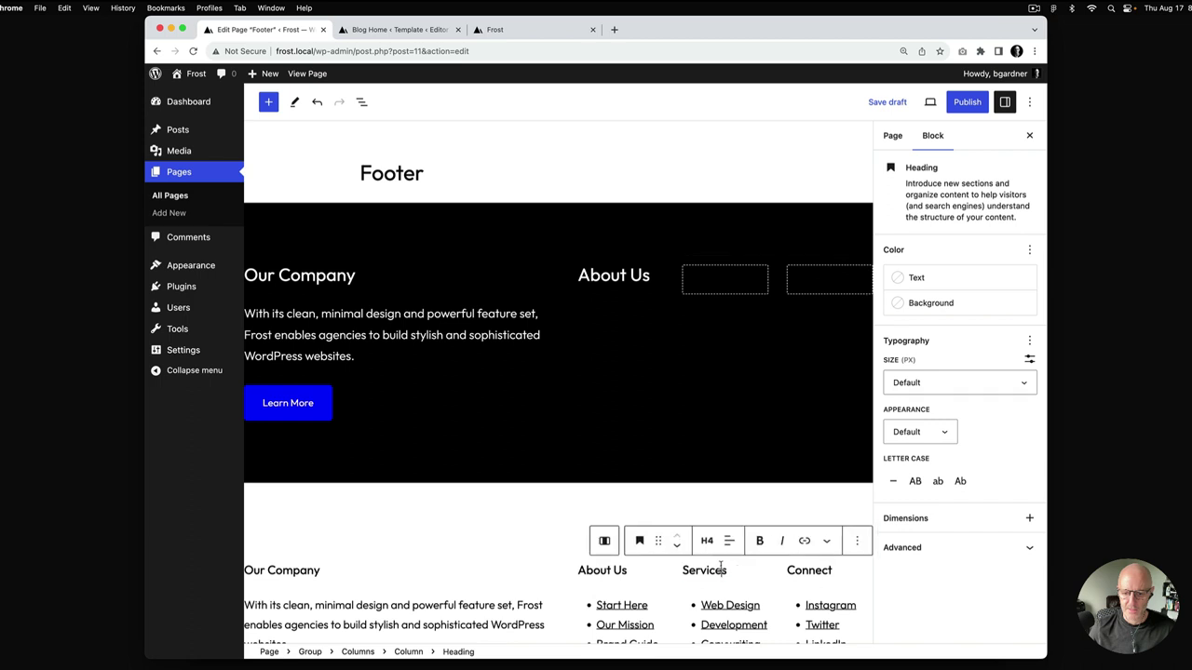
Step: Add Services and Connect headings to the third and fourth columns
double_click(719, 568)
key("super+c")
left_click(725, 281)
left_click(724, 279)
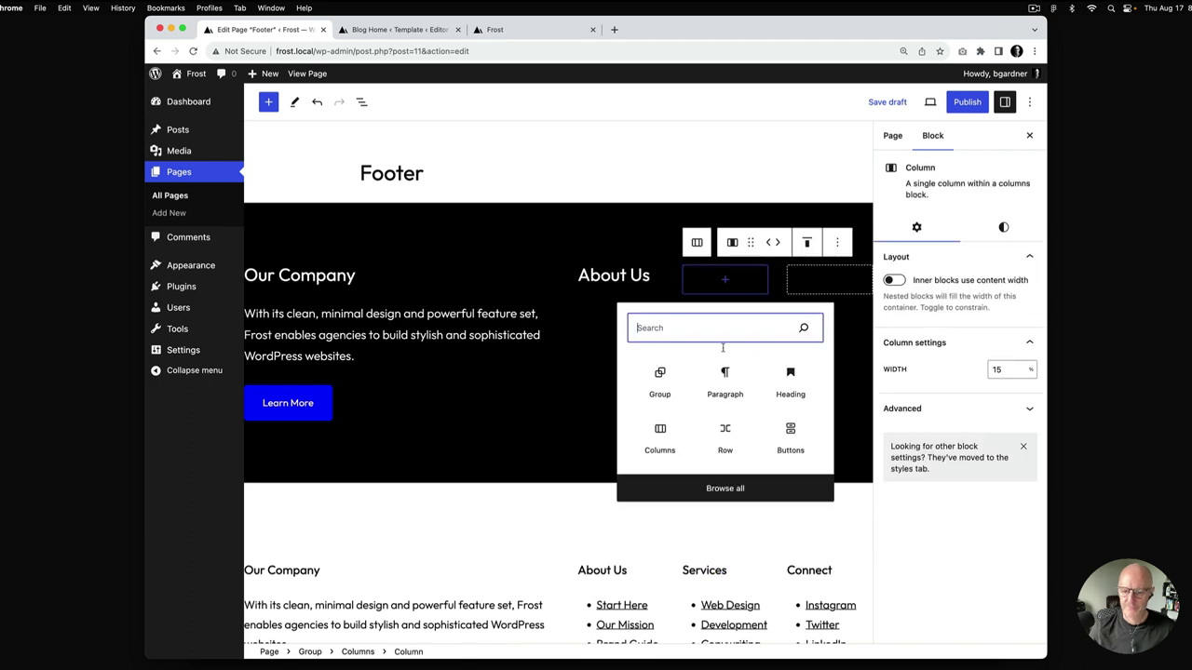
left_click(776, 382)
key("super+v")
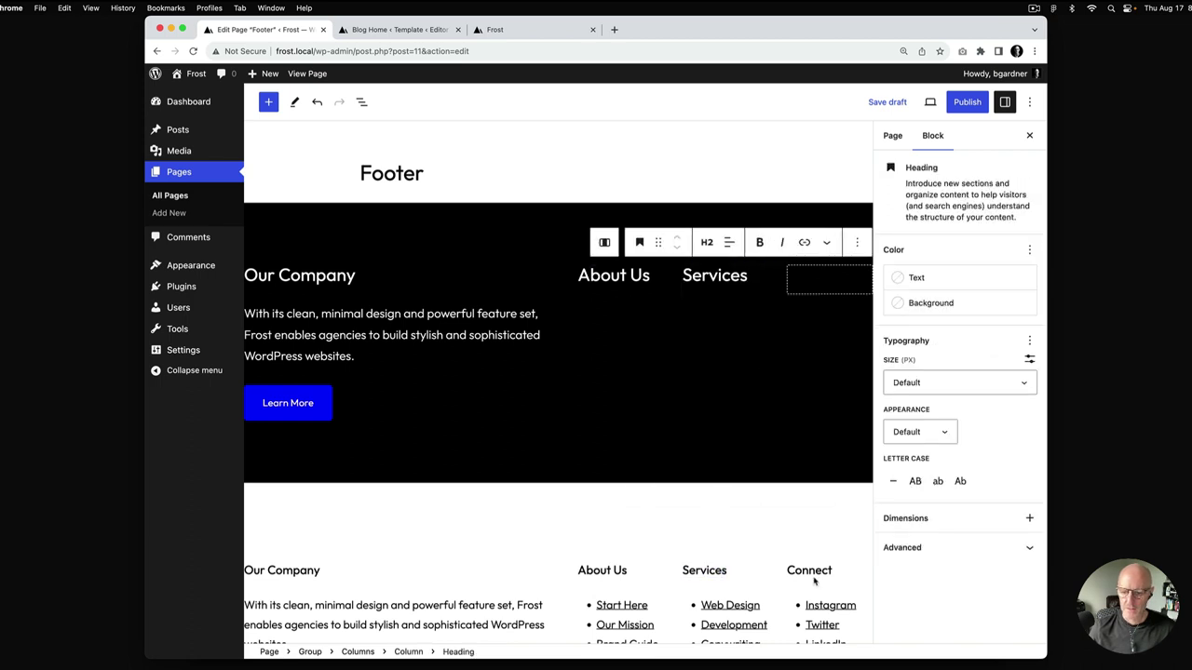
double_click(809, 570)
key("super+c")
left_click(838, 289)
left_click(829, 281)
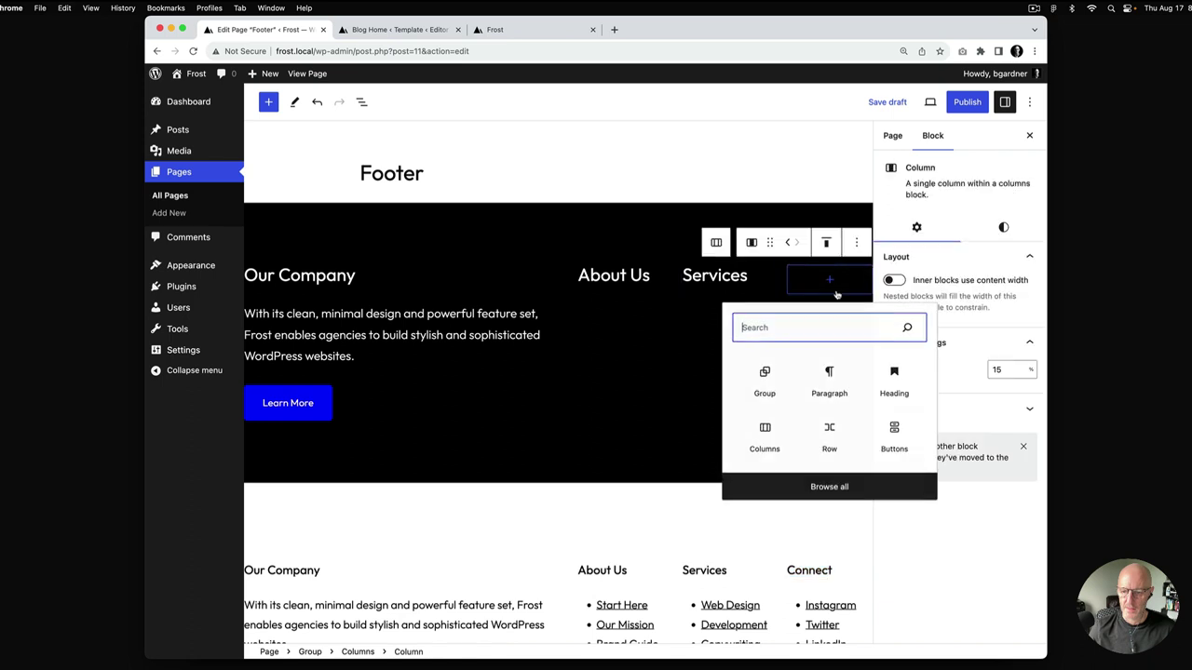
left_click(894, 378)
key("super+v")
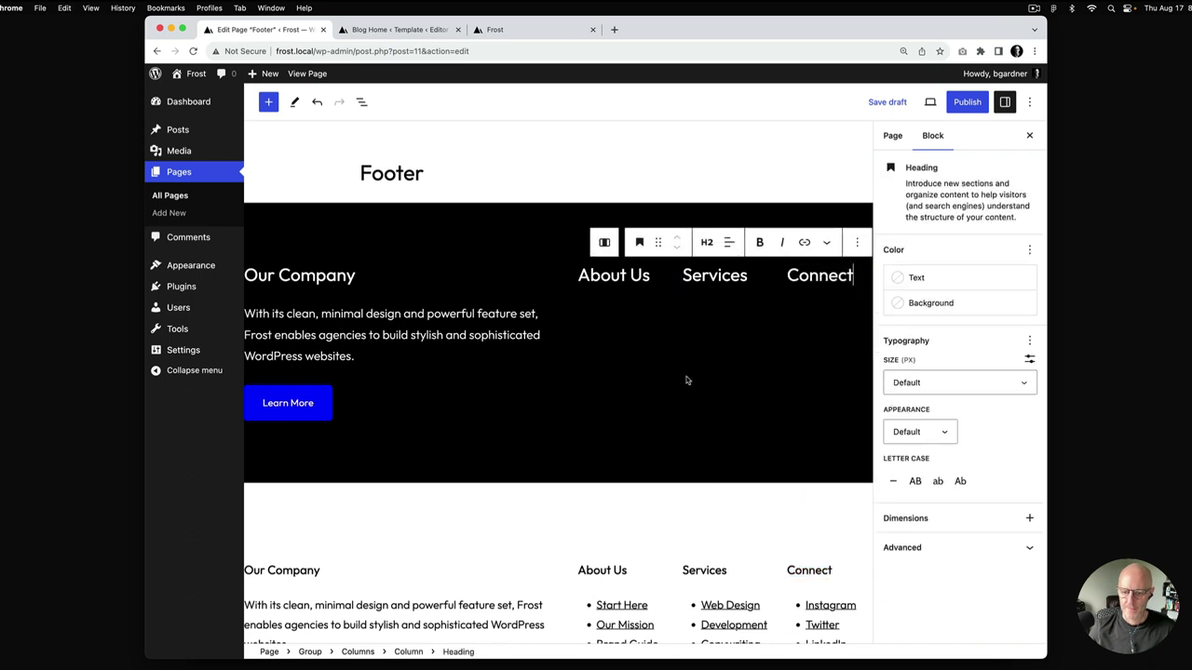
scroll(656, 436, "down", 1)
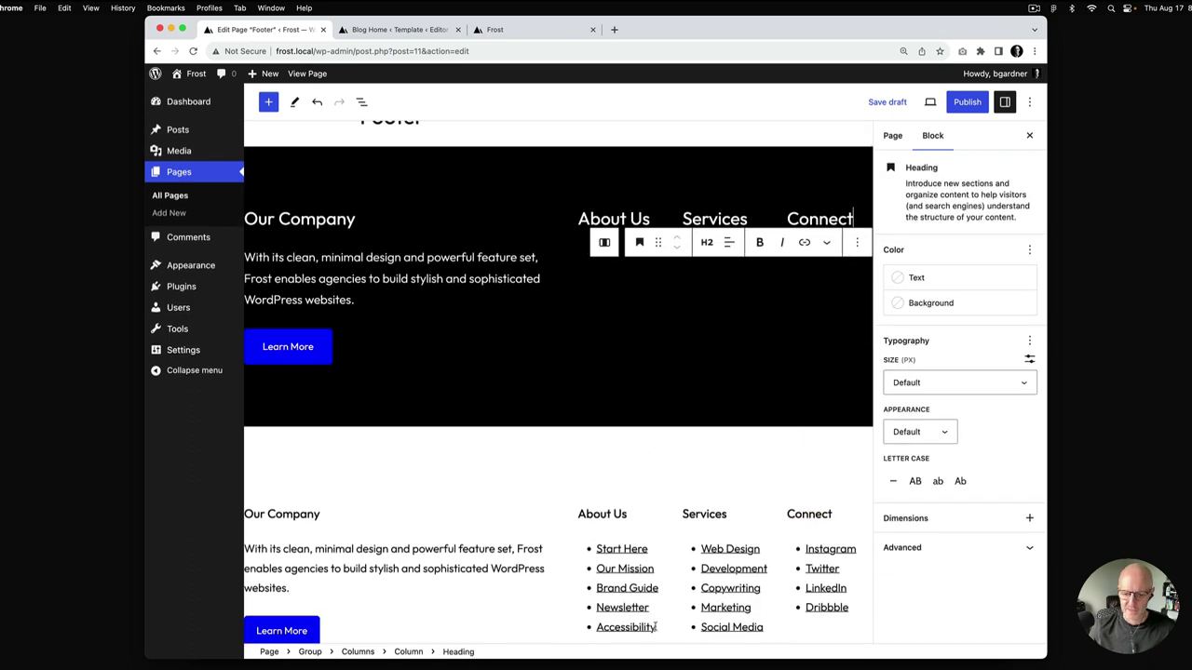
Step: Copy the five About Us links from the light footer into a new list in the dark About Us column
left_click_drag(657, 628, 594, 556)
key("super+c")
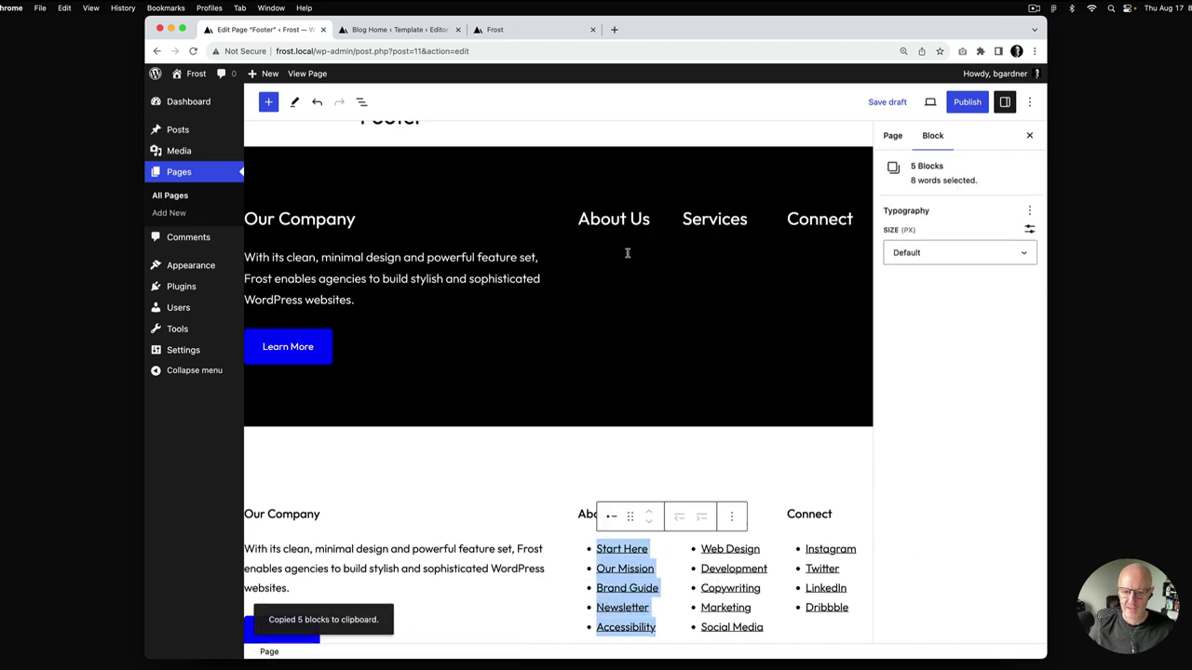
left_click(627, 261)
left_click(655, 359)
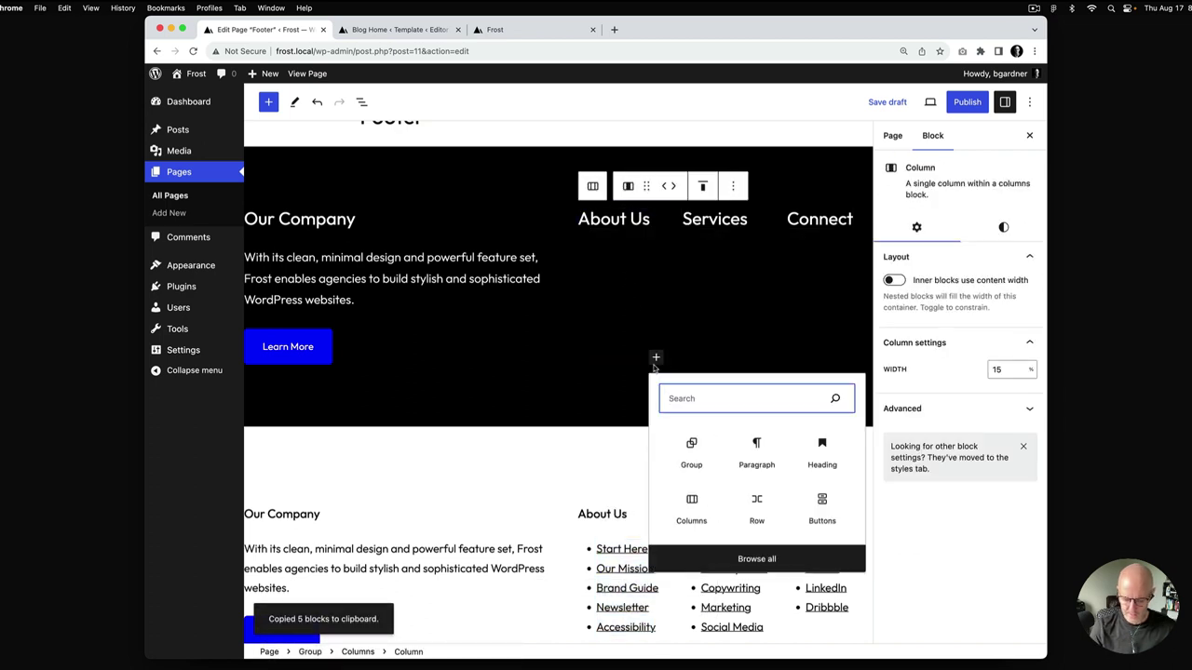
type("lis")
left_click(691, 447)
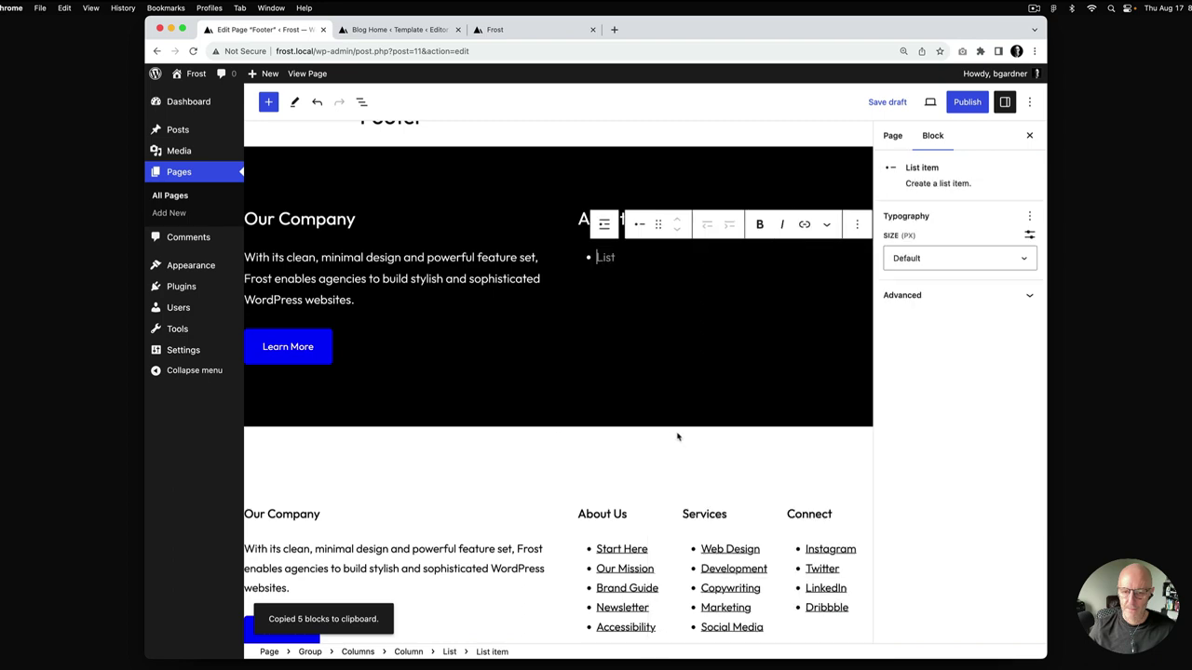
key("super+v")
Step: Copy the five Services links from the light footer into a new list in the dark Services column
scroll(724, 535, "down", 2)
left_click_drag(762, 559, 693, 486)
key("super+c")
scroll(711, 379, "up", 3)
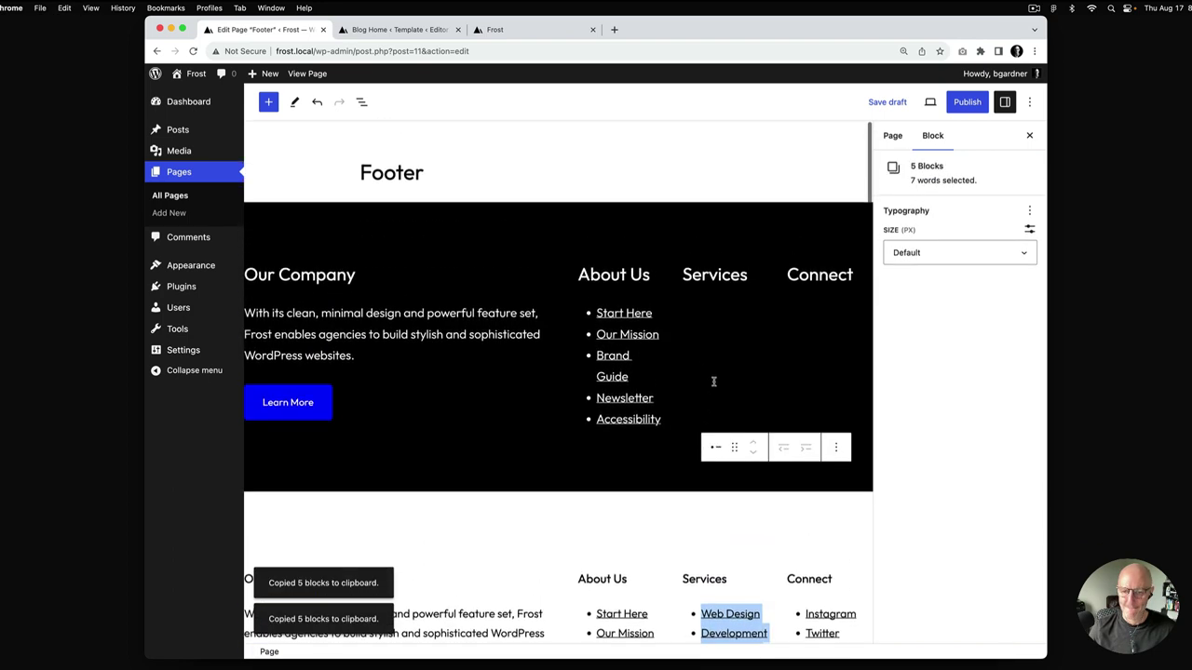
left_click(718, 370)
left_click(760, 420)
type("lis")
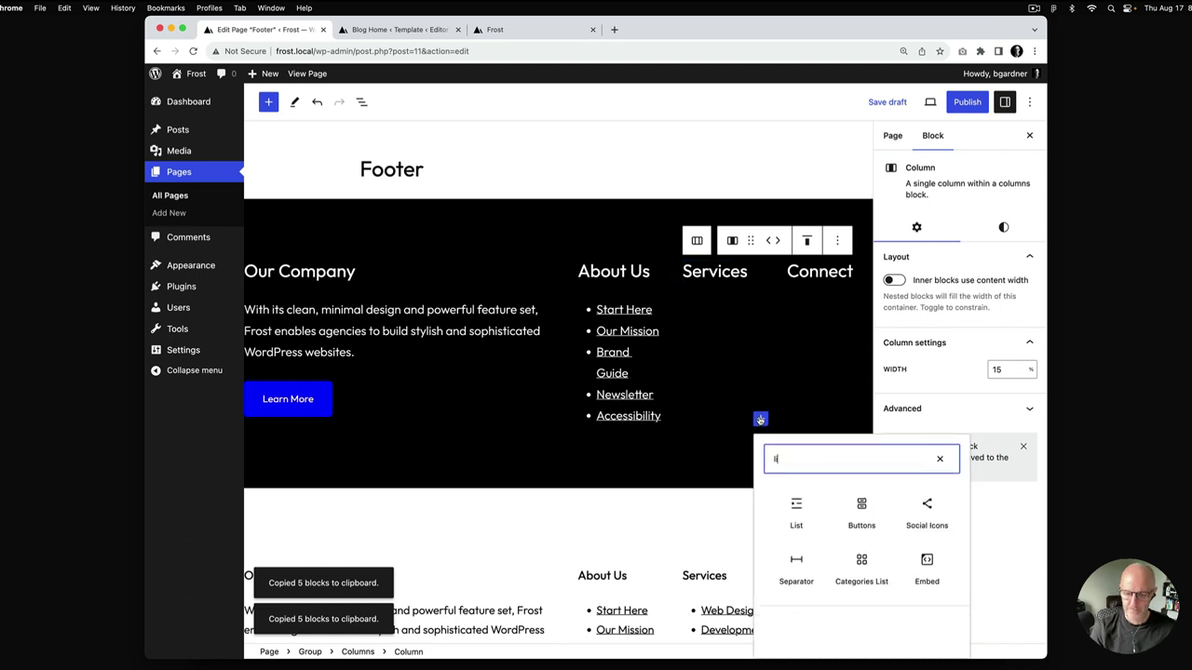
left_click(795, 508)
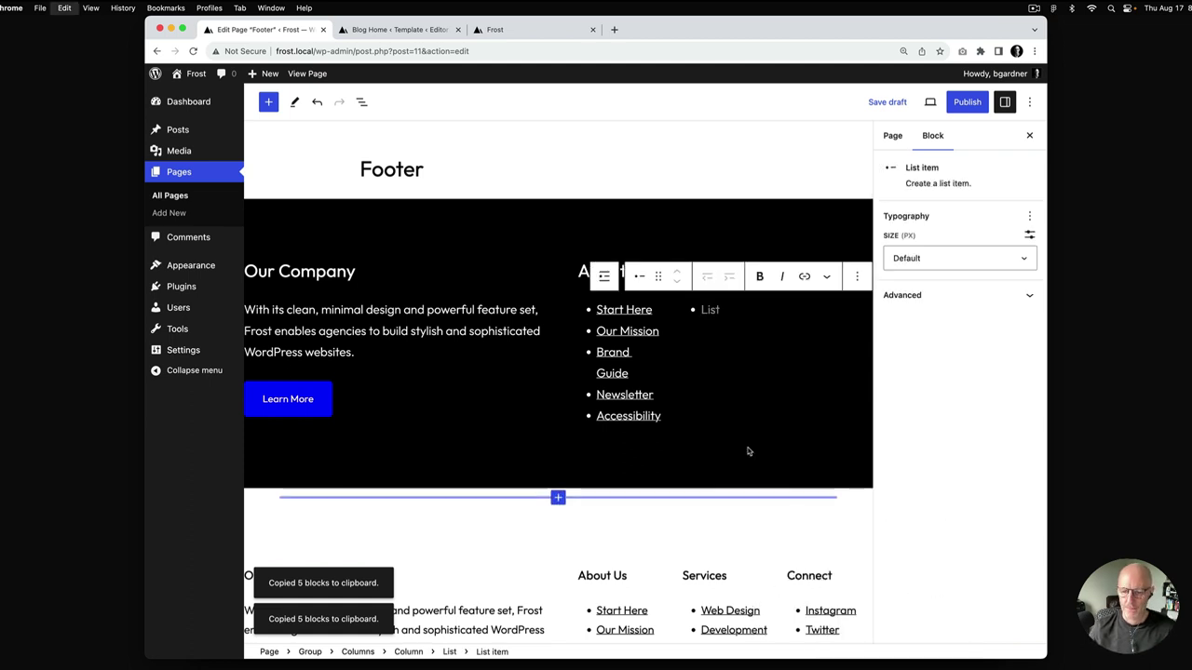
key("super+v")
Step: Copy the four Connect links from the light footer into a new list in the dark Connect column
scroll(755, 464, "down", 3)
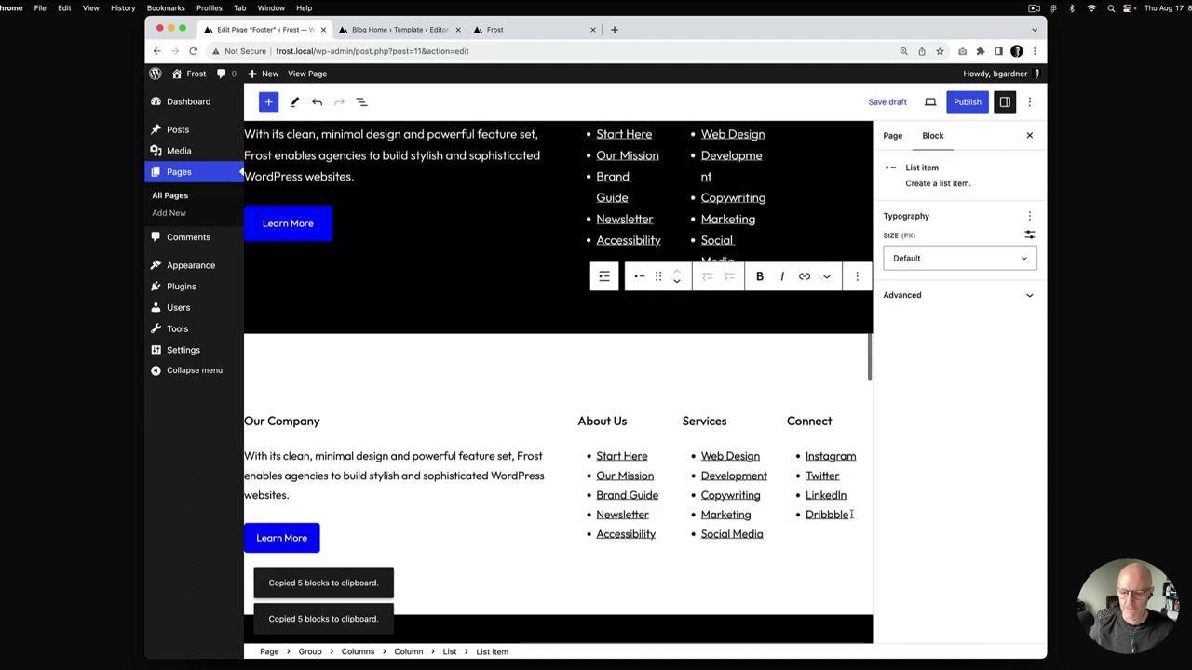
left_click_drag(849, 515, 799, 460)
key("super+c")
scroll(745, 363, "up", 4)
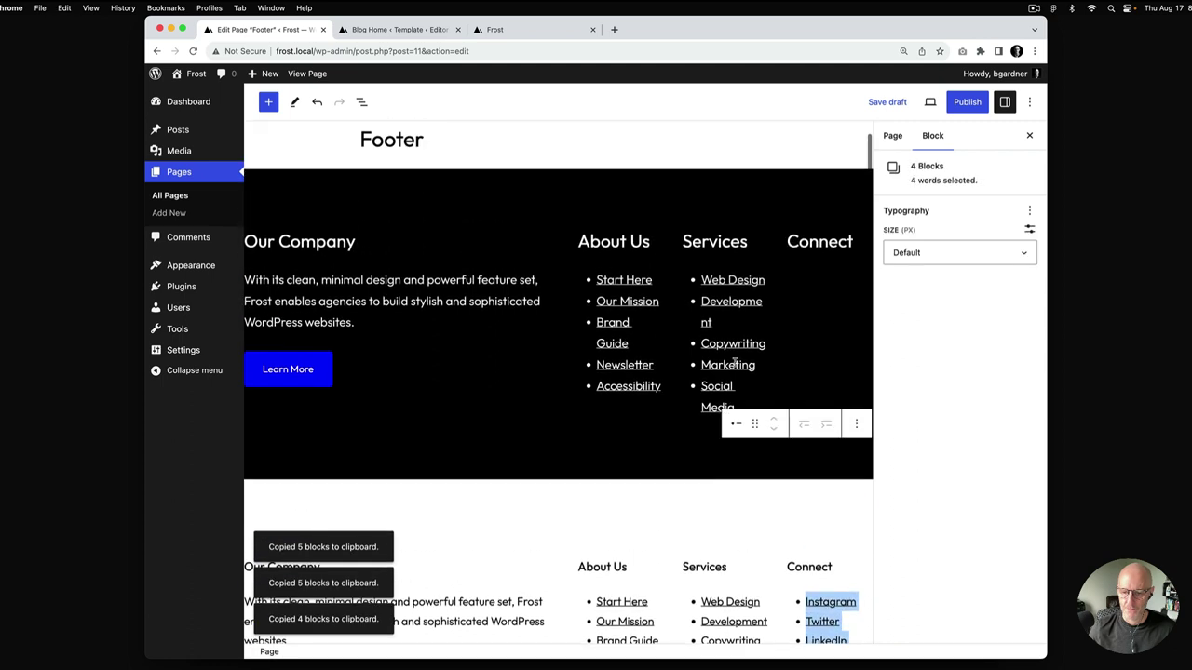
left_click(824, 333)
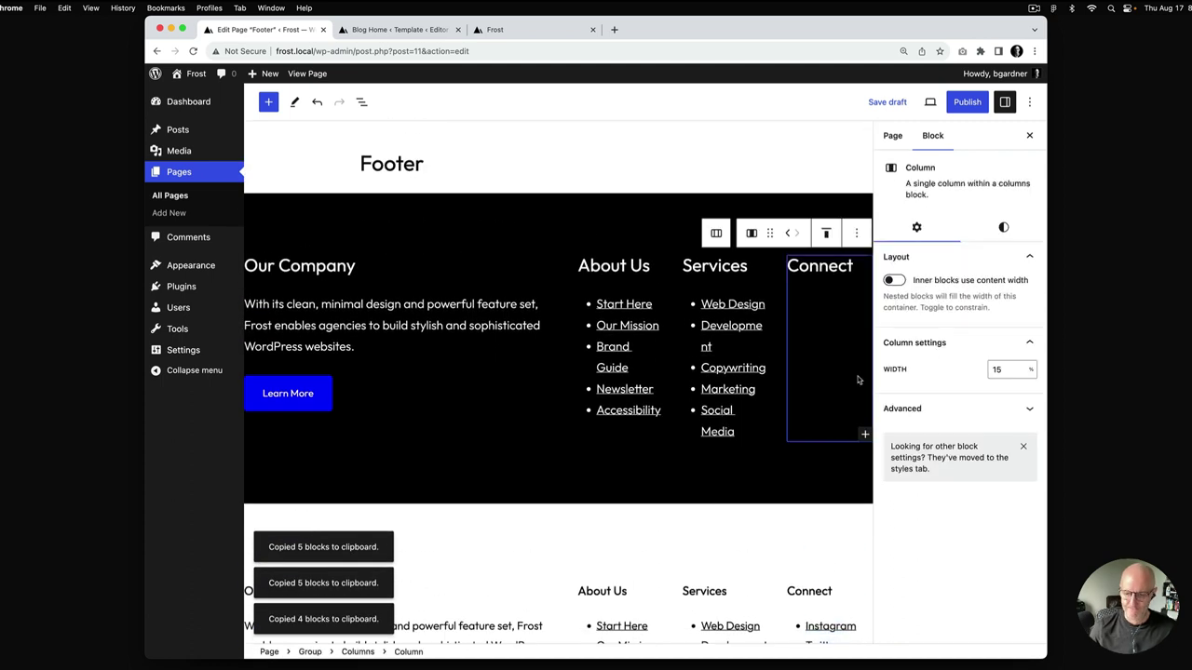
left_click(864, 434)
type("list")
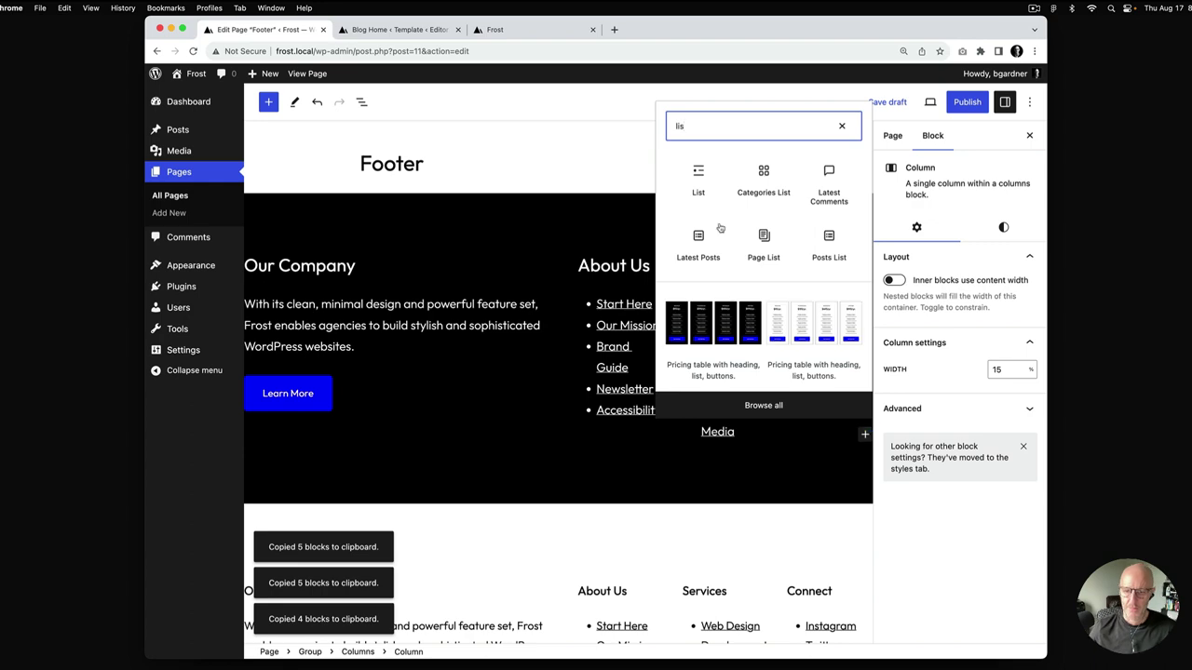
left_click(698, 181)
key("super+v")
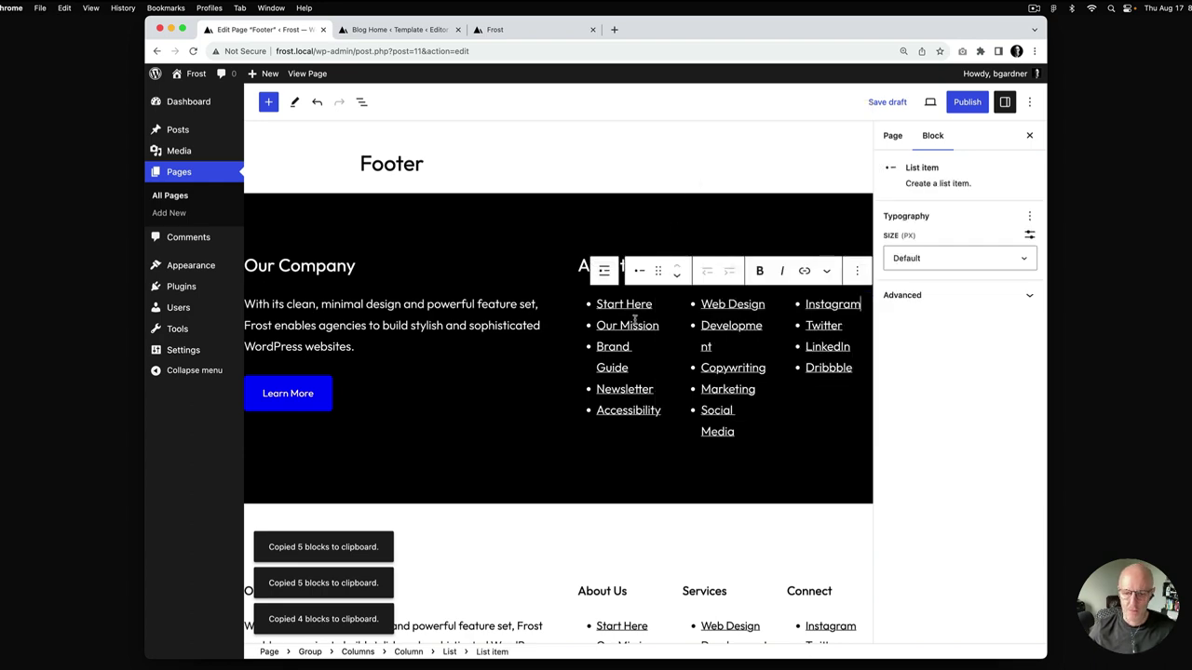
scroll(487, 425, "down", 3)
left_click(325, 167)
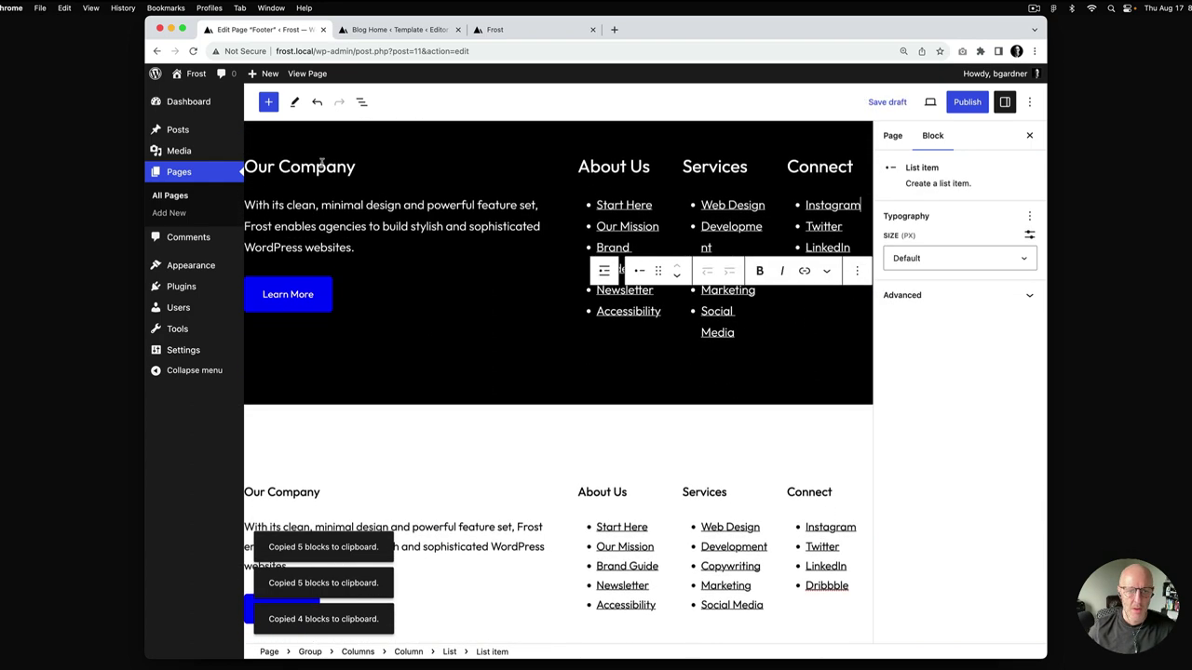
Step: Change the Our Company, About Us, Services and Connect headings from H2 to H4
left_click(362, 197)
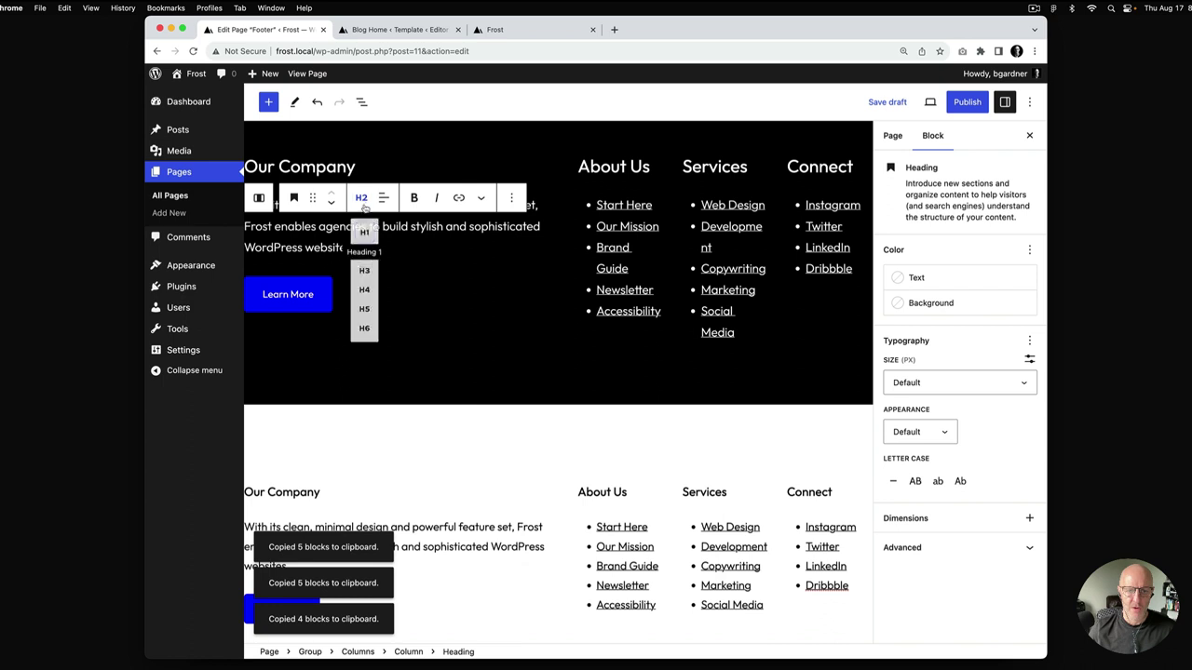
left_click(368, 302)
left_click(615, 168)
left_click(696, 197)
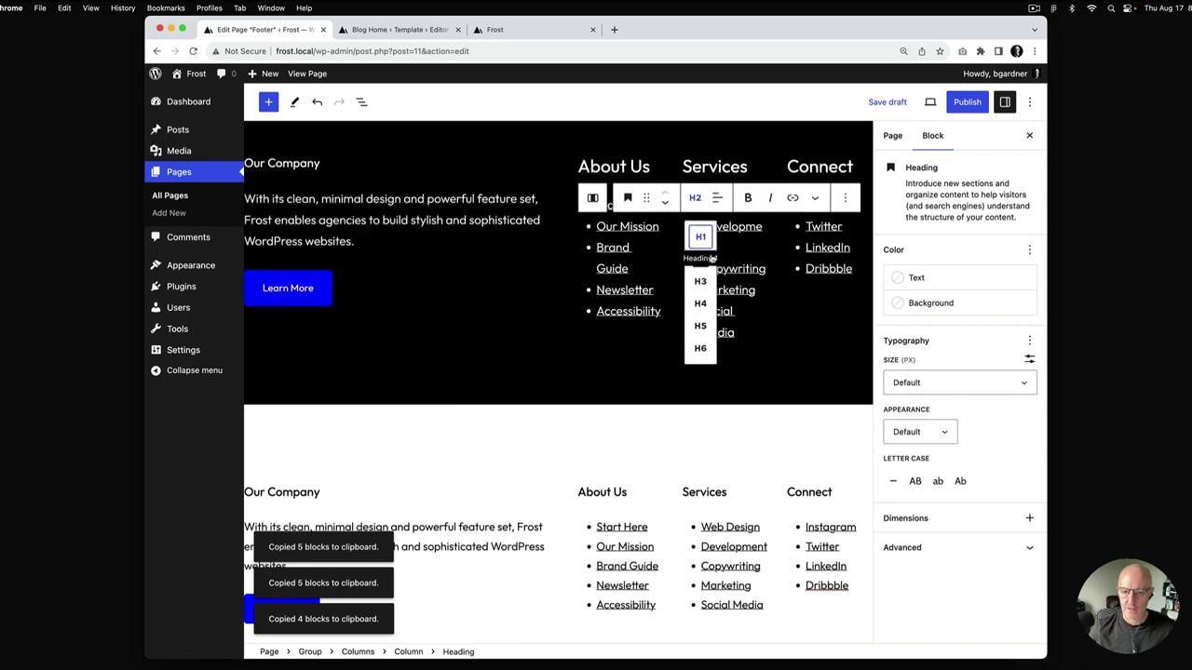
left_click(701, 304)
left_click(717, 167)
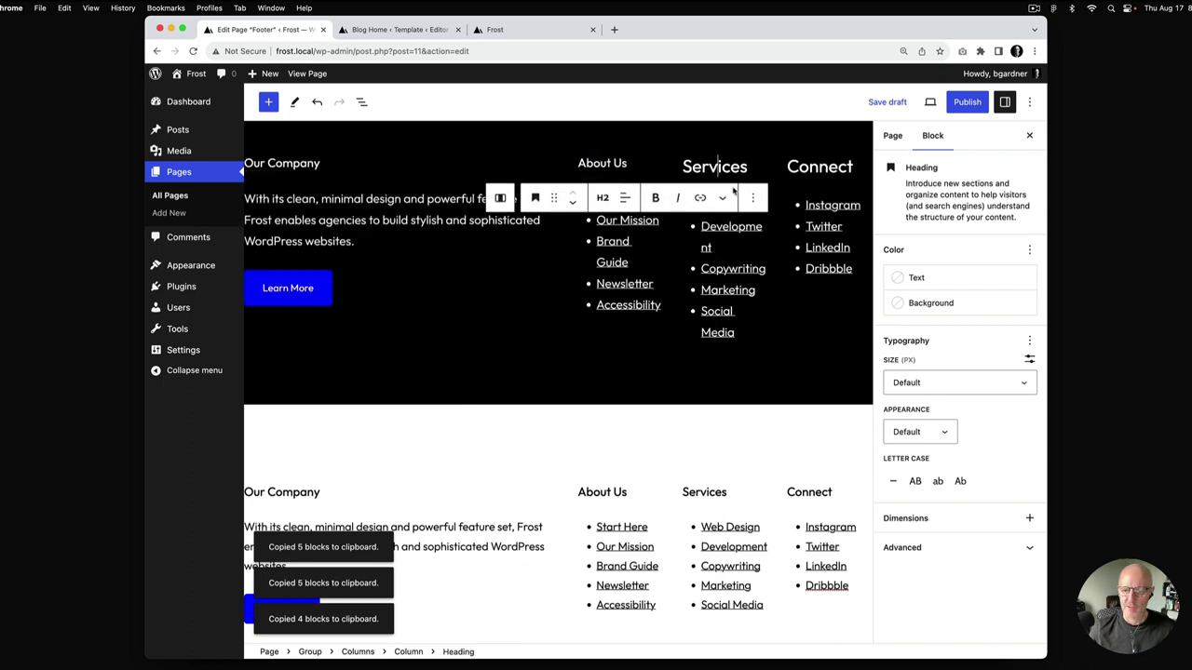
left_click(602, 198)
left_click(610, 300)
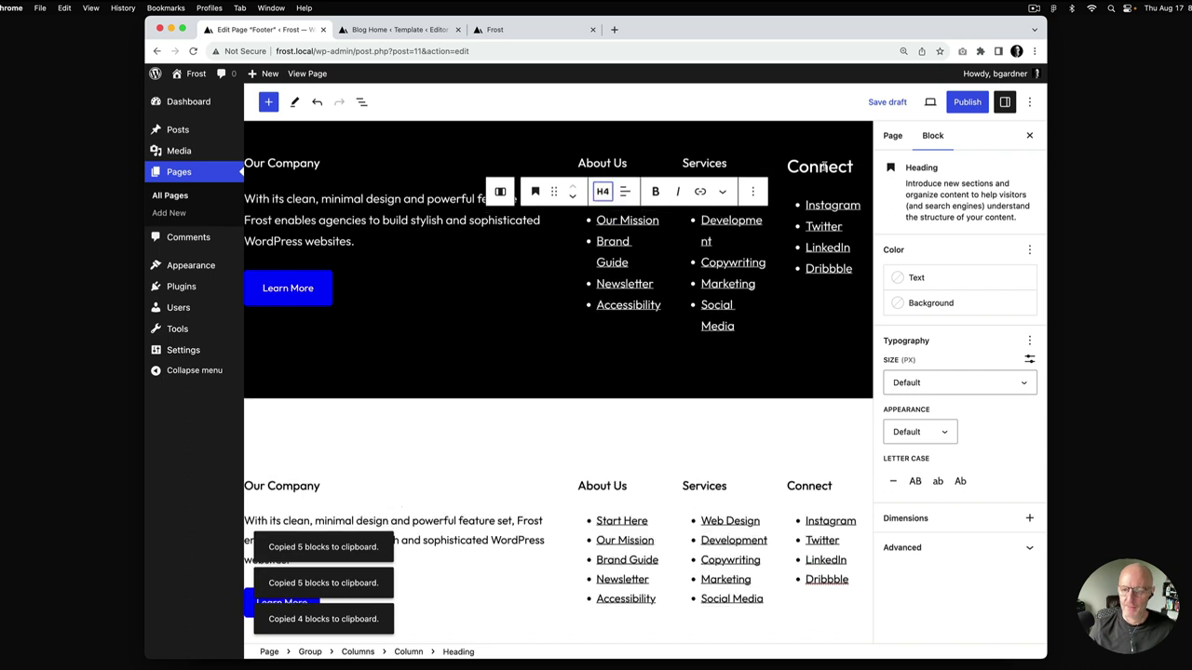
left_click(816, 162)
left_click(807, 198)
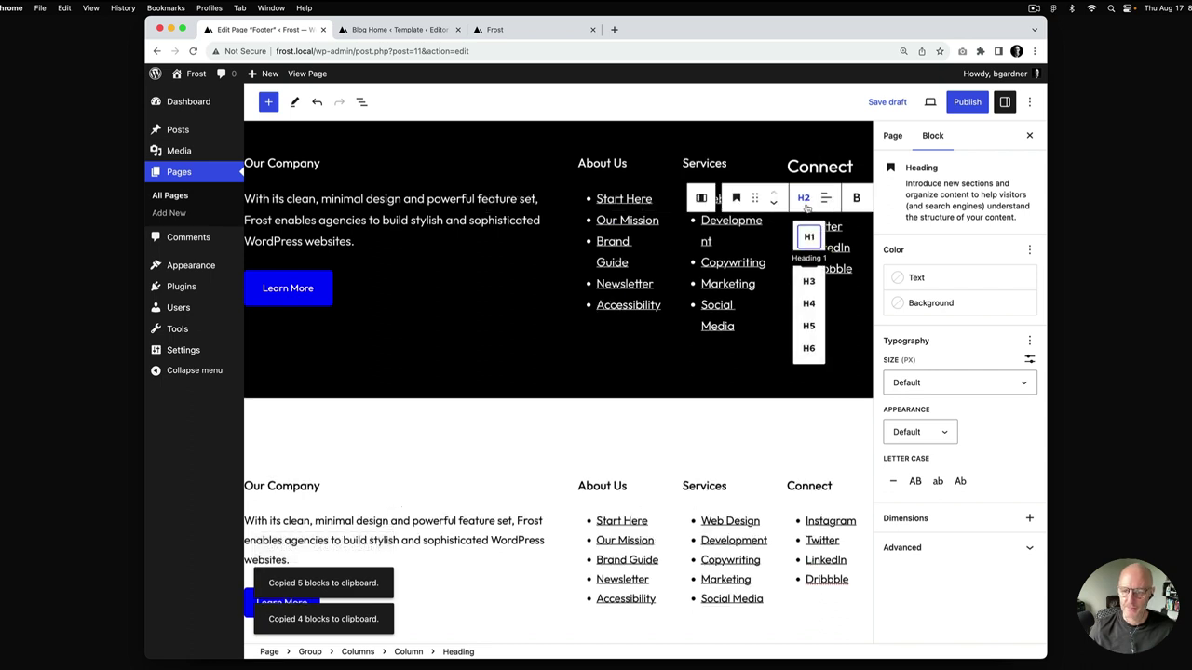
left_click(812, 301)
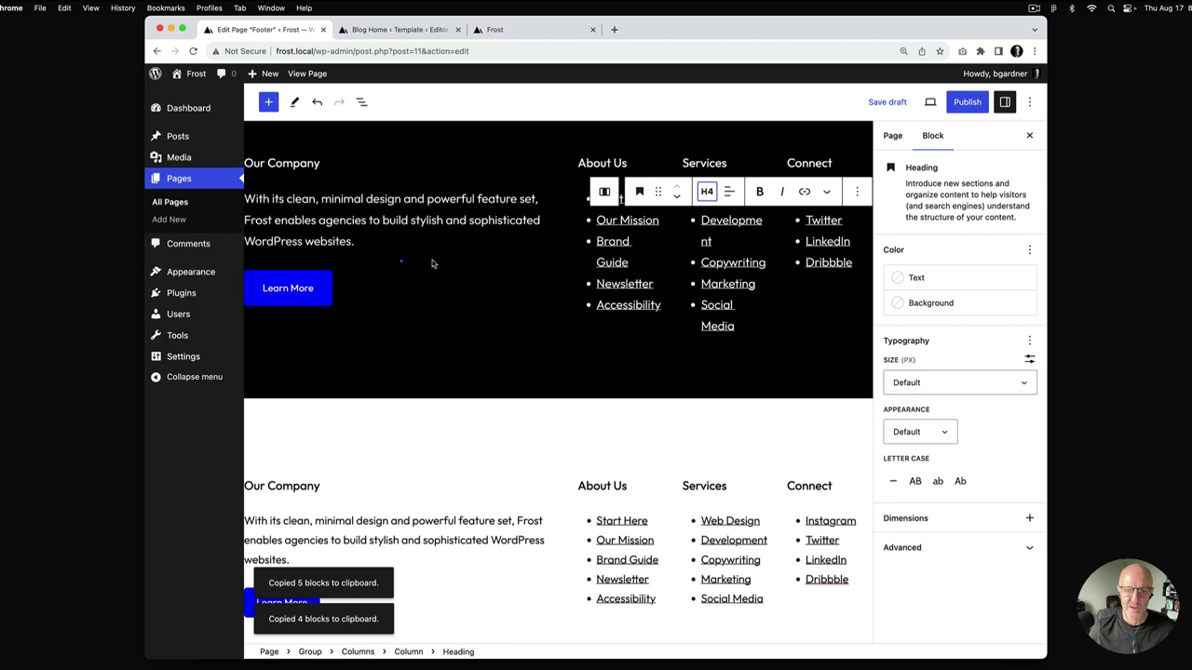
left_click(456, 389)
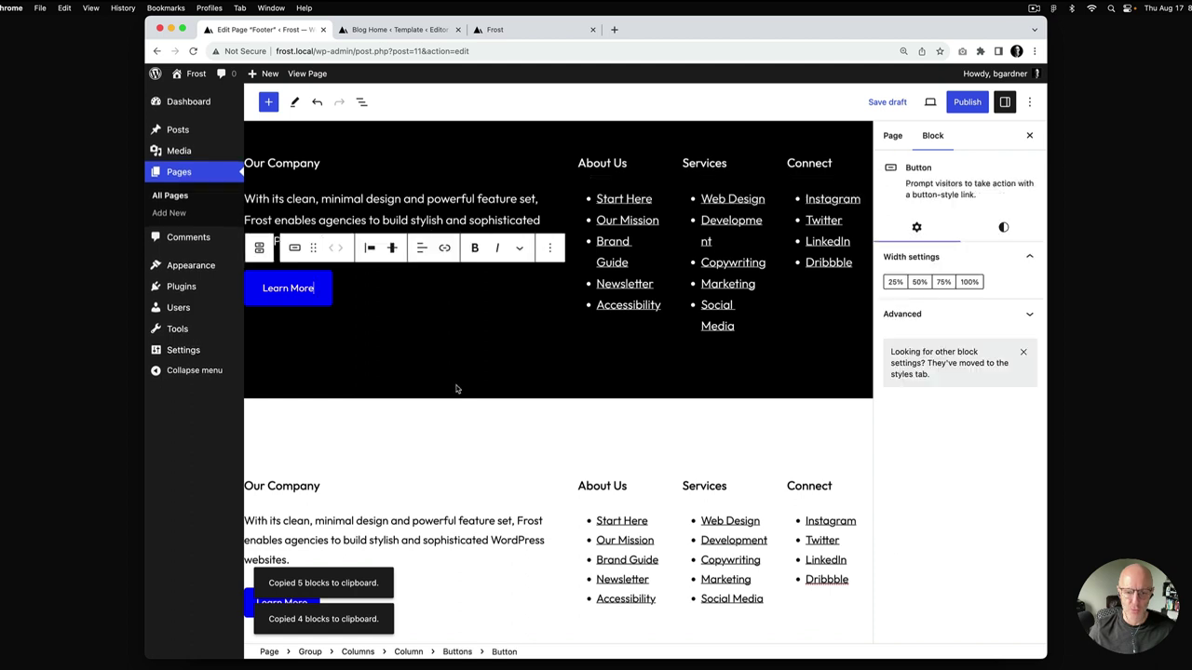
Step: Set the whole dark footer group's font size to Small
left_click(310, 651)
left_click(1003, 248)
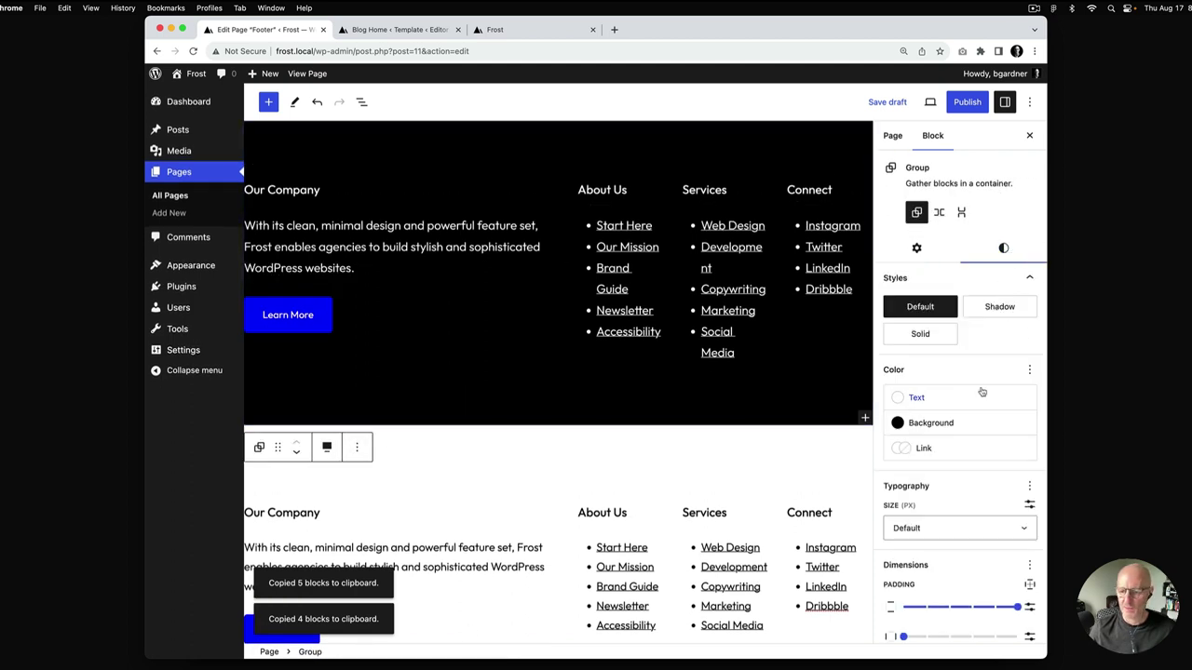
left_click(973, 531)
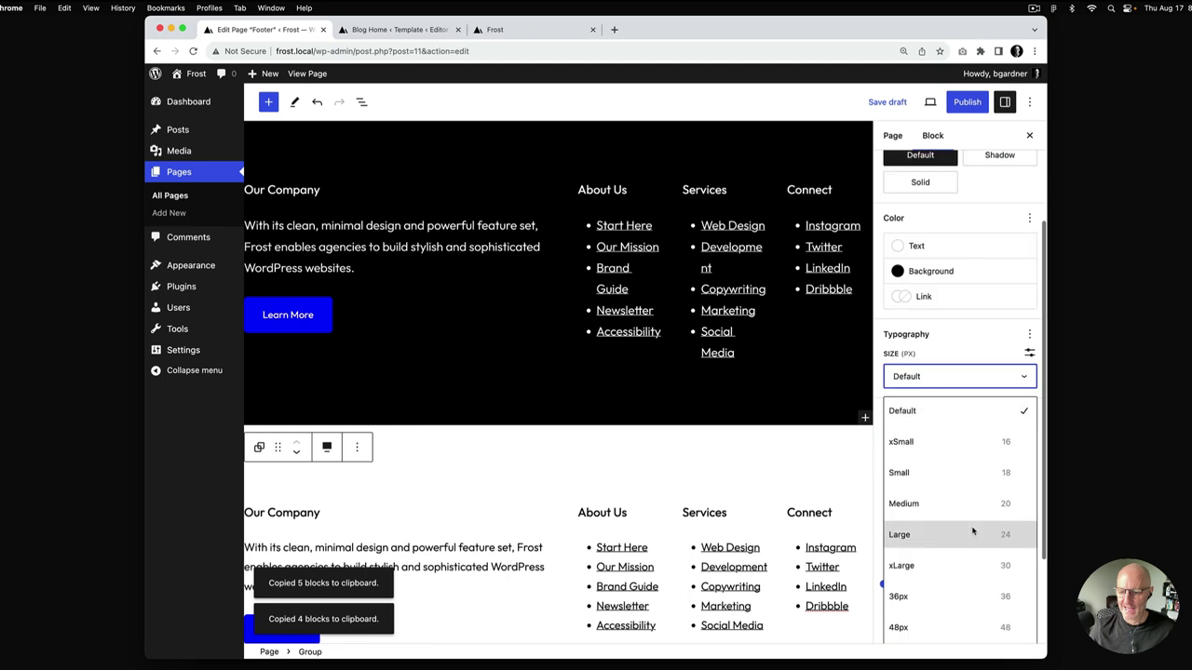
left_click(971, 473)
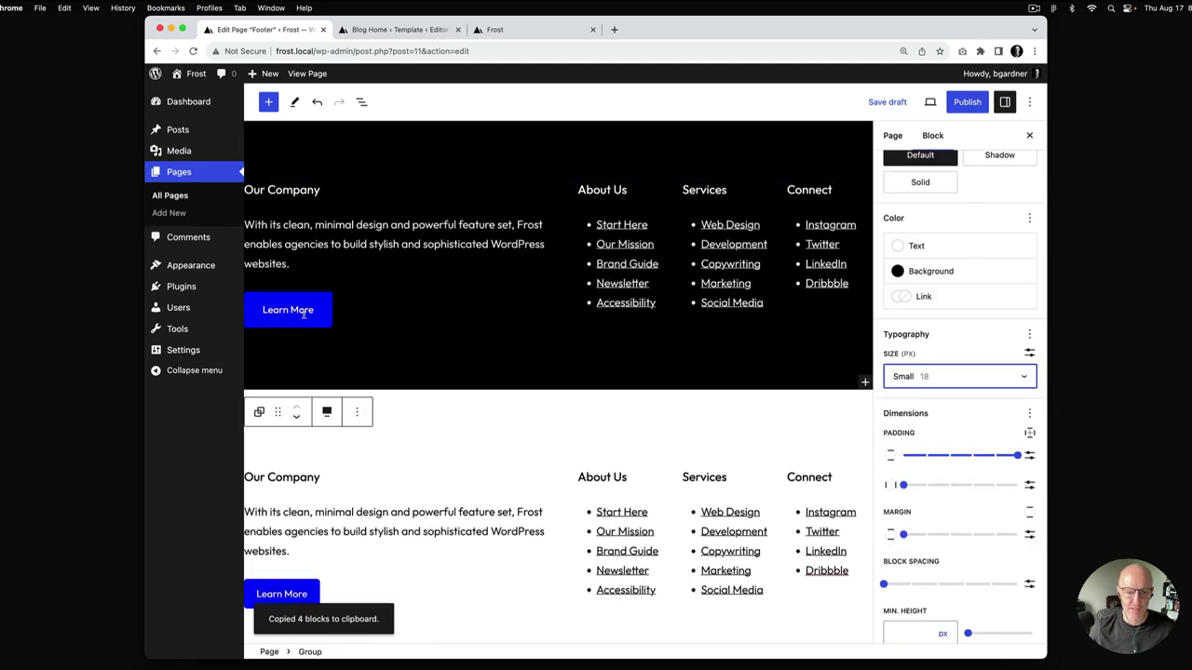
Step: Reduce the Learn More button's padding to xSmall and Medium
left_click(302, 314)
left_click(1002, 229)
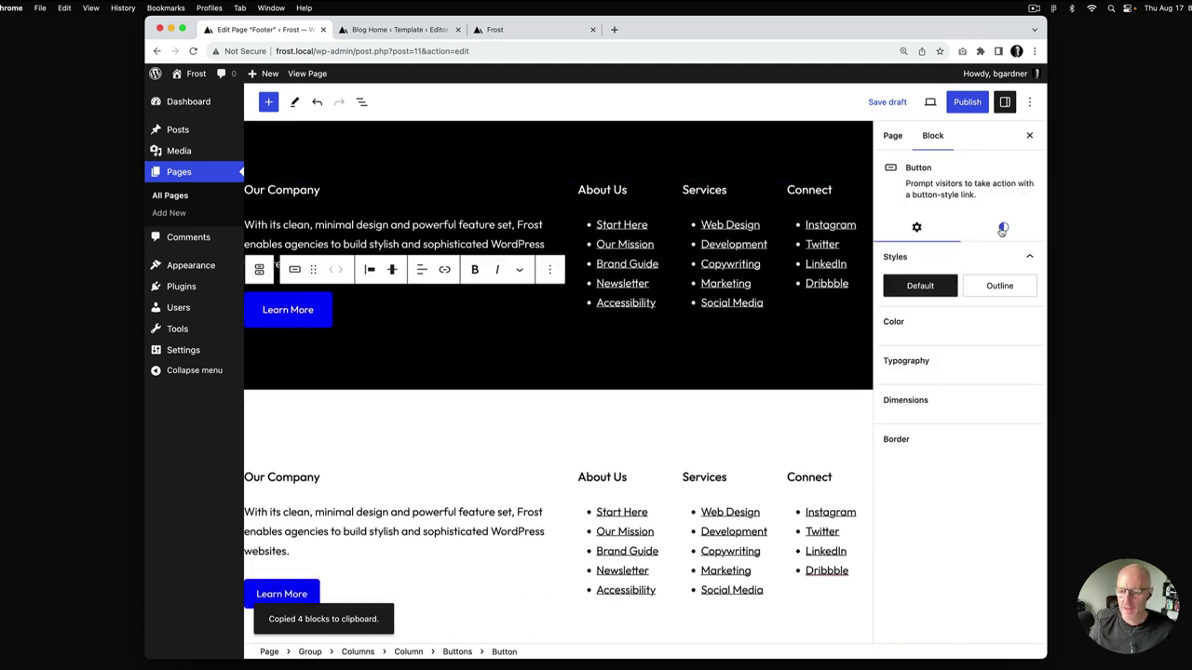
left_click_drag(903, 534, 972, 564)
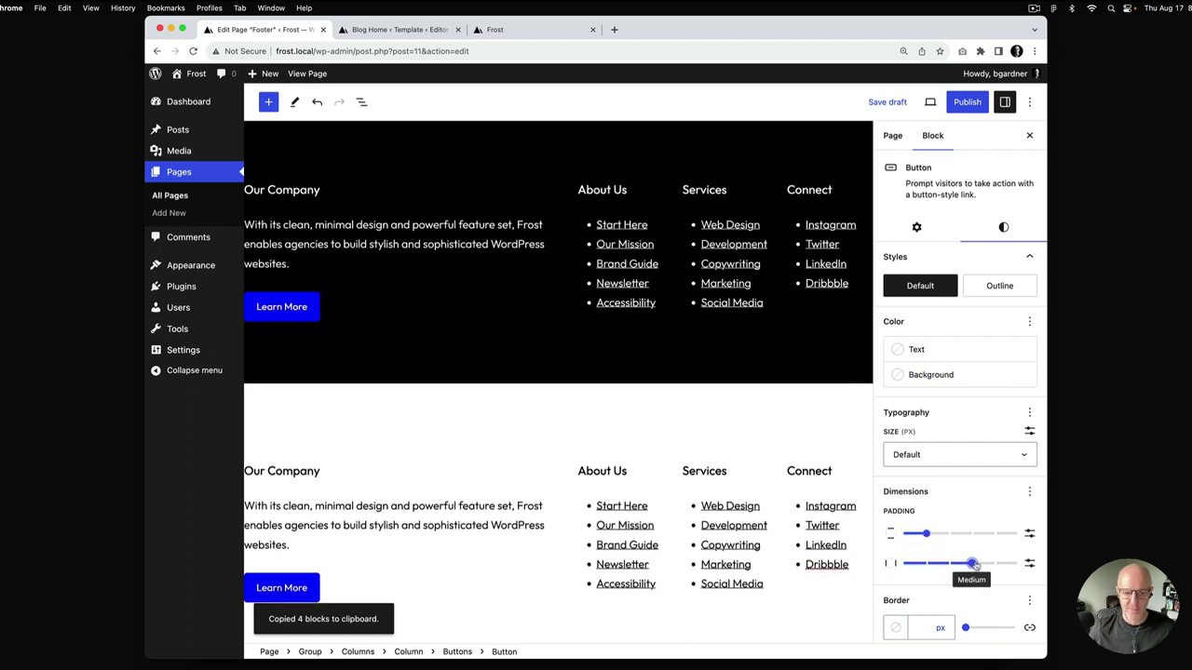
scroll(447, 338, "up", 2)
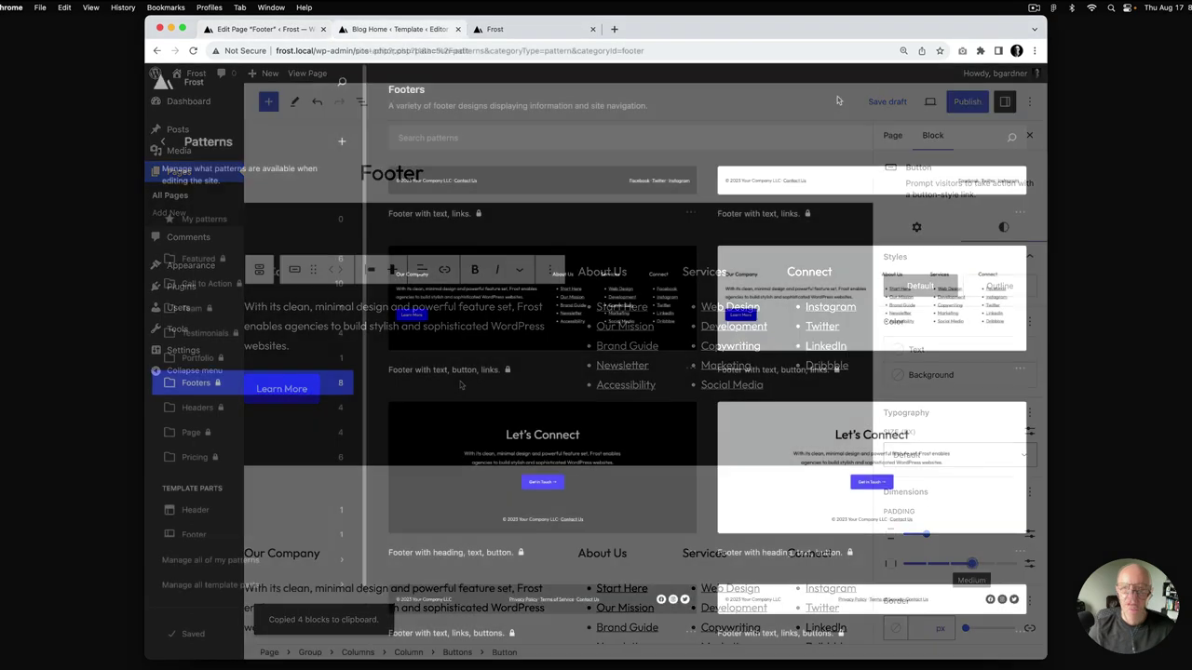